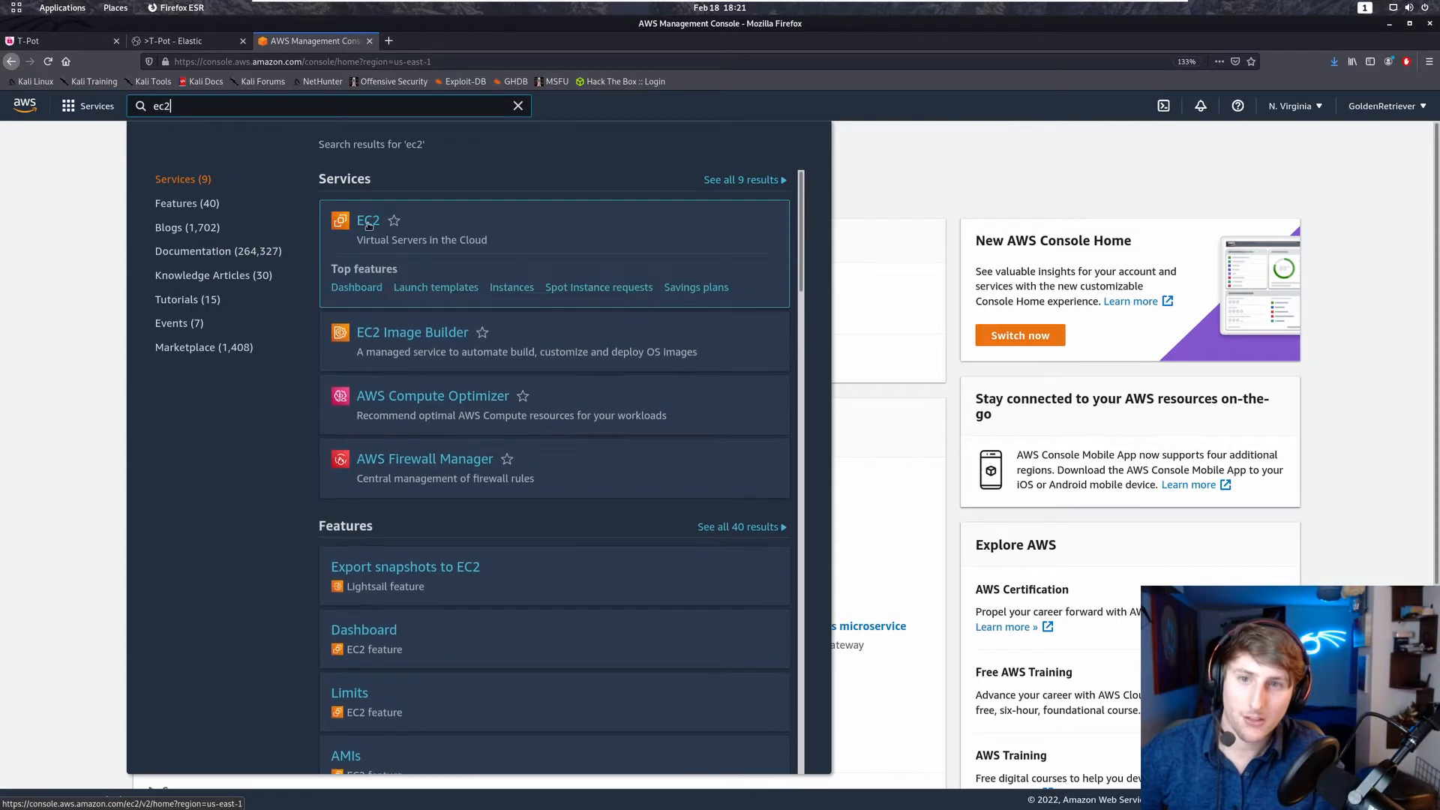
# Open the EC2 instances page and switch the region to Asia Pacific (Tokyo).
pyautogui.click(364, 225)
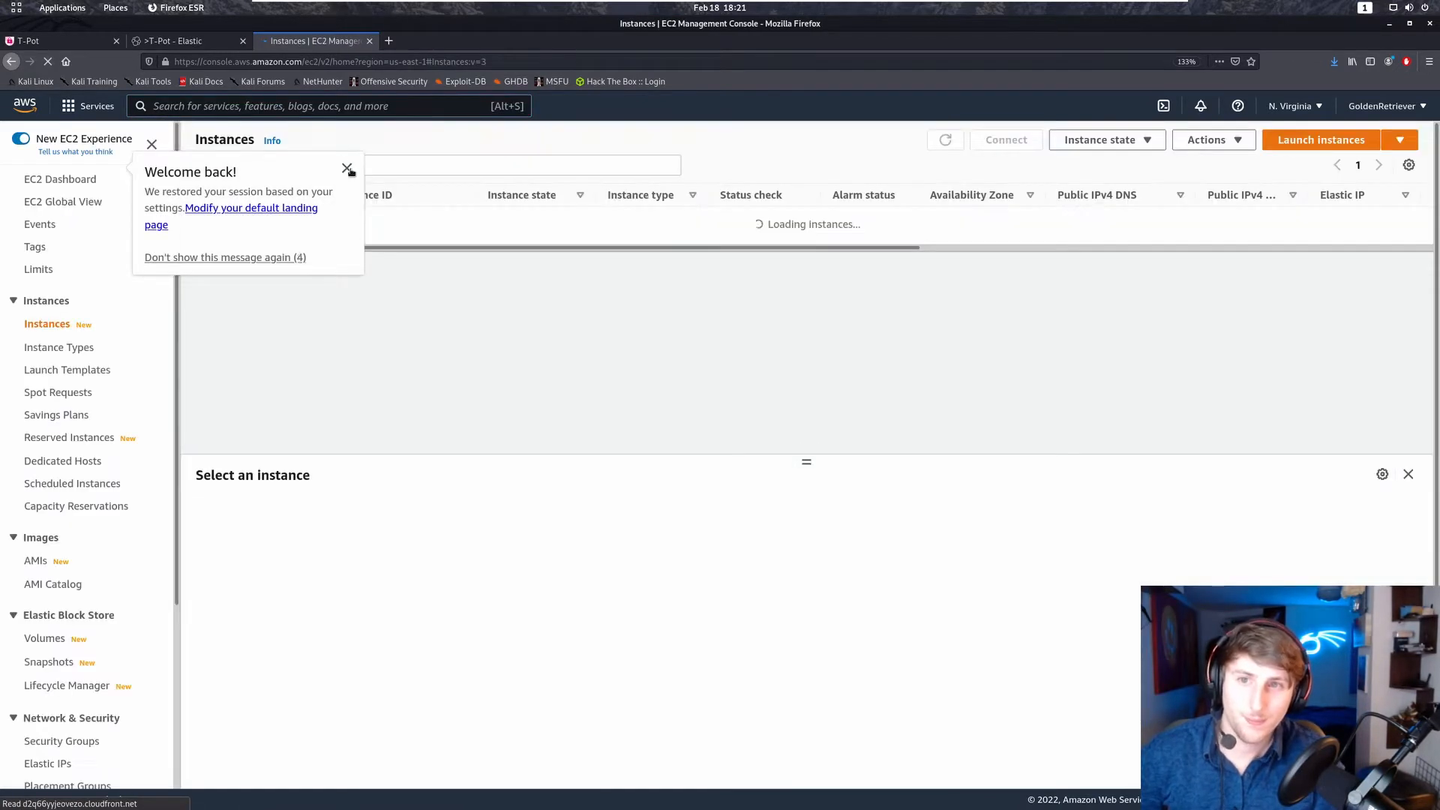
pyautogui.click(345, 167)
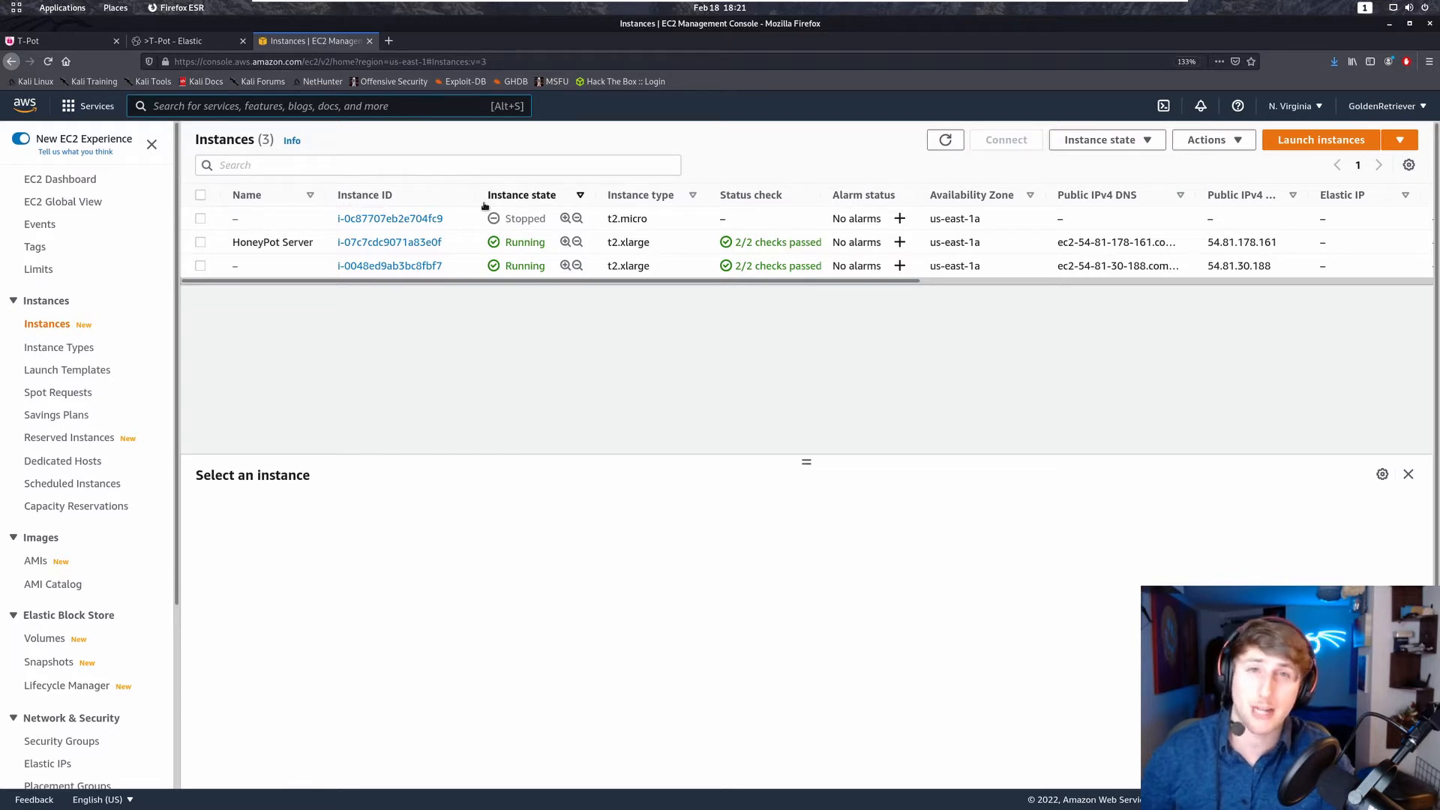
pyautogui.click(1306, 105)
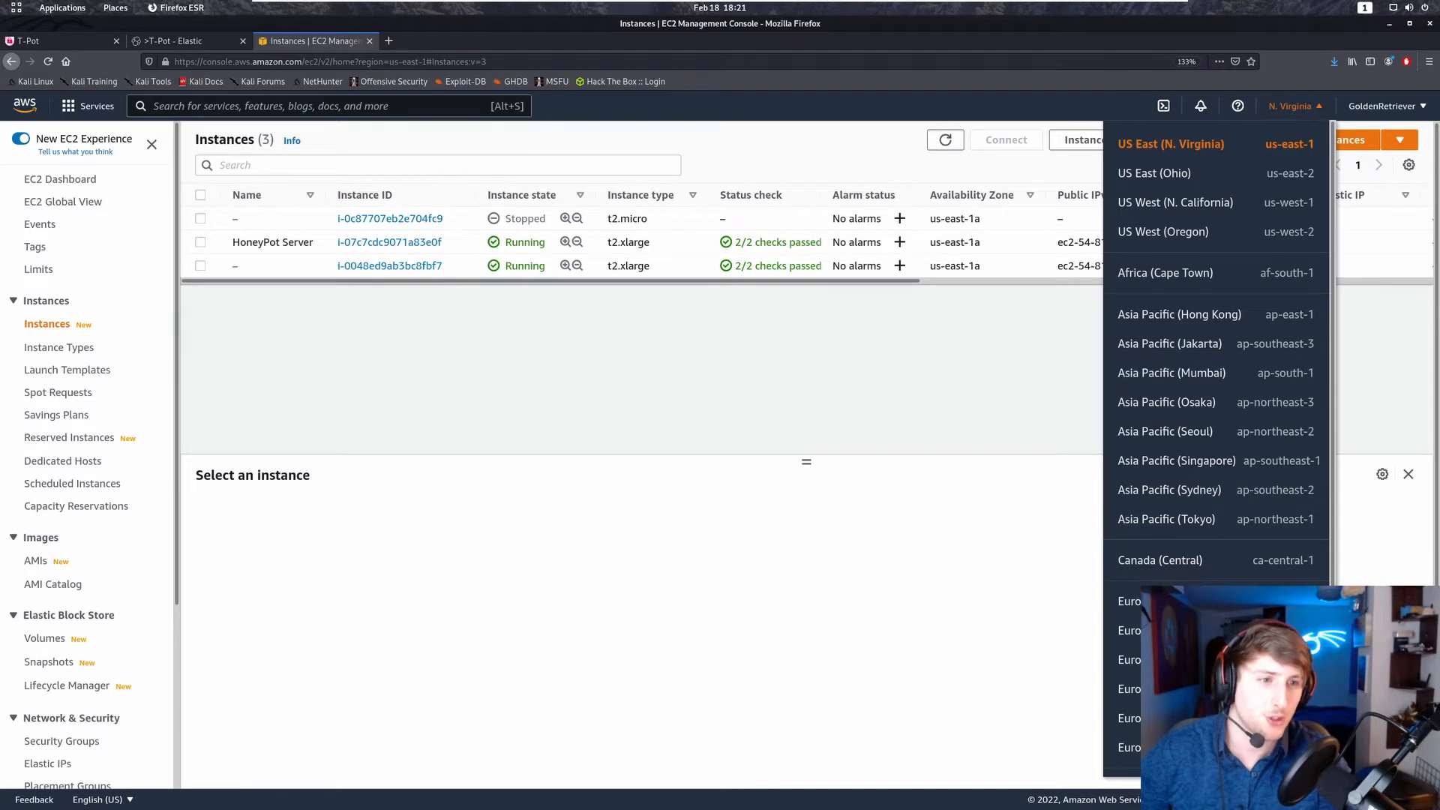
pyautogui.click(1161, 520)
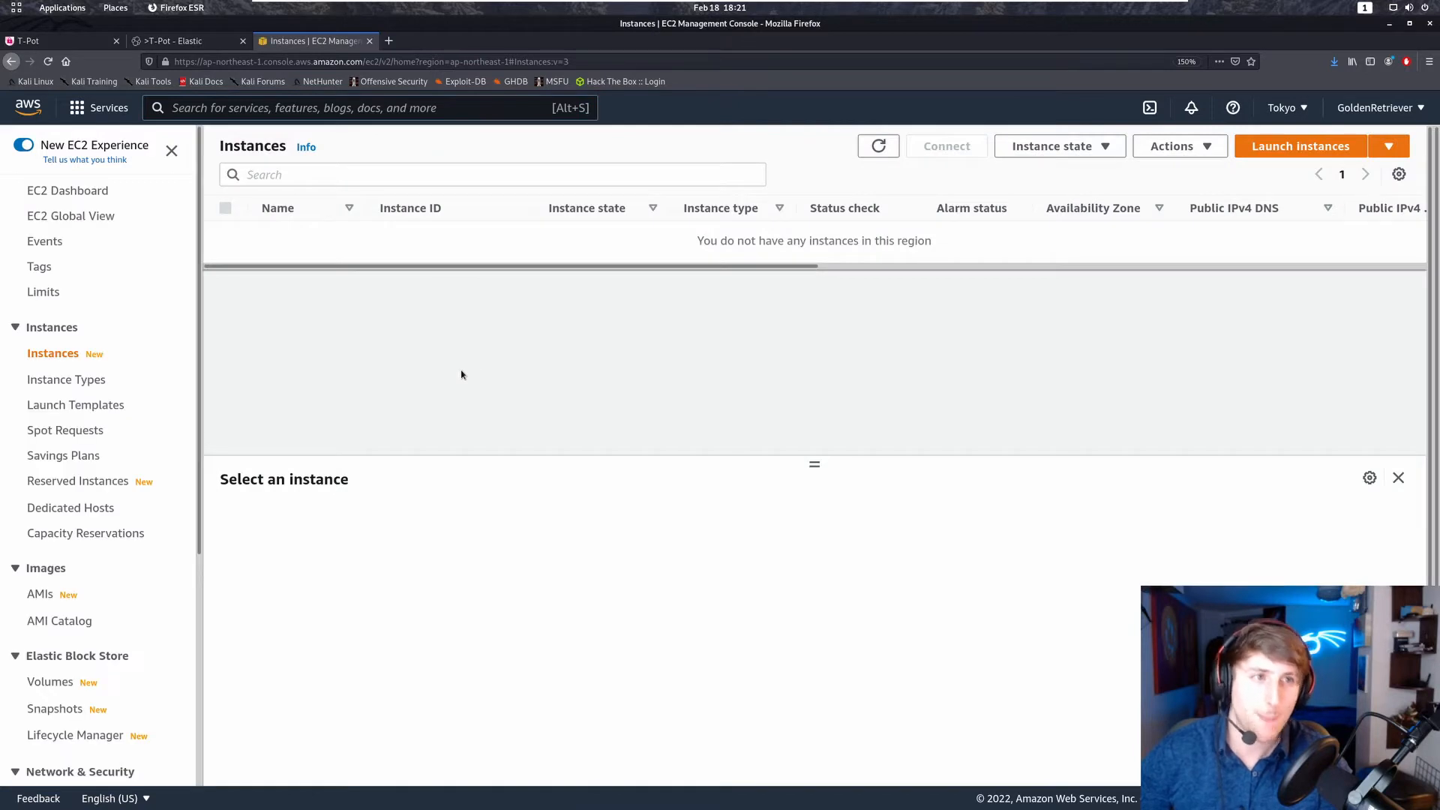
# Start launching a new instance and search the AWS Marketplace images for "debian 10 buster".
pyautogui.click(1292, 153)
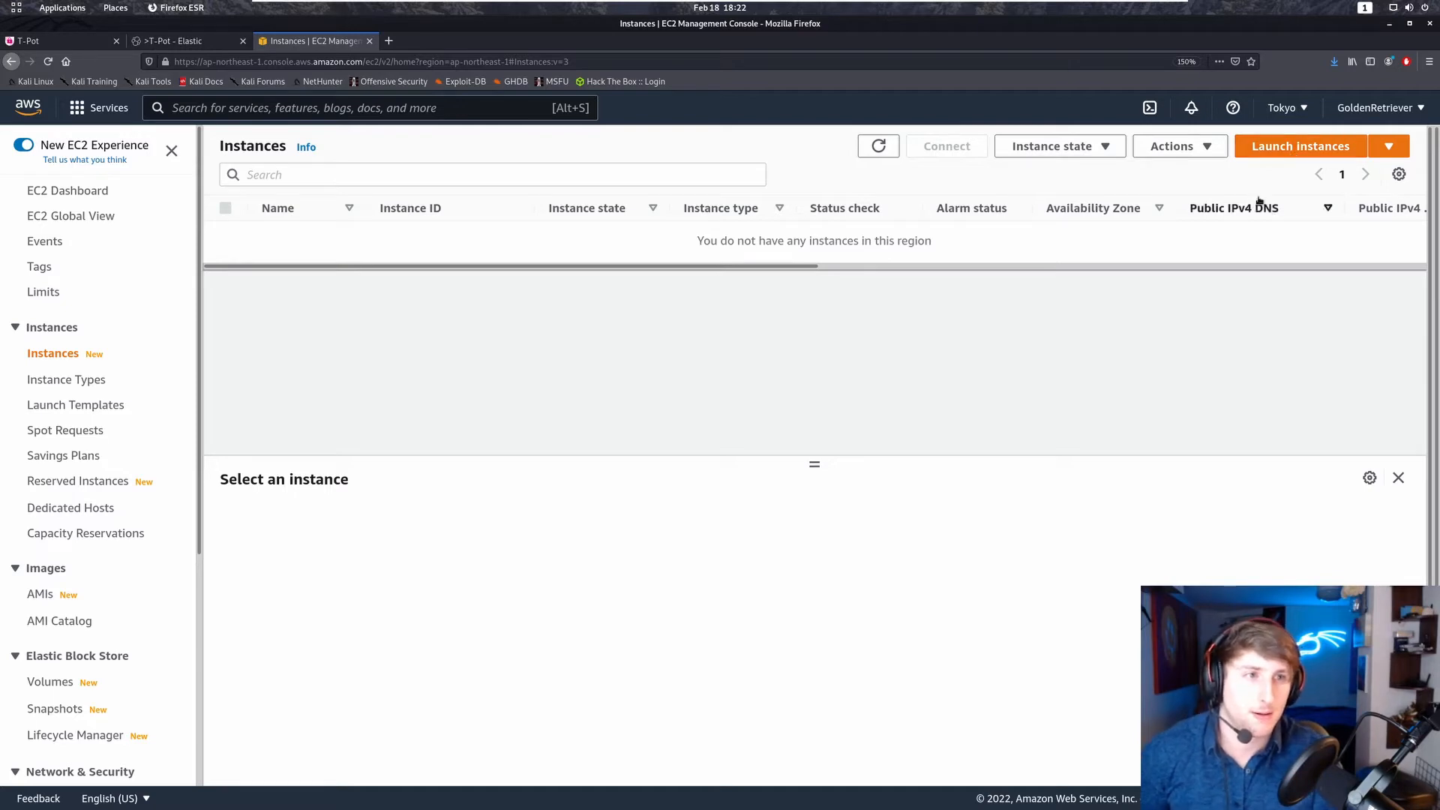
pyautogui.click(1275, 148)
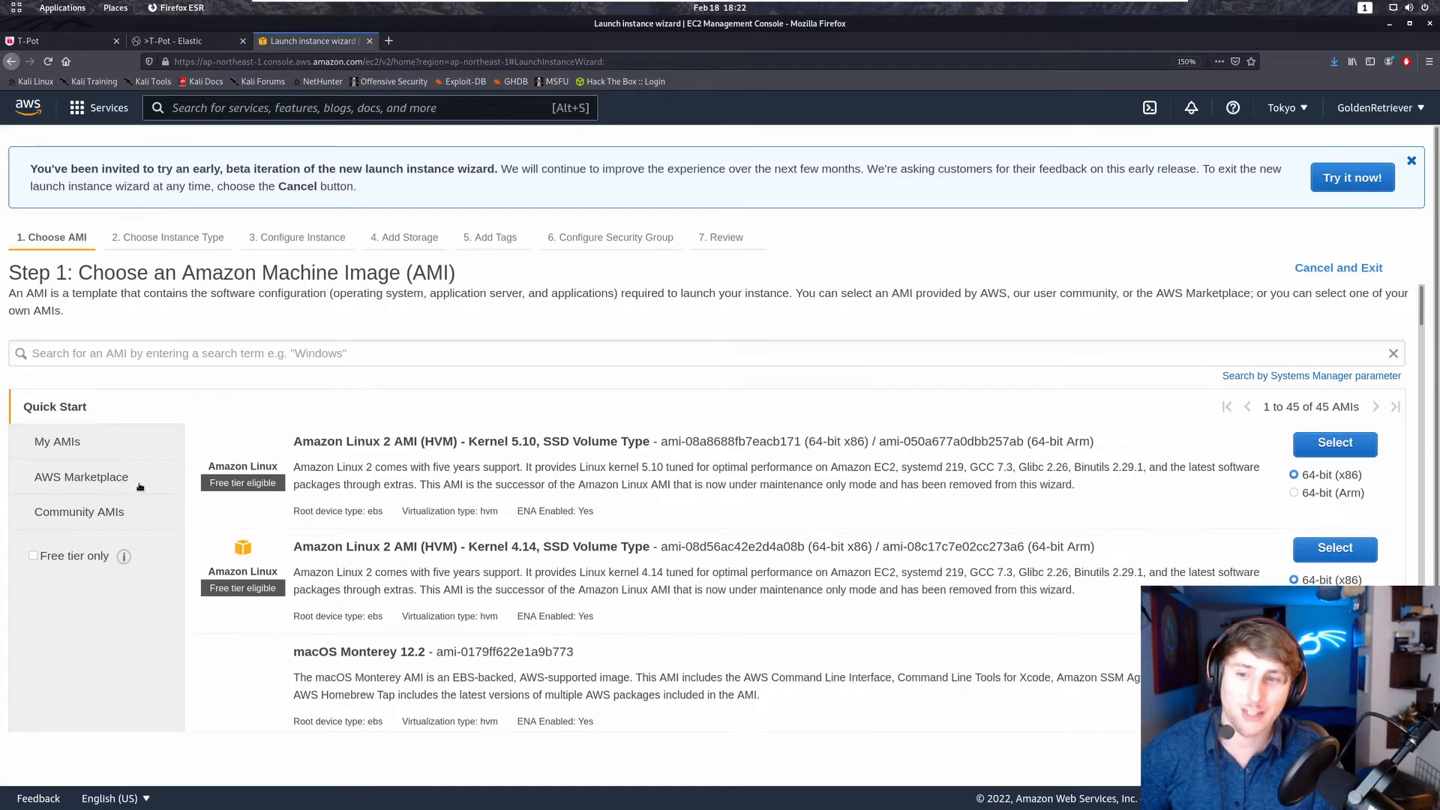
pyautogui.click(90, 478)
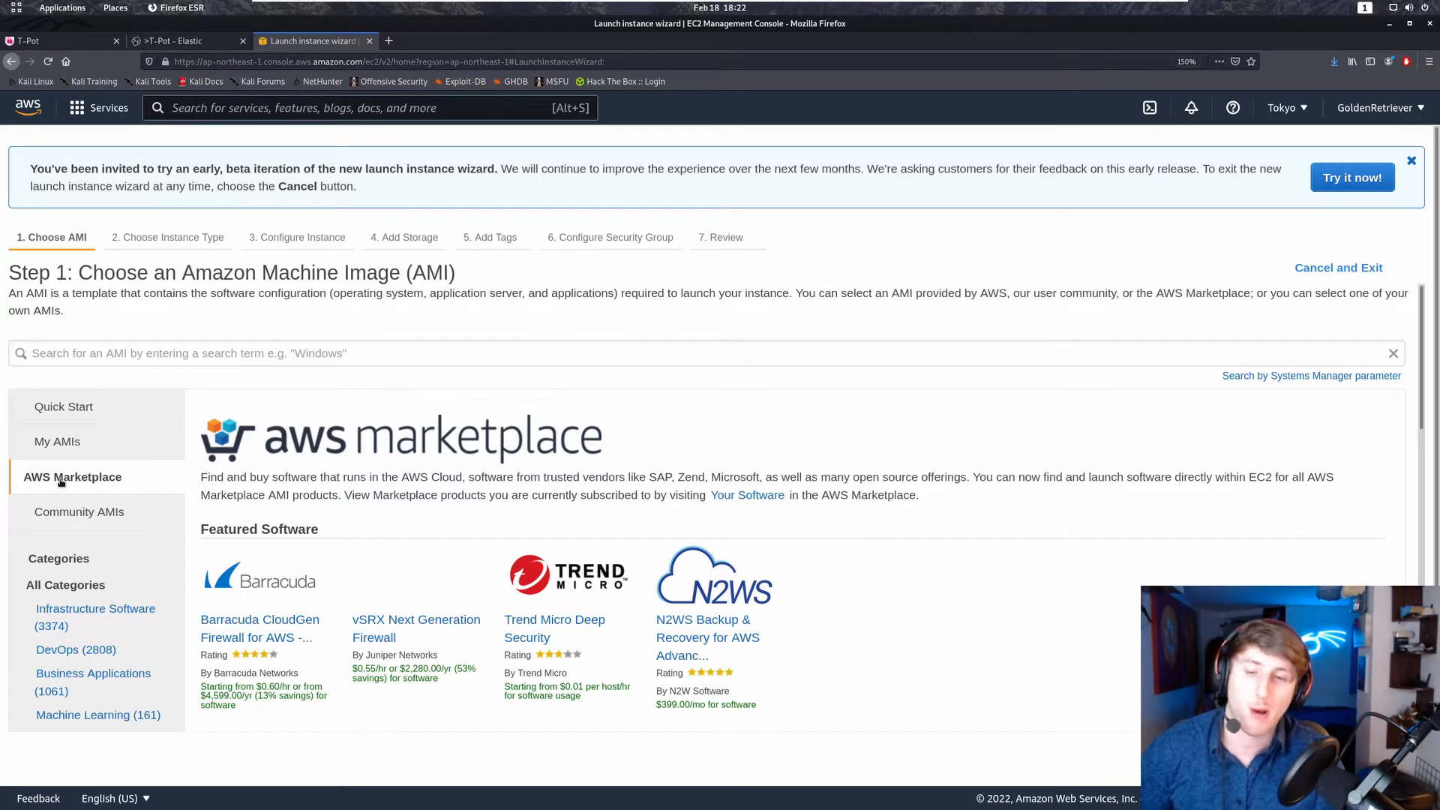
pyautogui.click(233, 354)
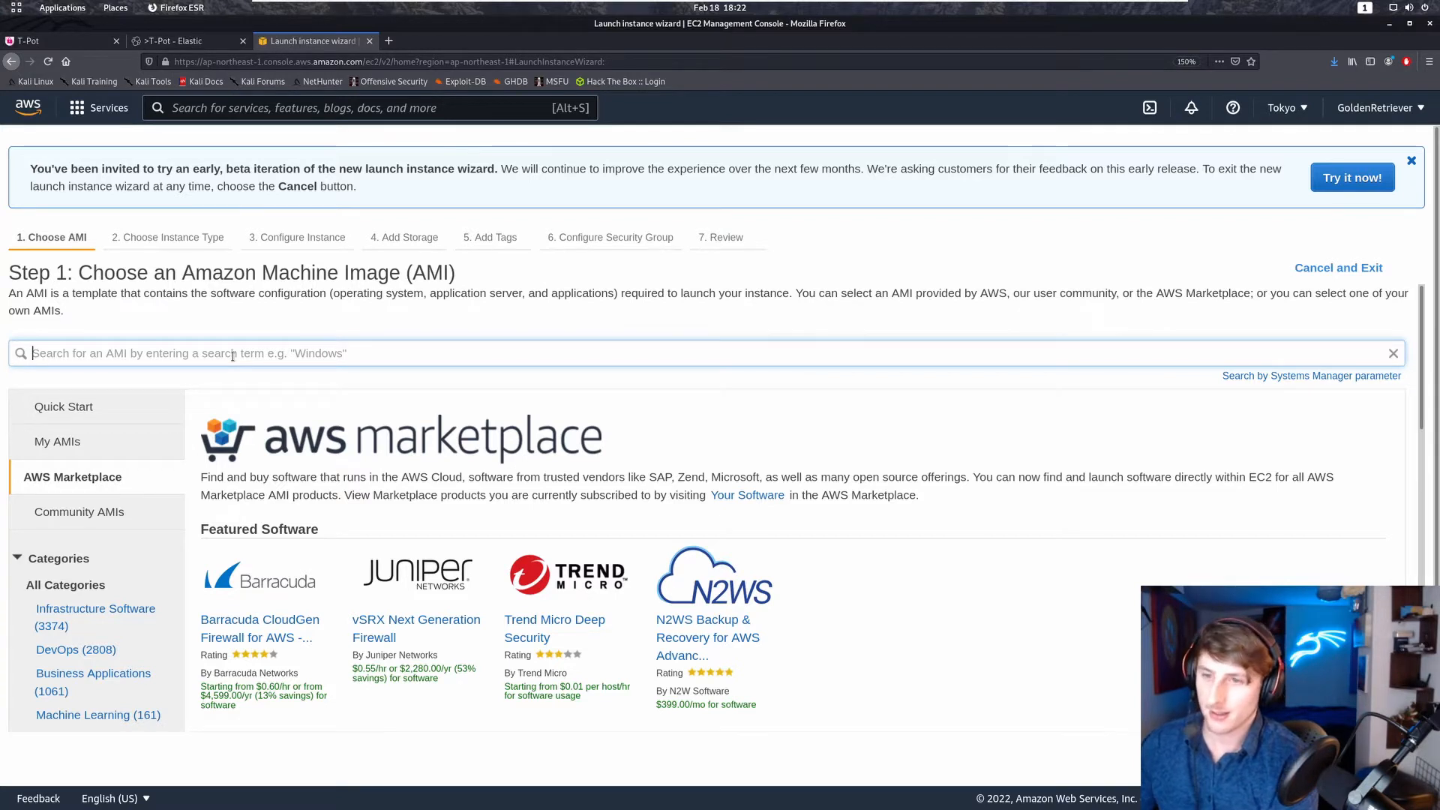
pyautogui.write('debian 10 buster')
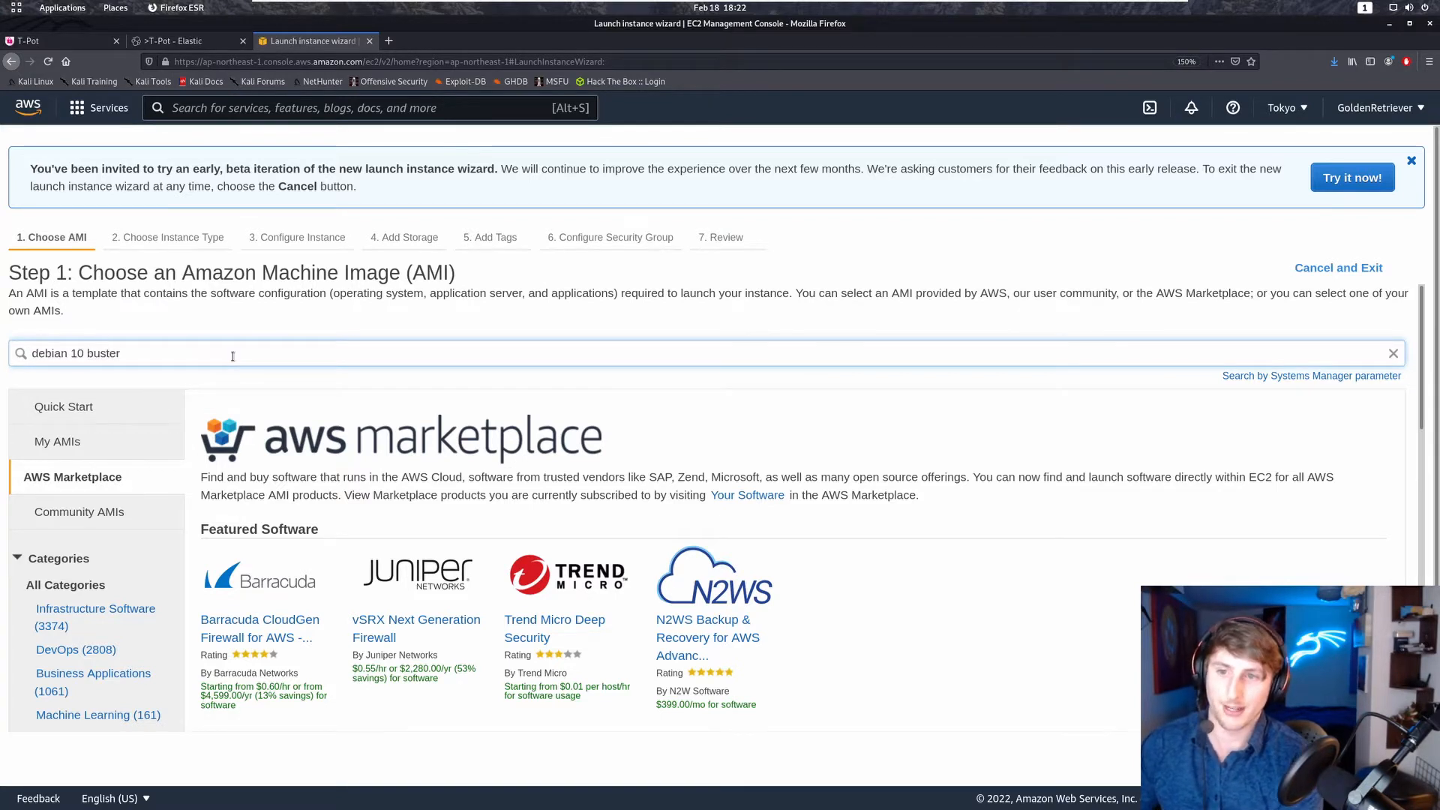
pyautogui.press('Return')
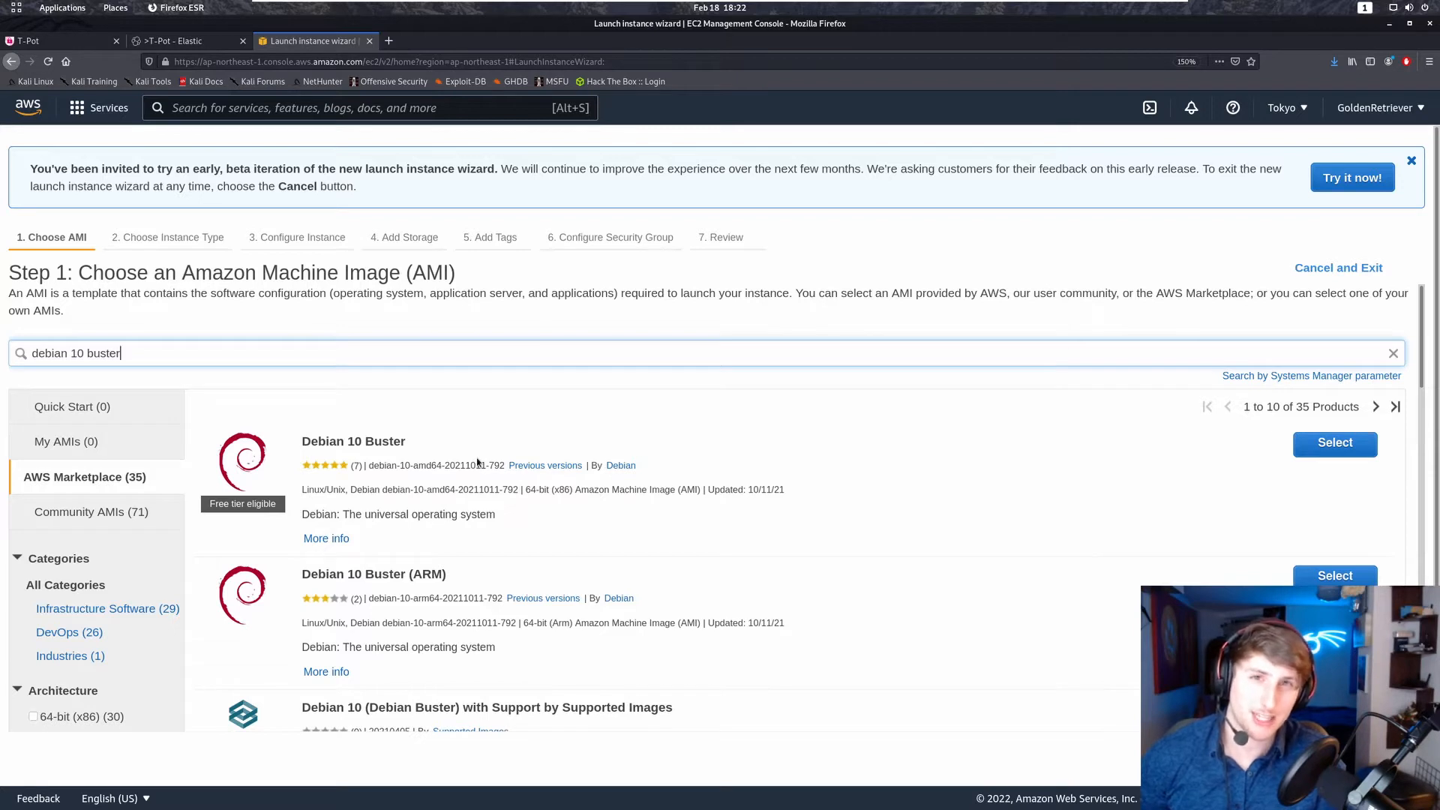
# Select the Debian 10 Buster image, check the t2.xlarge hourly price, and continue to the instance type choice.
pyautogui.click(1359, 446)
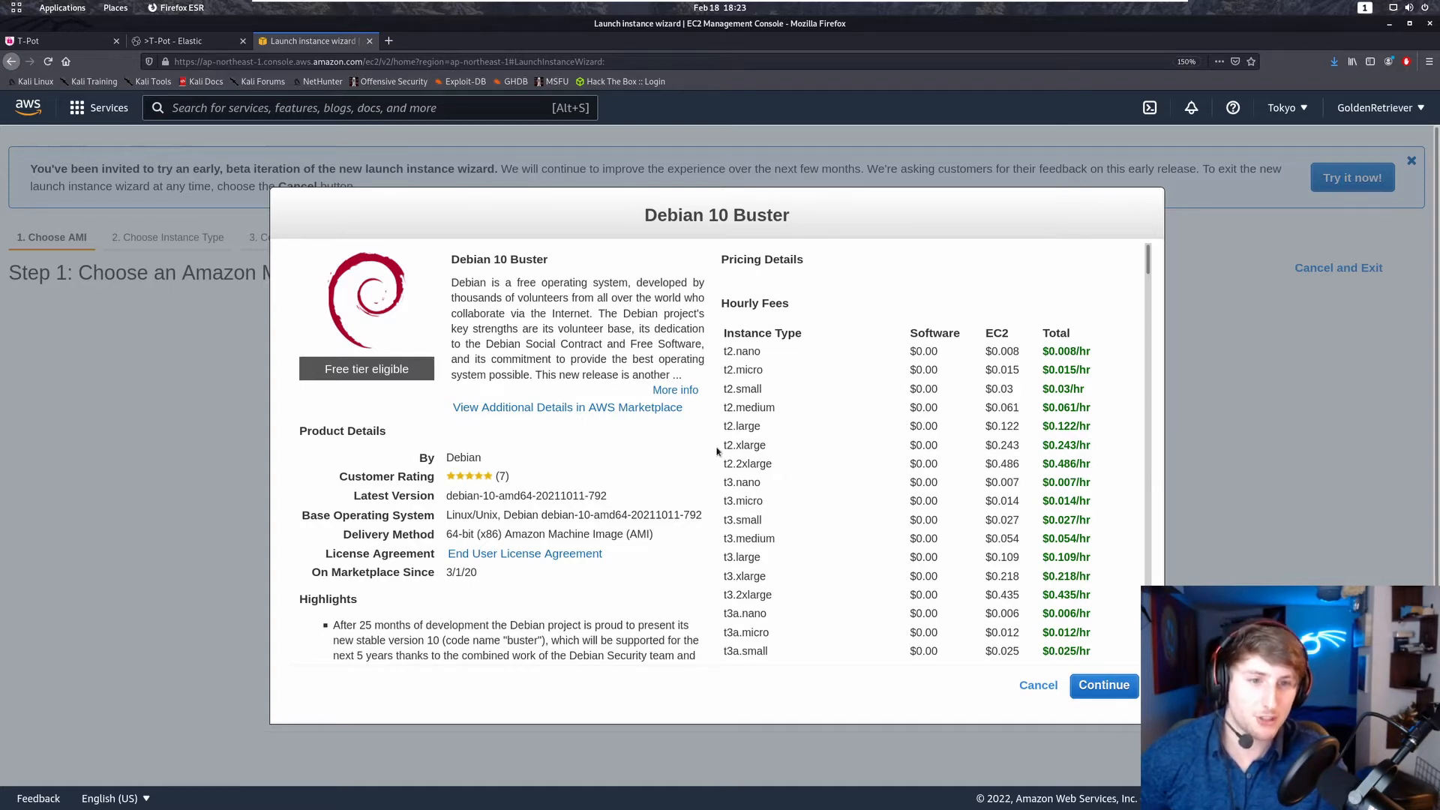
pyautogui.moveTo(720, 448); pyautogui.dragTo(771, 449)
pyautogui.moveTo(992, 447); pyautogui.dragTo(1026, 453)
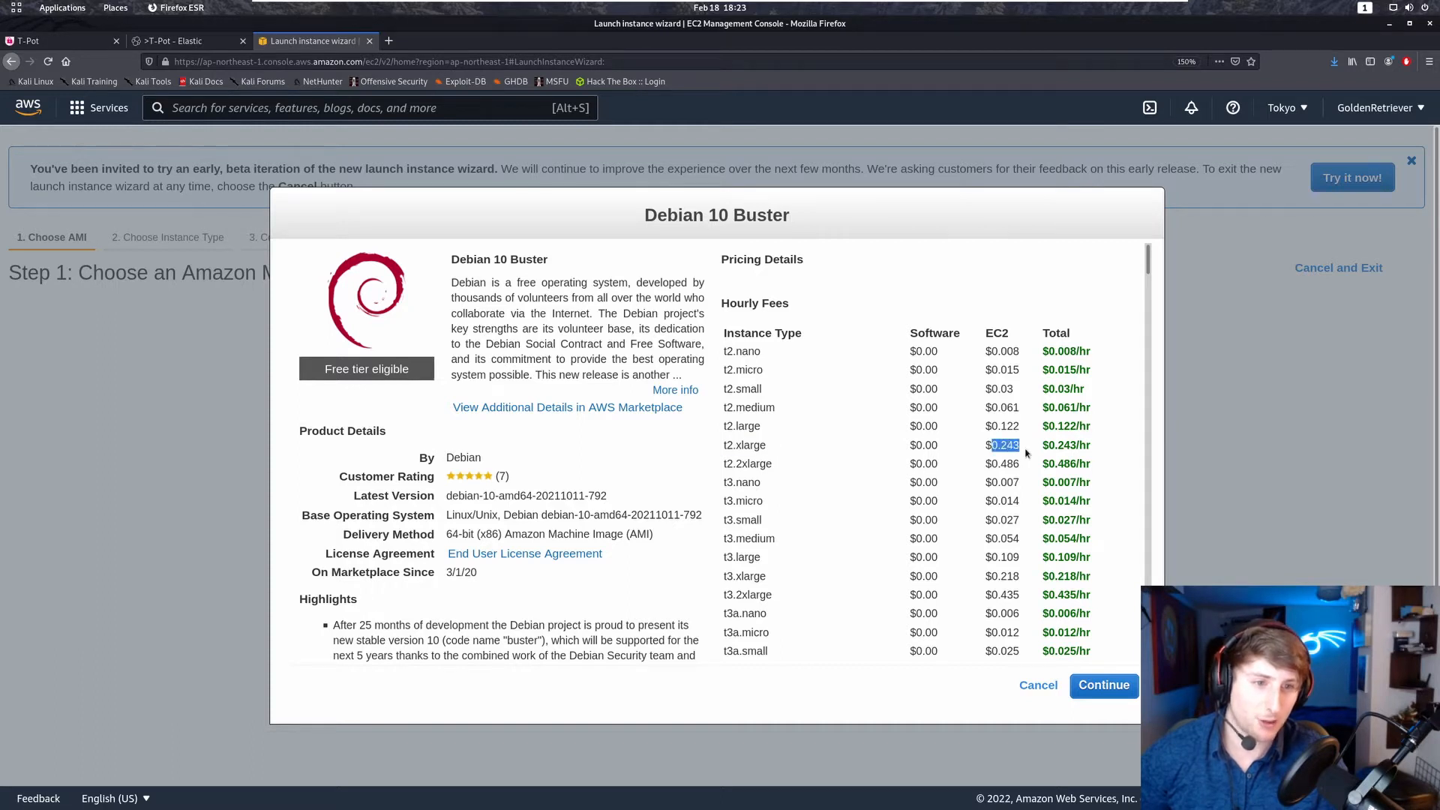
pyautogui.click(1126, 698)
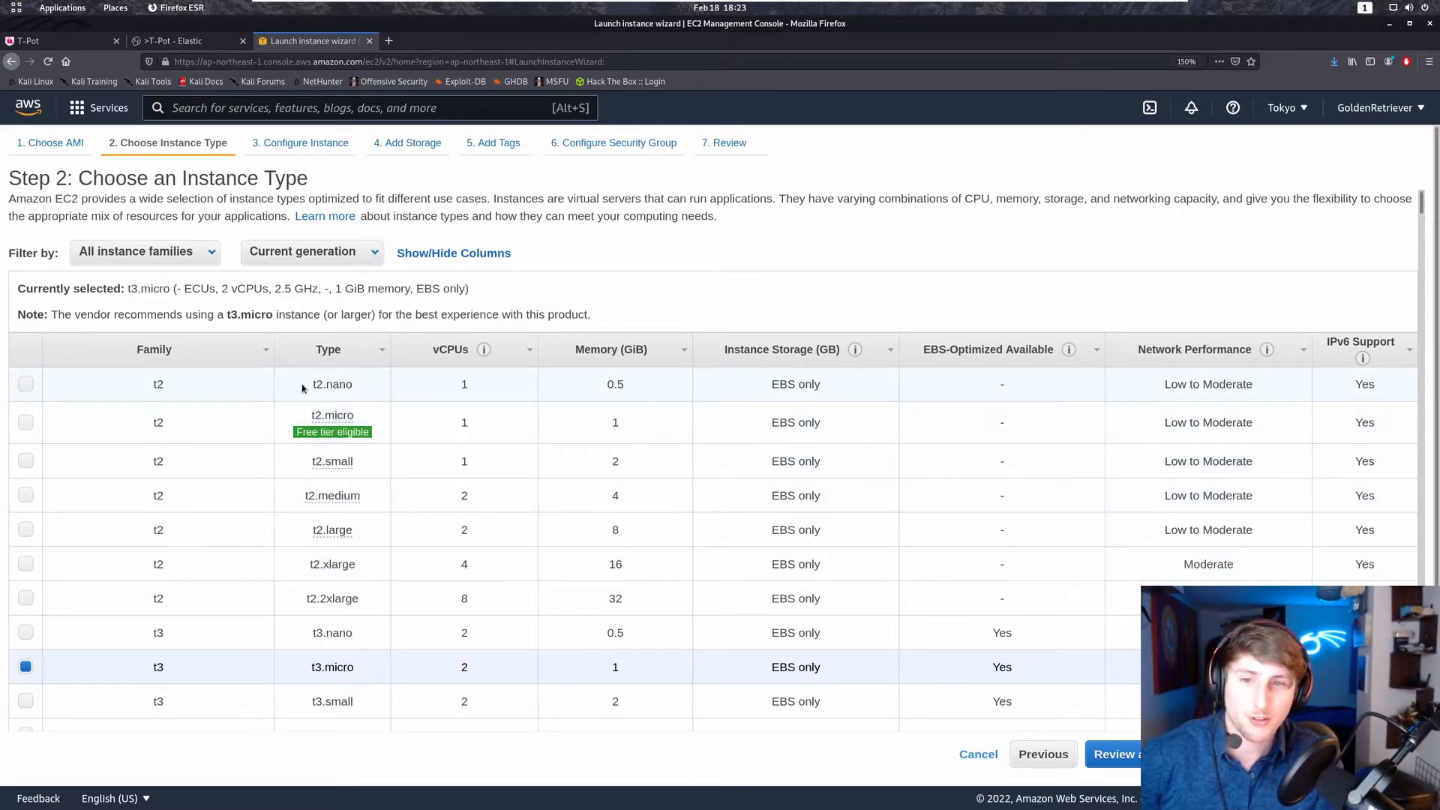
# Choose the t2.xlarge instance type after comparing vCPUs and memory, and continue to the instance details.
pyautogui.moveTo(450, 387); pyautogui.dragTo(476, 390)
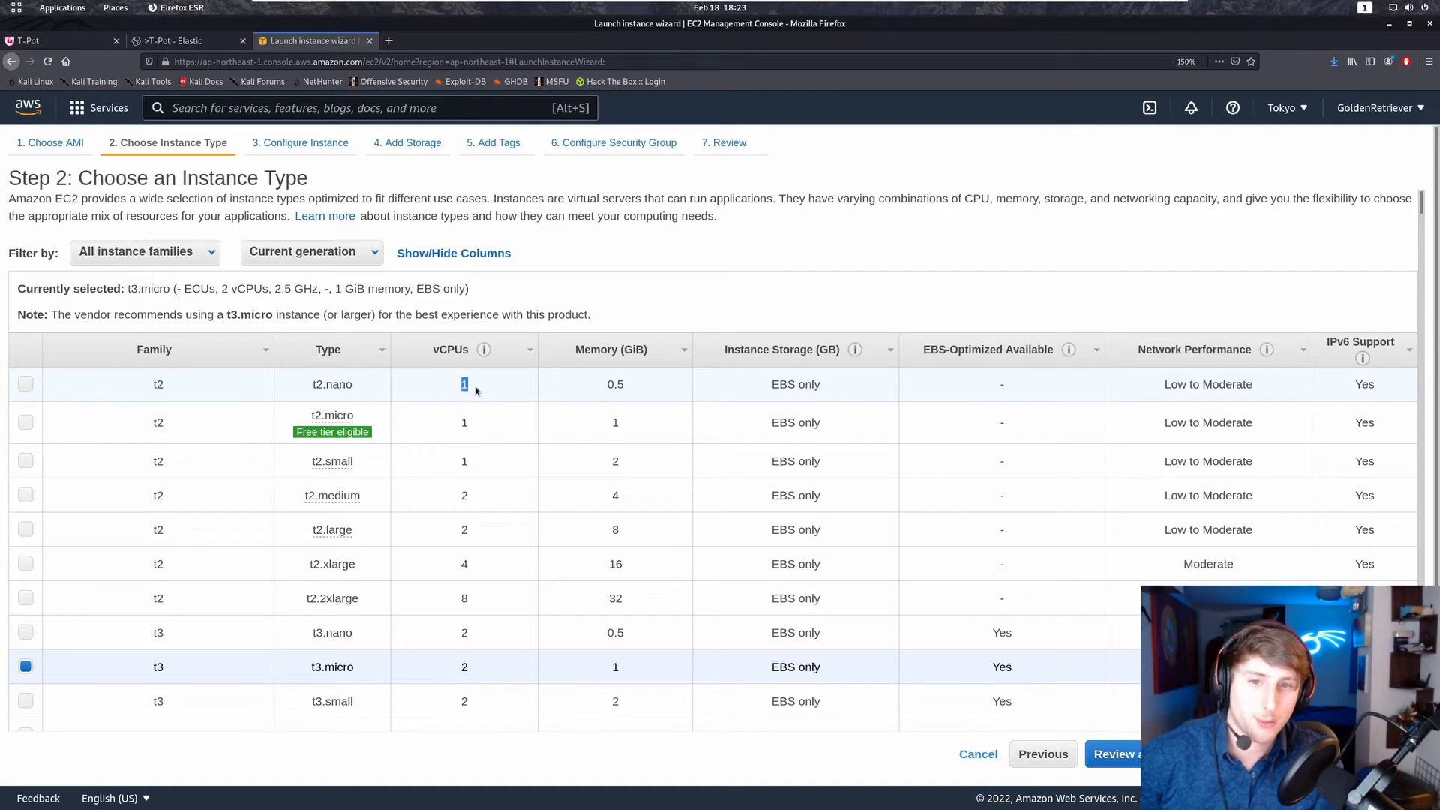
pyautogui.click(475, 390)
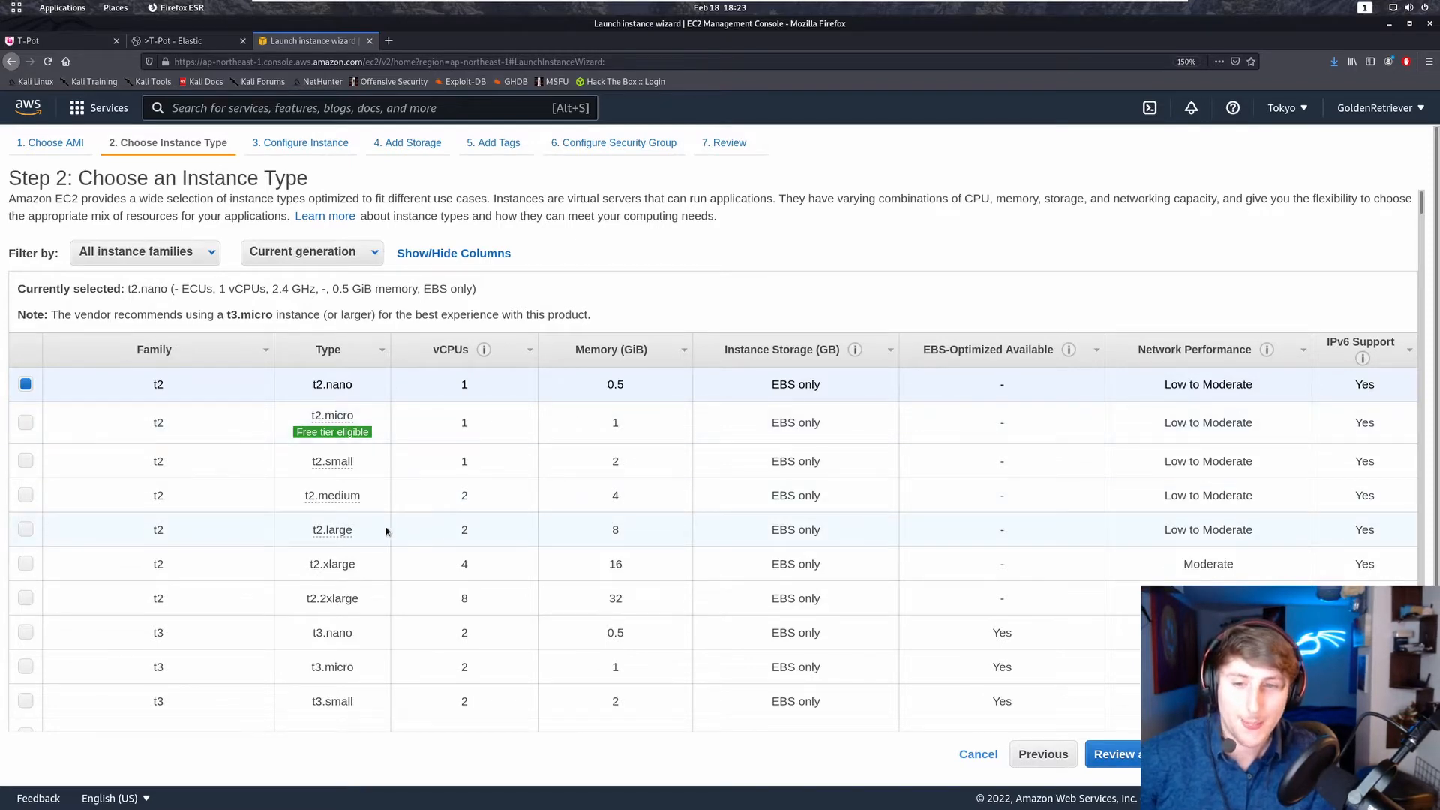
pyautogui.click(21, 567)
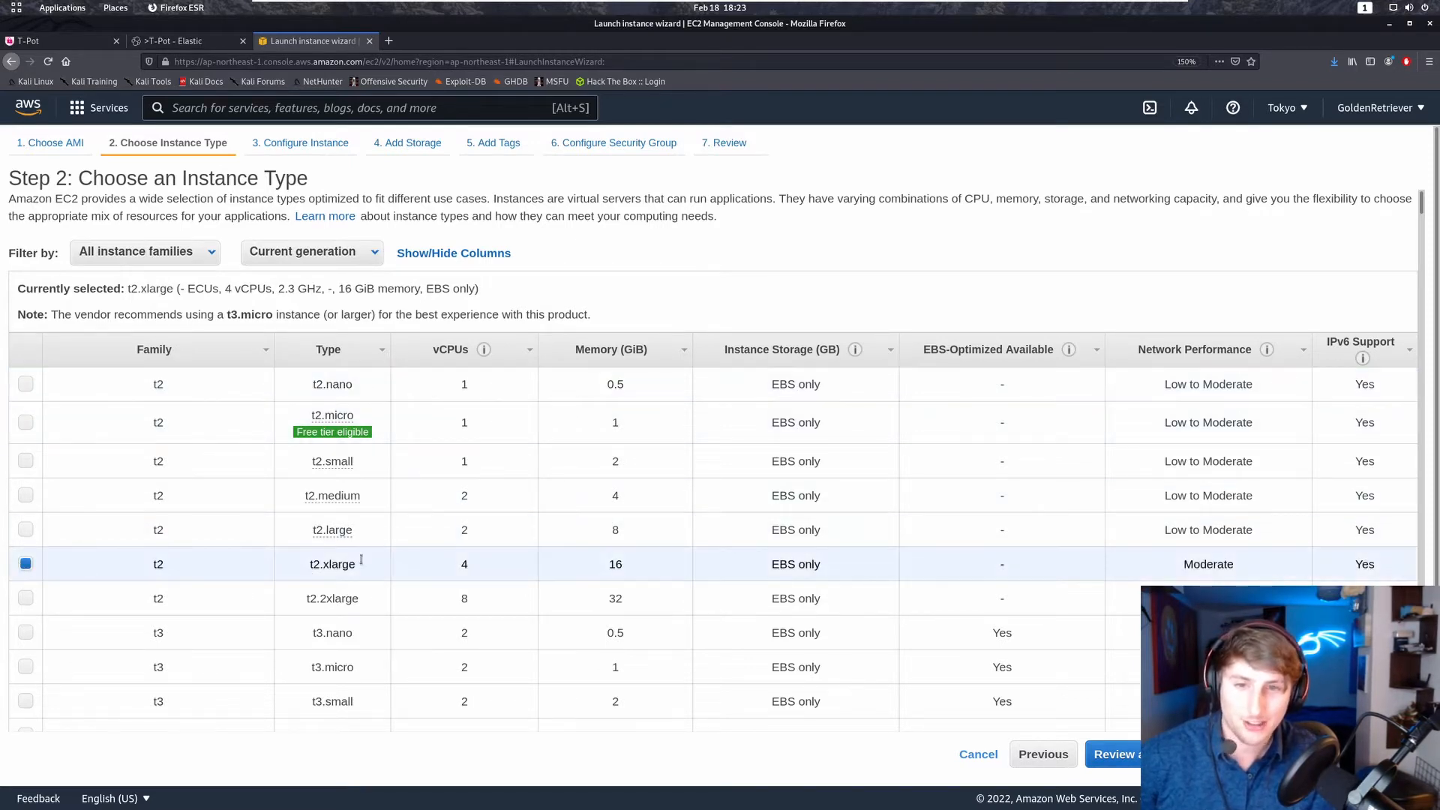
pyautogui.moveTo(458, 576); pyautogui.dragTo(472, 574)
pyautogui.click(666, 570)
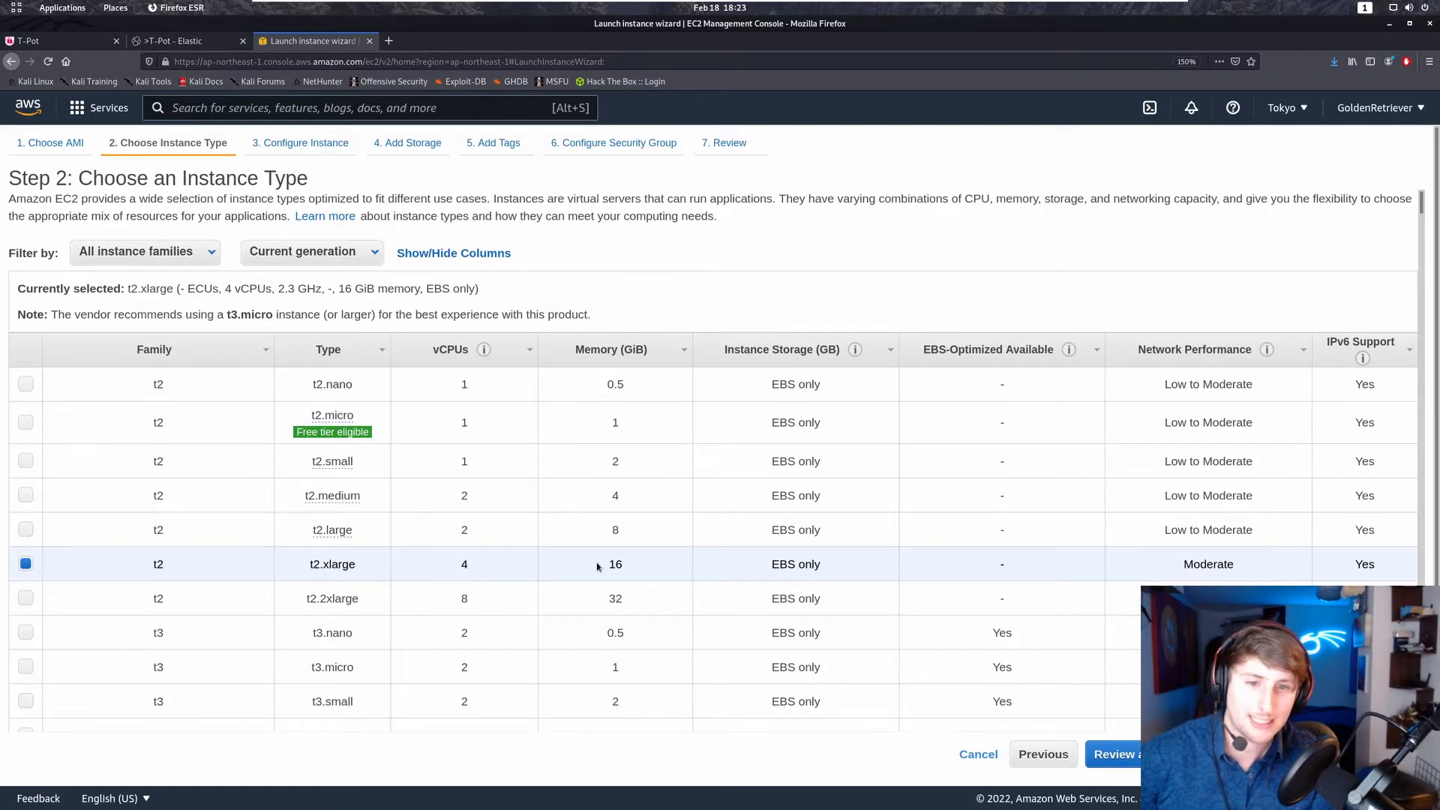
pyautogui.moveTo(598, 569); pyautogui.dragTo(654, 572)
pyautogui.click(654, 572)
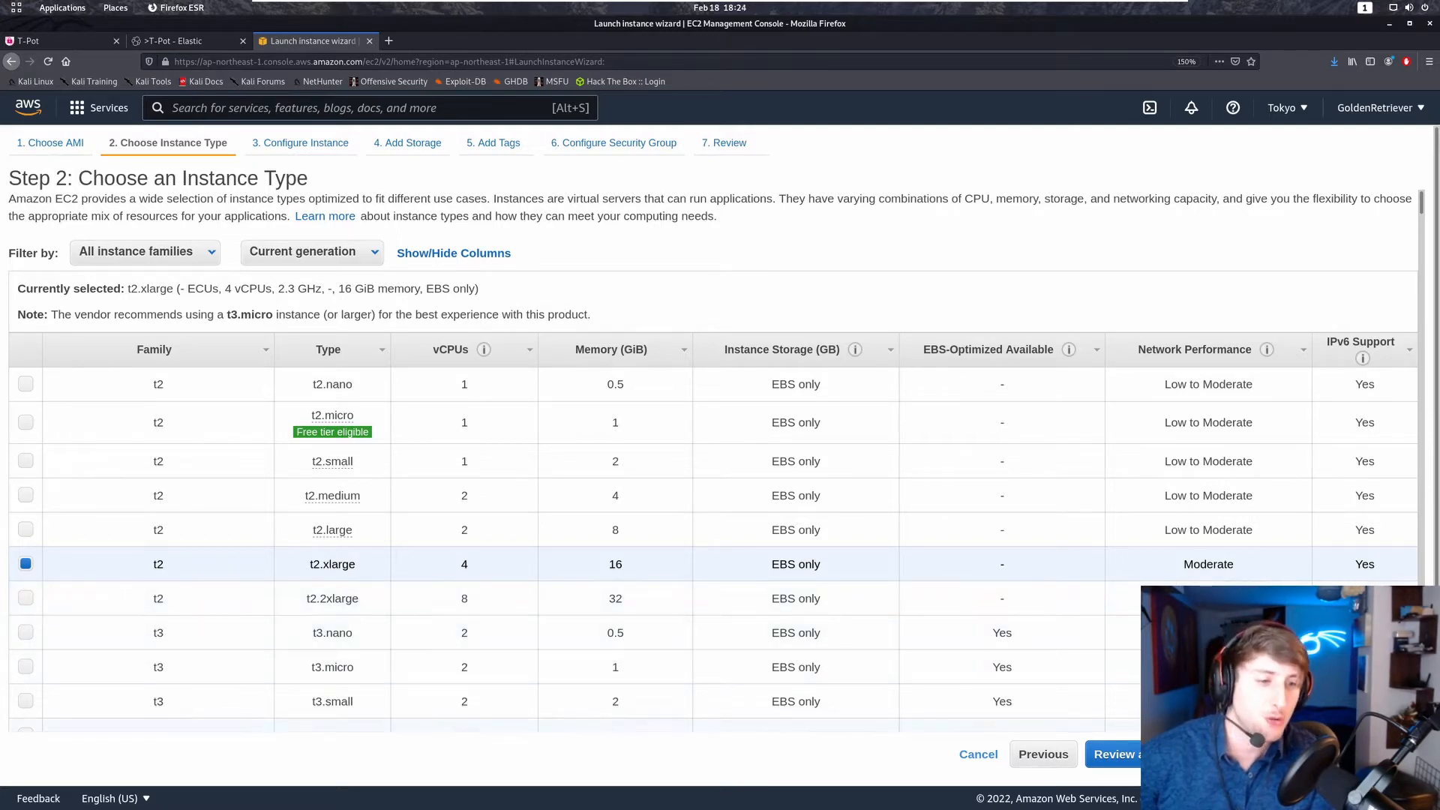
pyautogui.click(1320, 755)
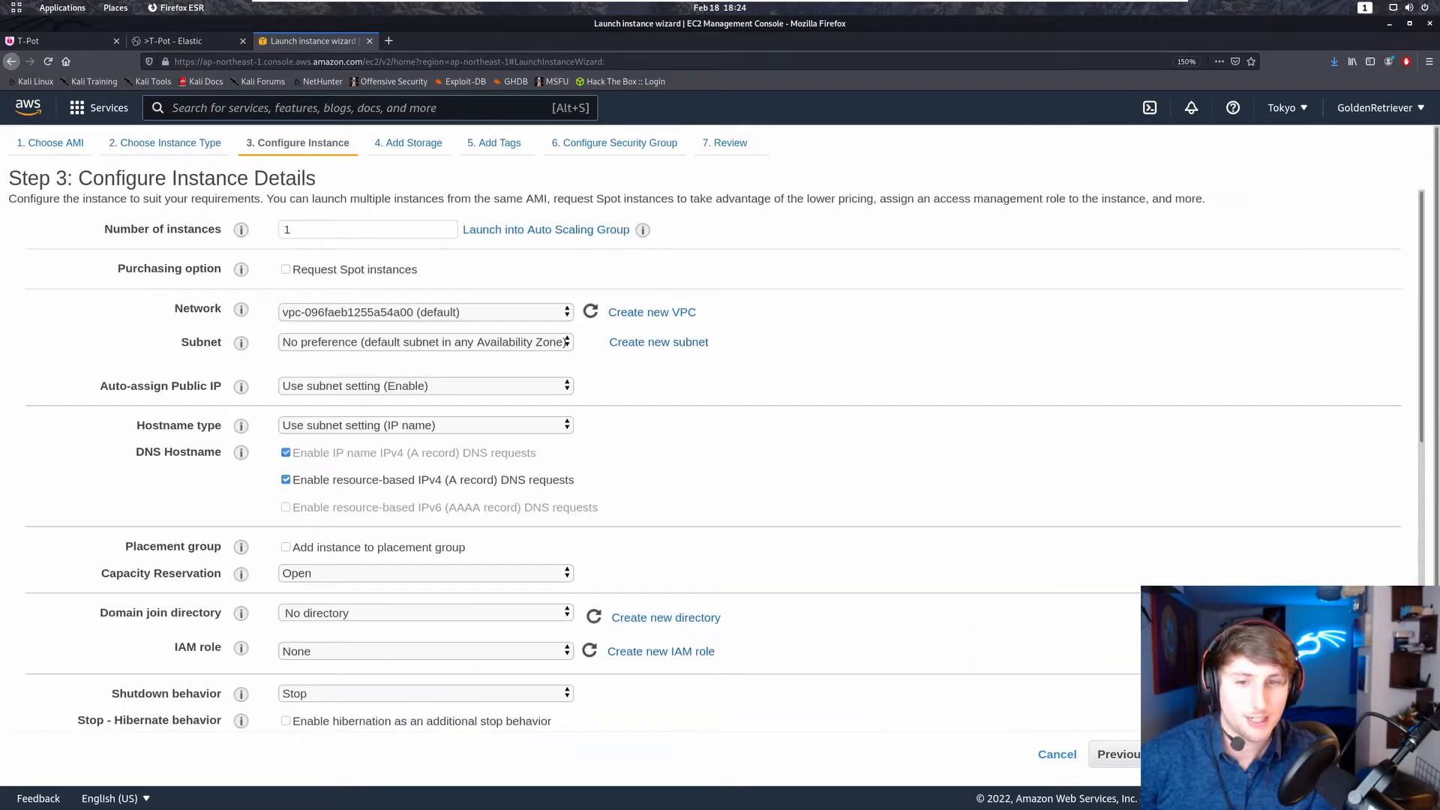
# Keep the default VPC, select the default subnet in ap-northeast-1a, enable auto-assigned public IP, and continue to storage.
pyautogui.click(349, 318)
pyautogui.click(411, 333)
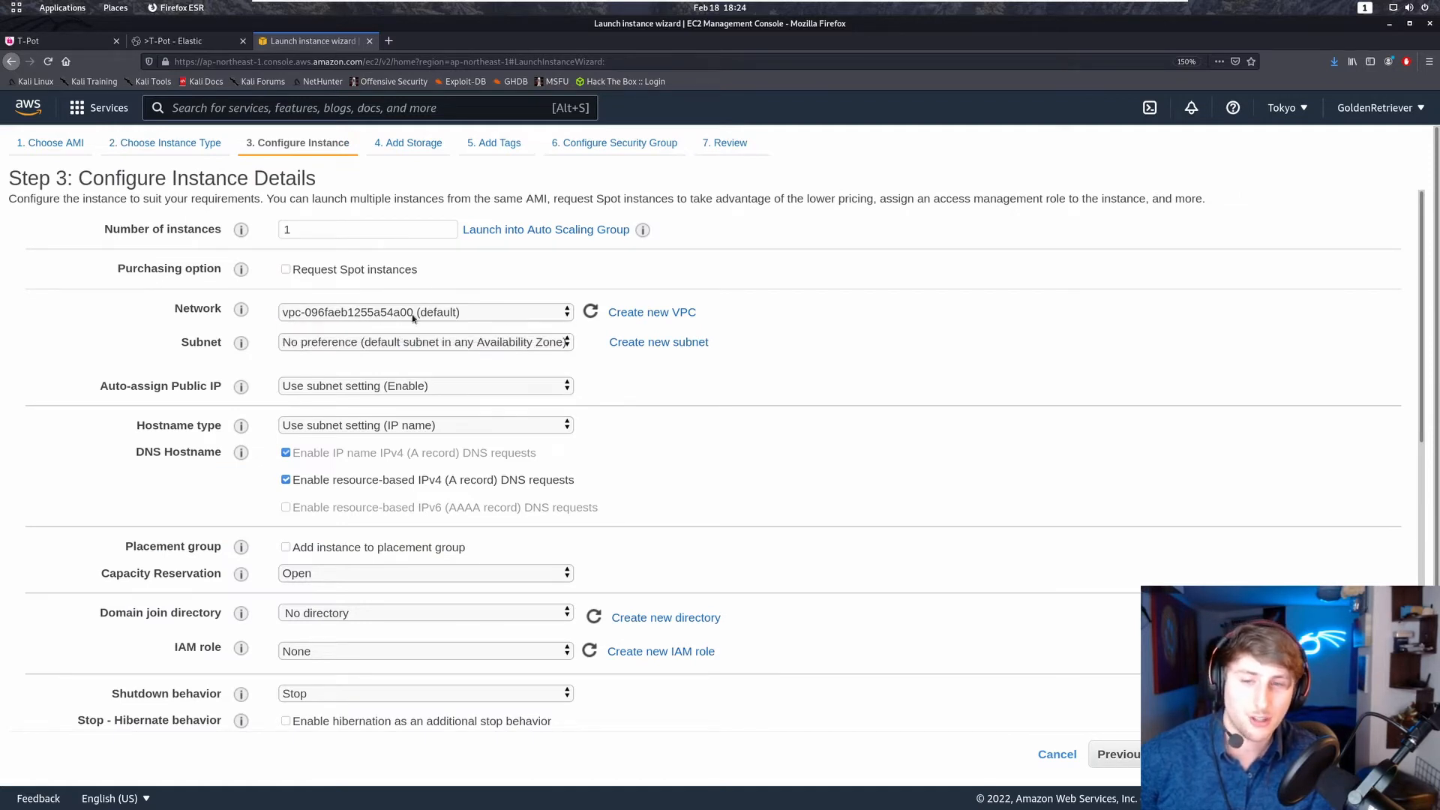
pyautogui.click(373, 347)
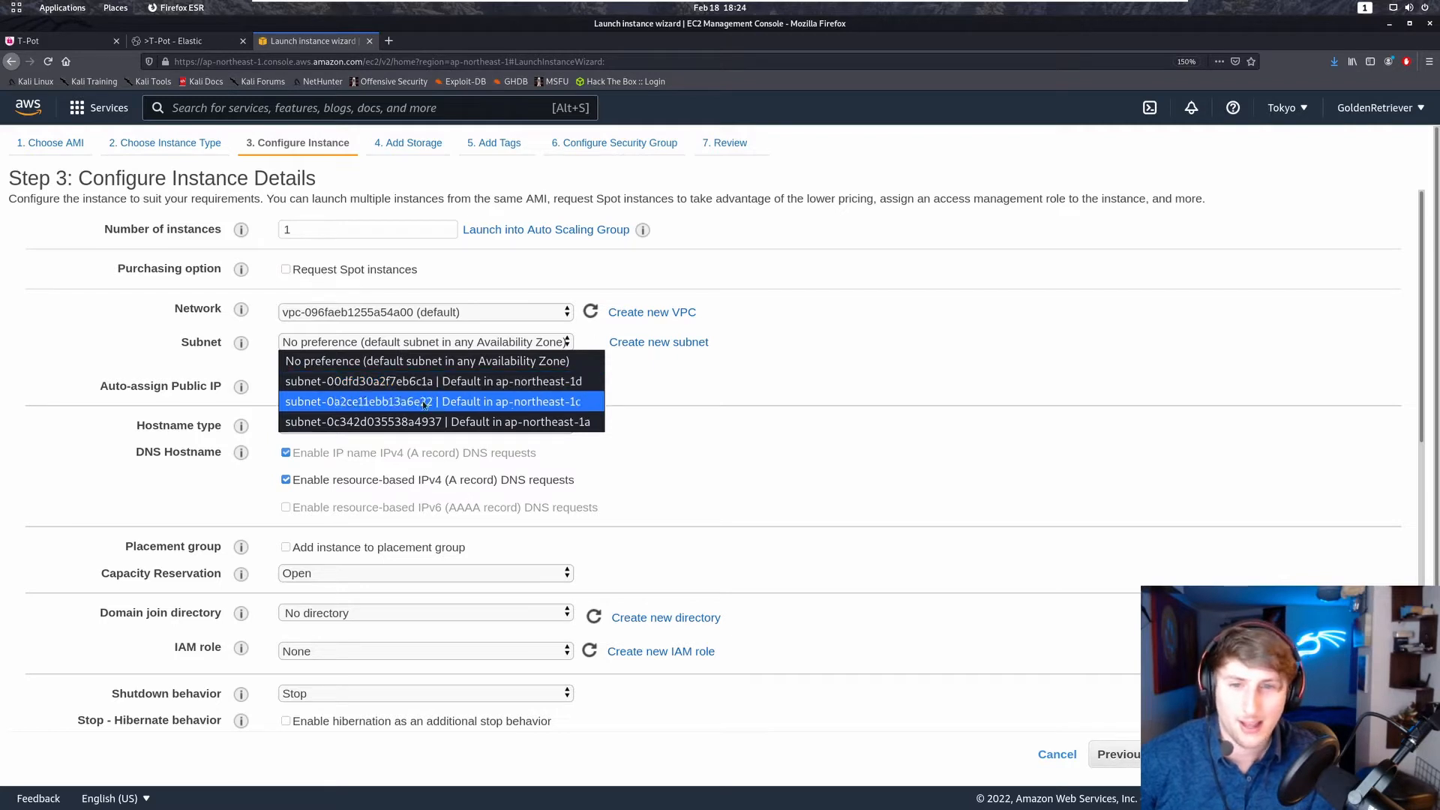
pyautogui.click(482, 422)
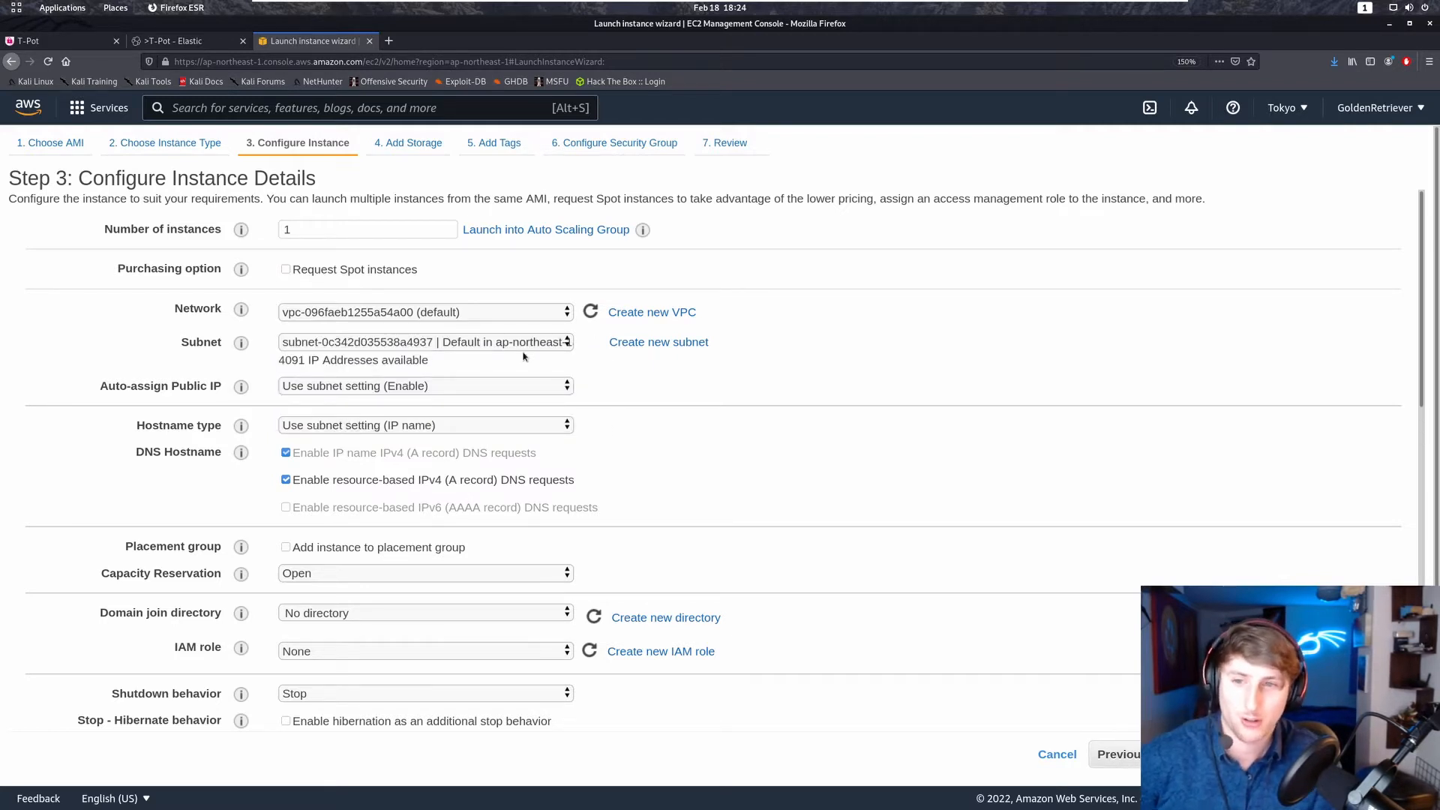
pyautogui.click(404, 387)
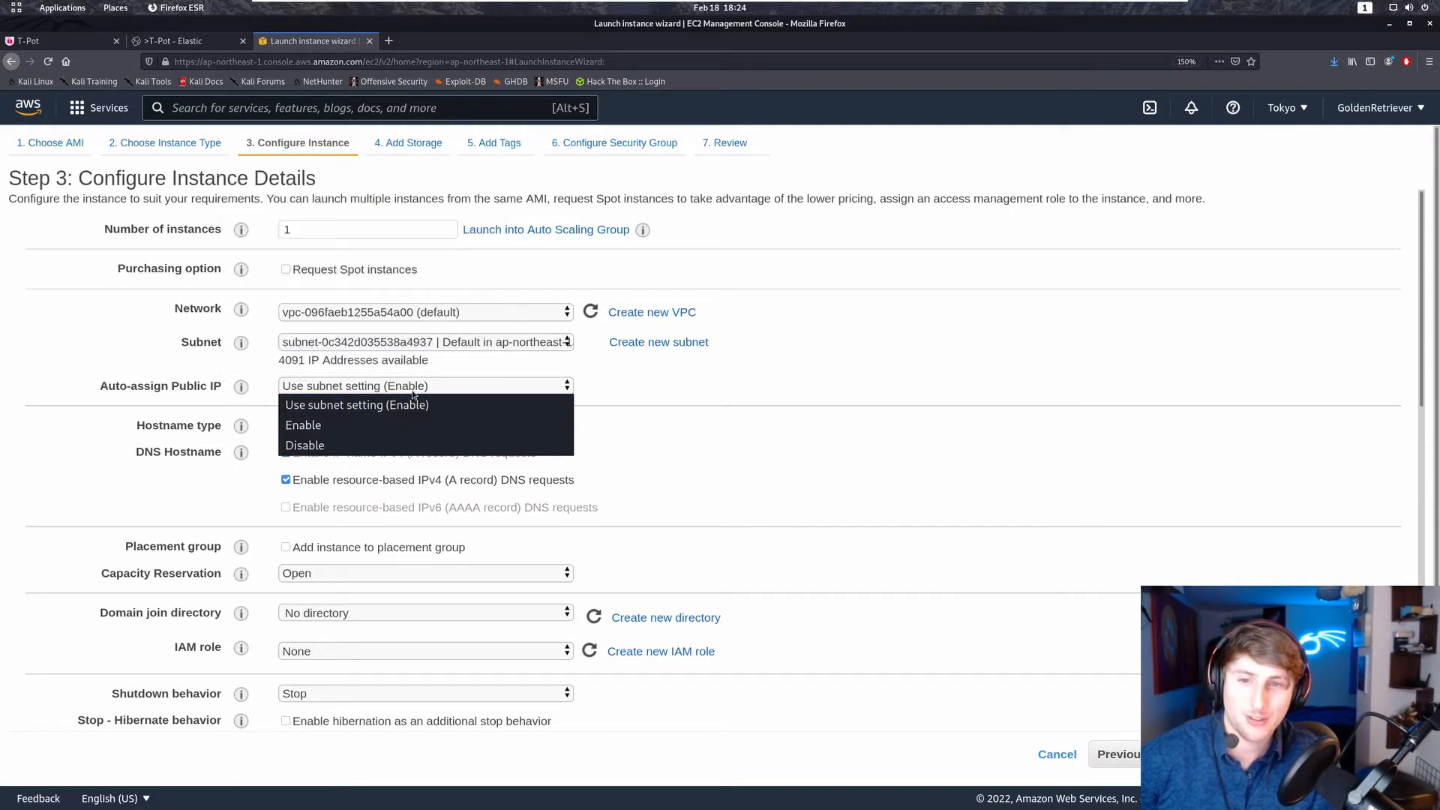
pyautogui.click(323, 425)
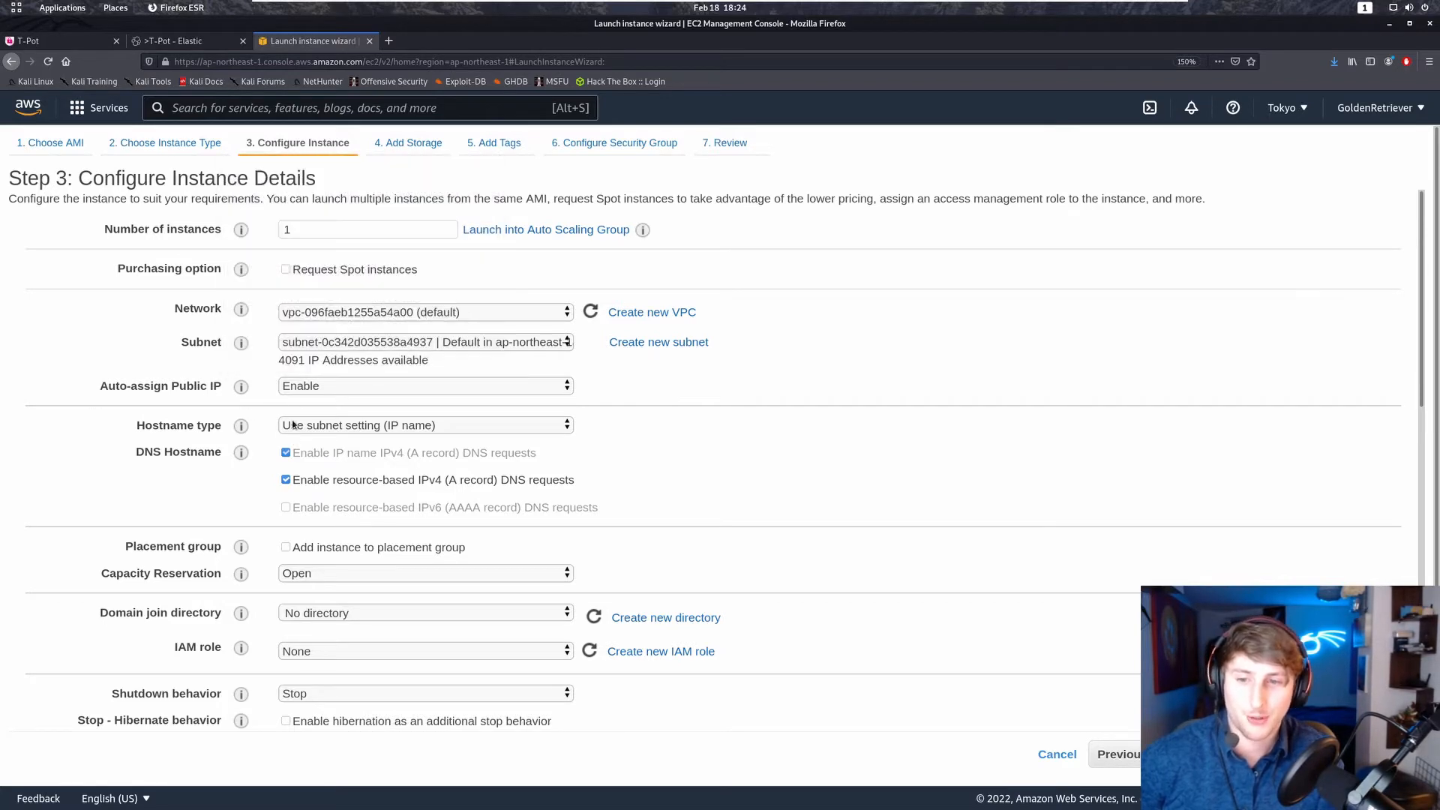
pyautogui.click(1363, 755)
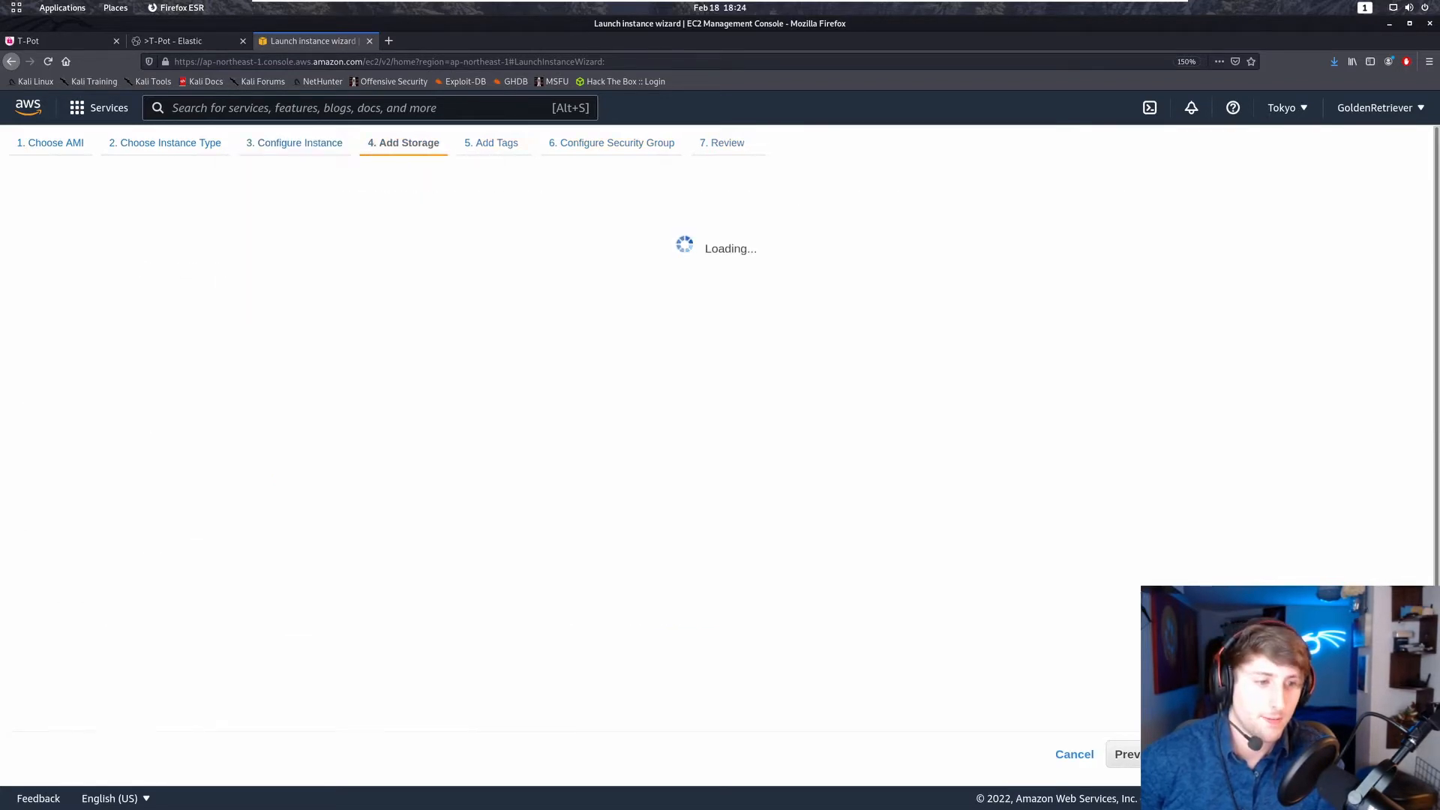
# Set the root volume size to 128 GiB and continue to the tags.
pyautogui.doubleClick(491, 332)
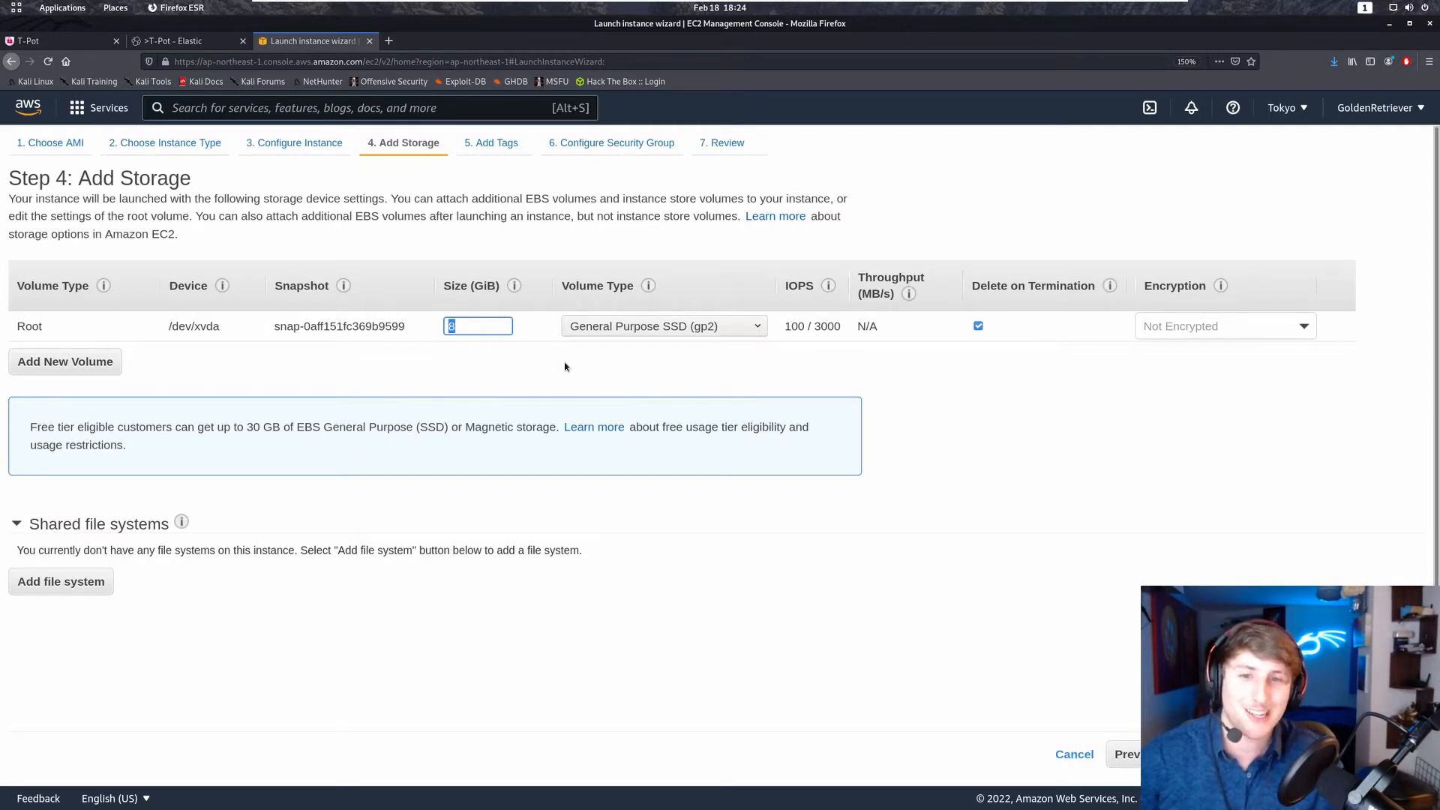
pyautogui.write('2')
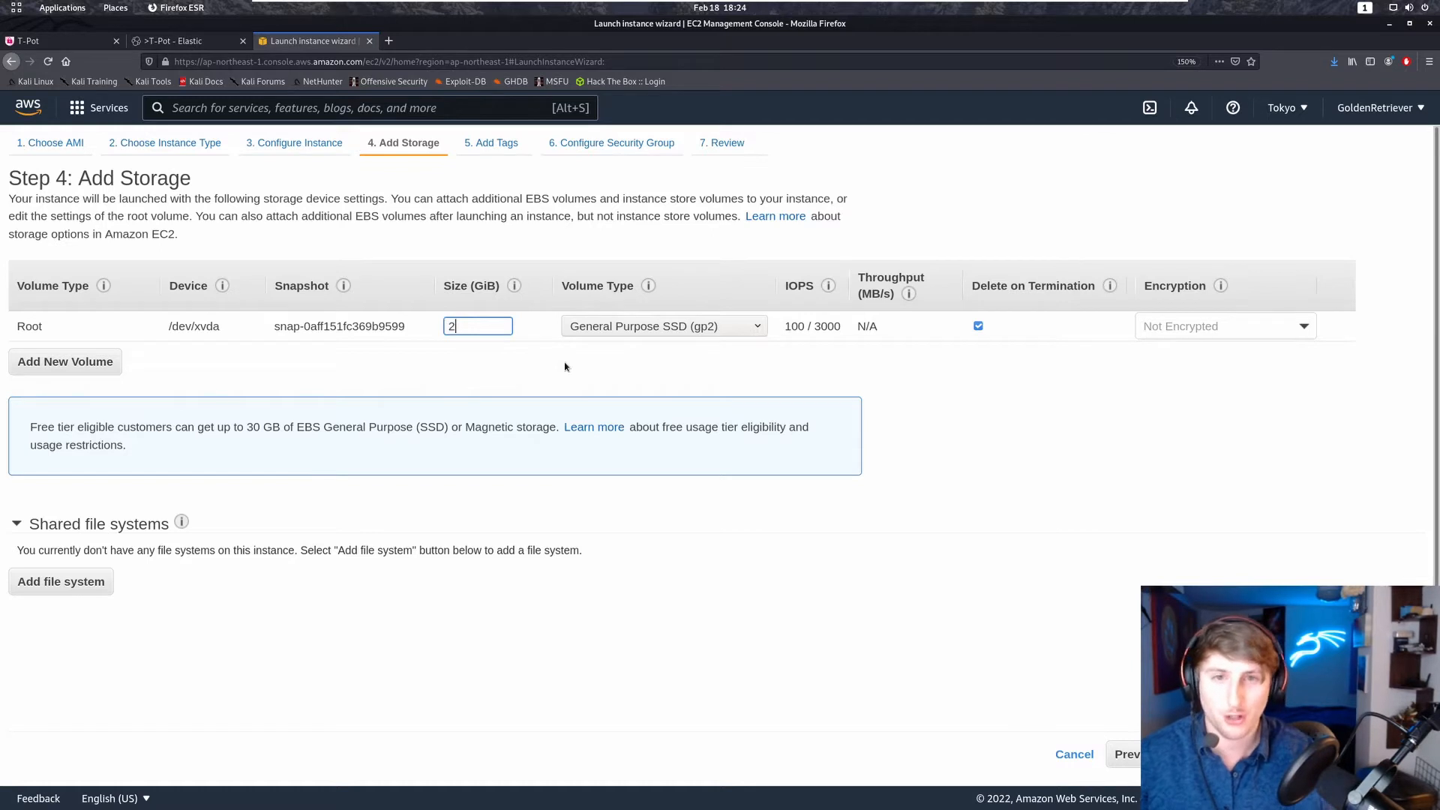
pyautogui.press('BackSpace')
pyautogui.write('128')
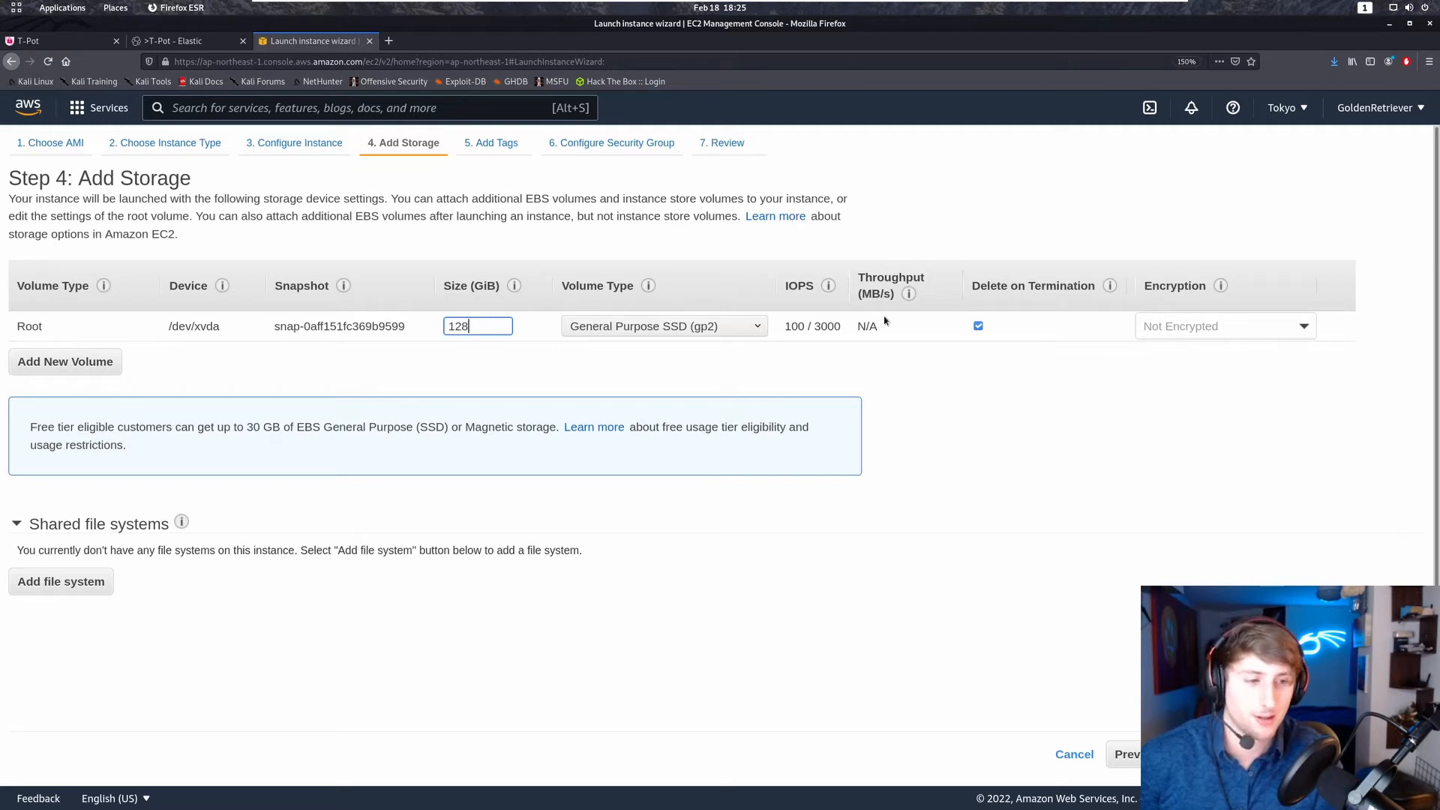
pyautogui.click(1367, 755)
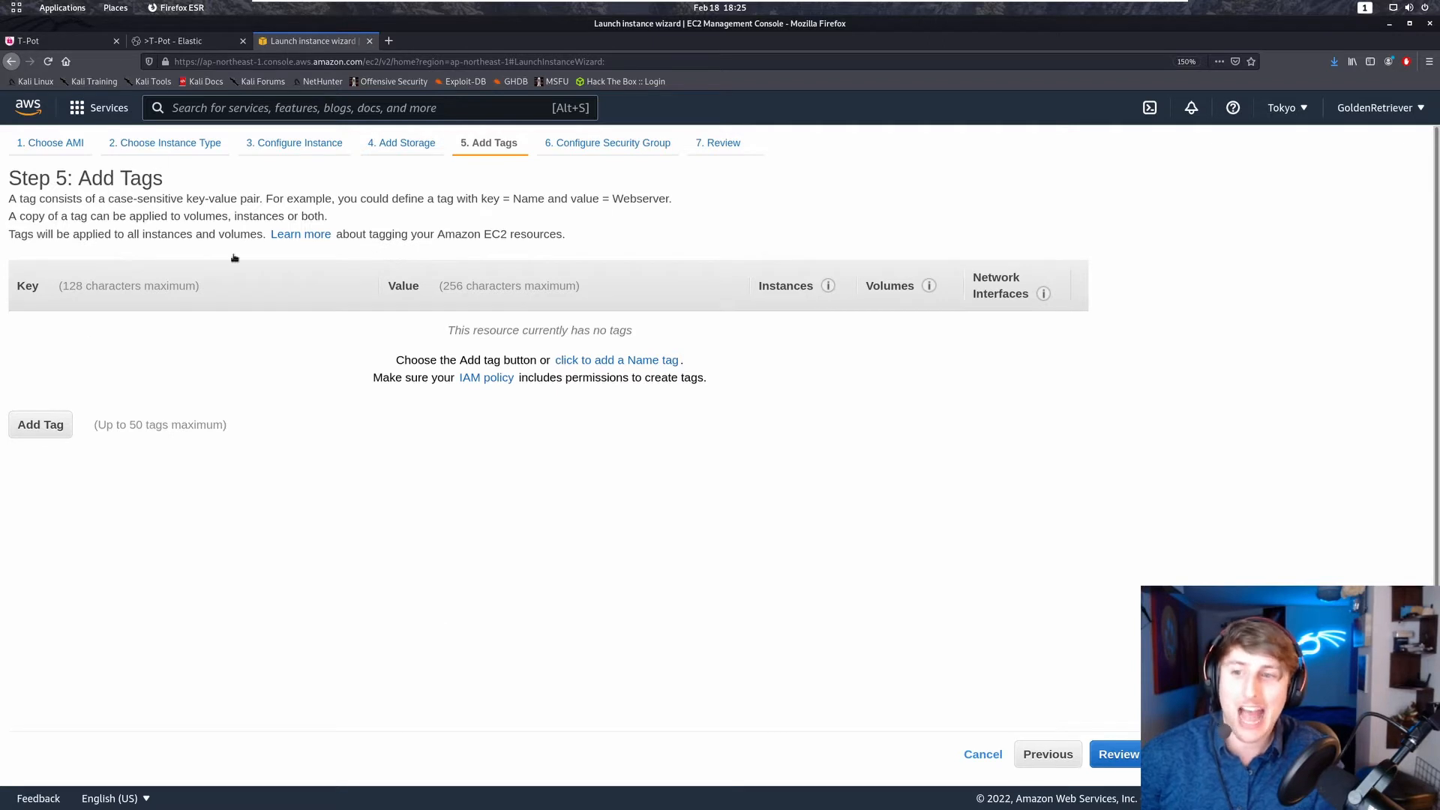
# Add an instance tag with the key Name and the value Honeypot.
pyautogui.click(45, 426)
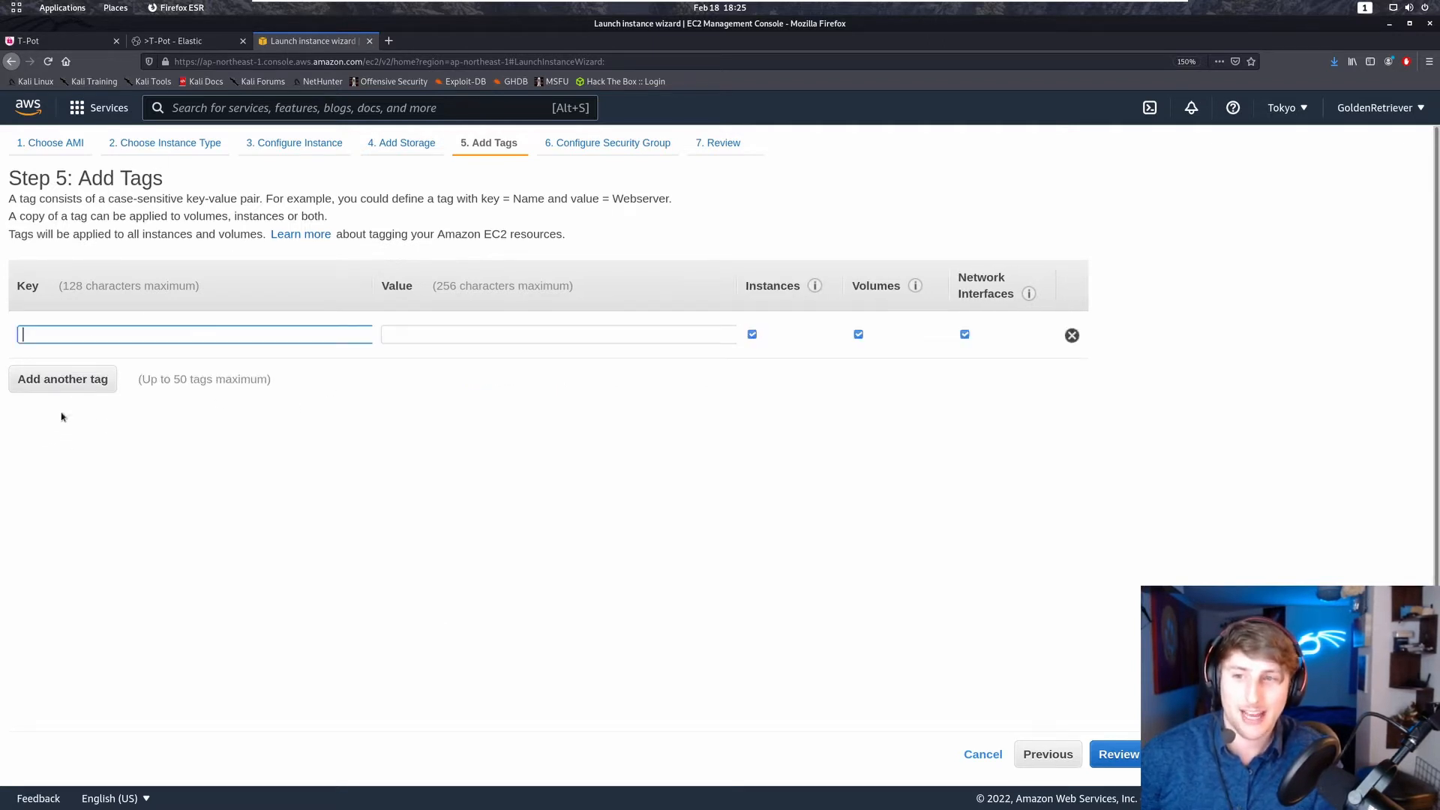
pyautogui.write('Name')
pyautogui.press('Tab')
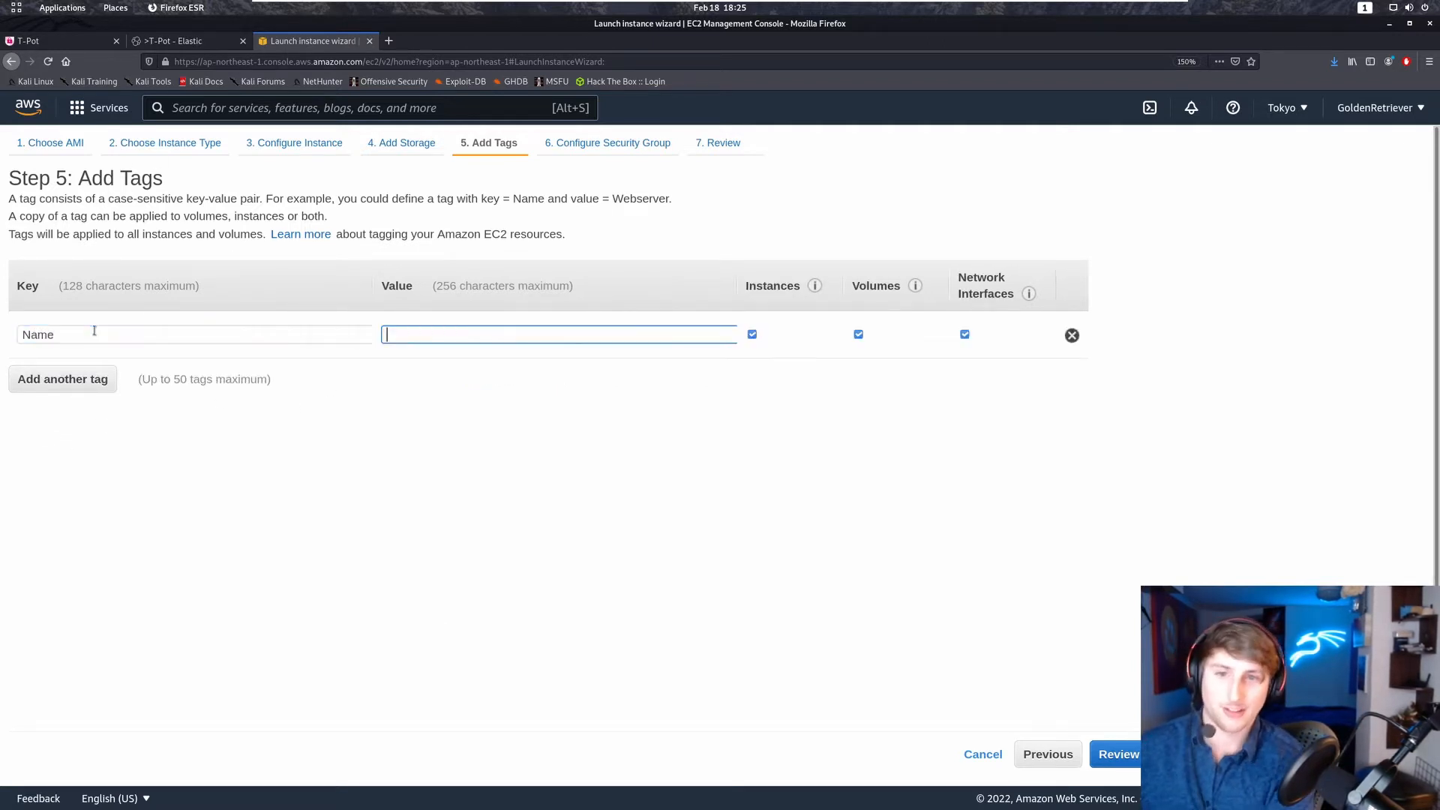
pyautogui.write('Honeypot')
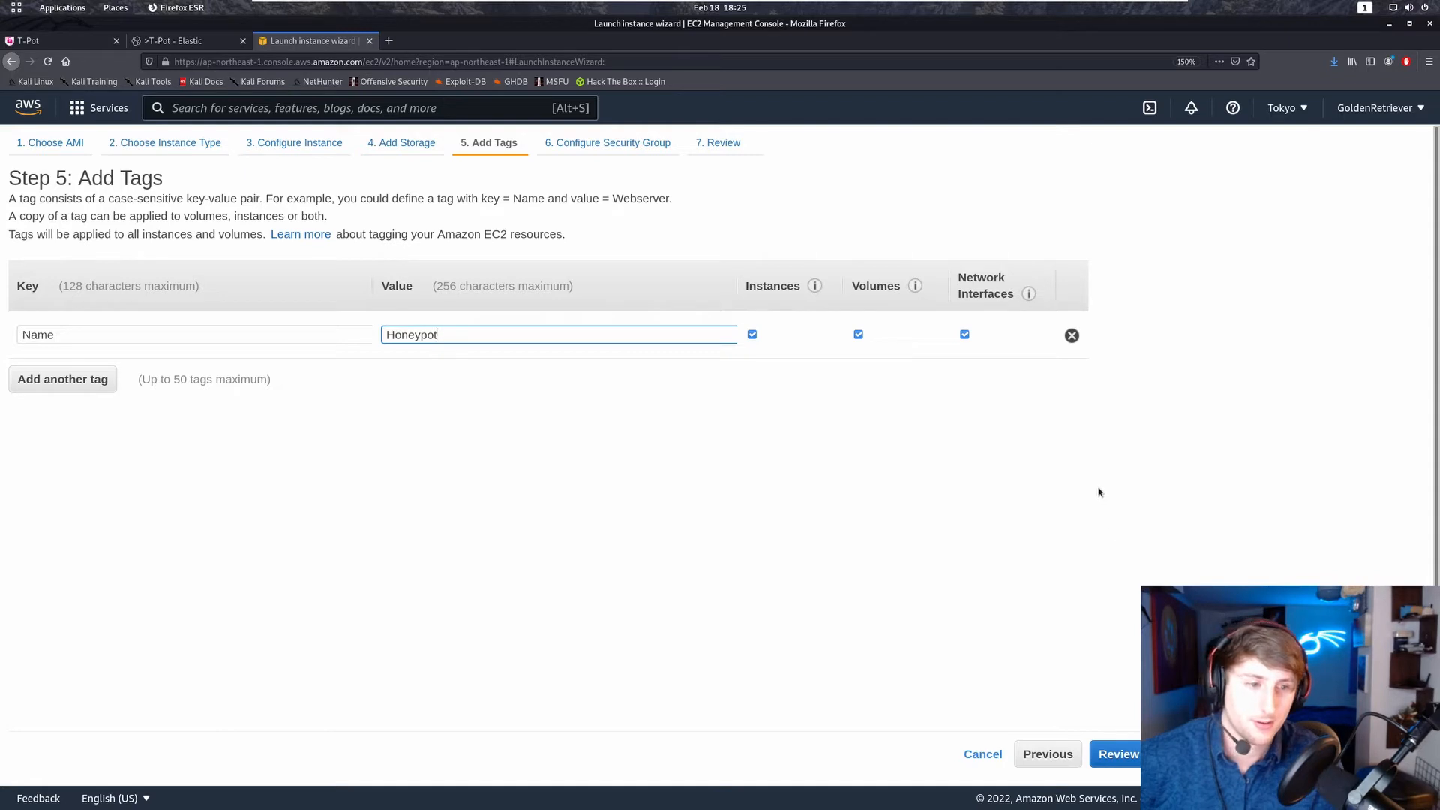
# Keep the generated security group with its SSH rule on port 22 and review the instance launch details.
pyautogui.click(1321, 754)
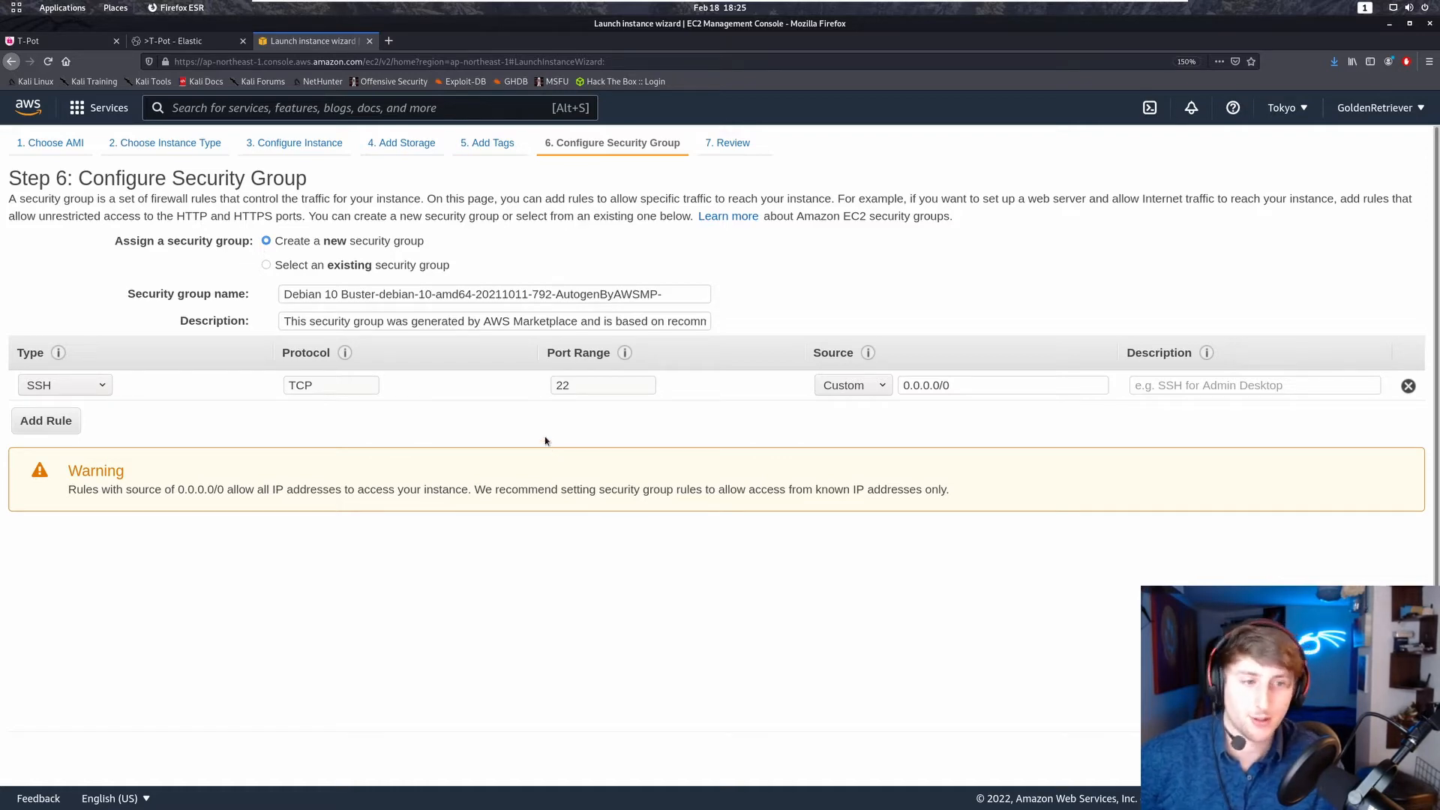
pyautogui.click(1361, 755)
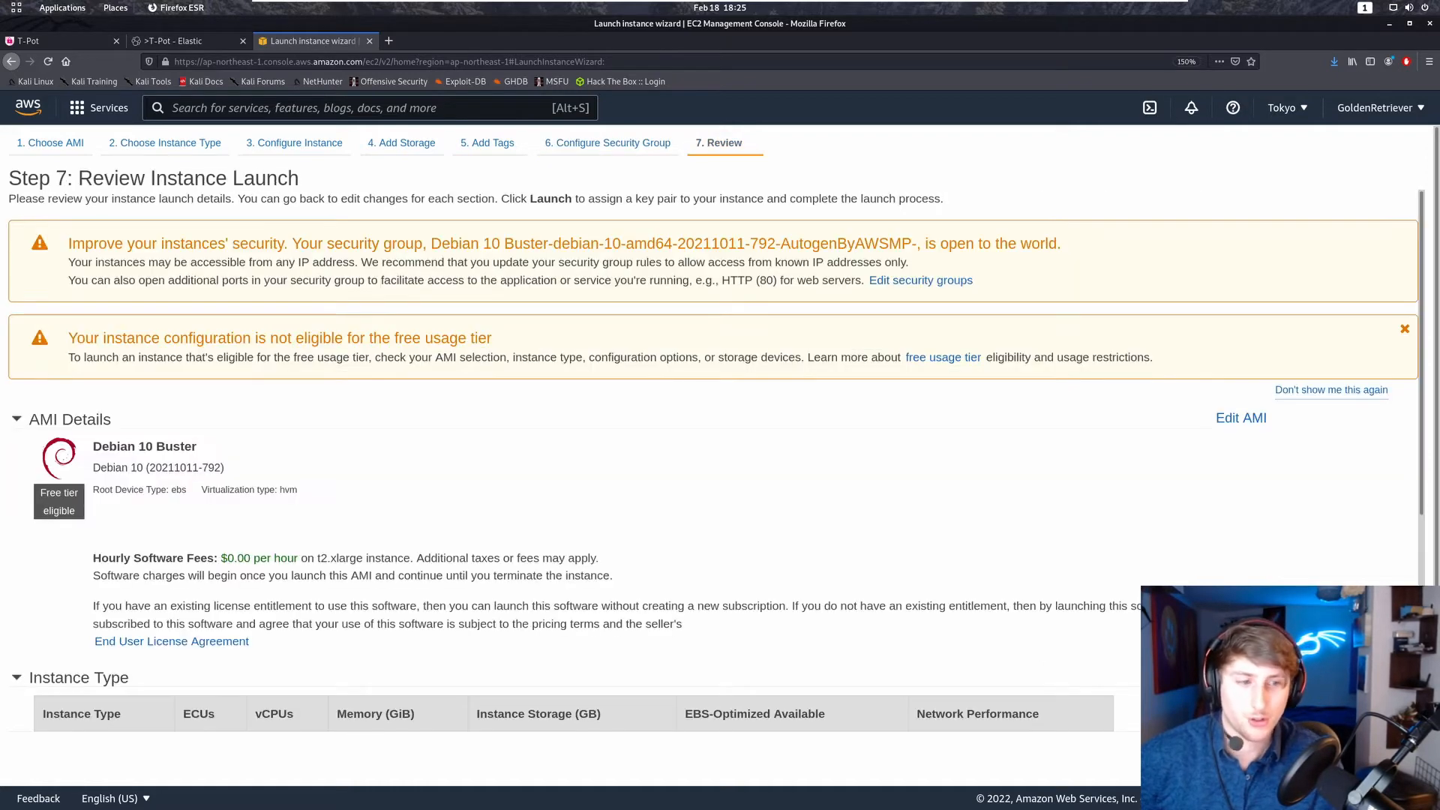
pyautogui.scroll(-5, 243, 440)
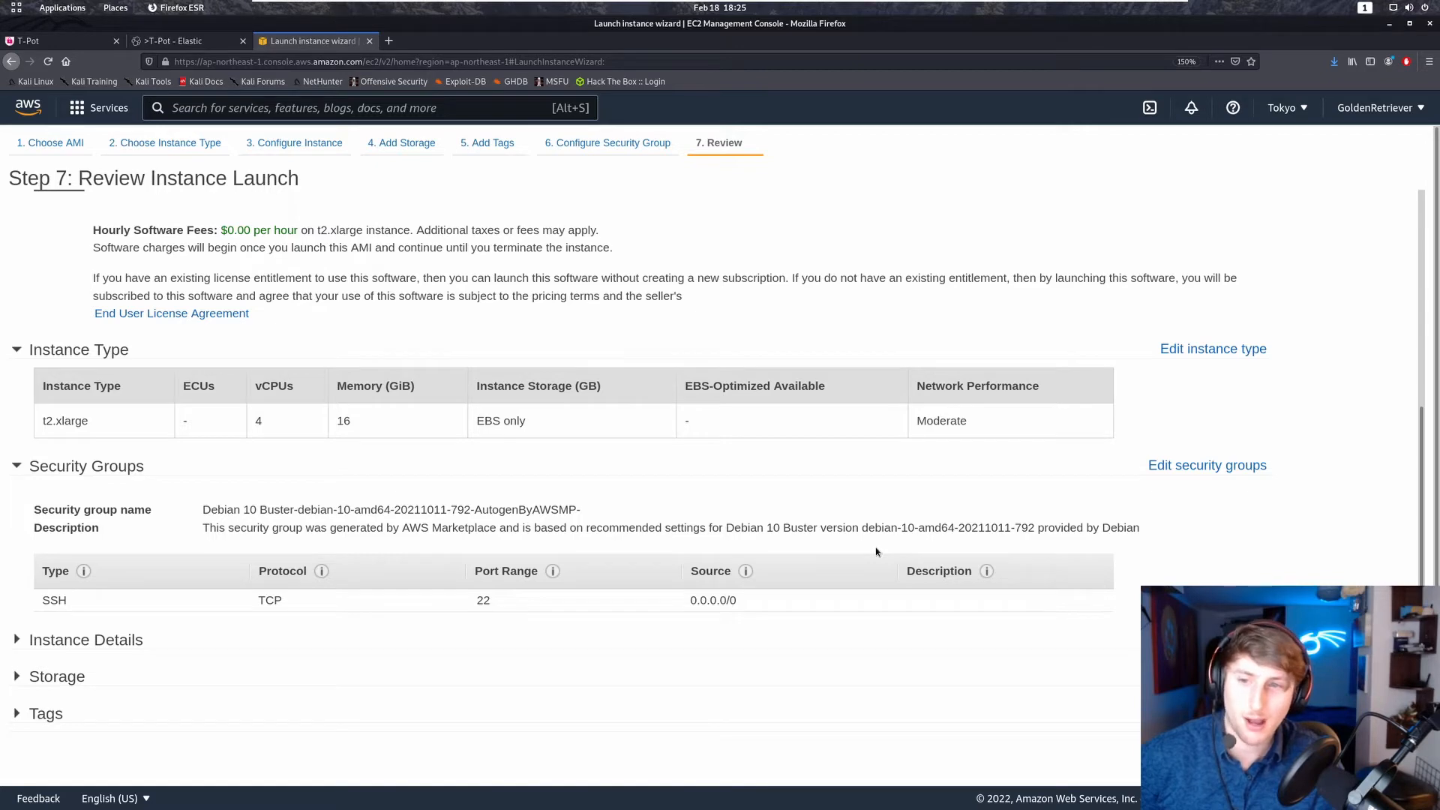
# Proceed to launch the instance and set up a new RSA key pair named JapanHoneypot.
pyautogui.scroll(3, 875, 548)
pyautogui.click(1384, 763)
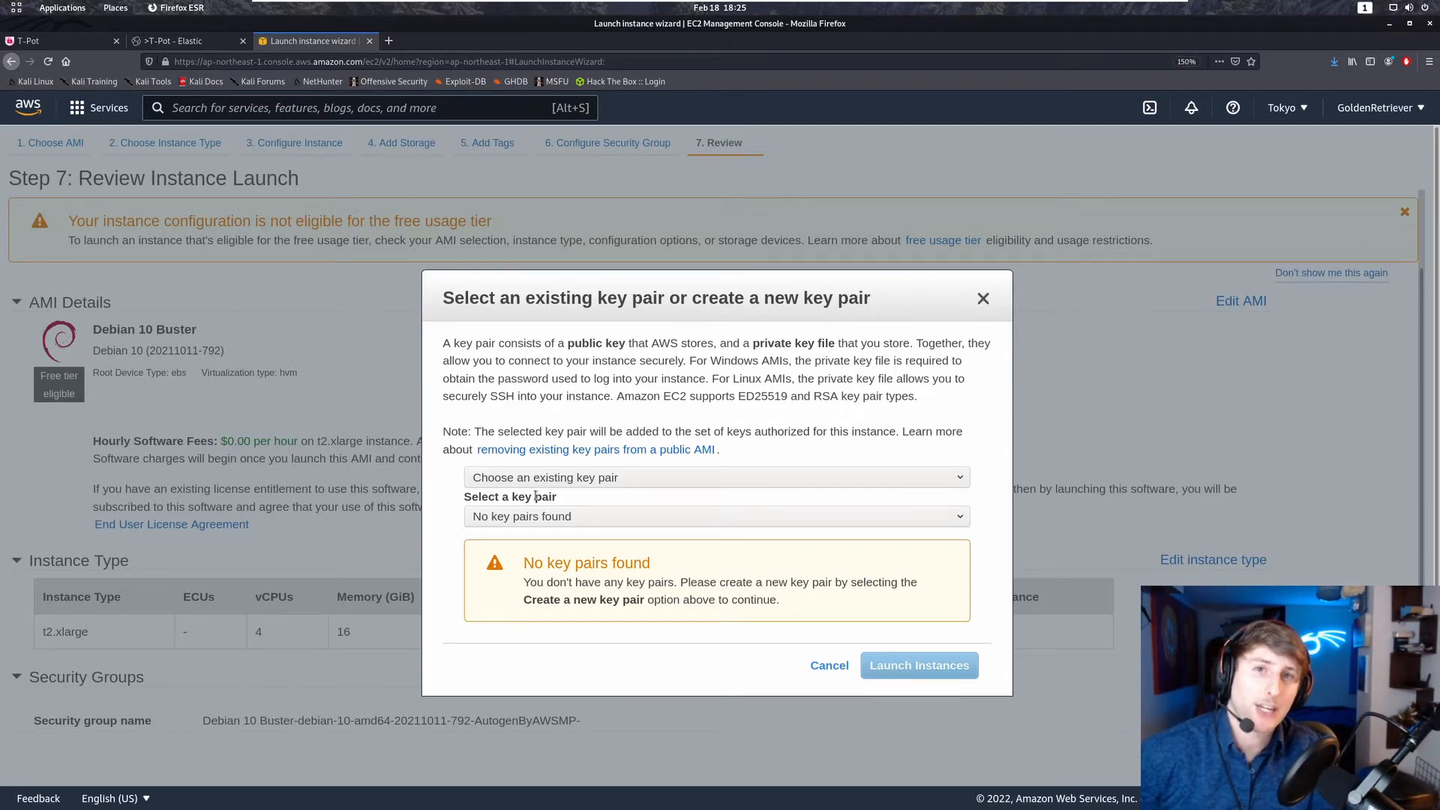
pyautogui.click(570, 478)
pyautogui.click(567, 519)
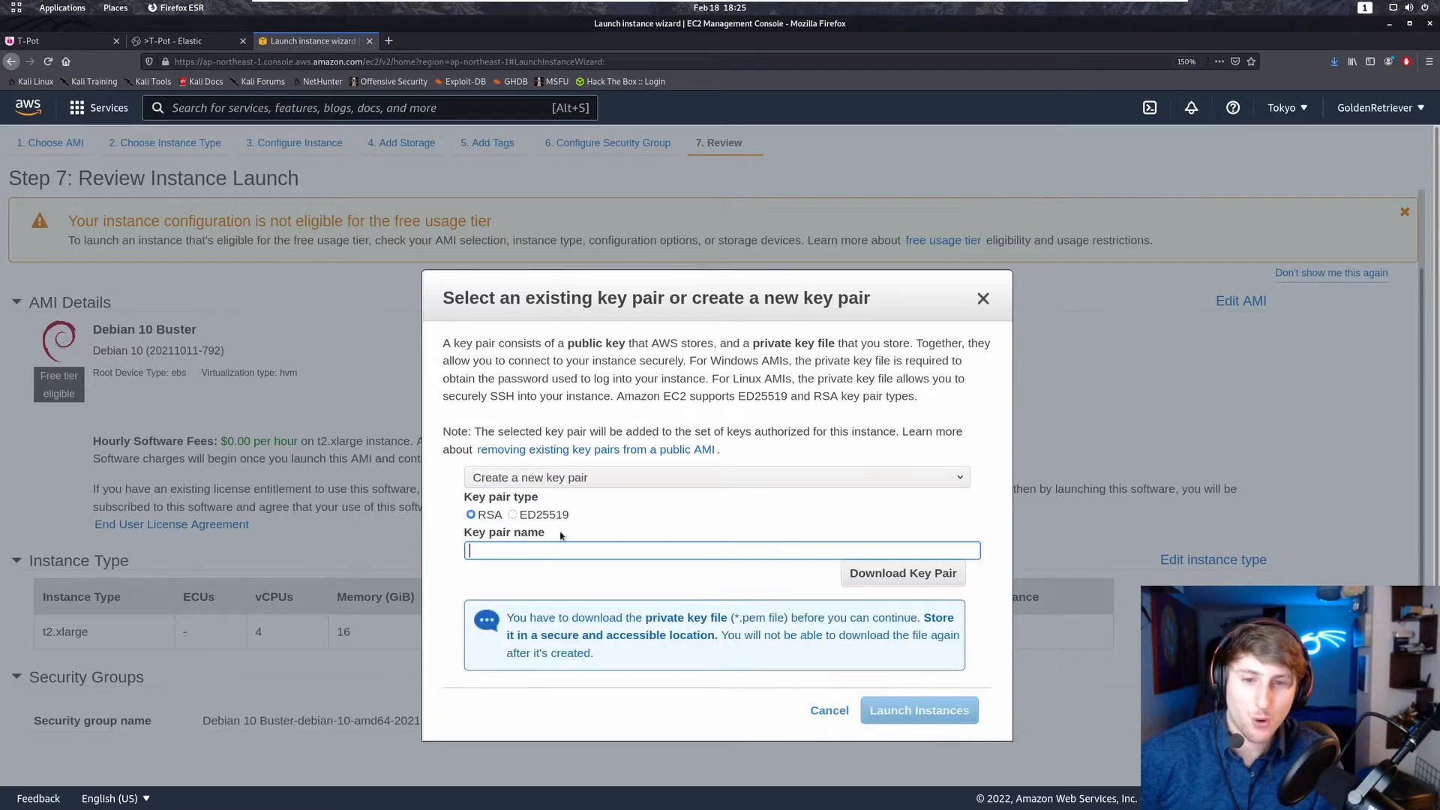
pyautogui.write('JapanGH')
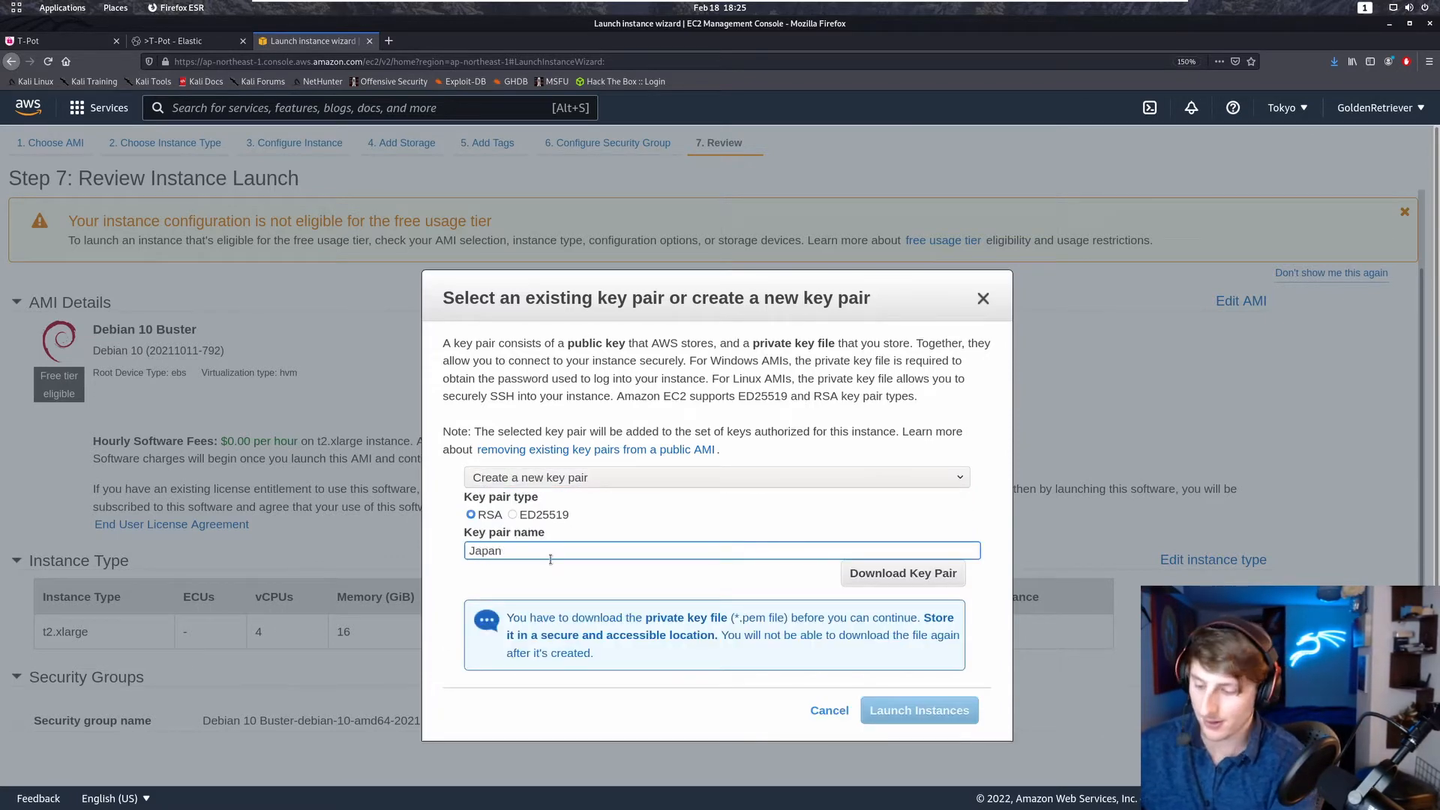
pyautogui.press('BackSpace')
pyautogui.press('BackSpace')
pyautogui.write('Honeypot')
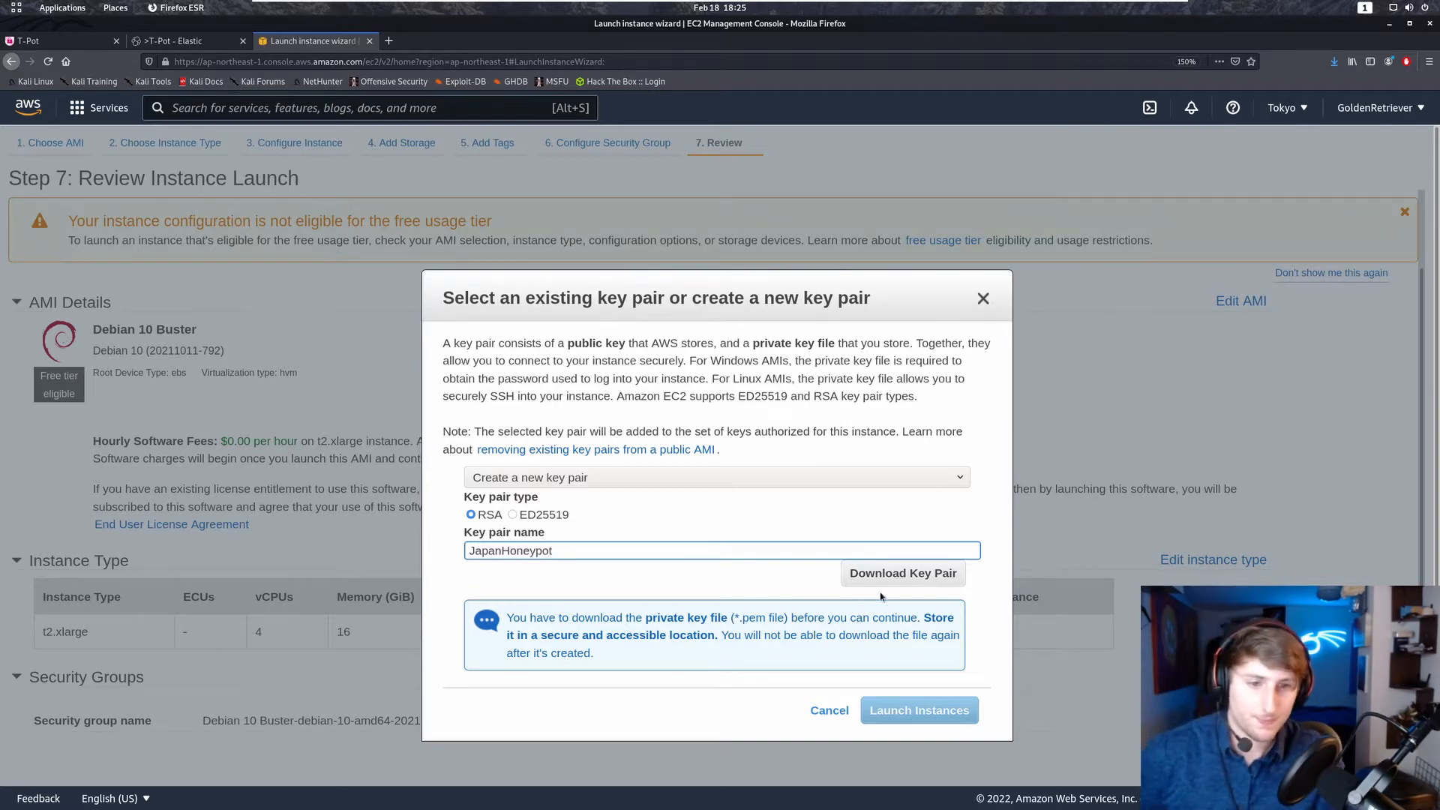
pyautogui.click(585, 591)
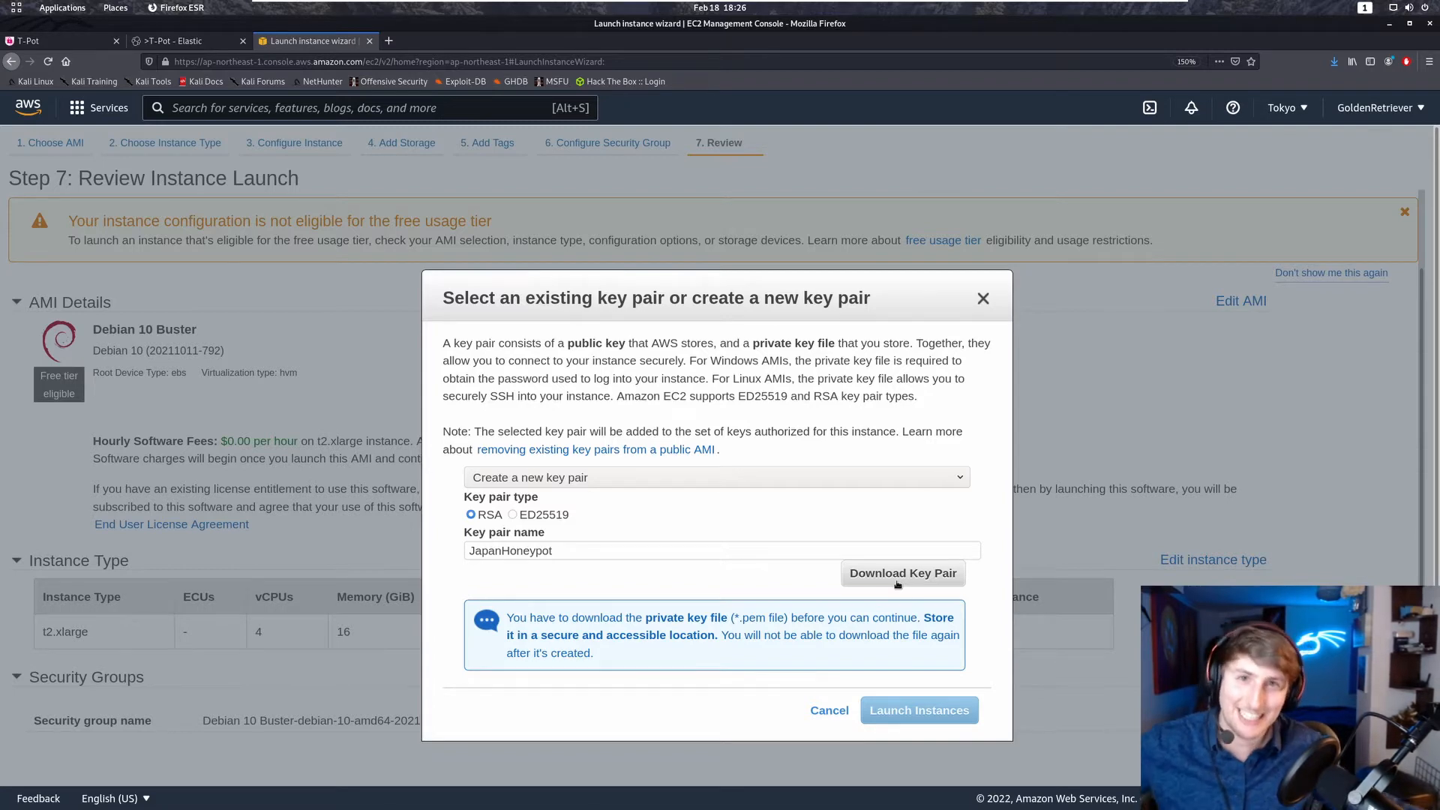
# Download and save the private key file JapanHoneypot.pem, and launch the instance.
pyautogui.click(897, 583)
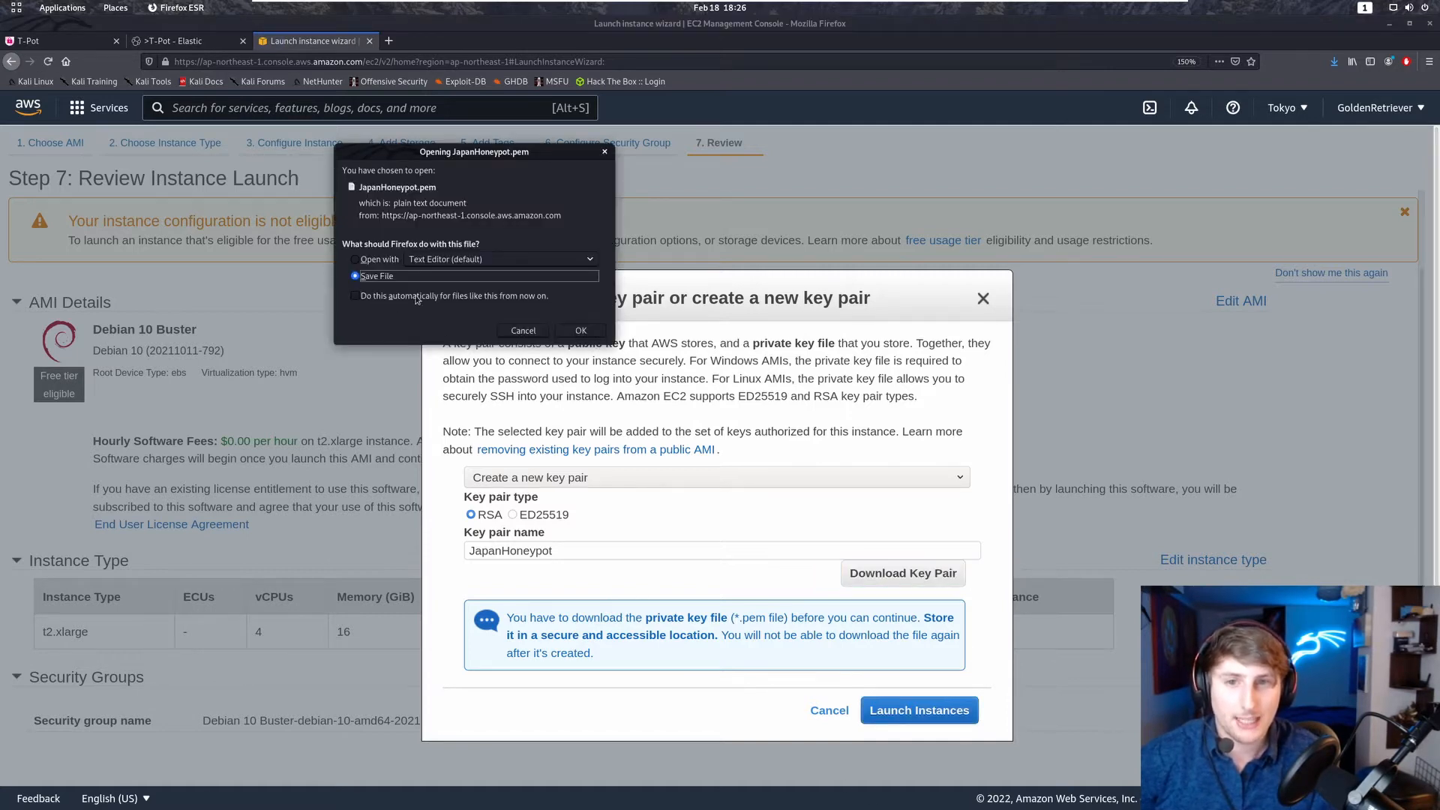
pyautogui.click(580, 332)
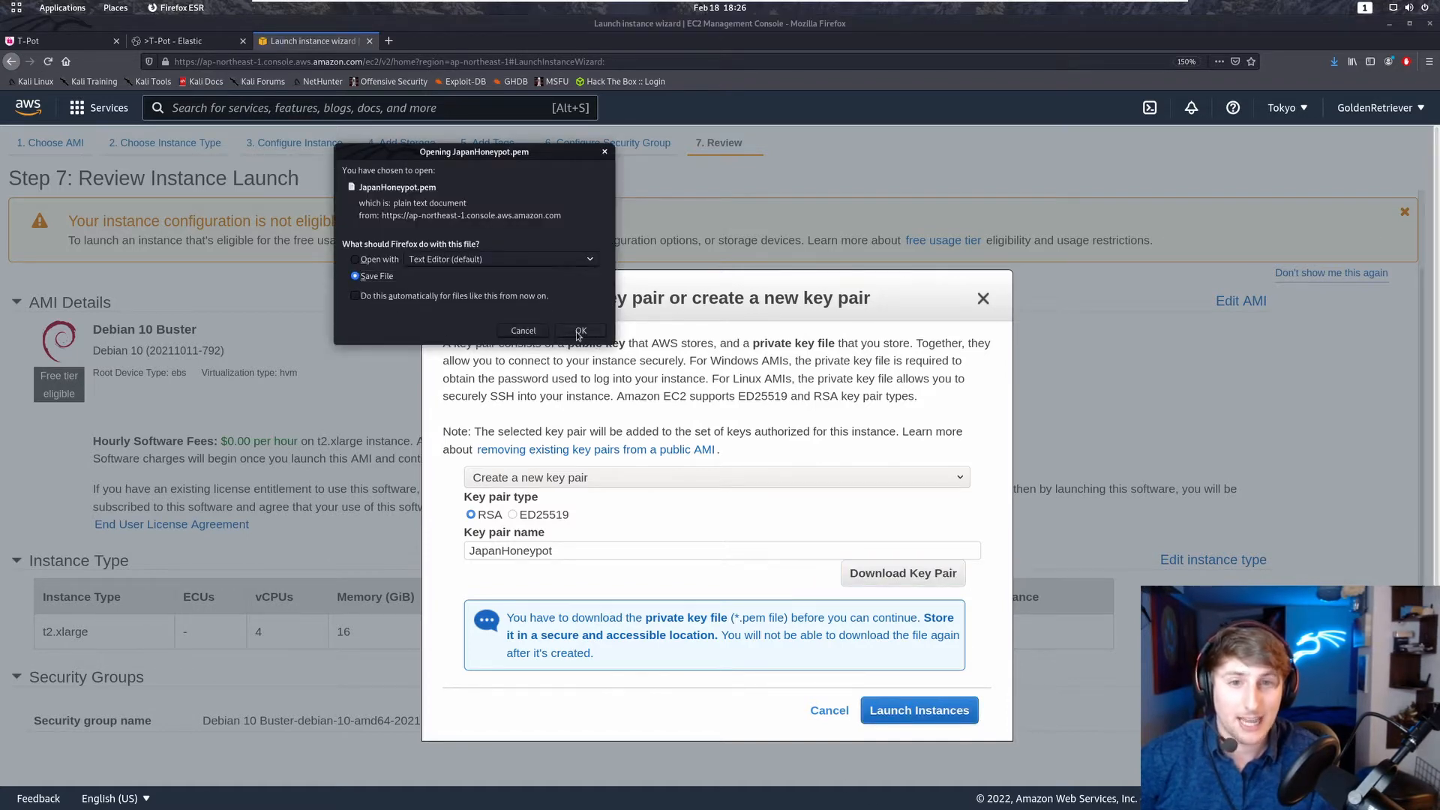
pyautogui.click(927, 713)
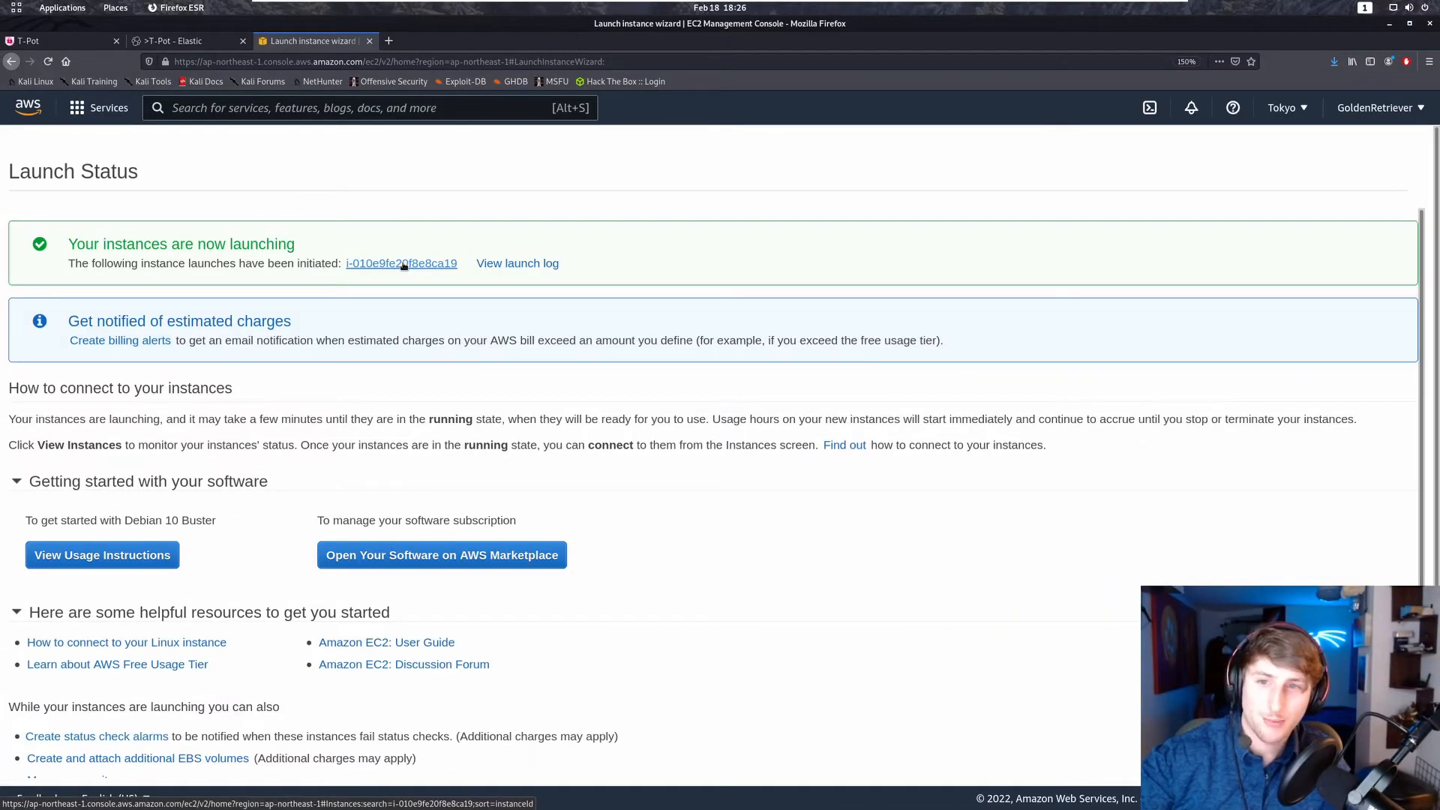
# Open the launched instance in the instances list and look up the EC2 service by searching for ec2.
pyautogui.click(404, 264)
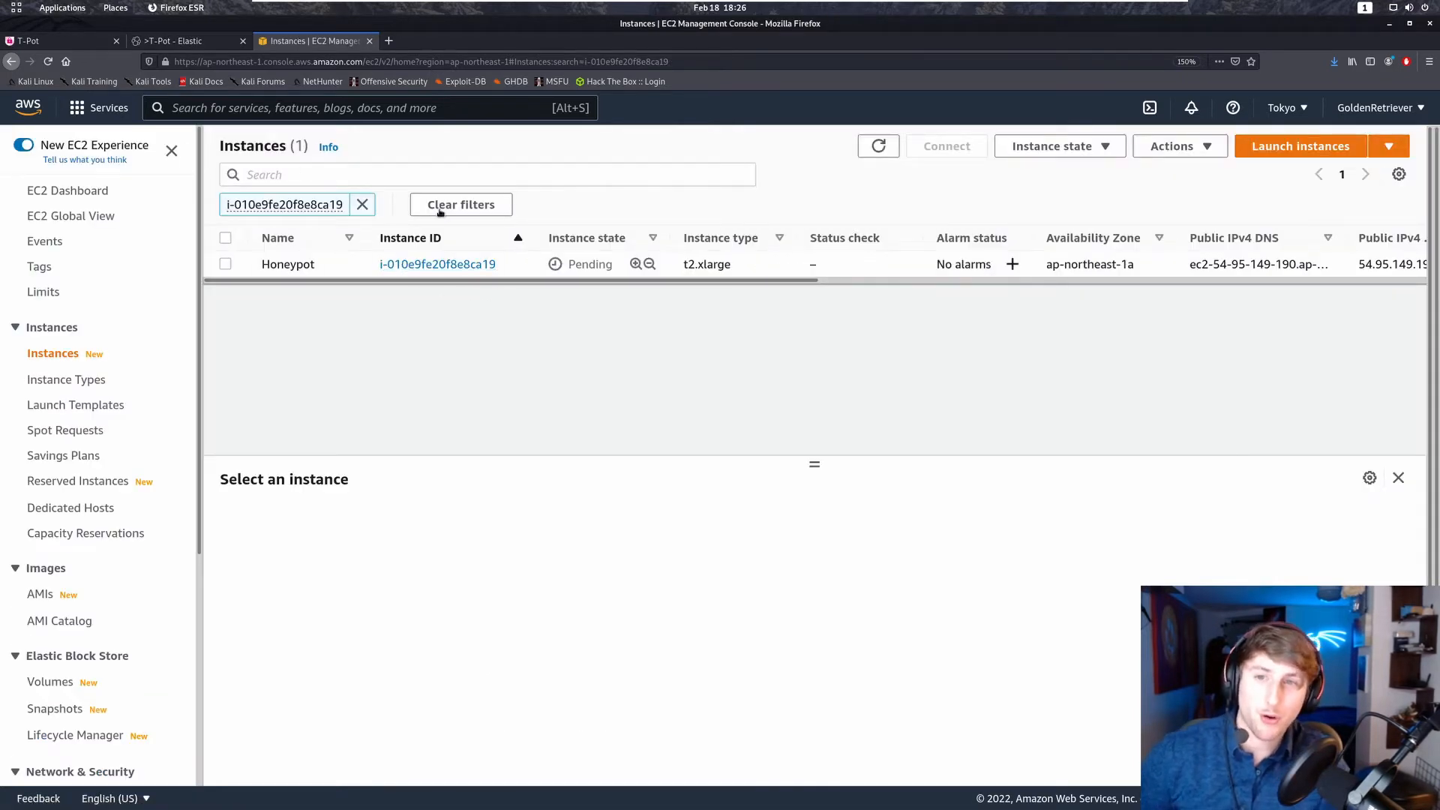
pyautogui.click(262, 111)
pyautogui.write('ec')
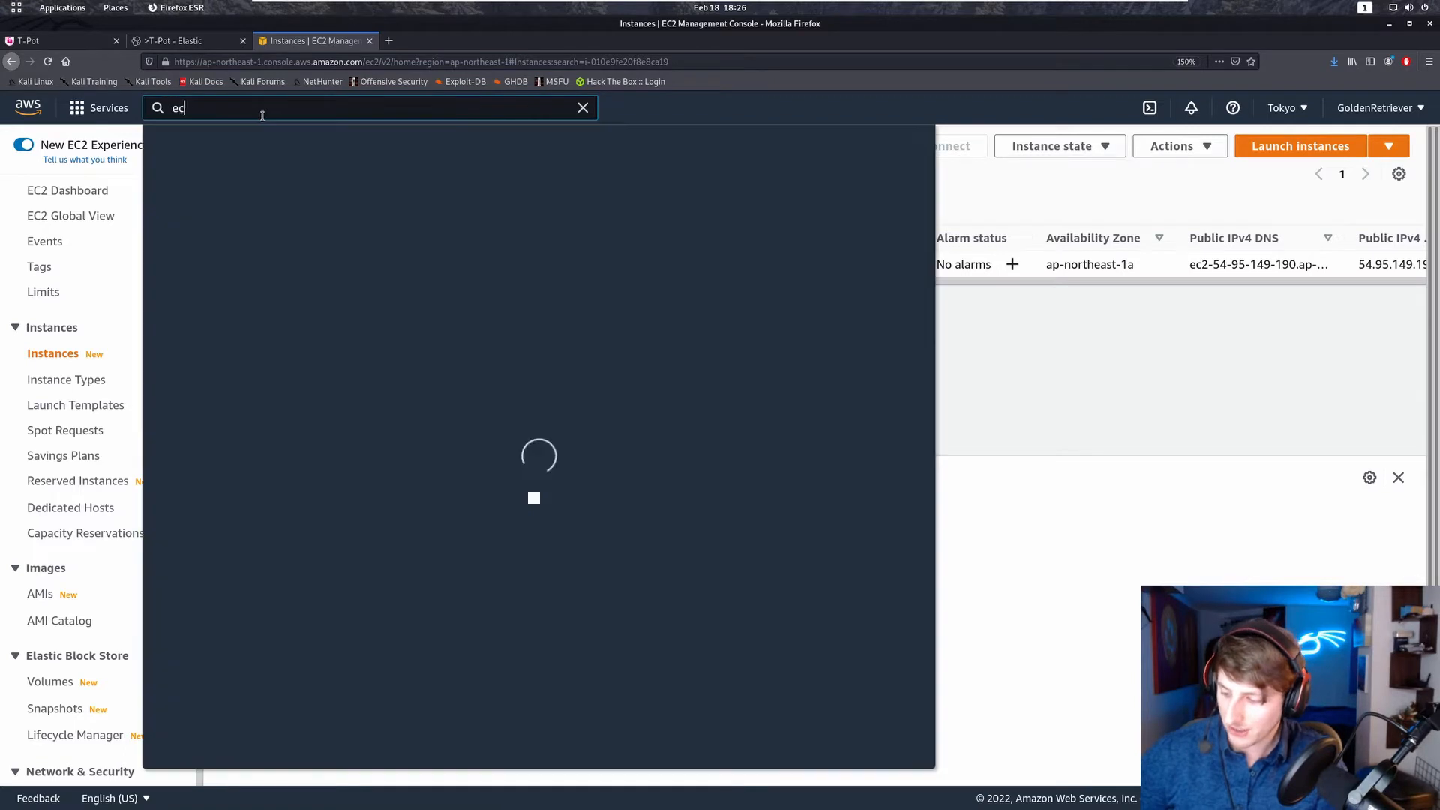
pyautogui.write('2')
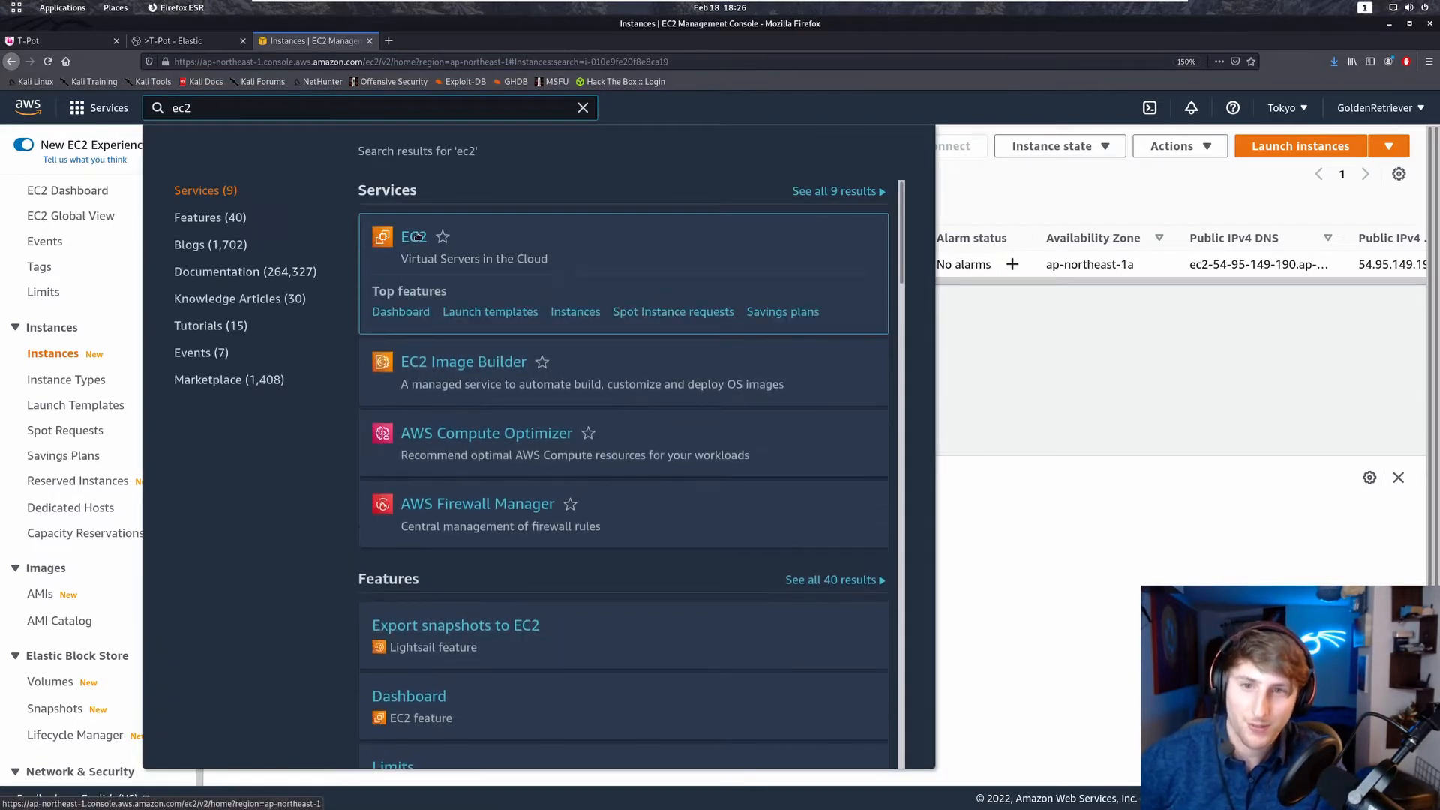
pyautogui.click(415, 237)
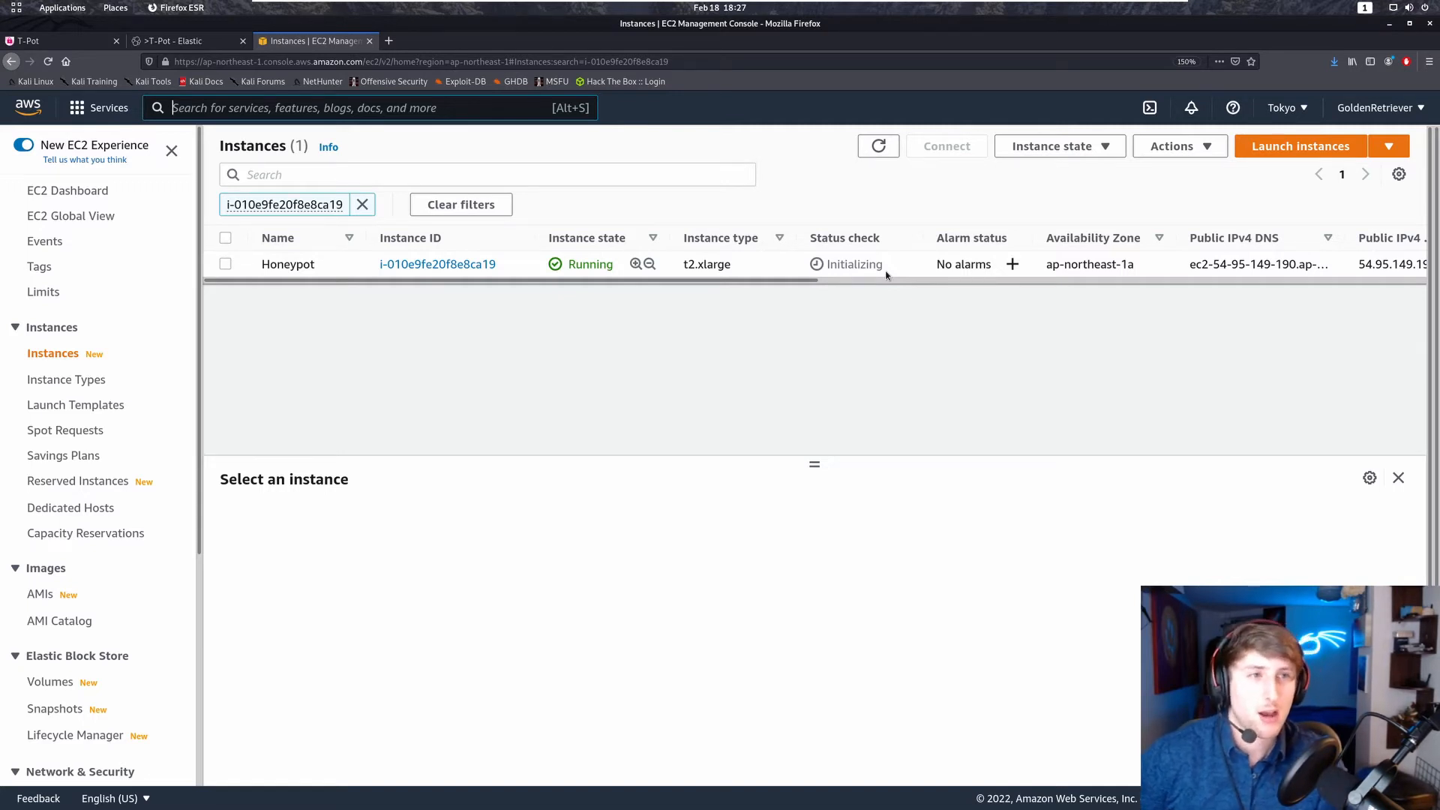
# View the unfiltered instance list in the US East (N. Virginia) region and switch back to Asia Pacific (Tokyo).
pyautogui.click(1285, 108)
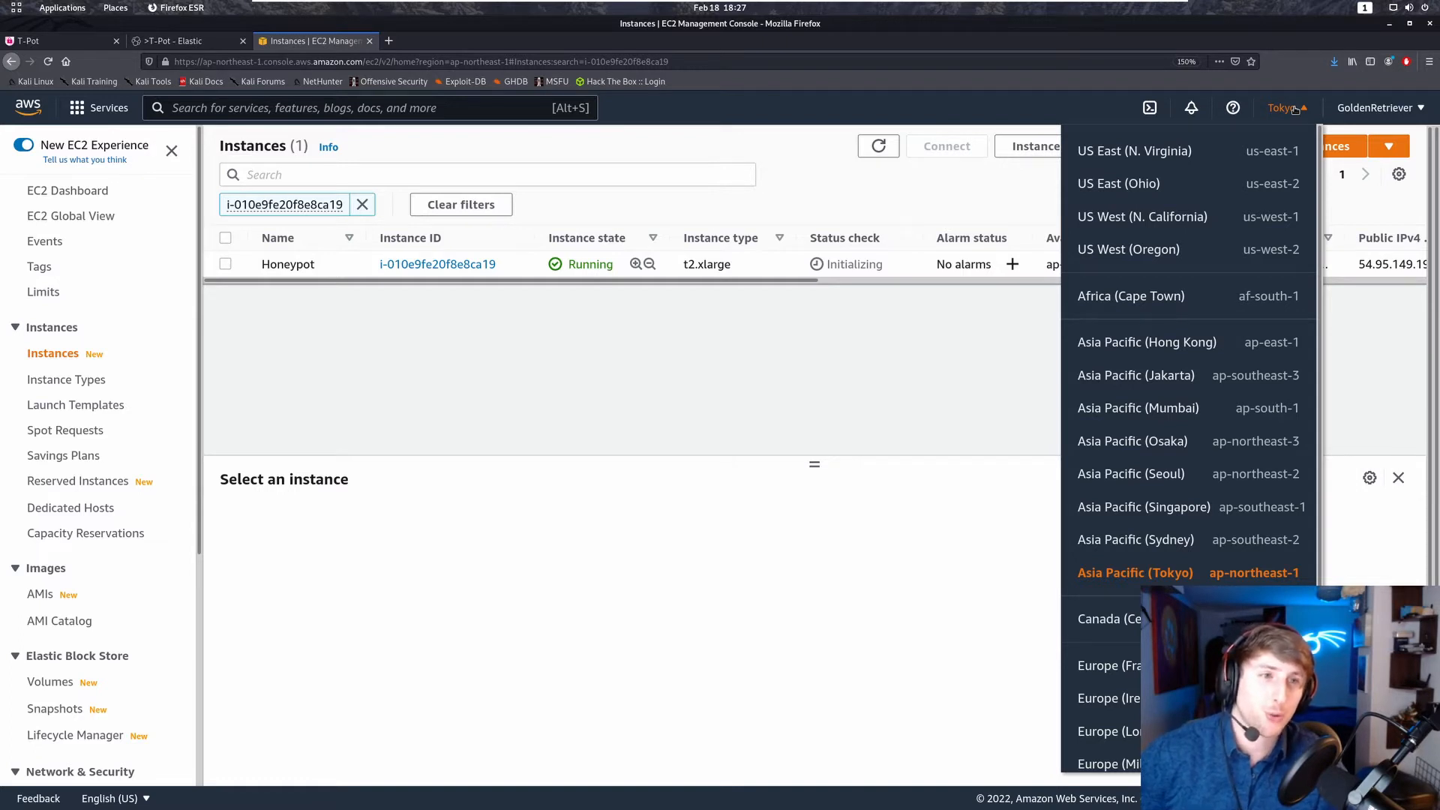
pyautogui.click(1134, 151)
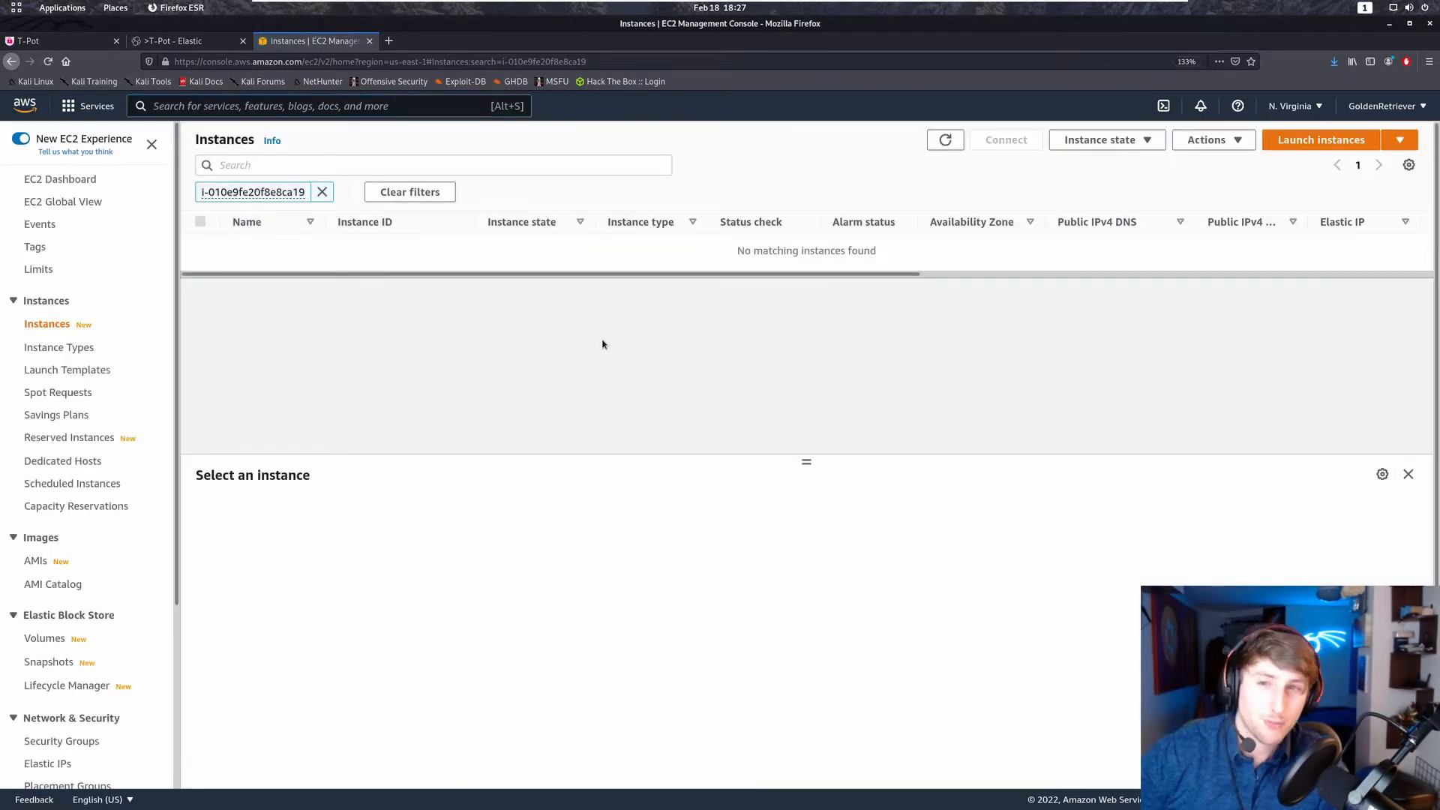
pyautogui.click(323, 192)
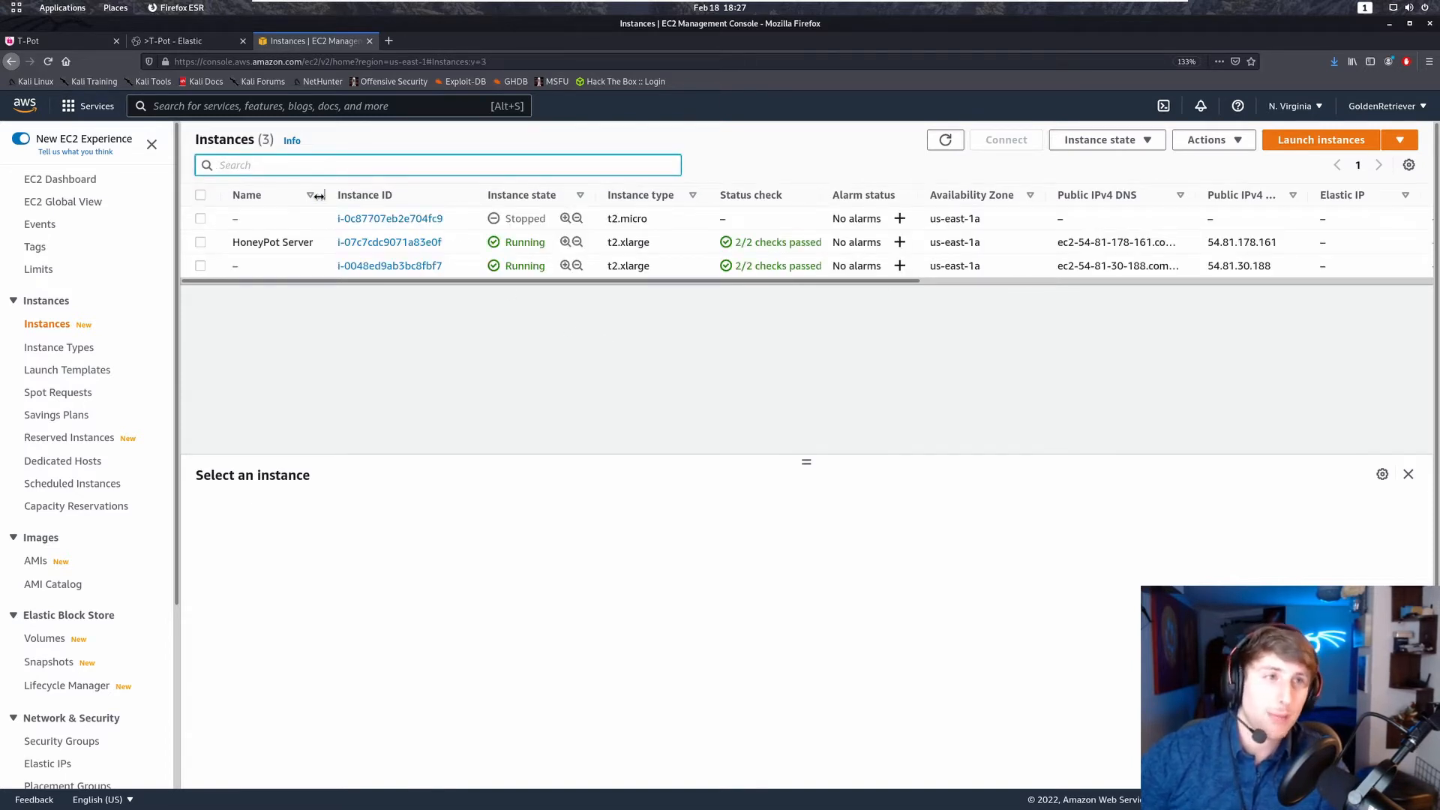
pyautogui.click(1294, 107)
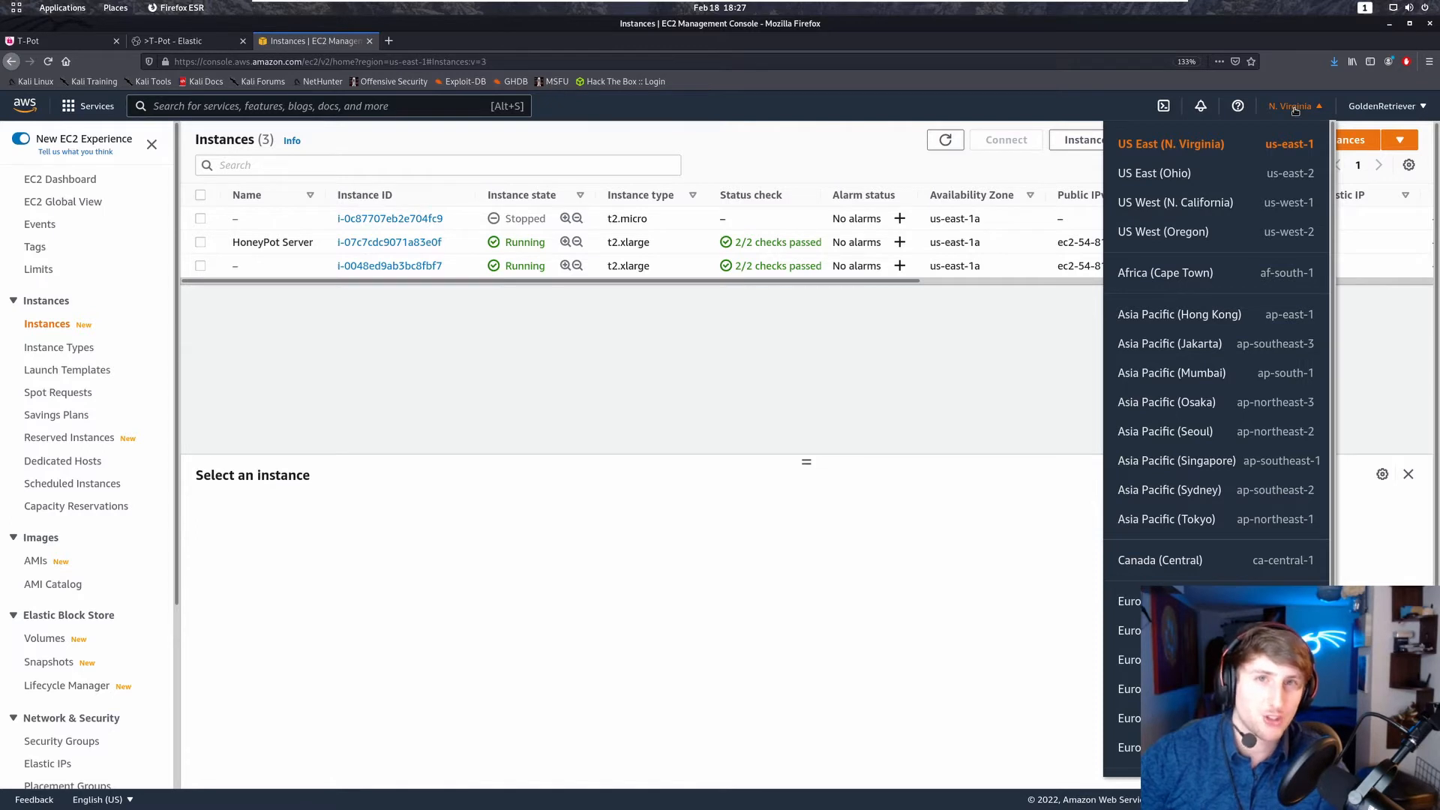
pyautogui.click(1174, 527)
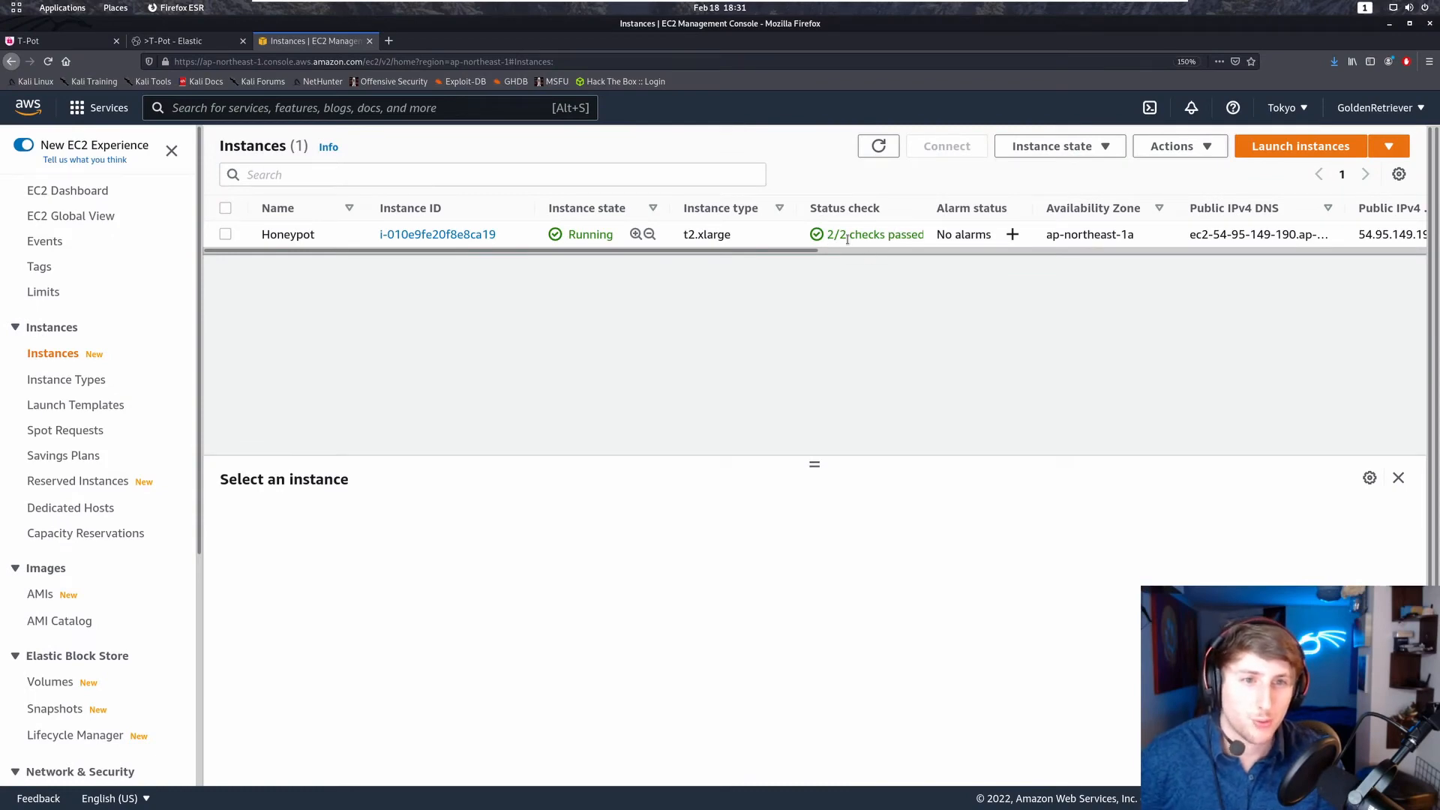
# Check the Honeypot instance's status, select the instance, and open its SSH client connection instructions.
pyautogui.moveTo(827, 234); pyautogui.dragTo(921, 234)
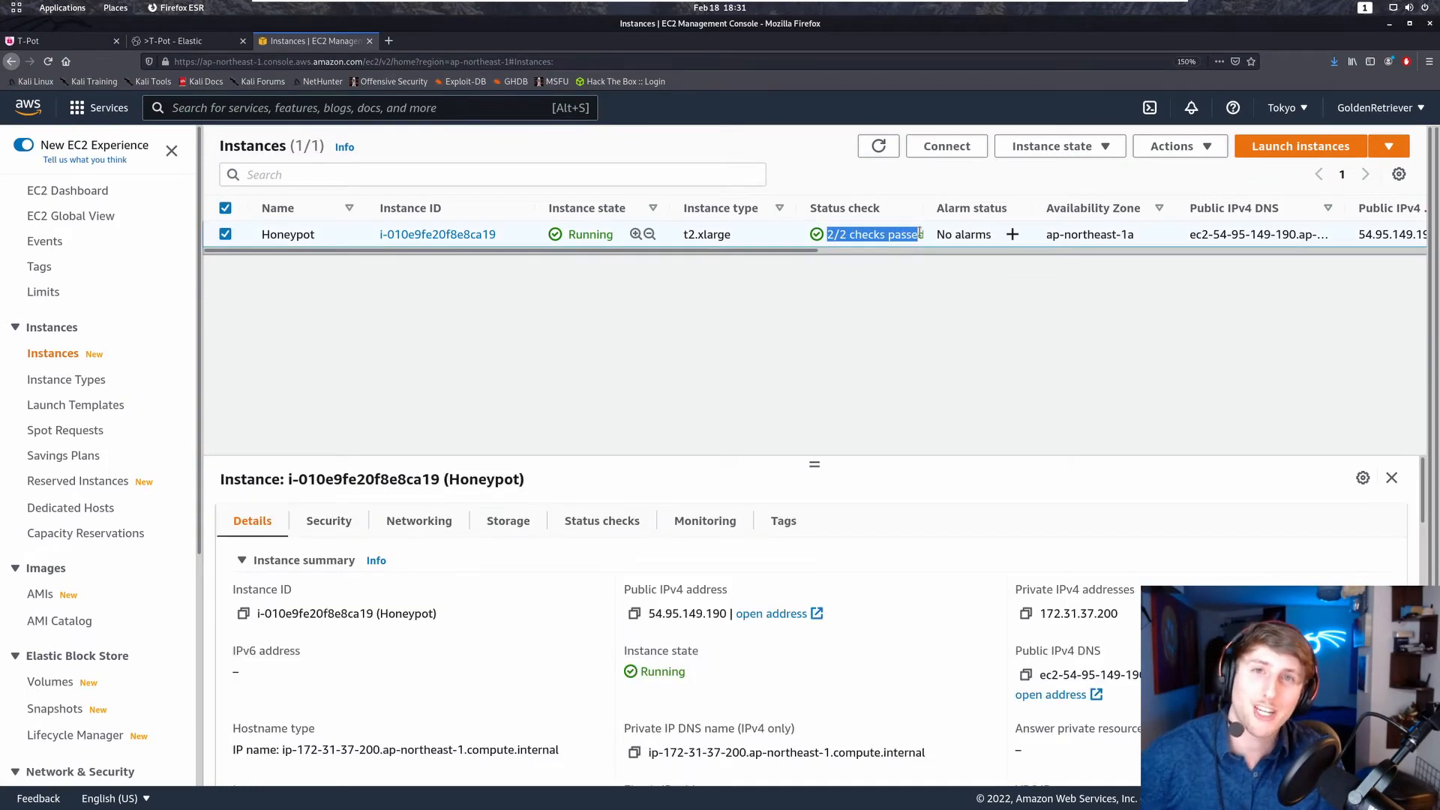
pyautogui.click(594, 390)
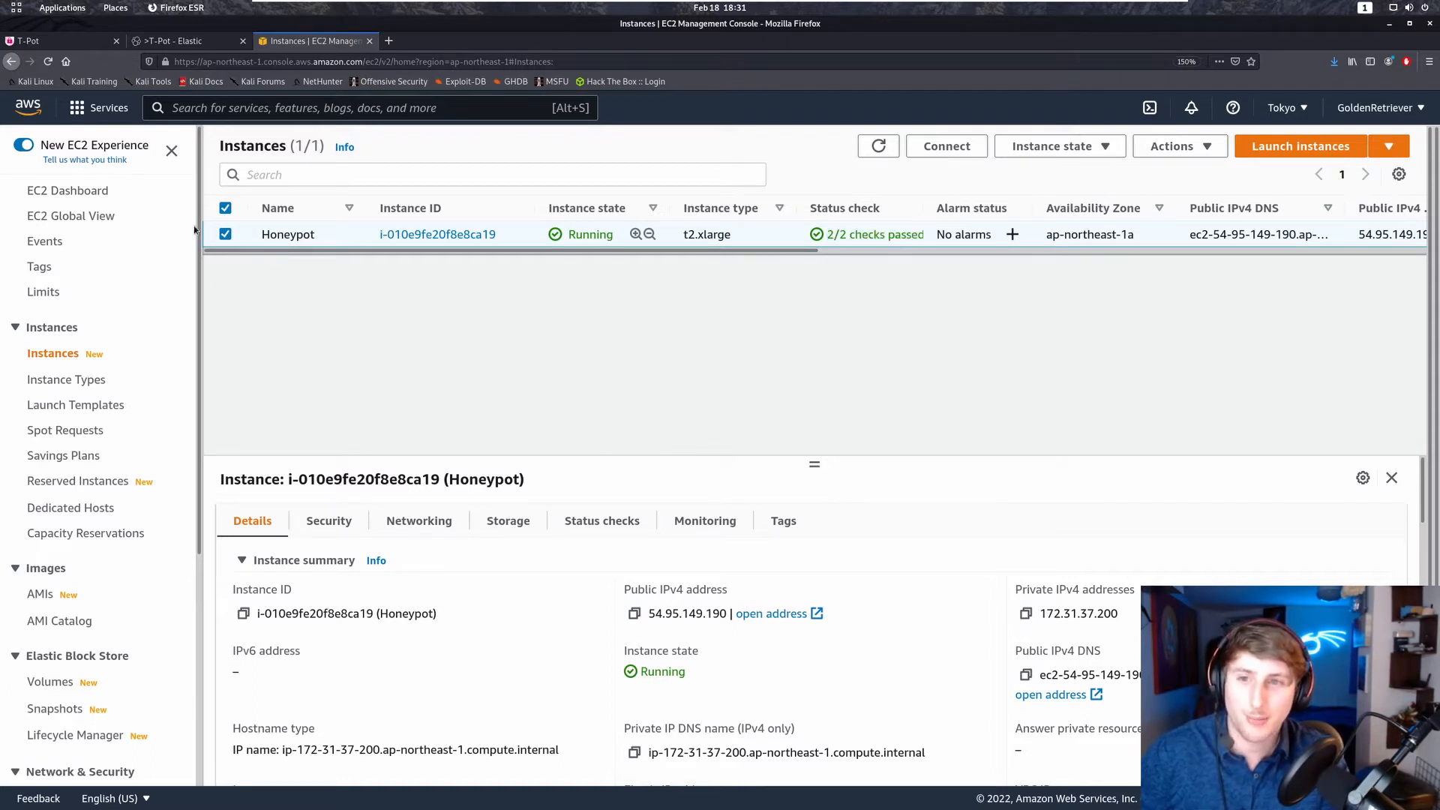
pyautogui.click(225, 235)
pyautogui.click(225, 235)
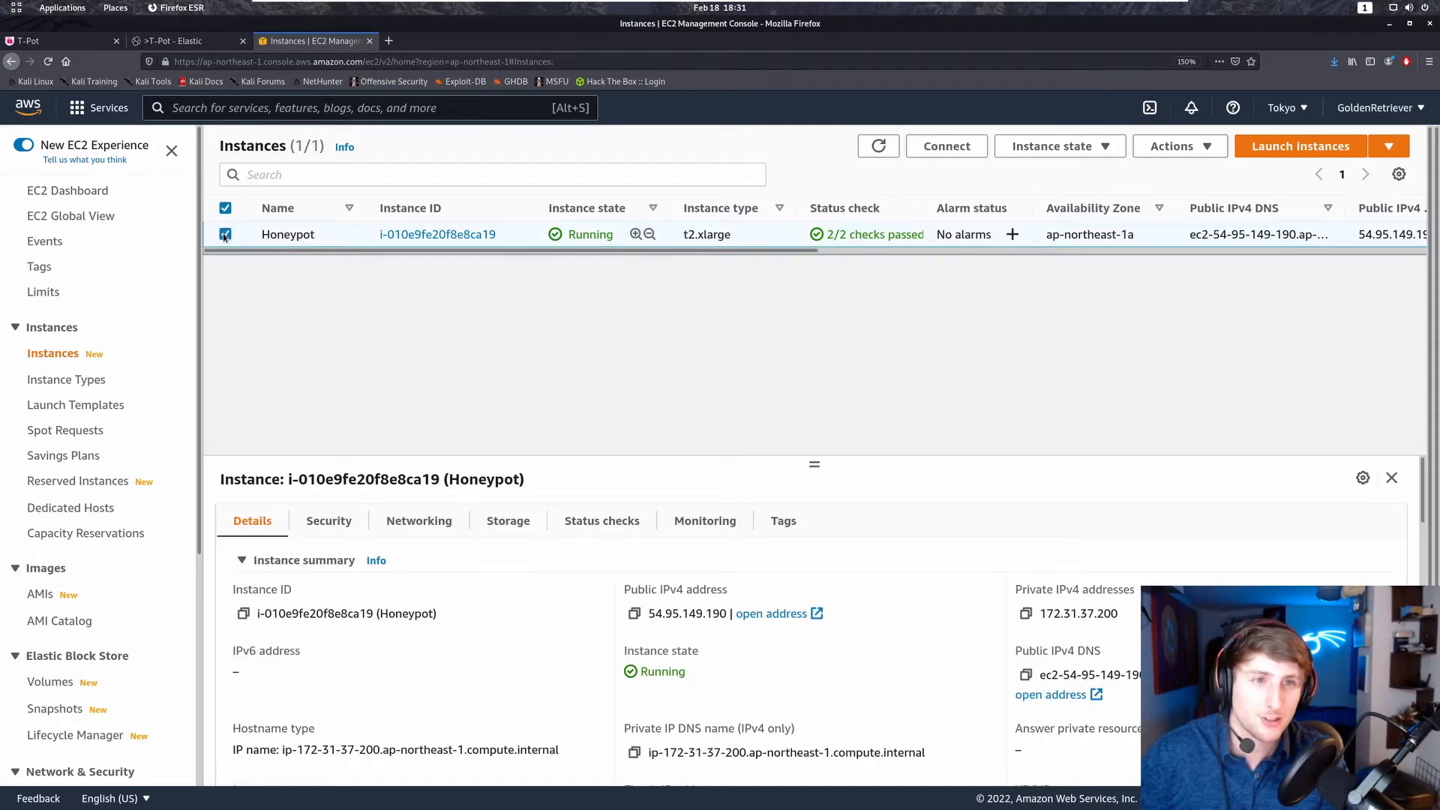
pyautogui.click(950, 148)
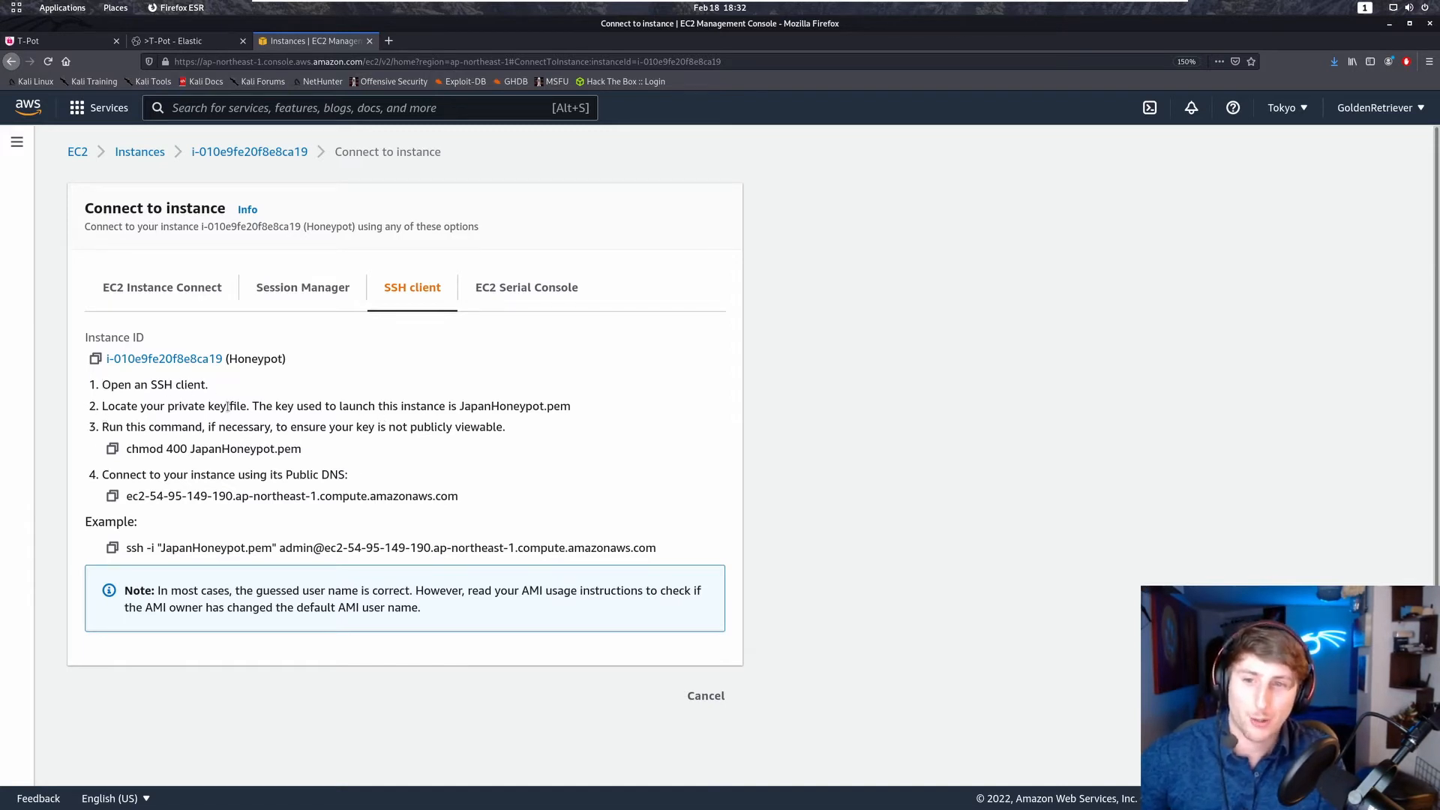
# Switch to the terminal and list the Downloads folder to locate JapanHoneypot.pem.
pyautogui.moveTo(7, 14)
pyautogui.click(508, 545)
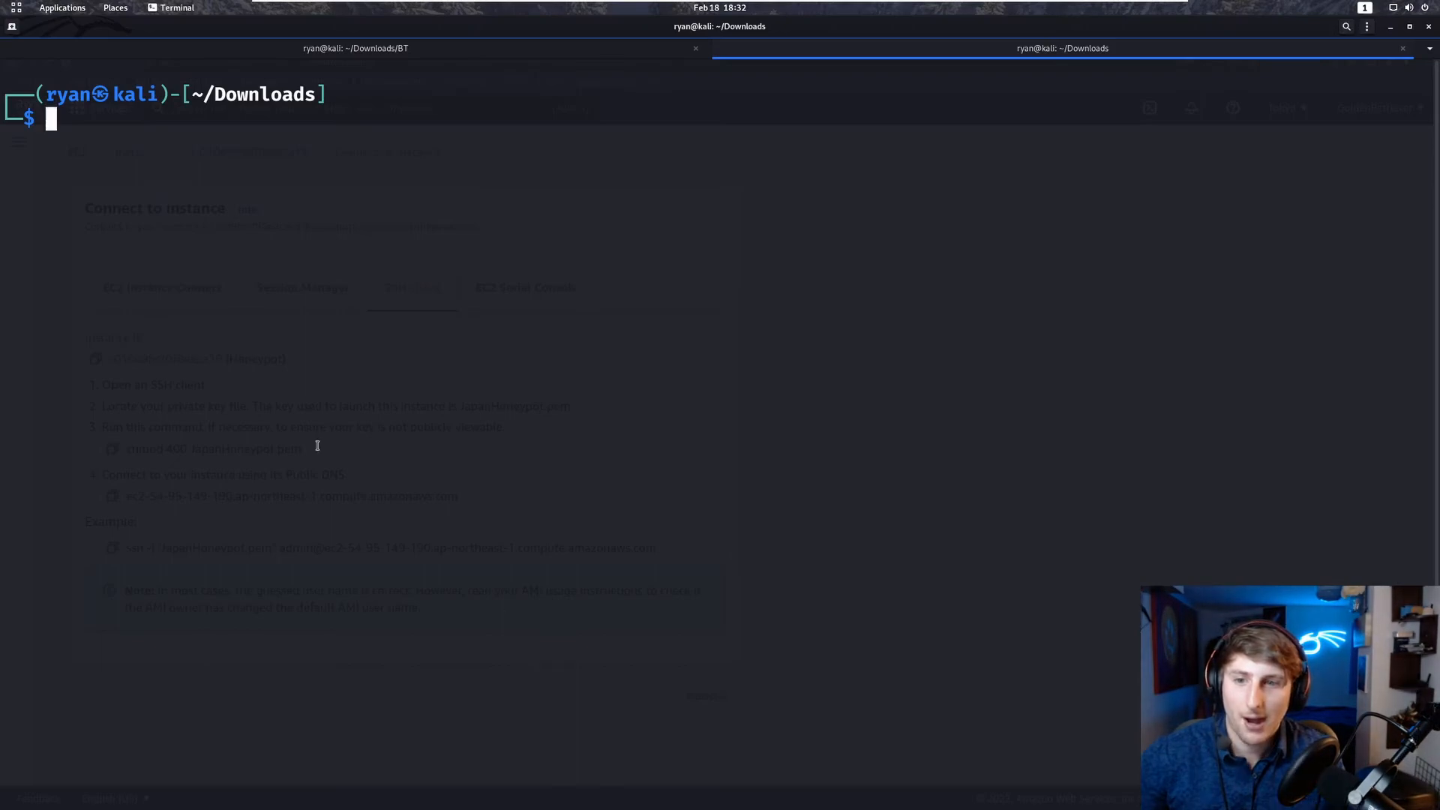
pyautogui.write('ls')
pyautogui.press('Return')
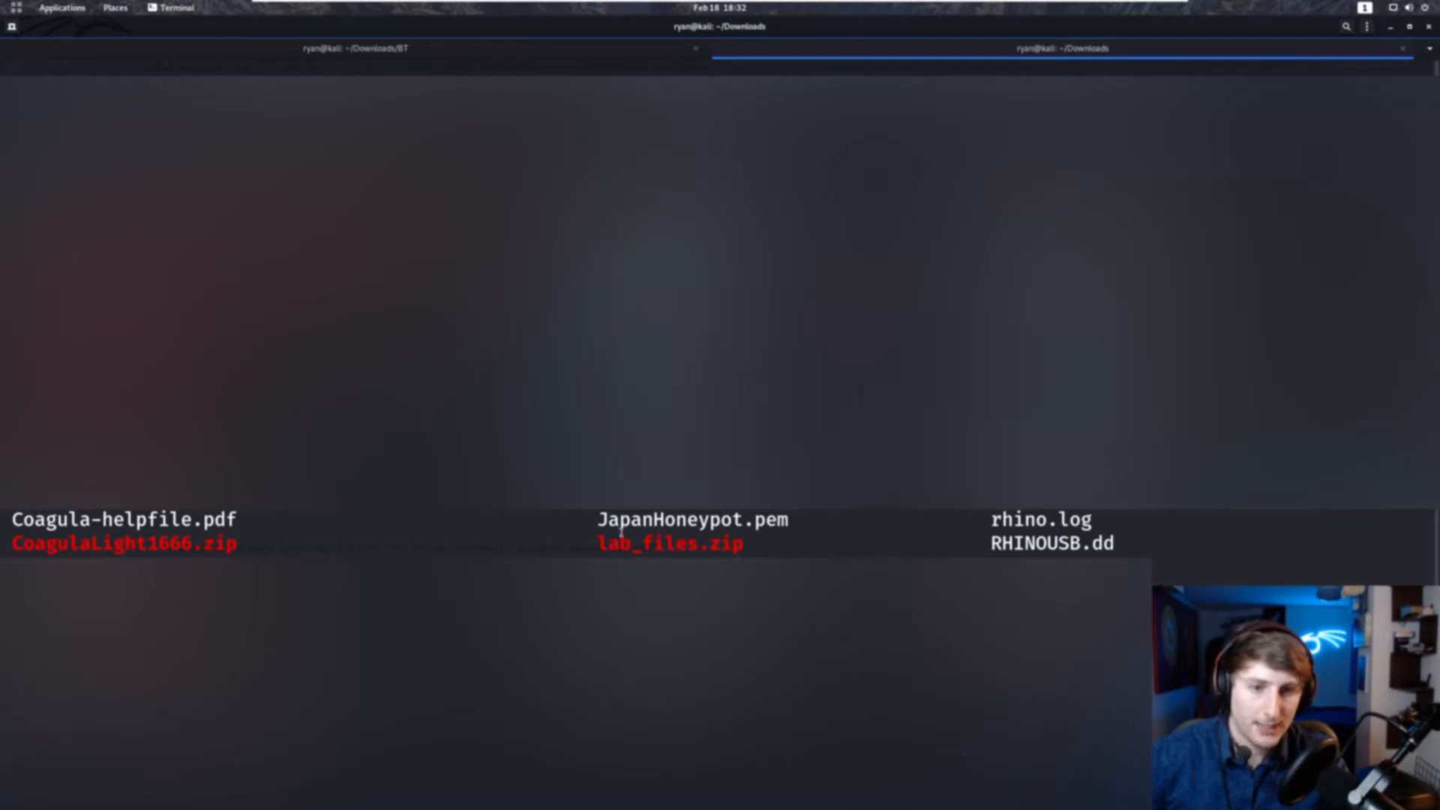
pyautogui.moveTo(597, 519); pyautogui.dragTo(824, 520)
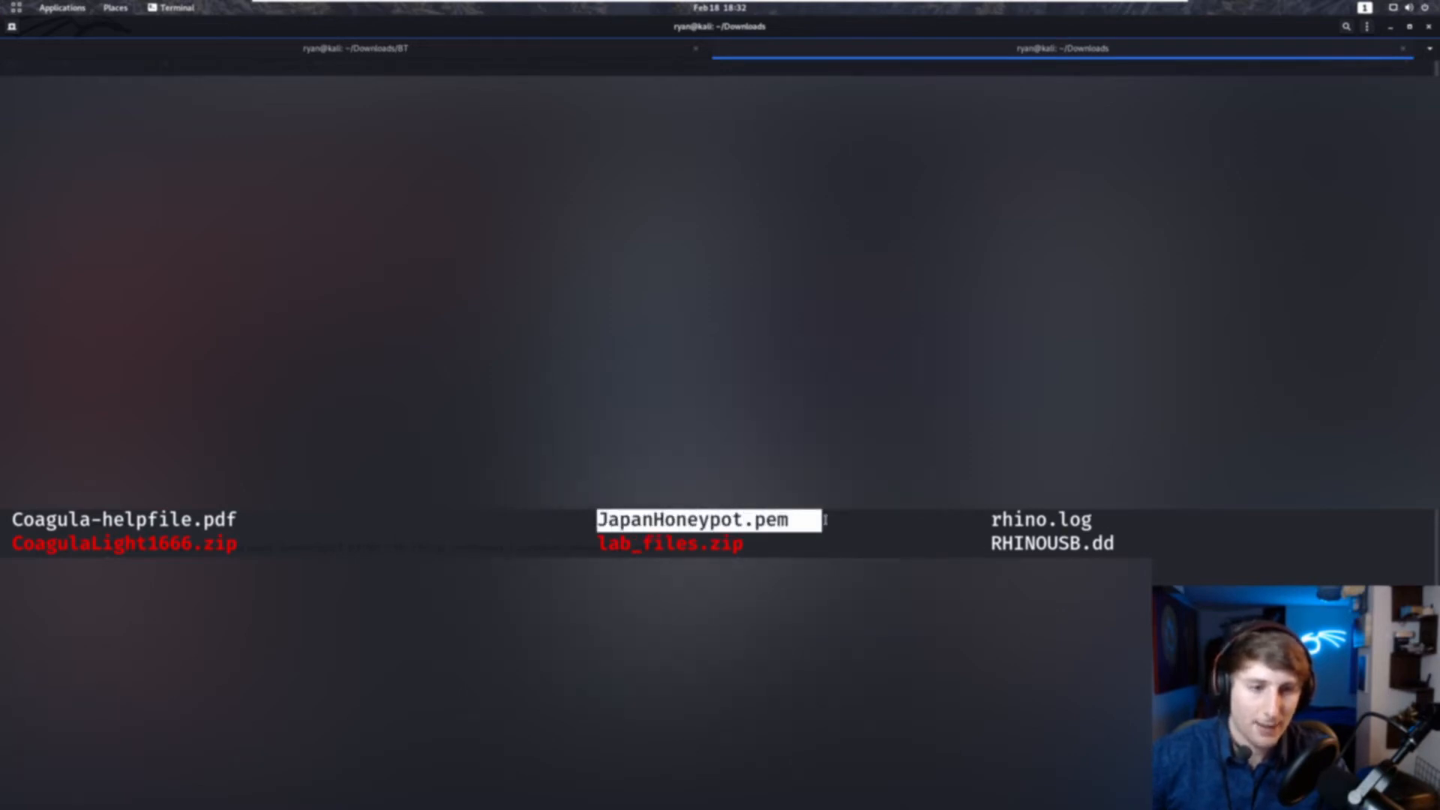
# Copy the command chmod 400 JapanHoneypot.pem from the connection instructions in Firefox and run it in the terminal.
pyautogui.hotkey('alt', 'Tab')
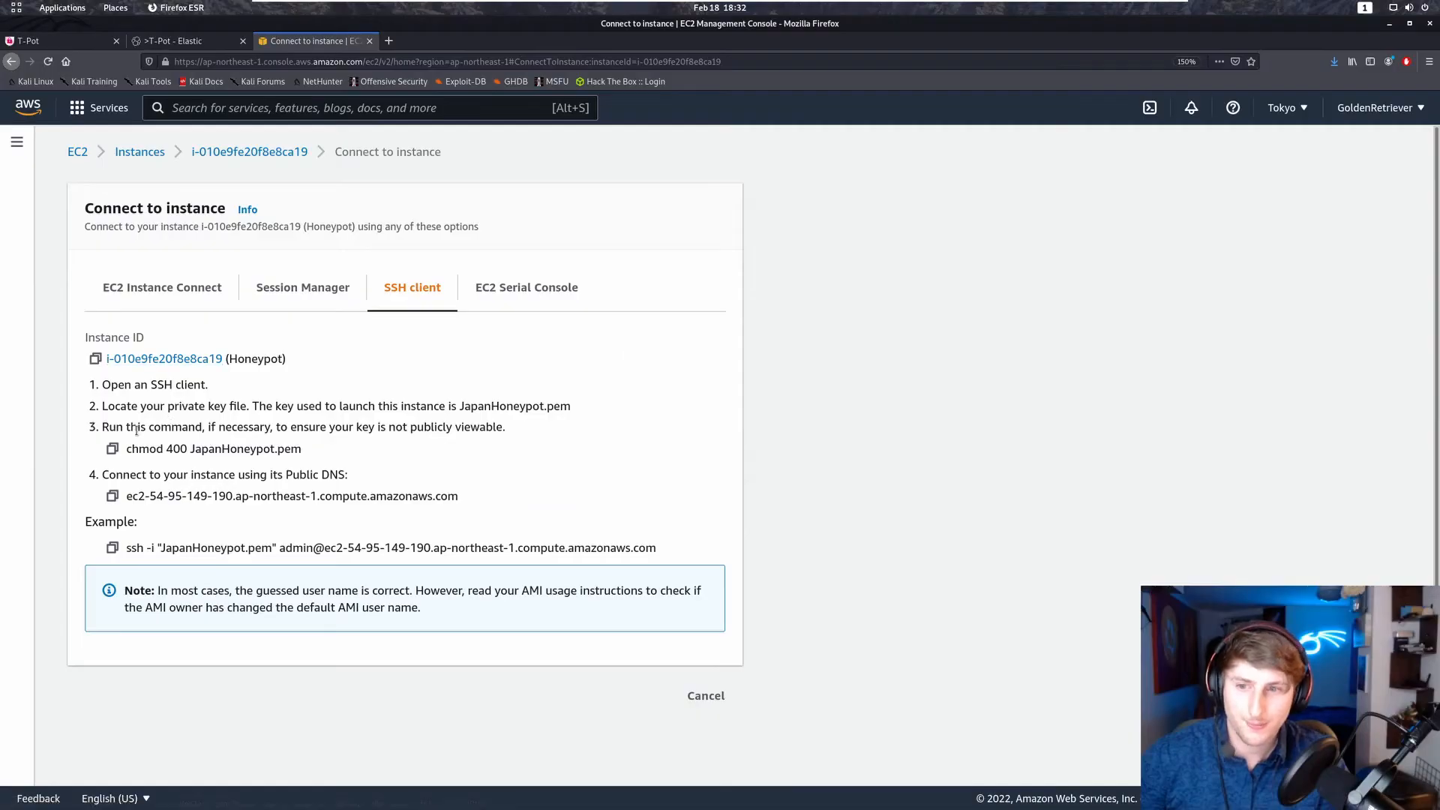
pyautogui.click(113, 449)
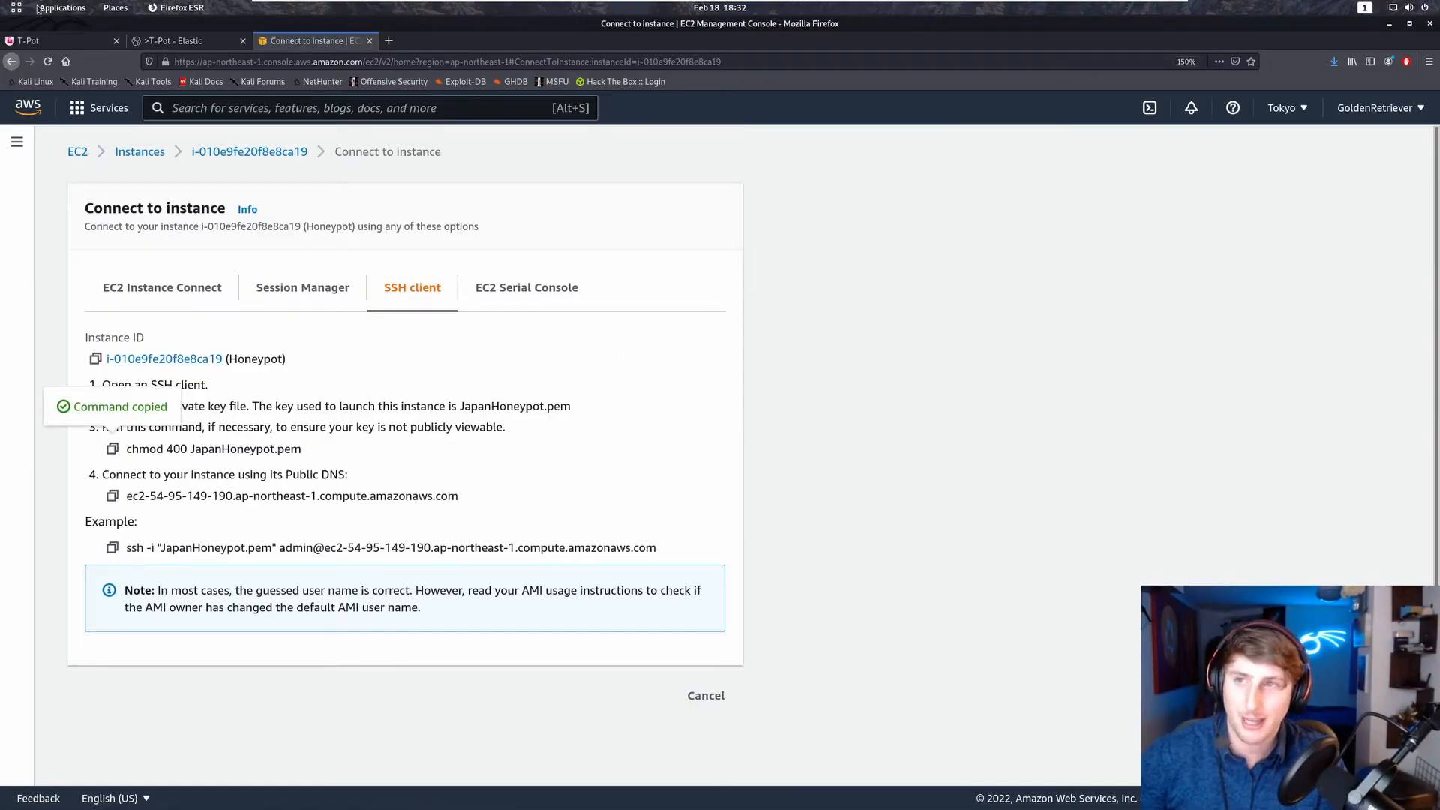
pyautogui.hotkey('alt', 'Tab')
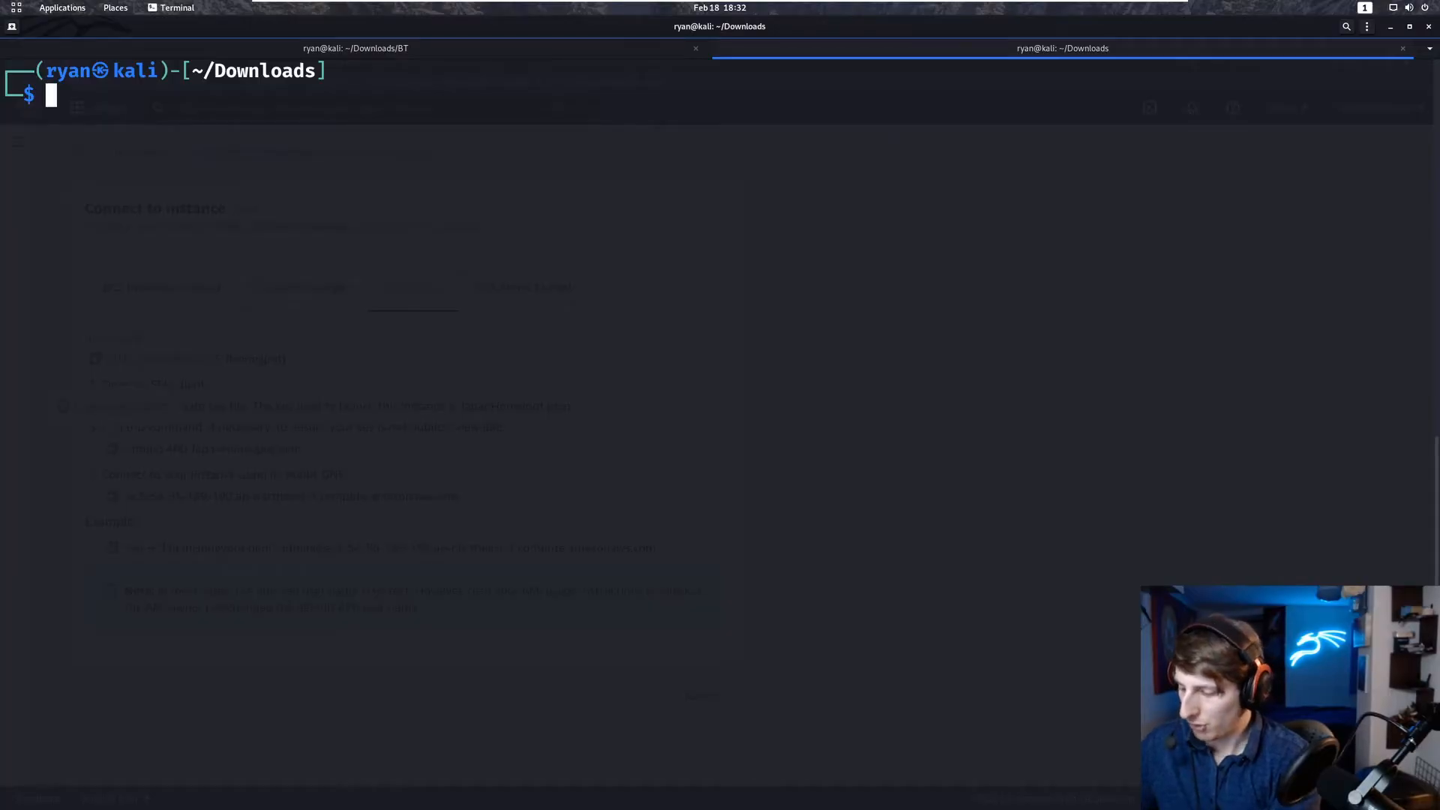
pyautogui.hotkey('ctrl', 'shift', 'v')
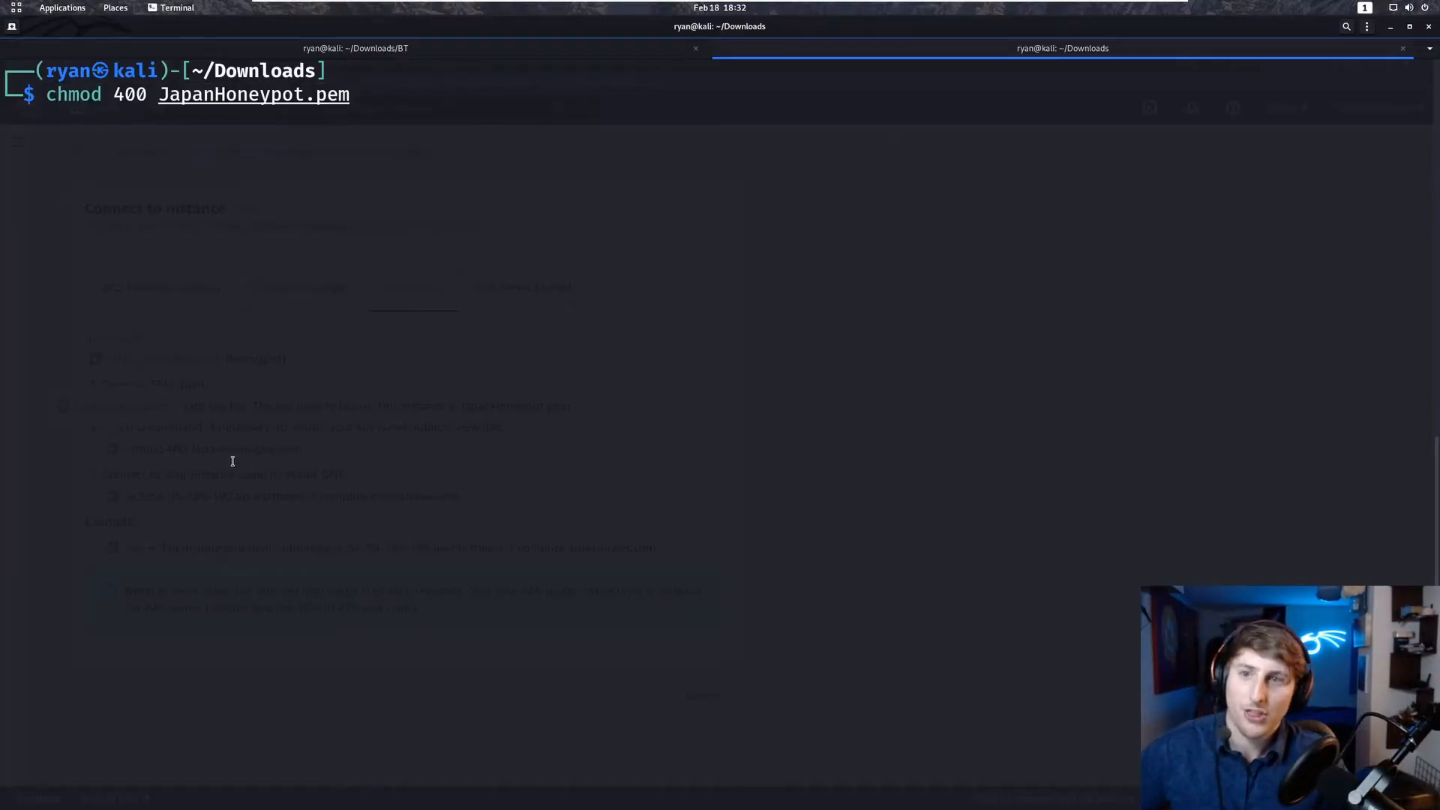
pyautogui.moveTo(48, 96); pyautogui.dragTo(371, 95)
pyautogui.click(370, 94)
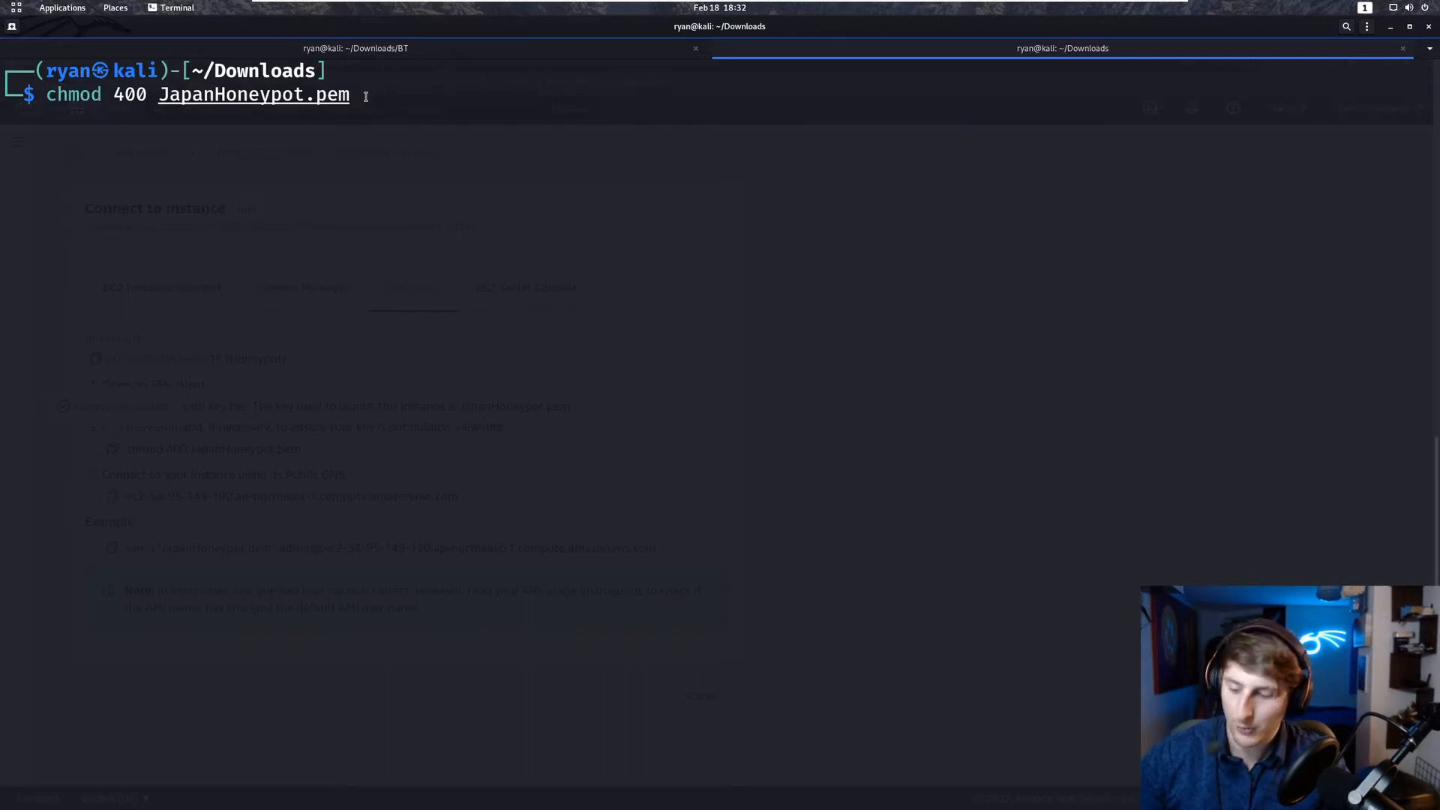
pyautogui.press('Return')
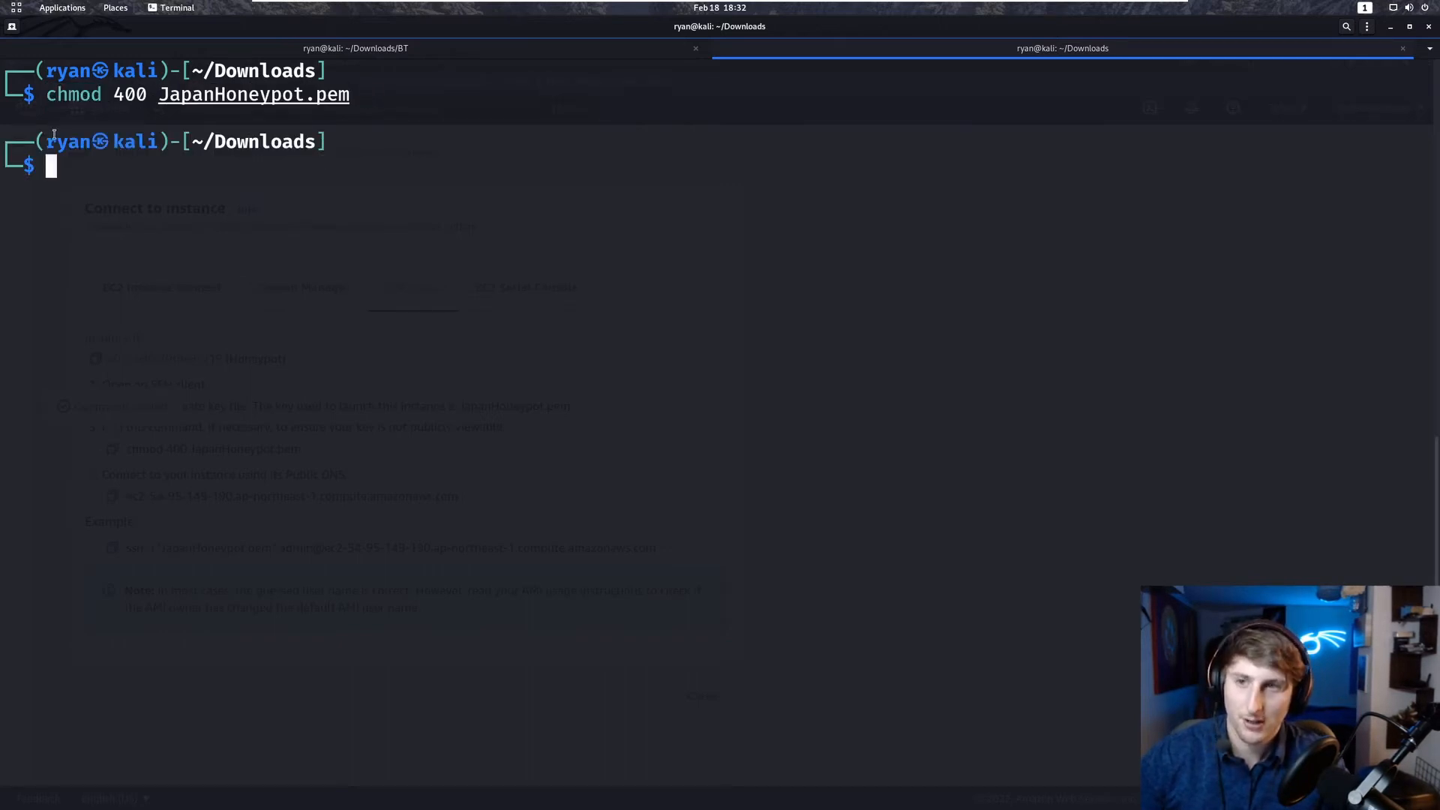
# Connect to the Honeypot instance by running the example ssh command copied from Firefox in the terminal, accepting the host key with yes.
pyautogui.click(18, 8)
pyautogui.click(770, 340)
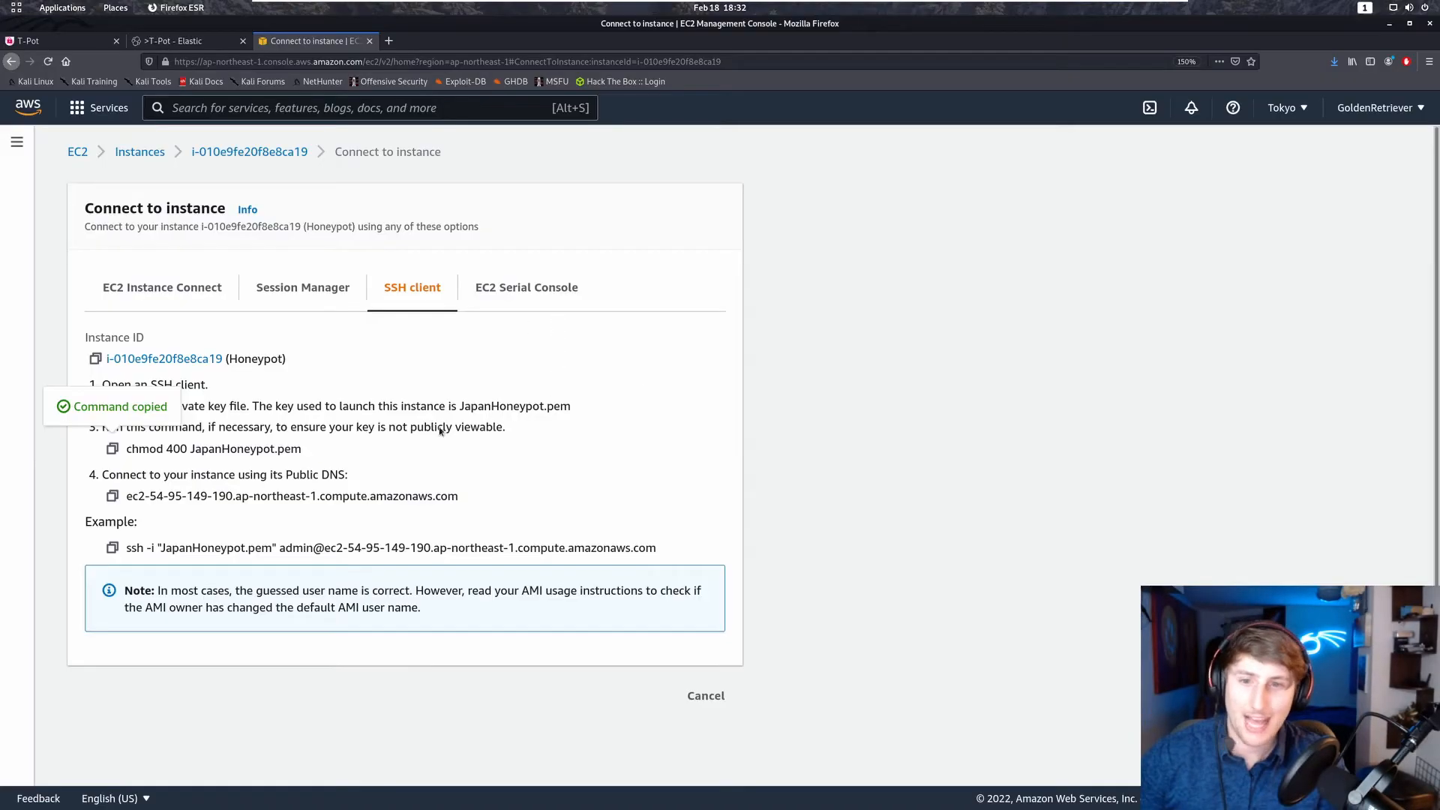
pyautogui.click(112, 547)
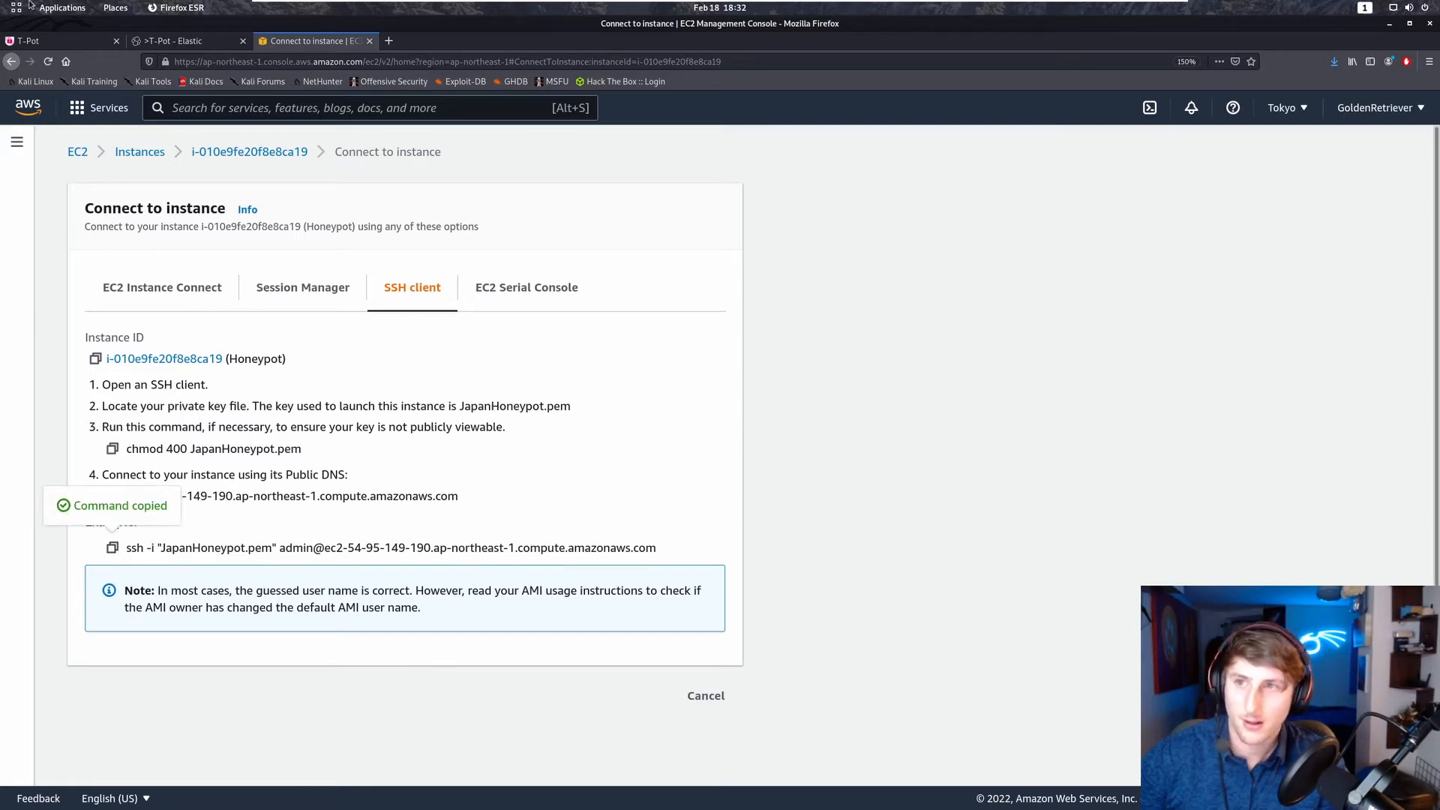
pyautogui.moveTo(14, 6)
pyautogui.click(412, 537)
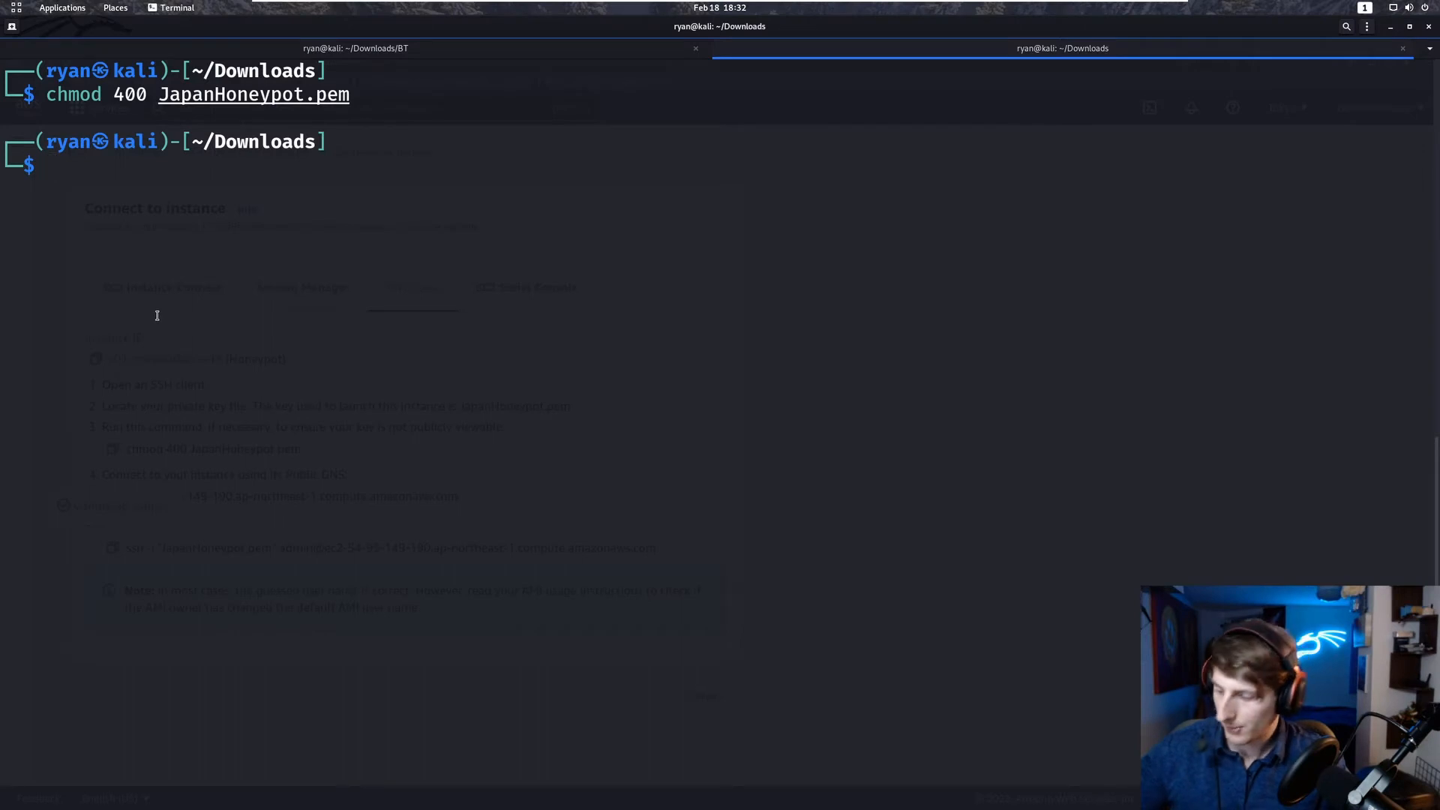
pyautogui.hotkey('ctrl', 'shift', 'v')
pyautogui.press('Return')
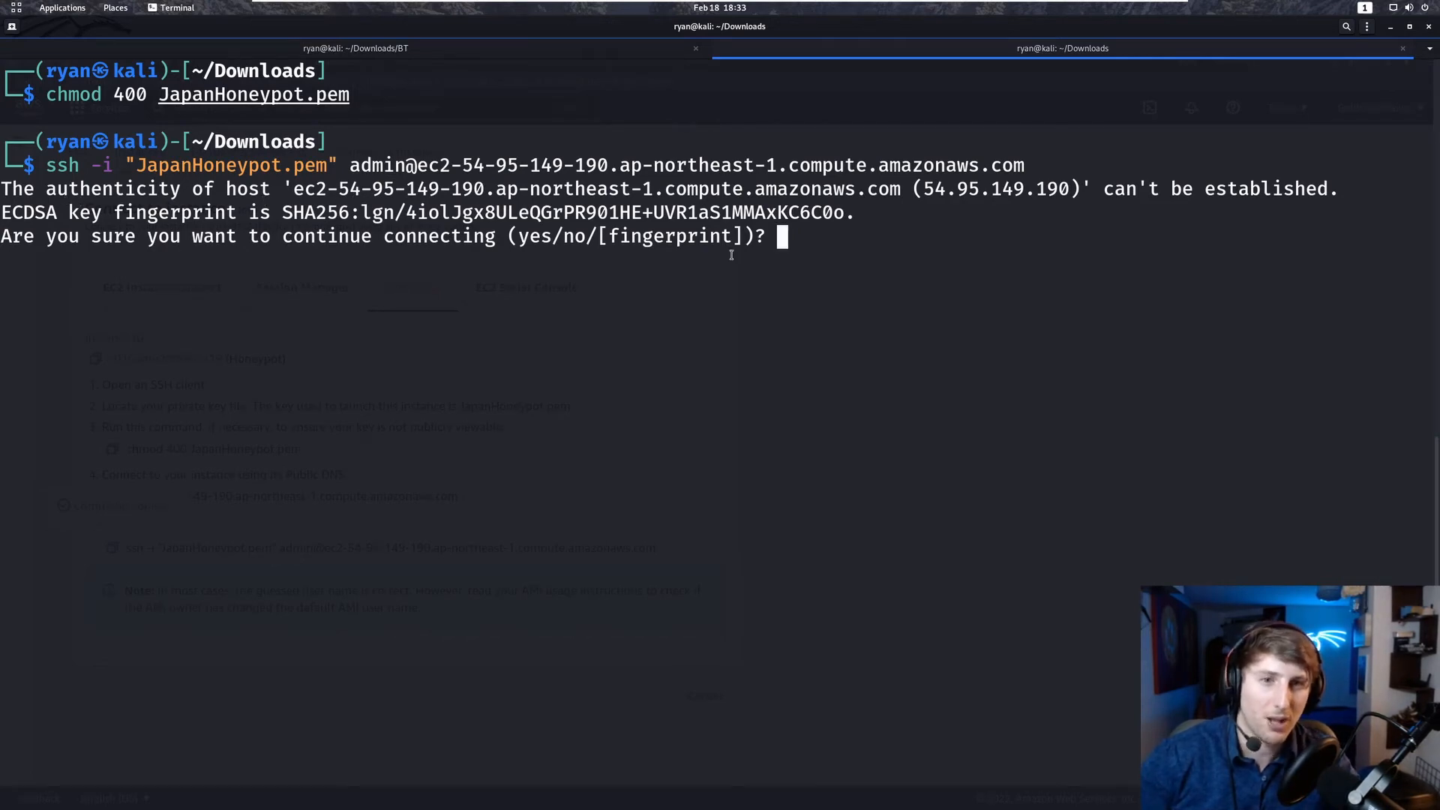
pyautogui.write('yes')
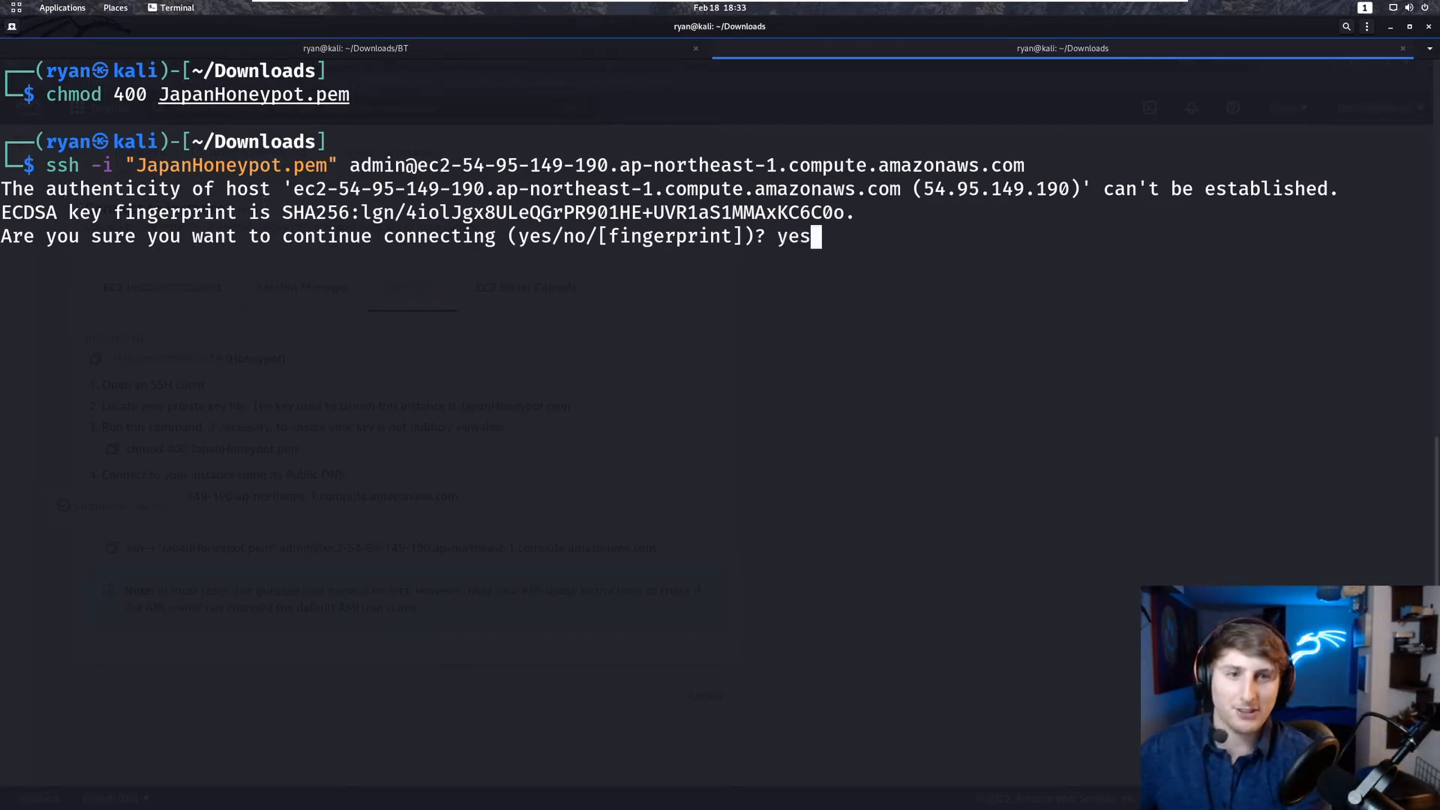
pyautogui.press('Return')
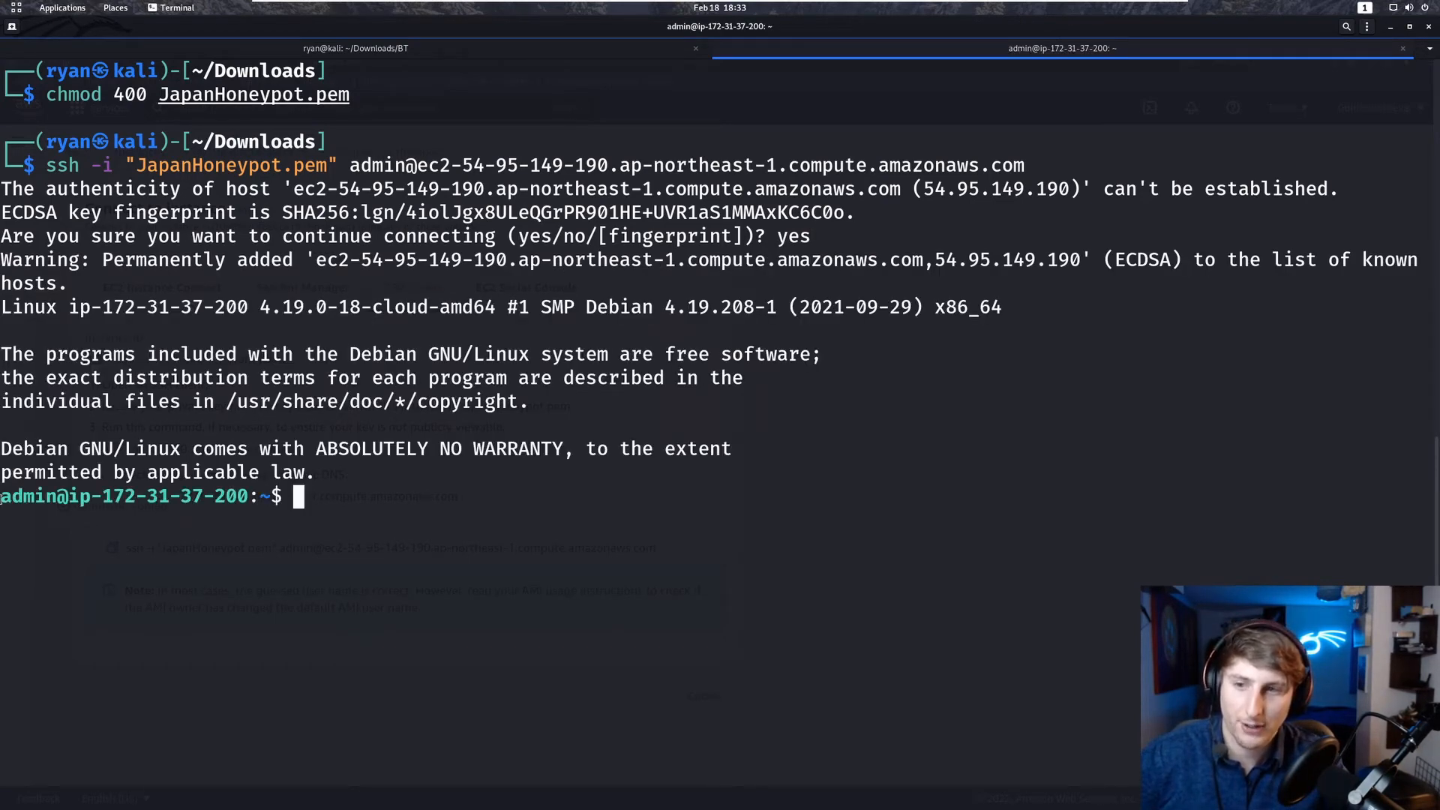
# Compare the instance's admin prompt with the local Kali prompt, checking the other terminal session as well.
pyautogui.moveTo(1, 500); pyautogui.dragTo(248, 499)
pyautogui.click(90, 53)
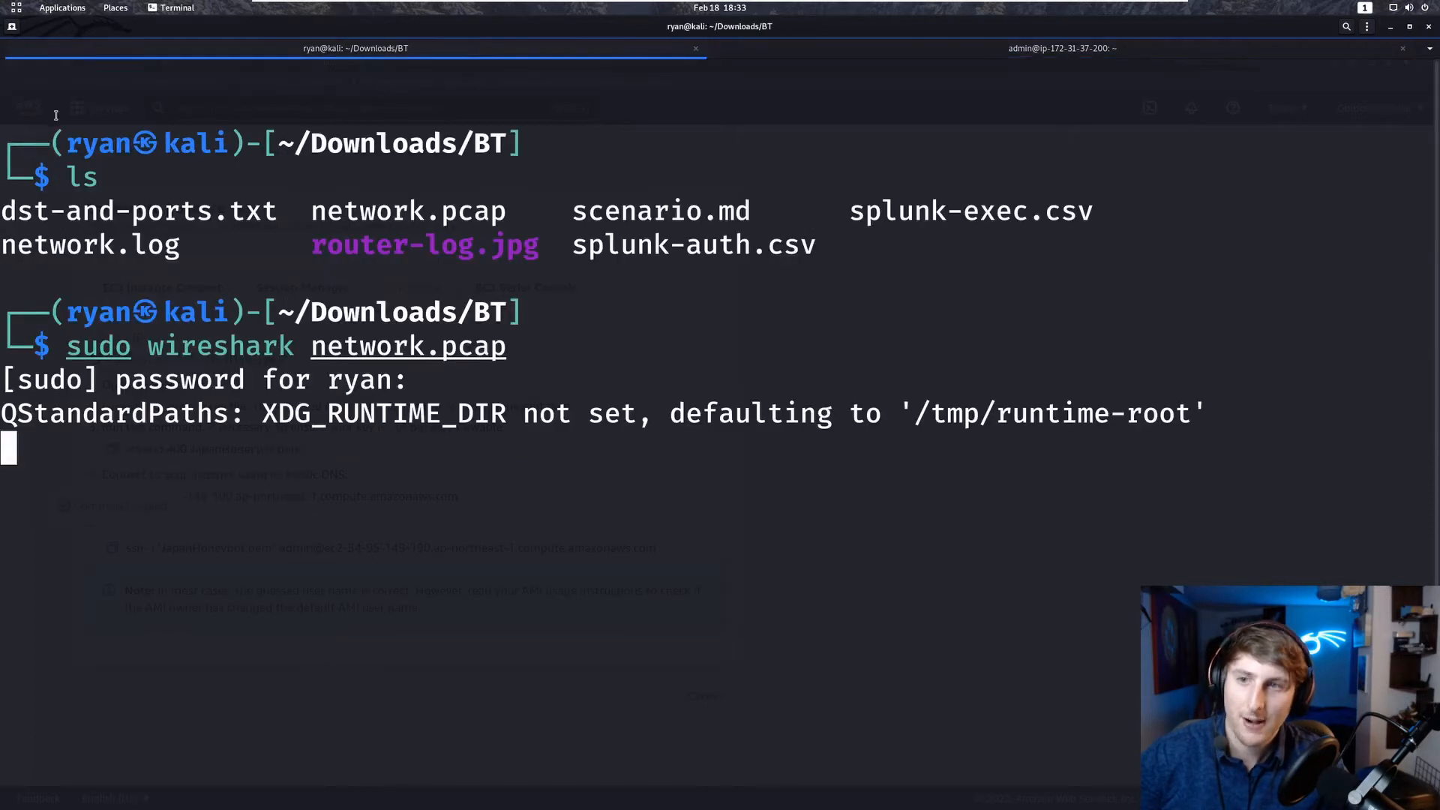
pyautogui.click(834, 53)
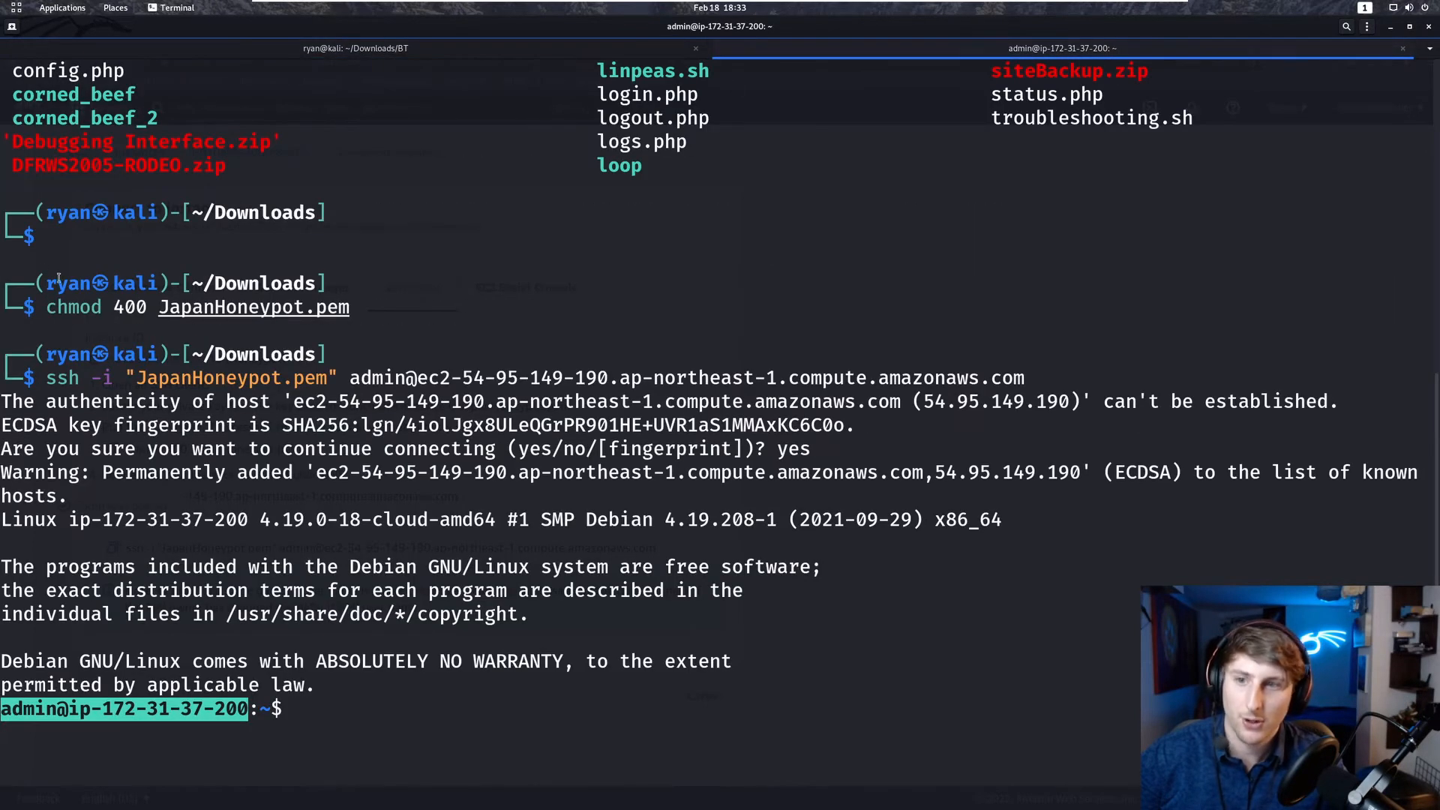
pyautogui.moveTo(58, 281); pyautogui.dragTo(148, 285)
pyautogui.moveTo(2, 710); pyautogui.dragTo(249, 713)
pyautogui.click(655, 782)
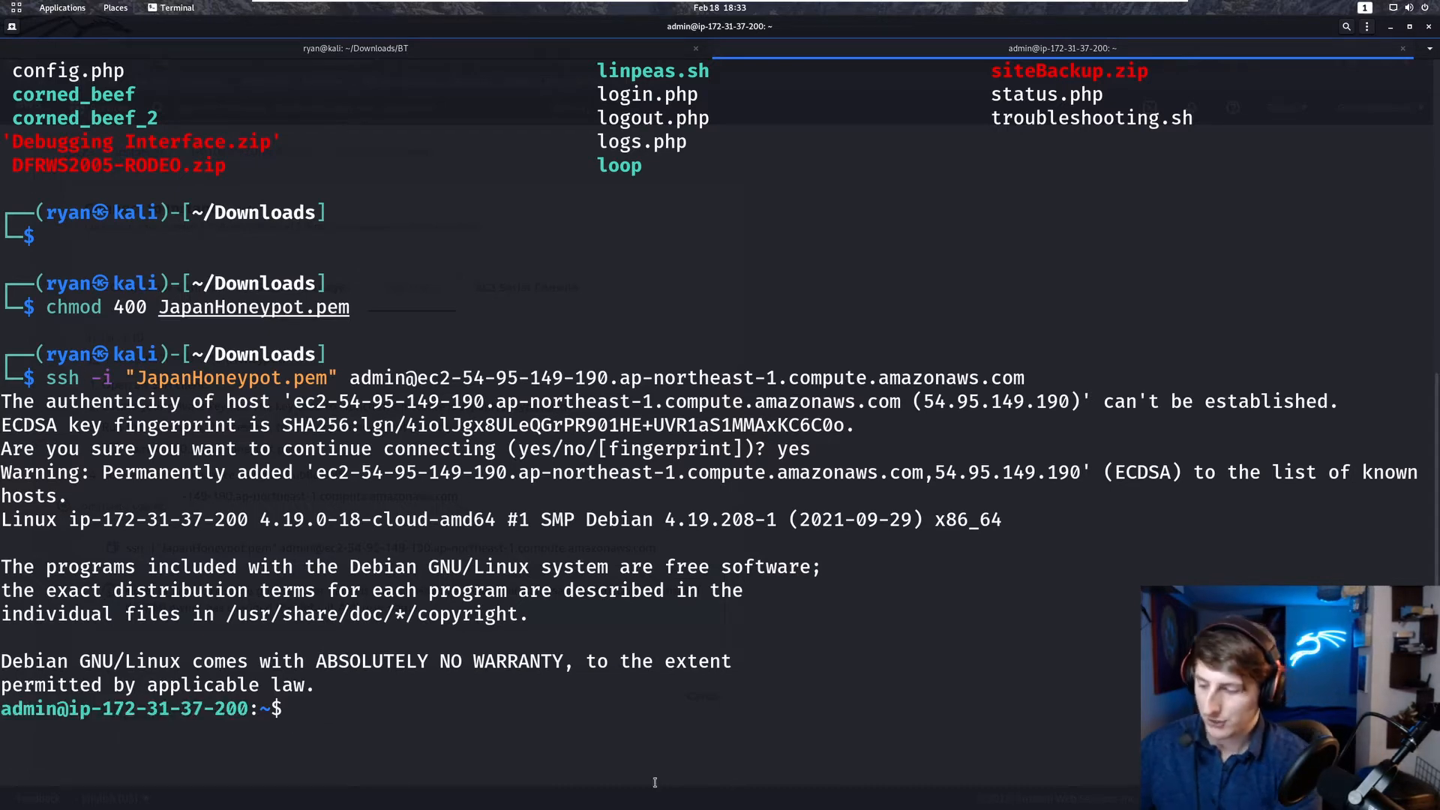
# List the files in the instance's current directory with ls and clear the terminal.
pyautogui.write('ls')
pyautogui.press('Return')
pyautogui.write('ls')
pyautogui.press('Return')
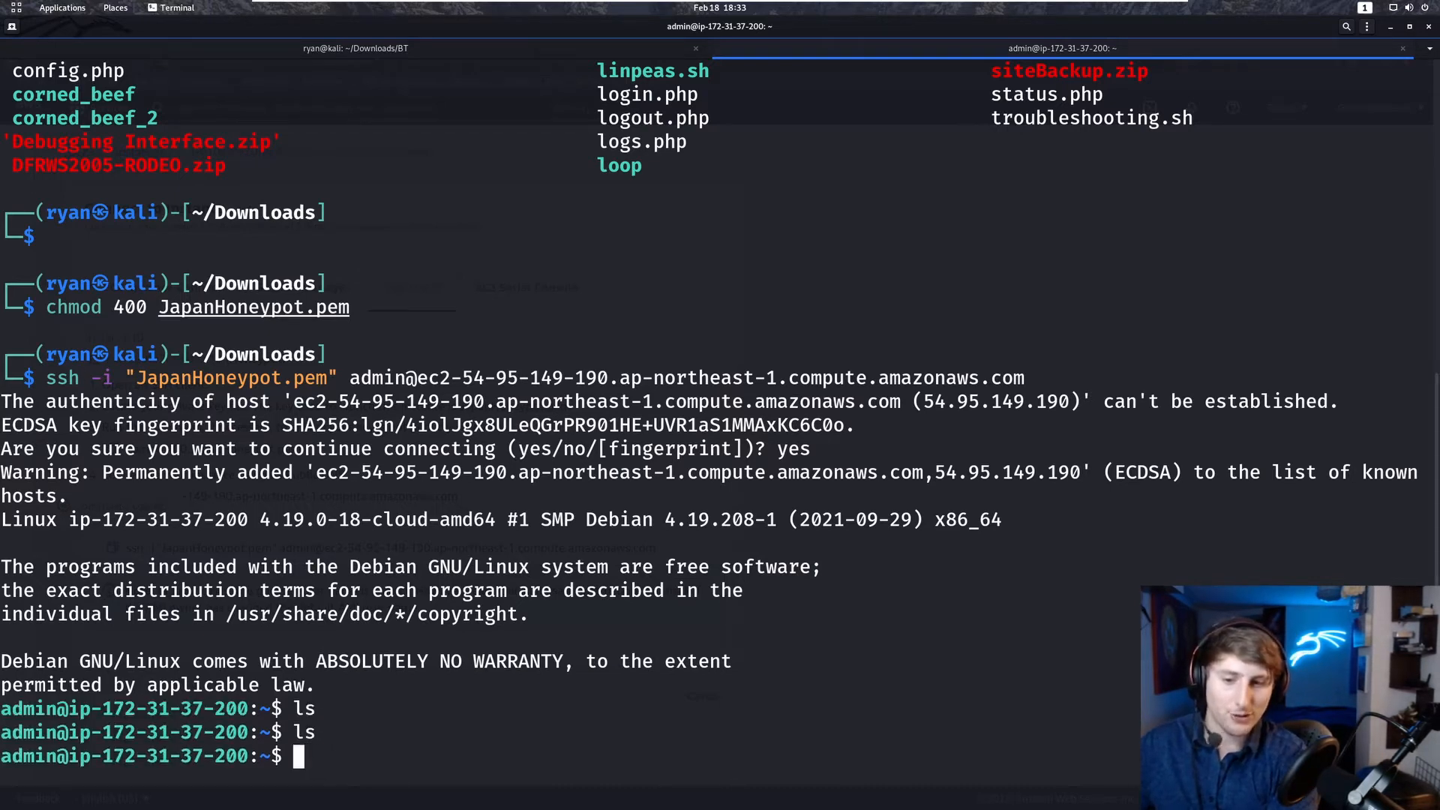
pyautogui.write('clear')
pyautogui.press('Return')
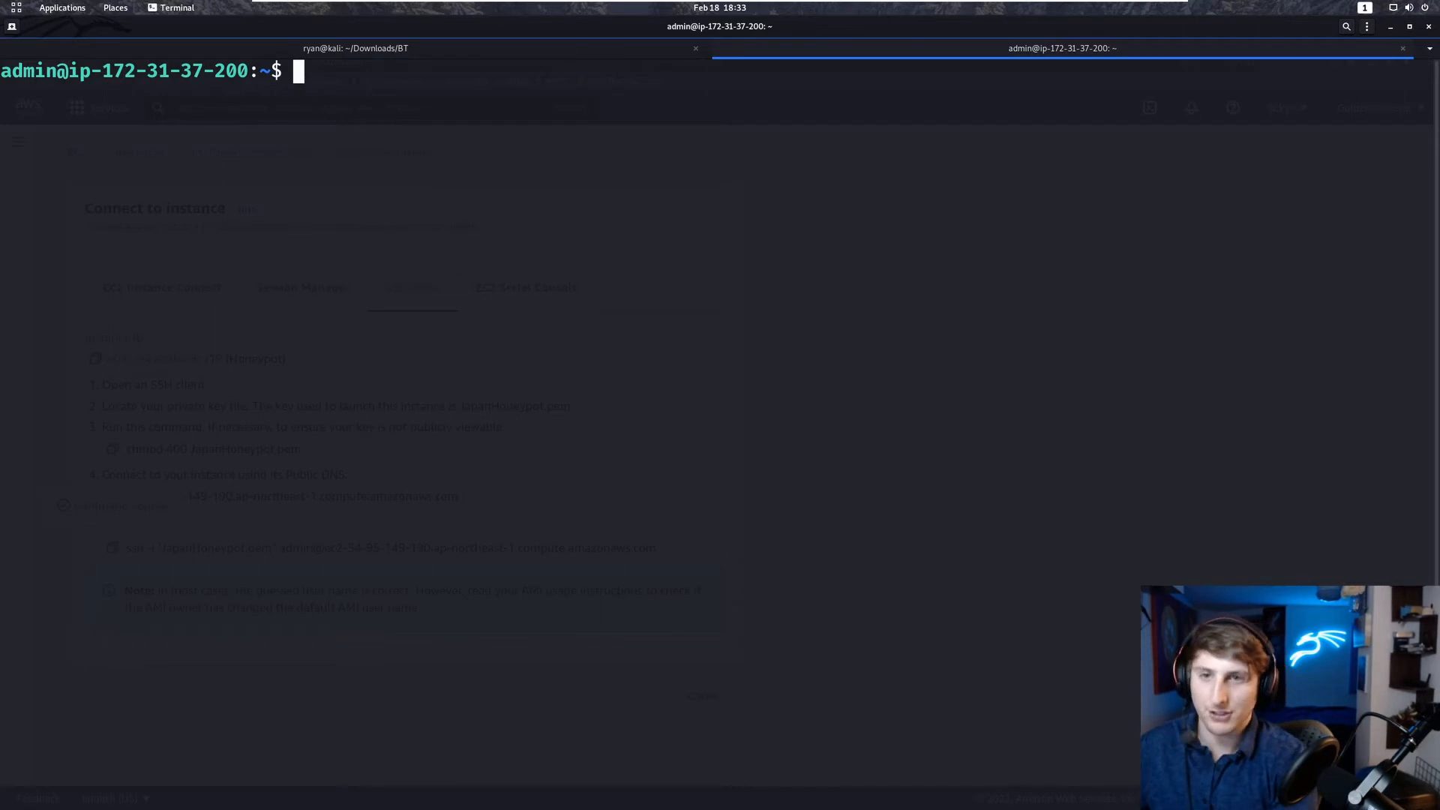
# Check the working directory with pwd, list its contents with ls, and clear the terminal.
pyautogui.write('pwd')
pyautogui.press('Return')
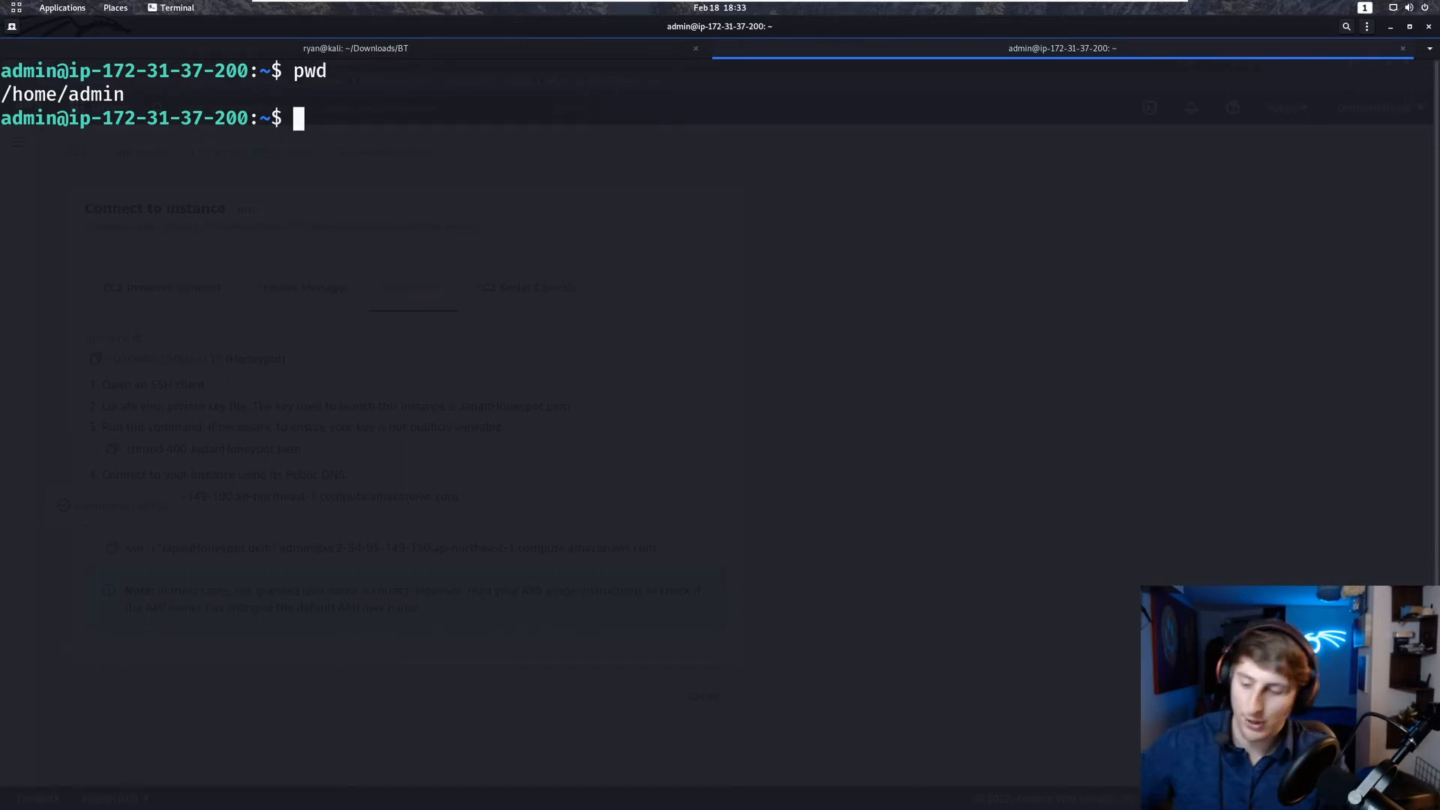
pyautogui.write('ls')
pyautogui.press('Return')
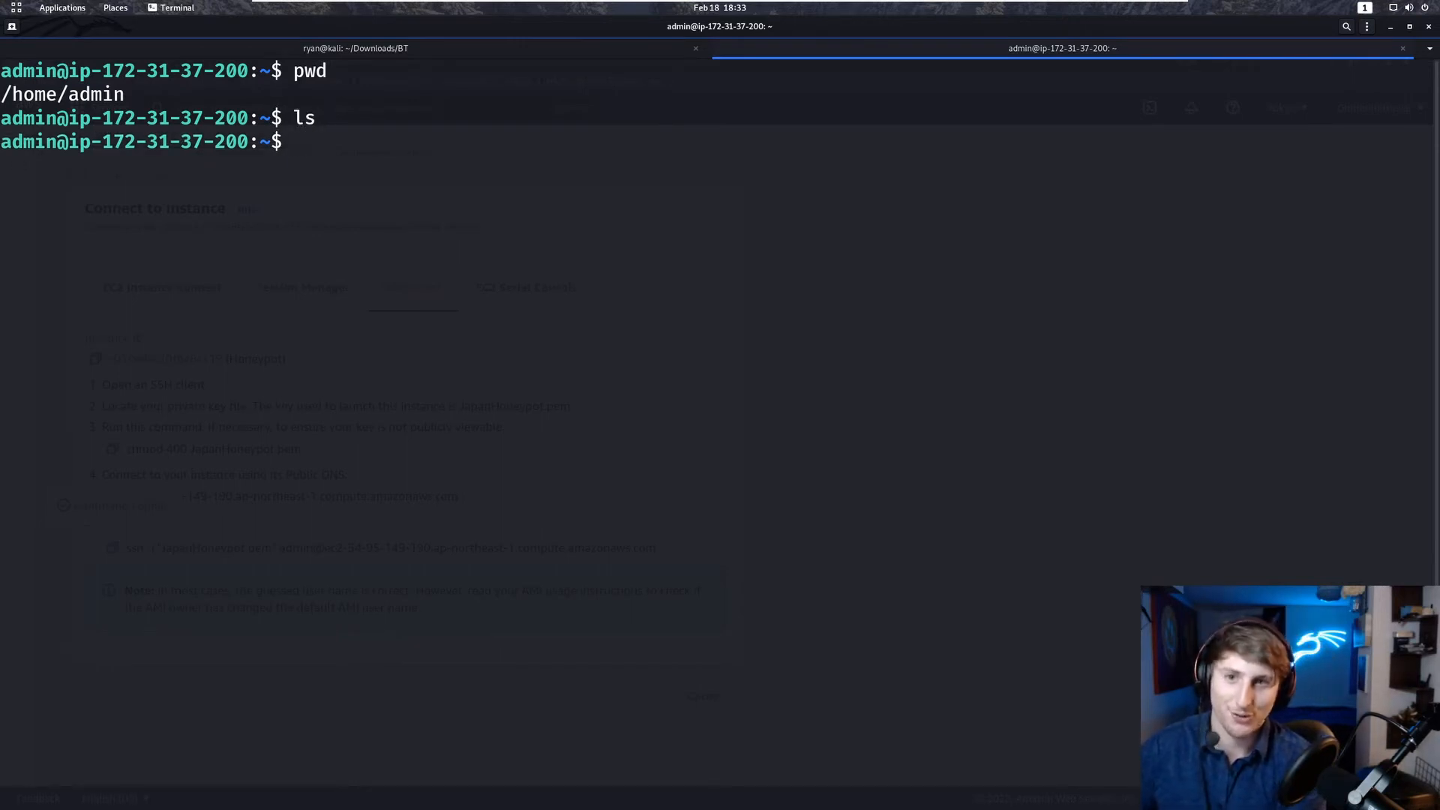
pyautogui.write('ck')
pyautogui.press('BackSpace')
pyautogui.write('lear')
pyautogui.press('Return')
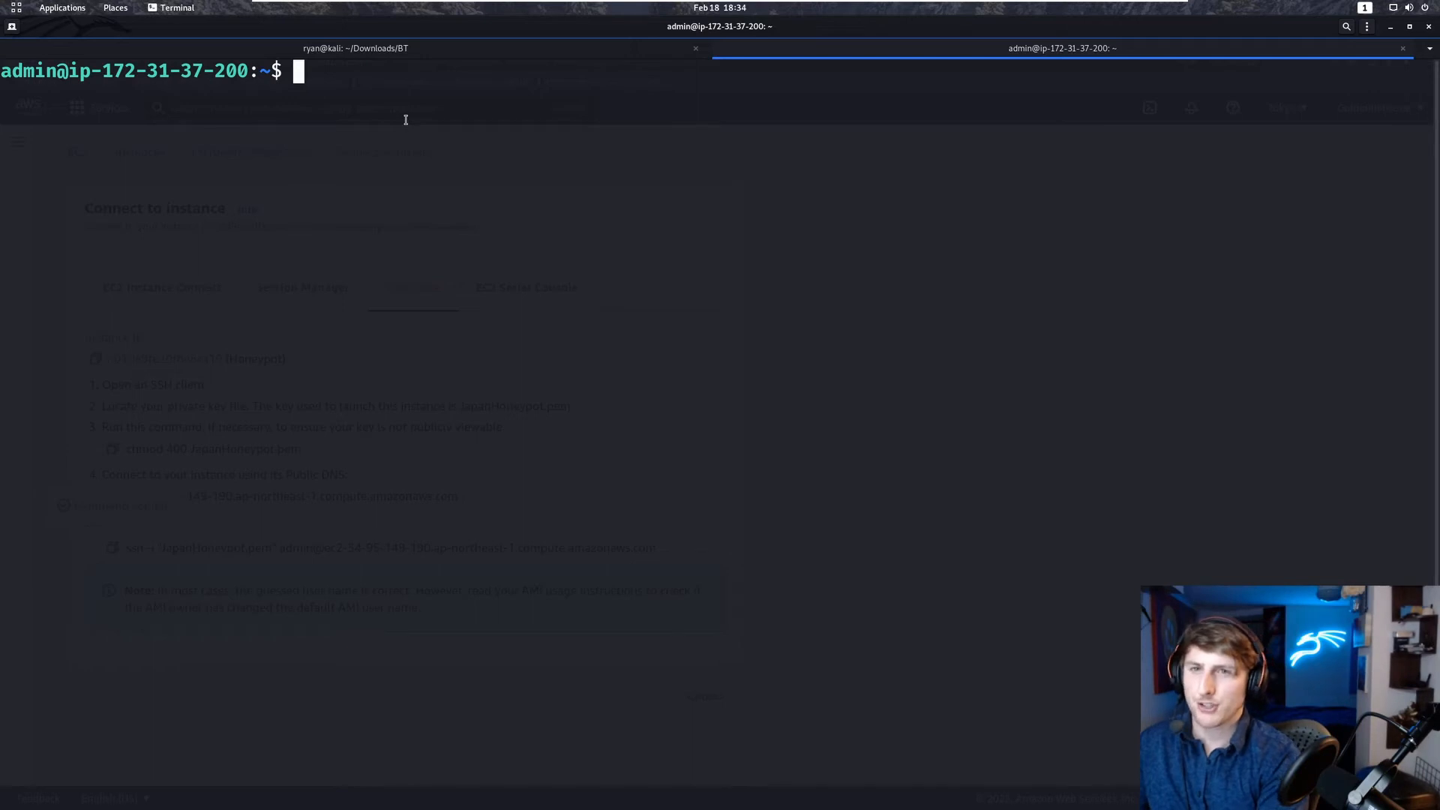
# Refresh the instance's package lists with sudo apt update.
pyautogui.write('sudo apt')
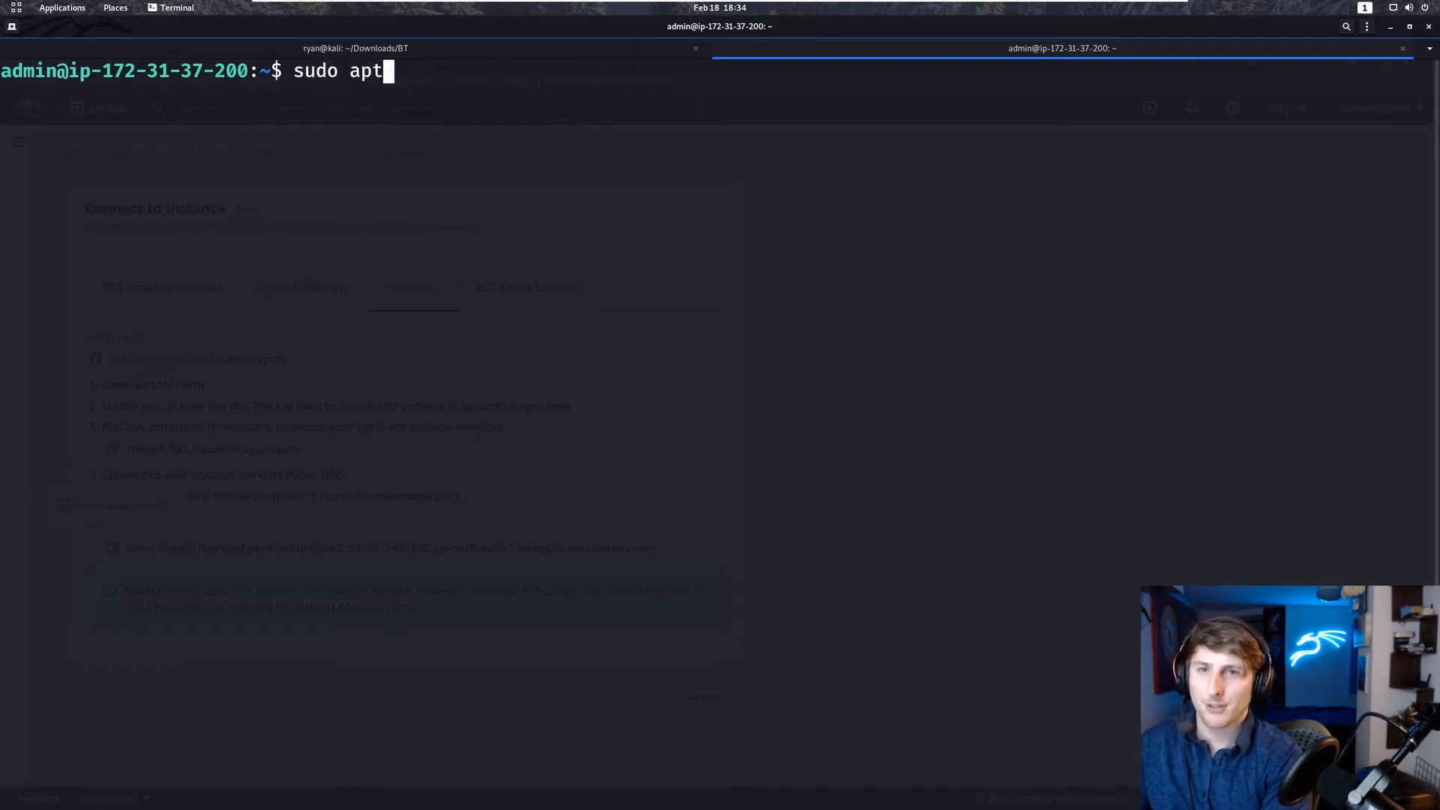
pyautogui.write(' update')
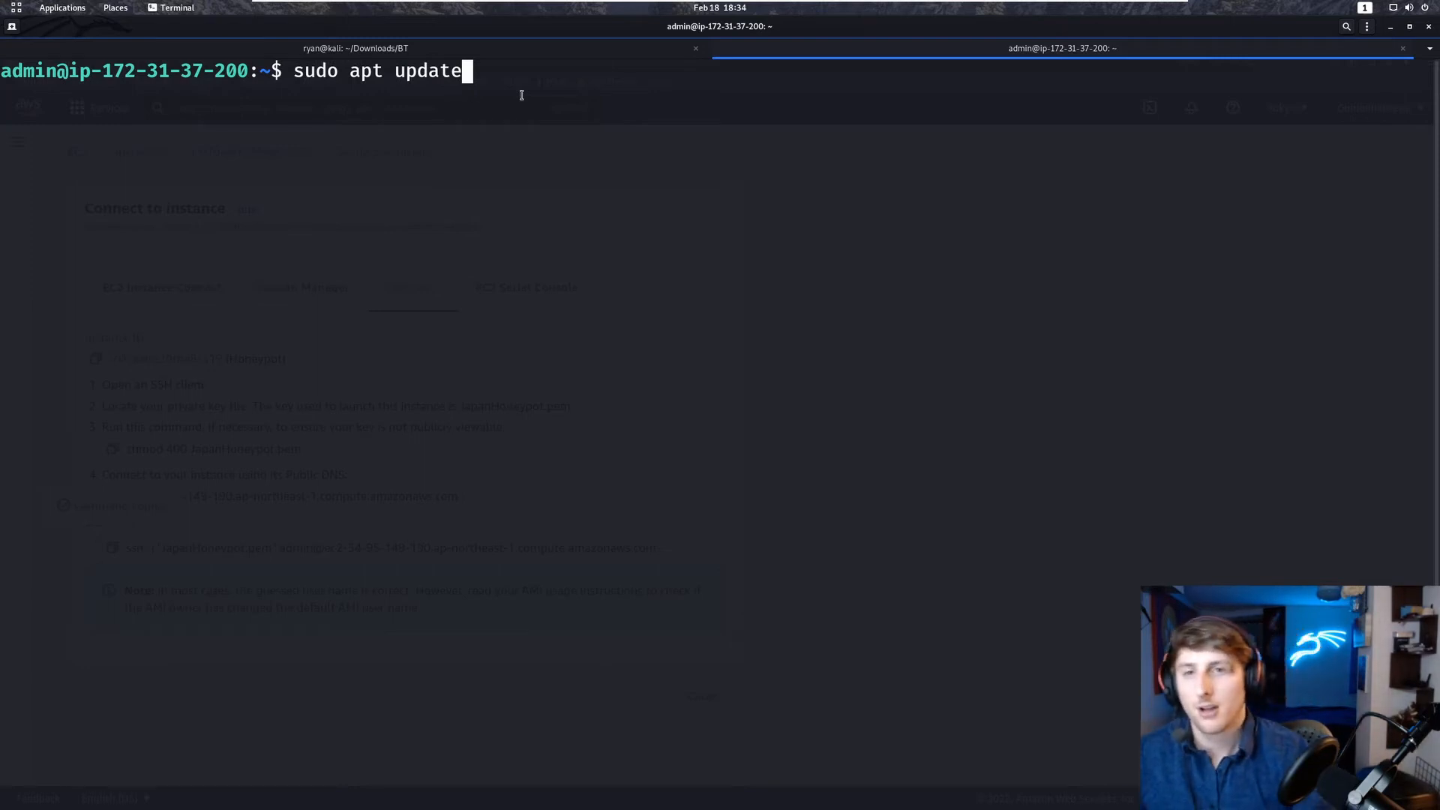
pyautogui.press('Return')
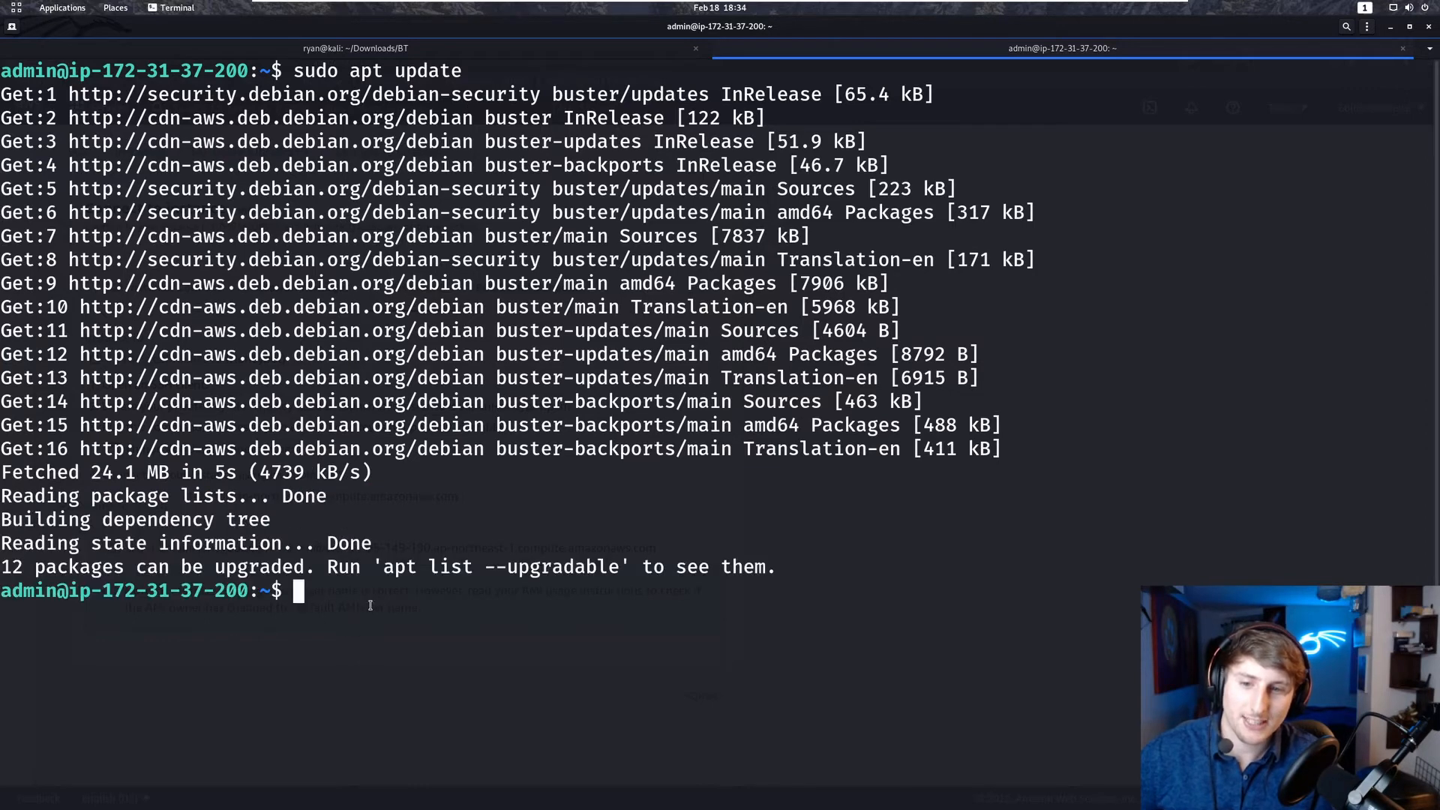
# Upgrade the installed packages with sudo apt upgrade, answering y to continue, and clear the terminal.
pyautogui.write('sudo')
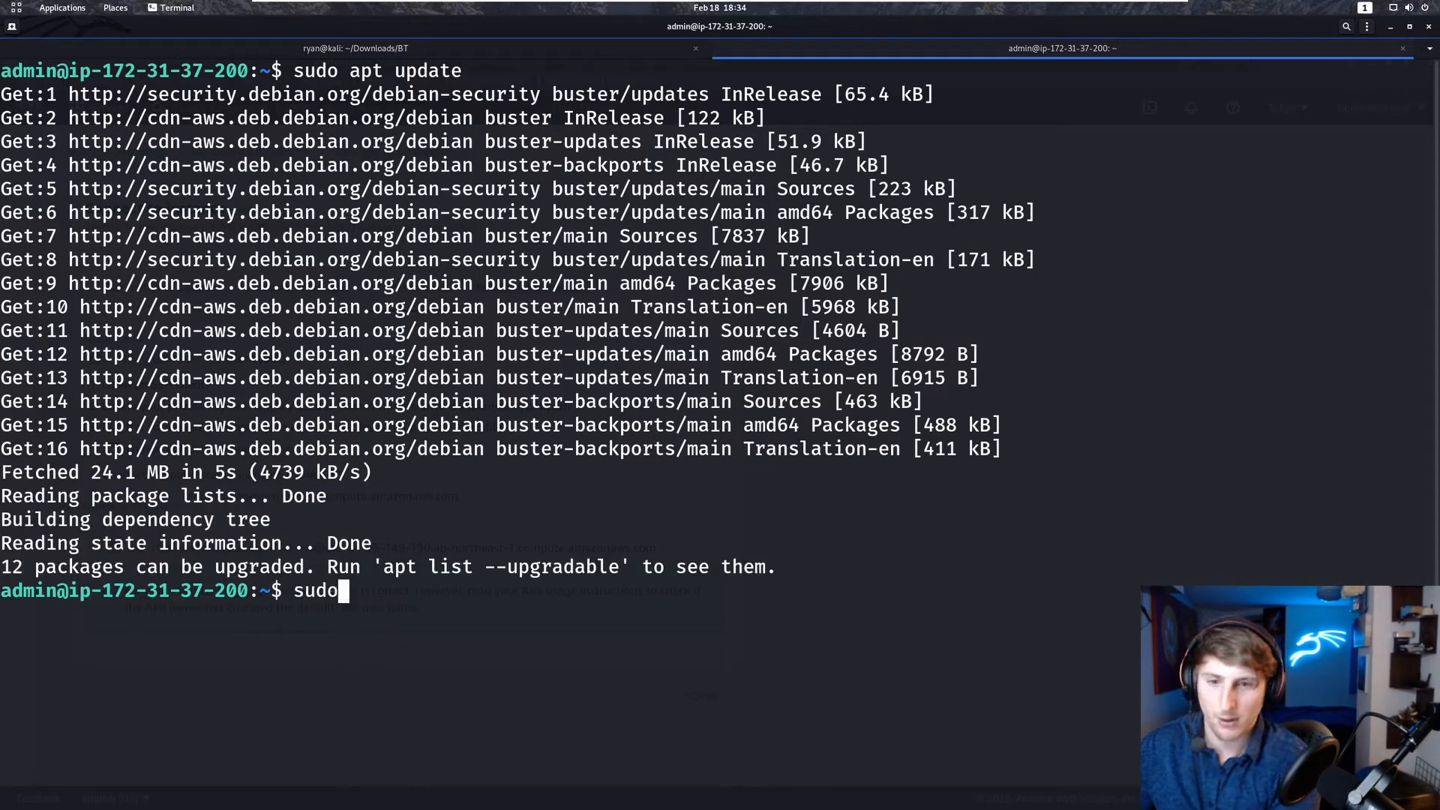
pyautogui.write(' apt upgrade')
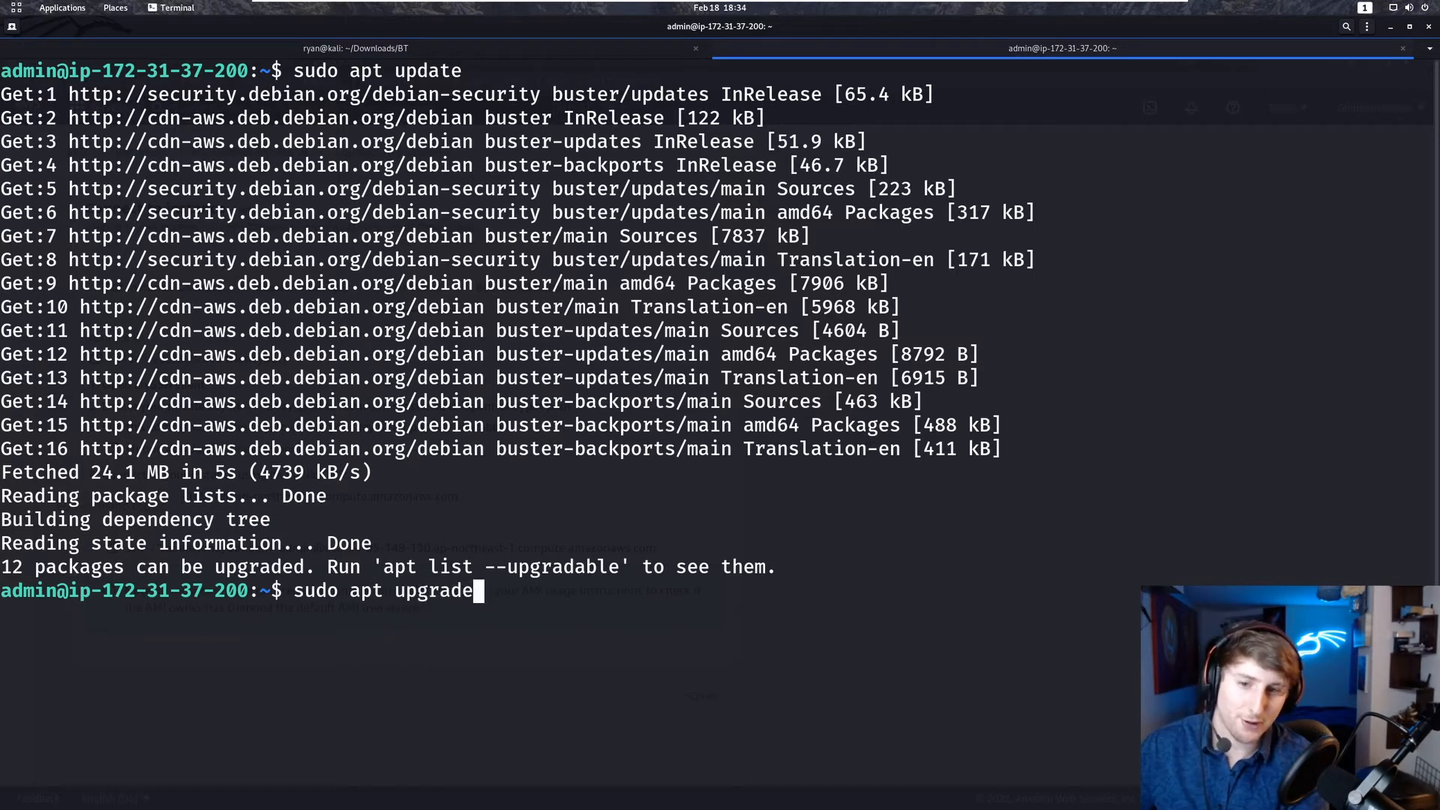
pyautogui.press('Return')
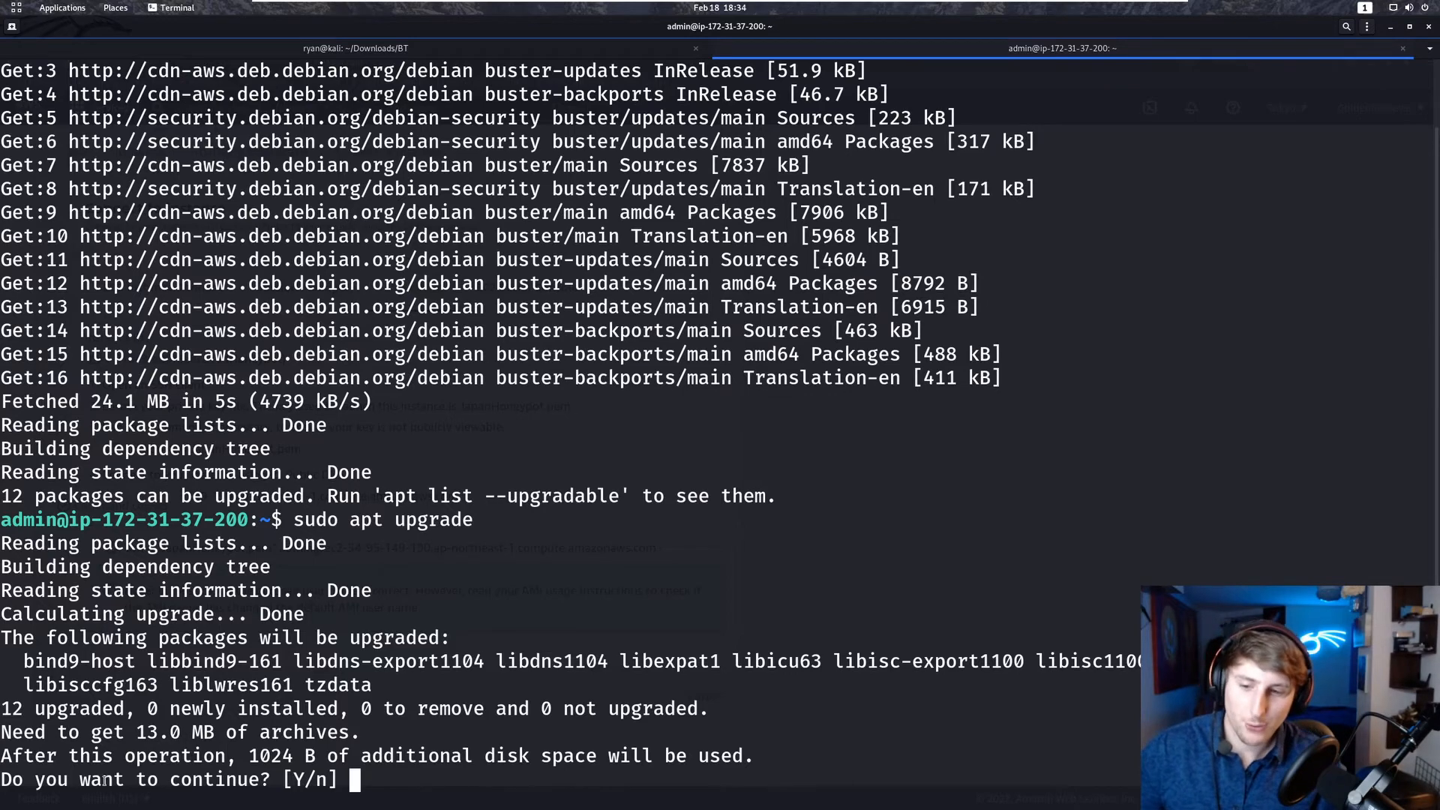
pyautogui.write('y')
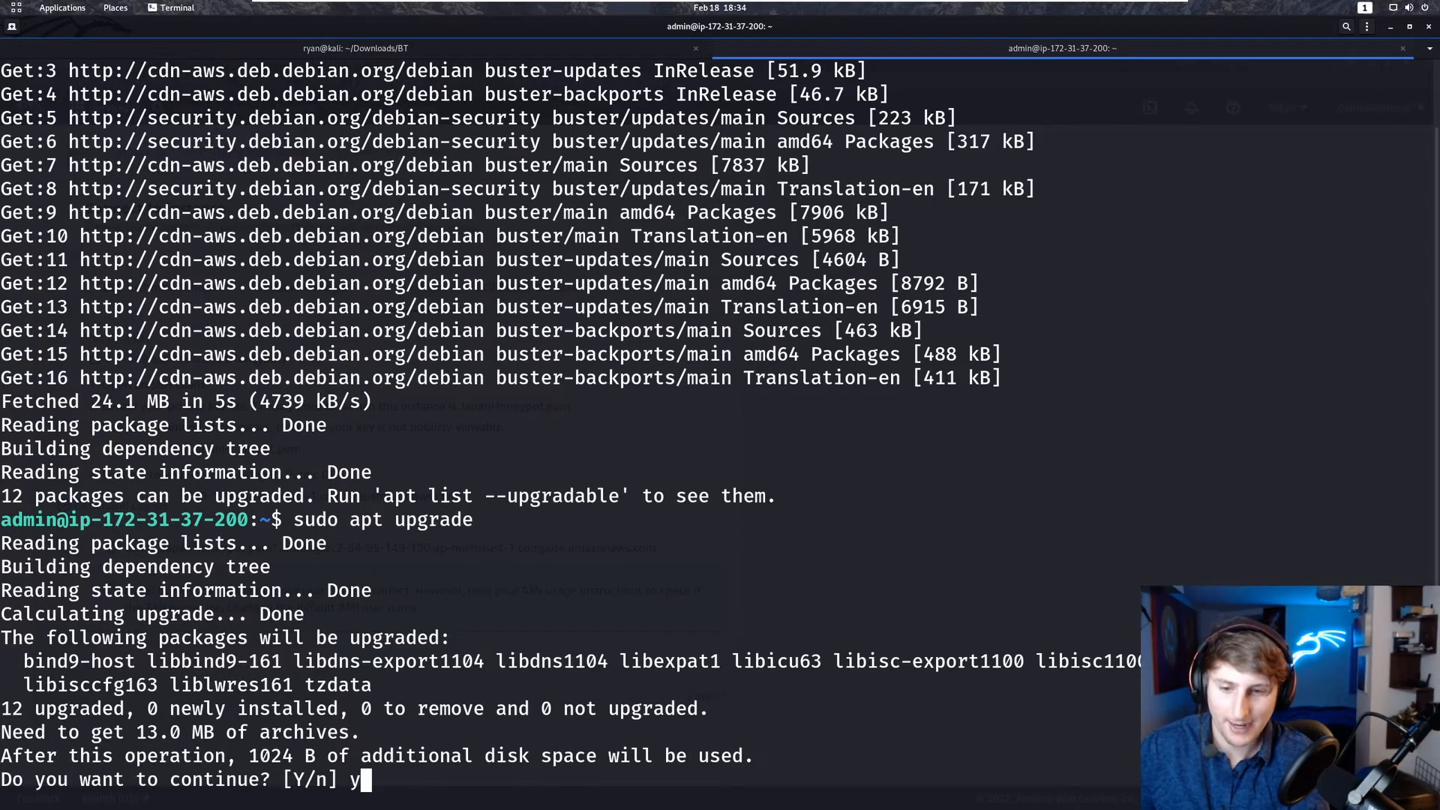
pyautogui.press('Return')
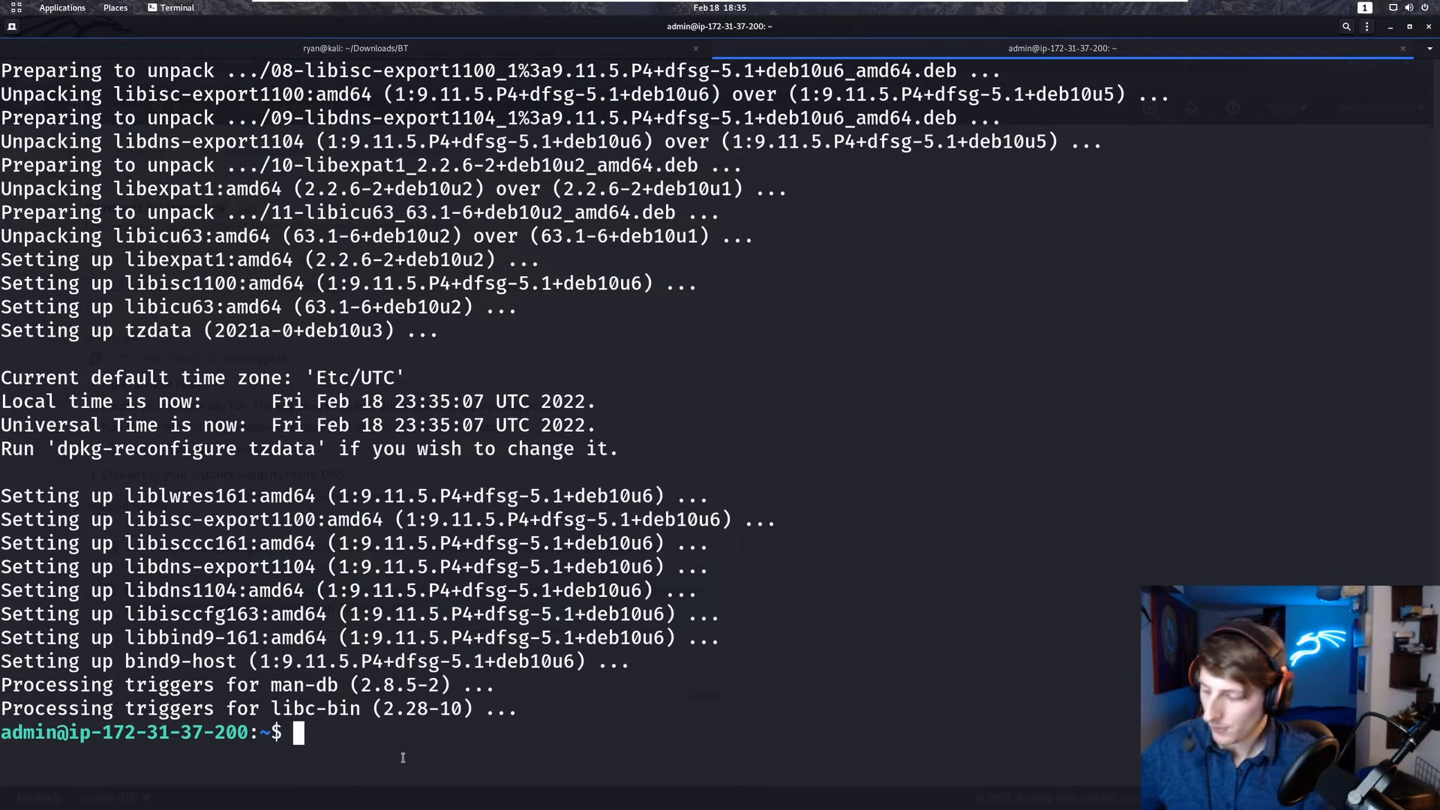
pyautogui.hotkey('ctrl', 'l')
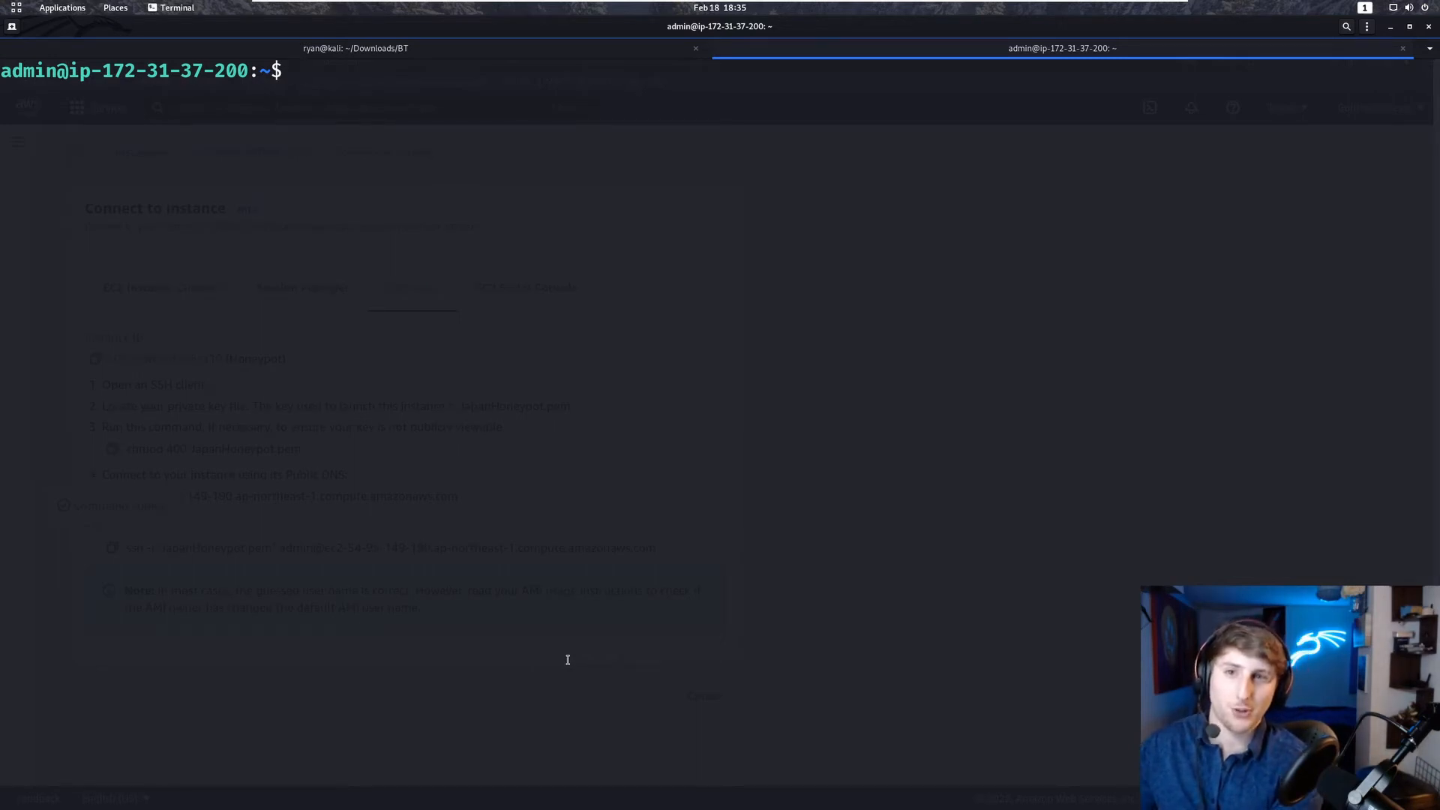
# Install git with sudo apt install git, answering y to continue, and clear the terminal.
pyautogui.write('sudo apt ')
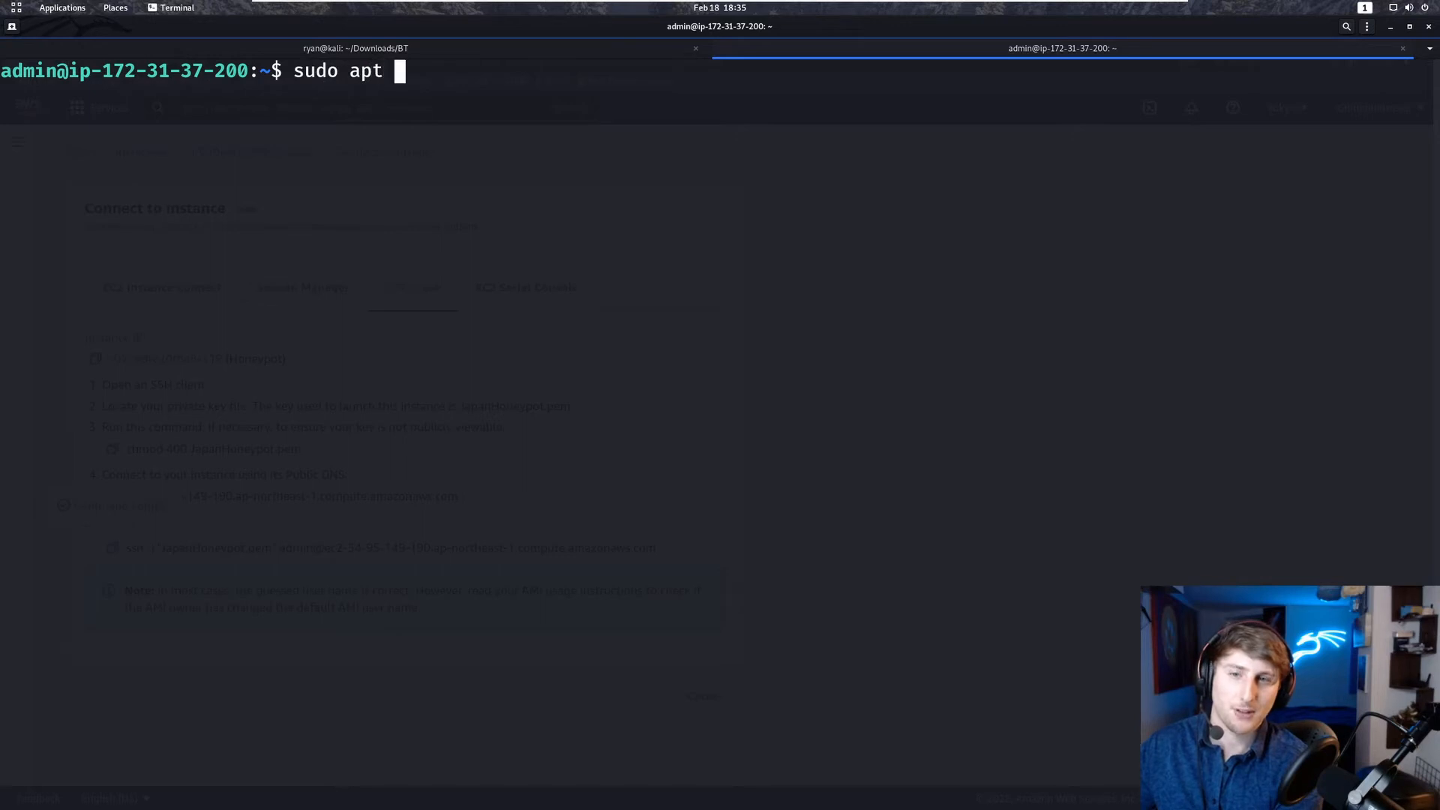
pyautogui.write('install git')
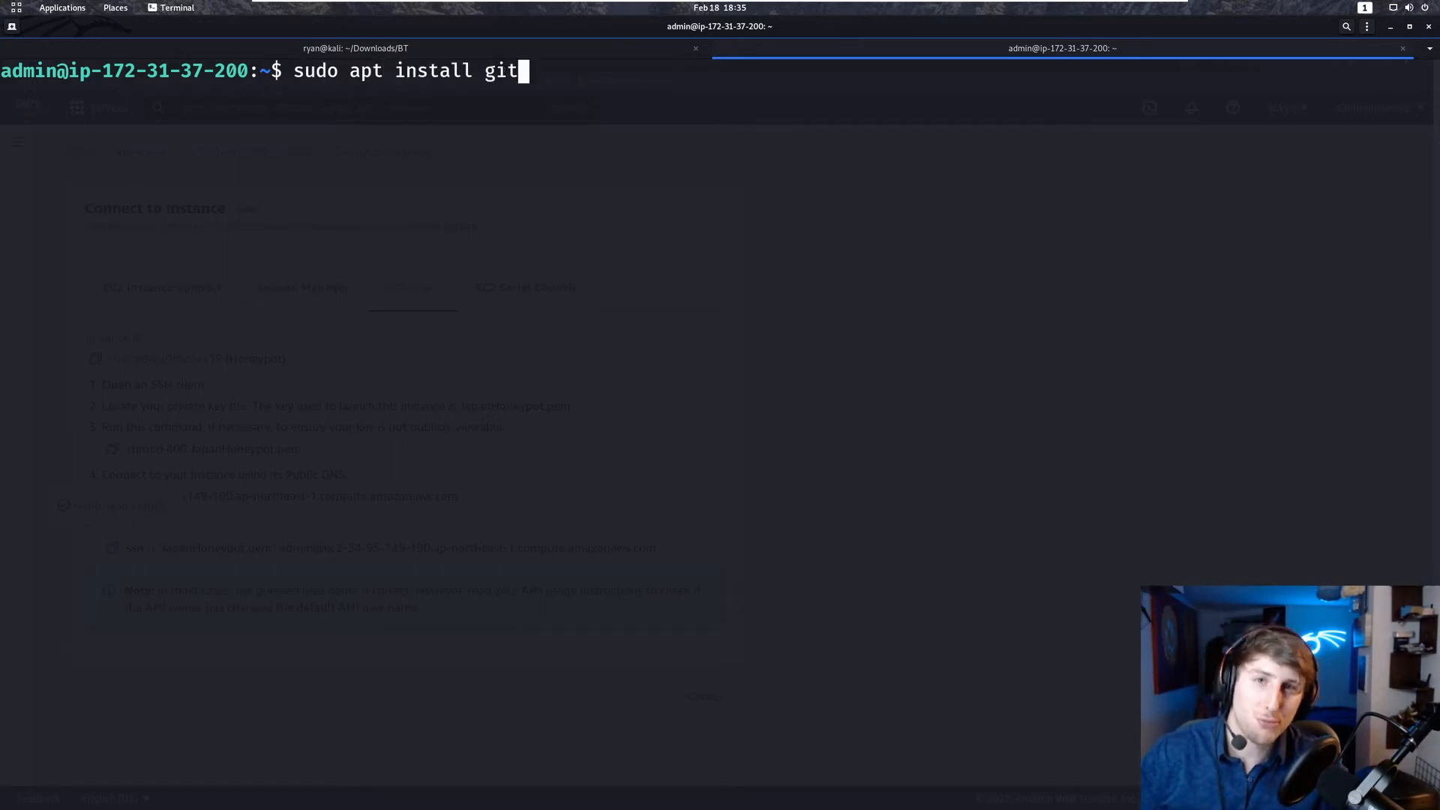
pyautogui.doubleClick(499, 72)
pyautogui.click(531, 83)
pyautogui.press('Return')
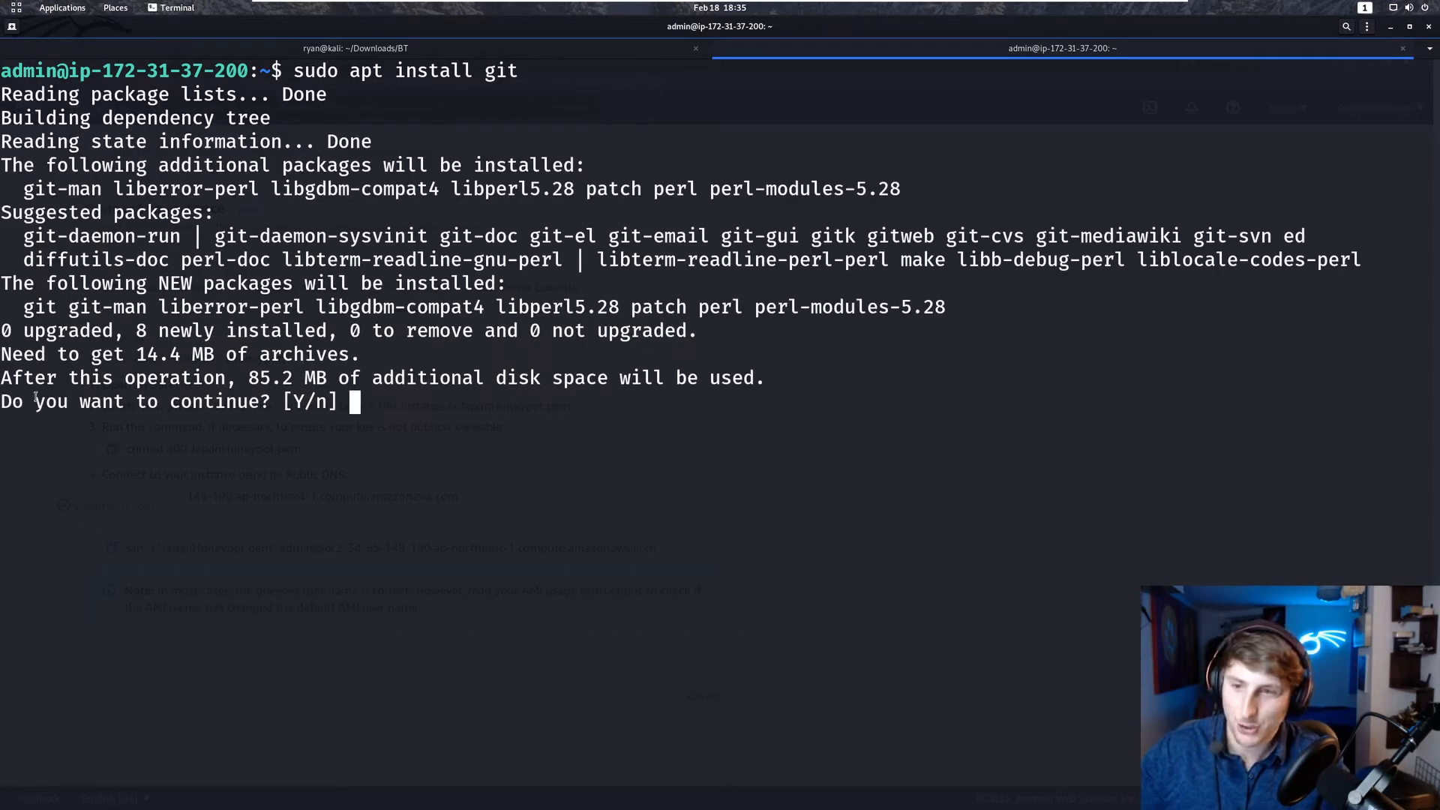
pyautogui.write('y')
pyautogui.press('Return')
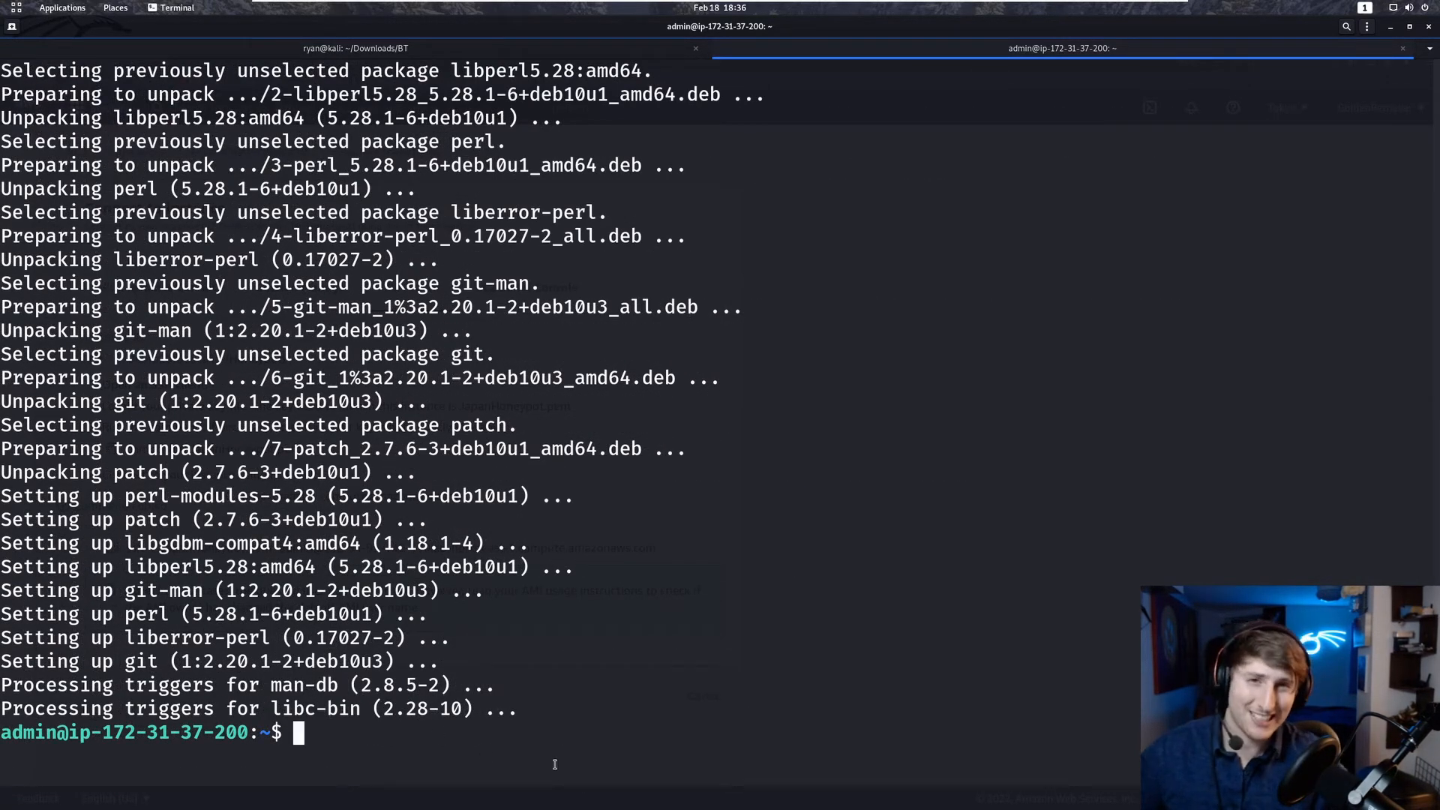
pyautogui.write('clesa')
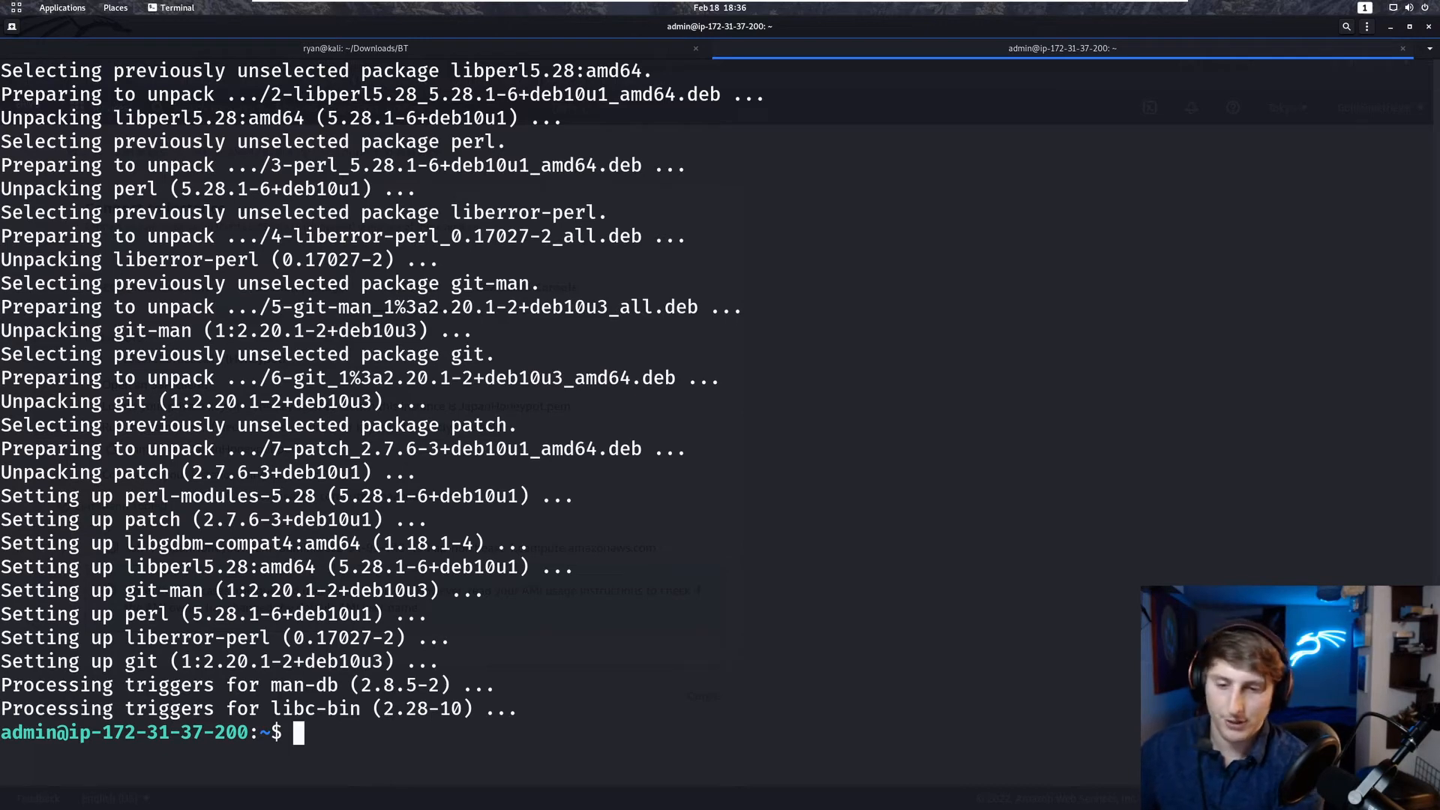
pyautogui.press('BackSpace')
pyautogui.press('BackSpace')
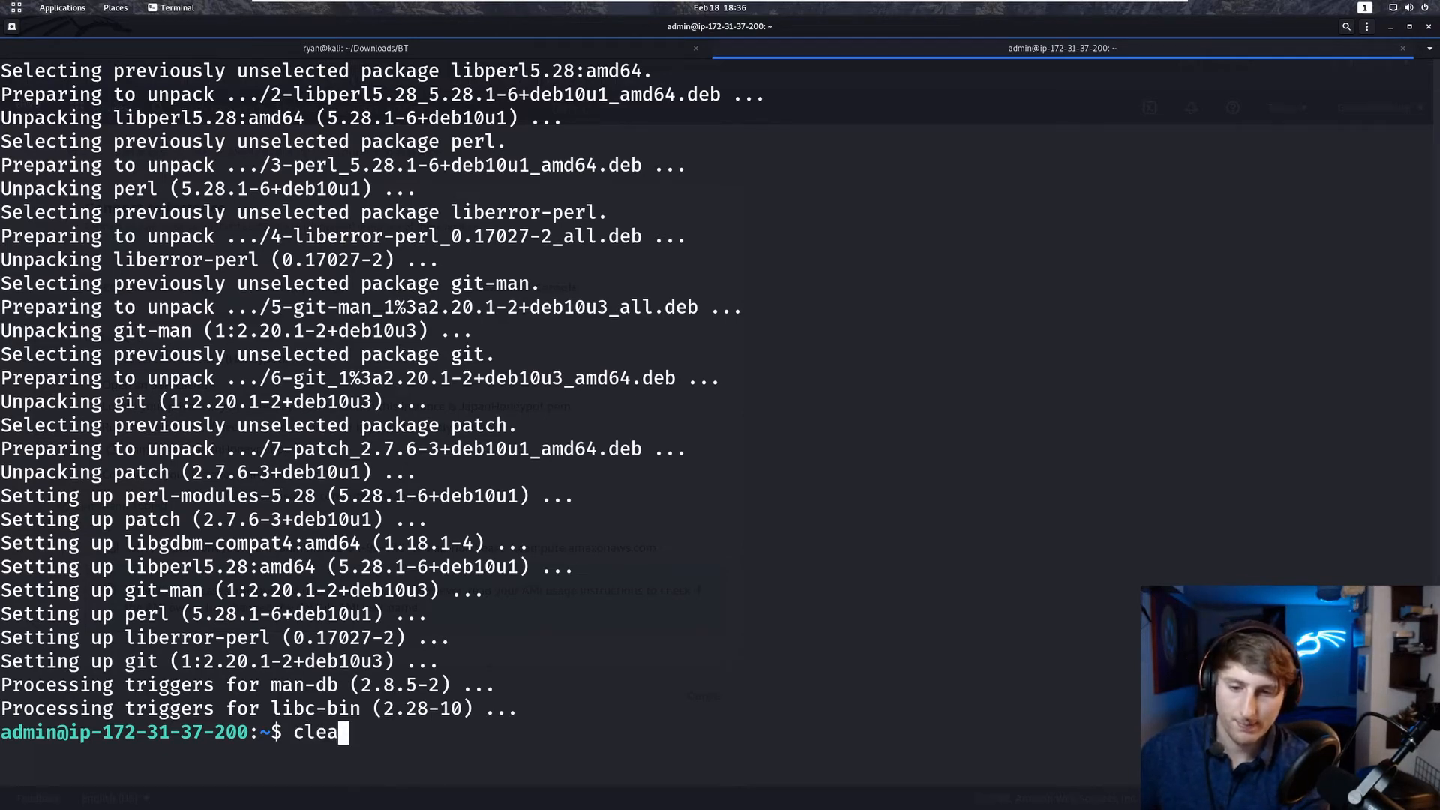
pyautogui.write('ar')
pyautogui.press('Return')
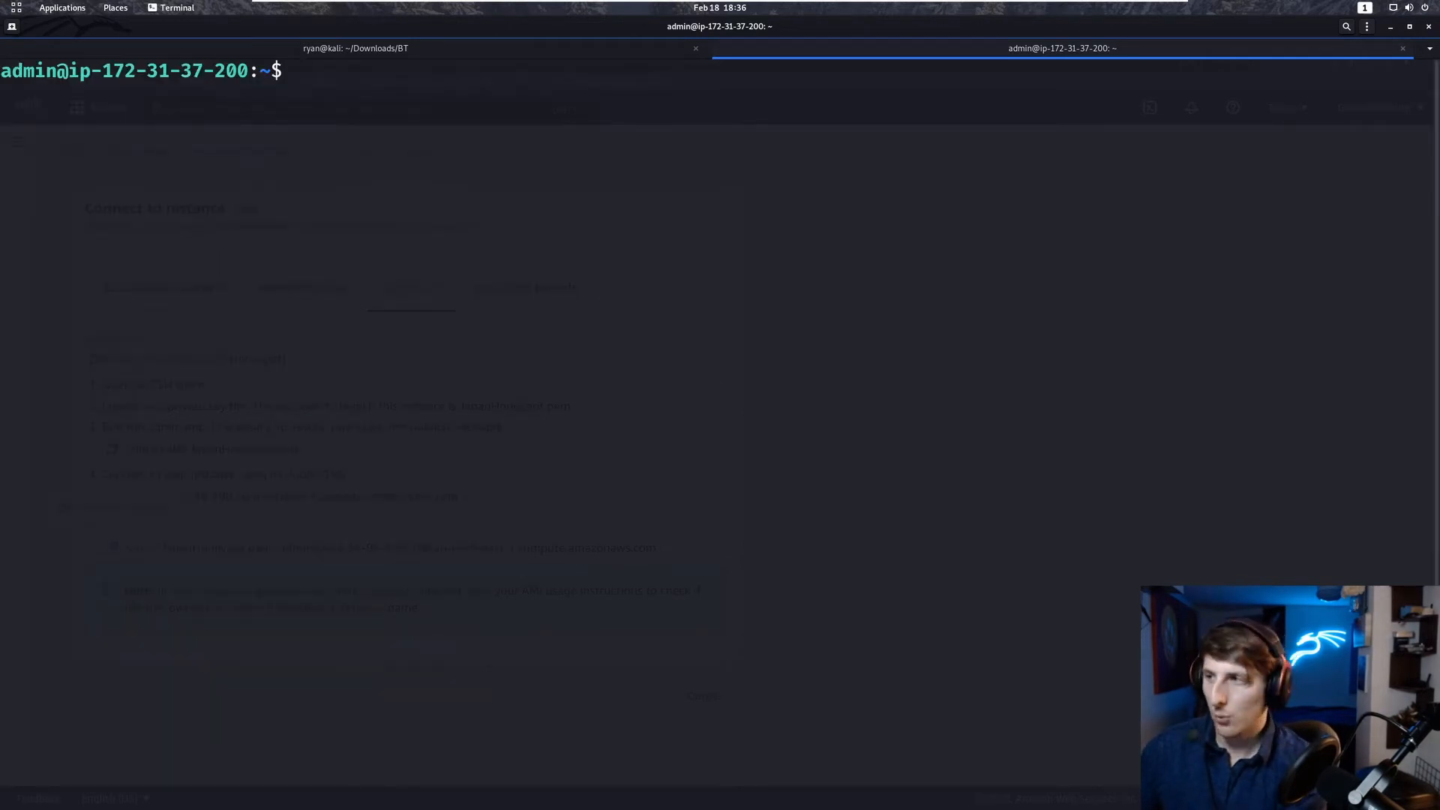
pyautogui.write('git clone')
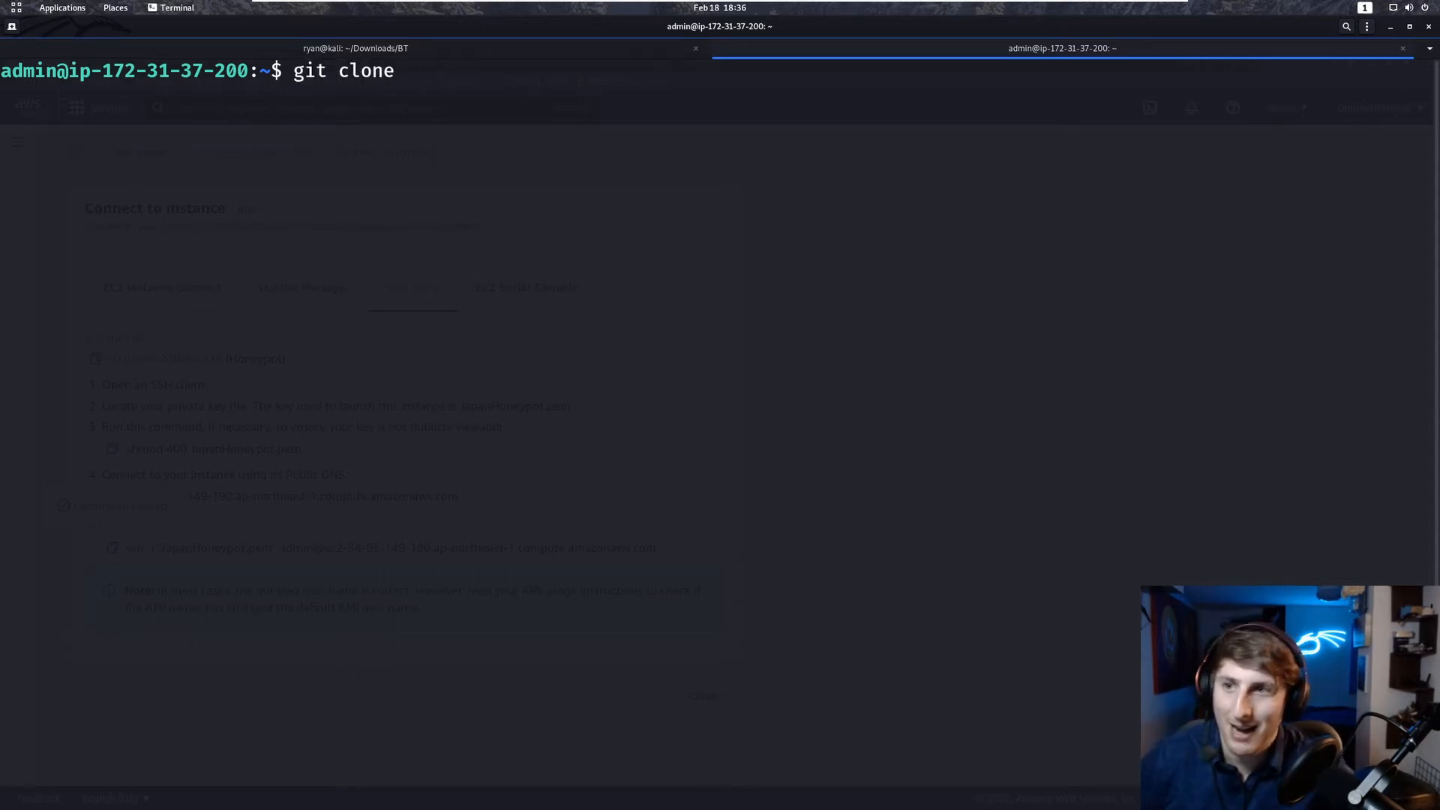
pyautogui.click(17, 9)
pyautogui.click(781, 325)
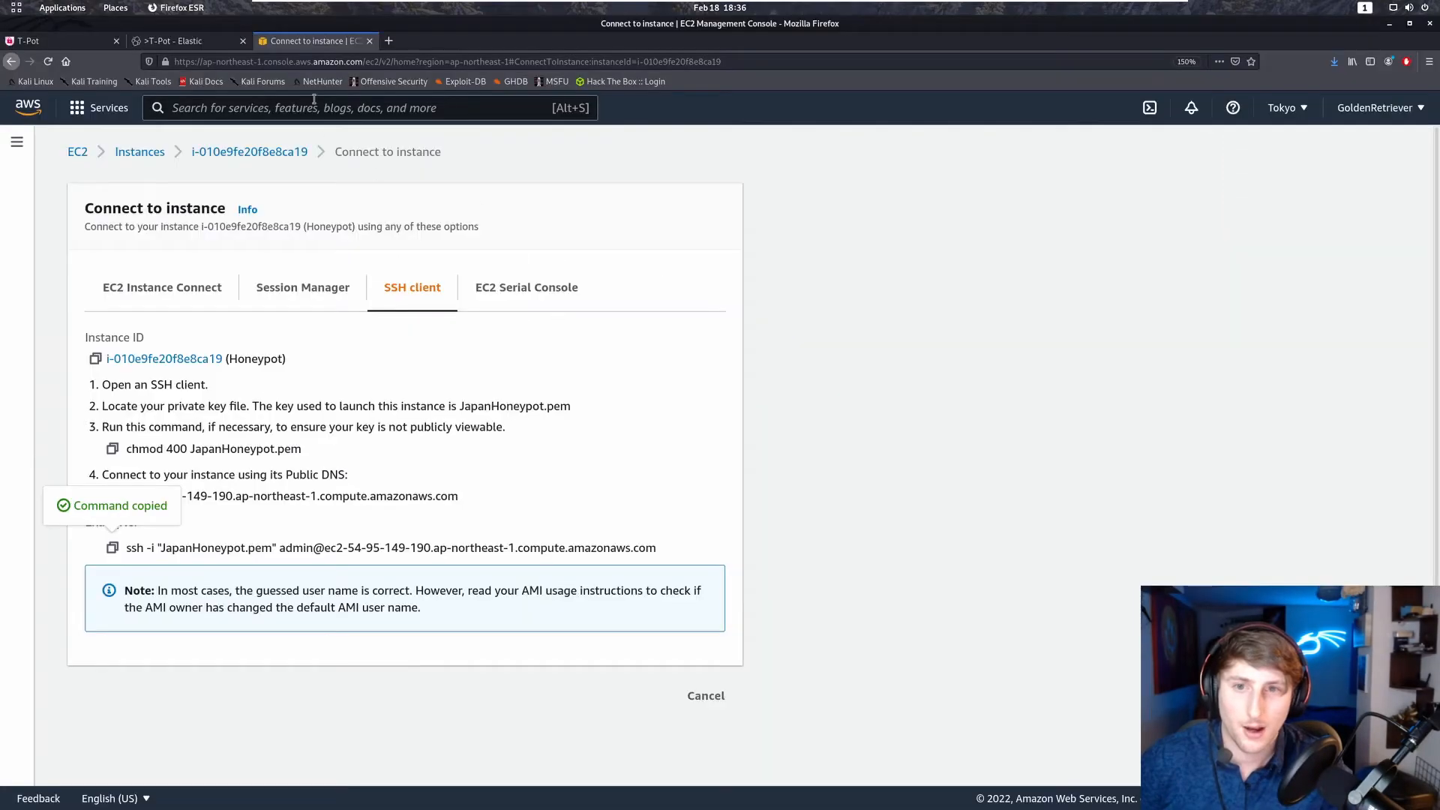
pyautogui.click(390, 41)
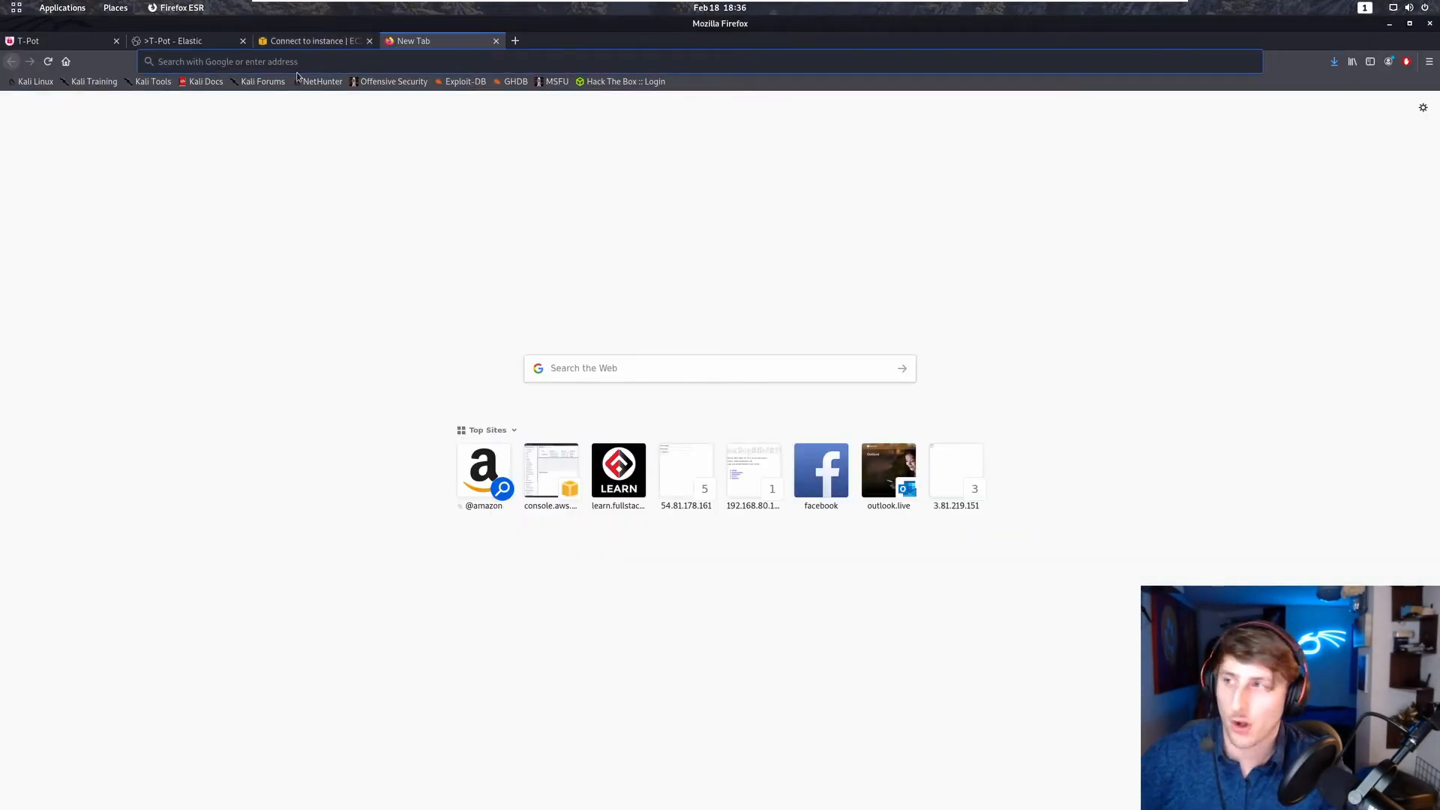
pyautogui.write('https://')
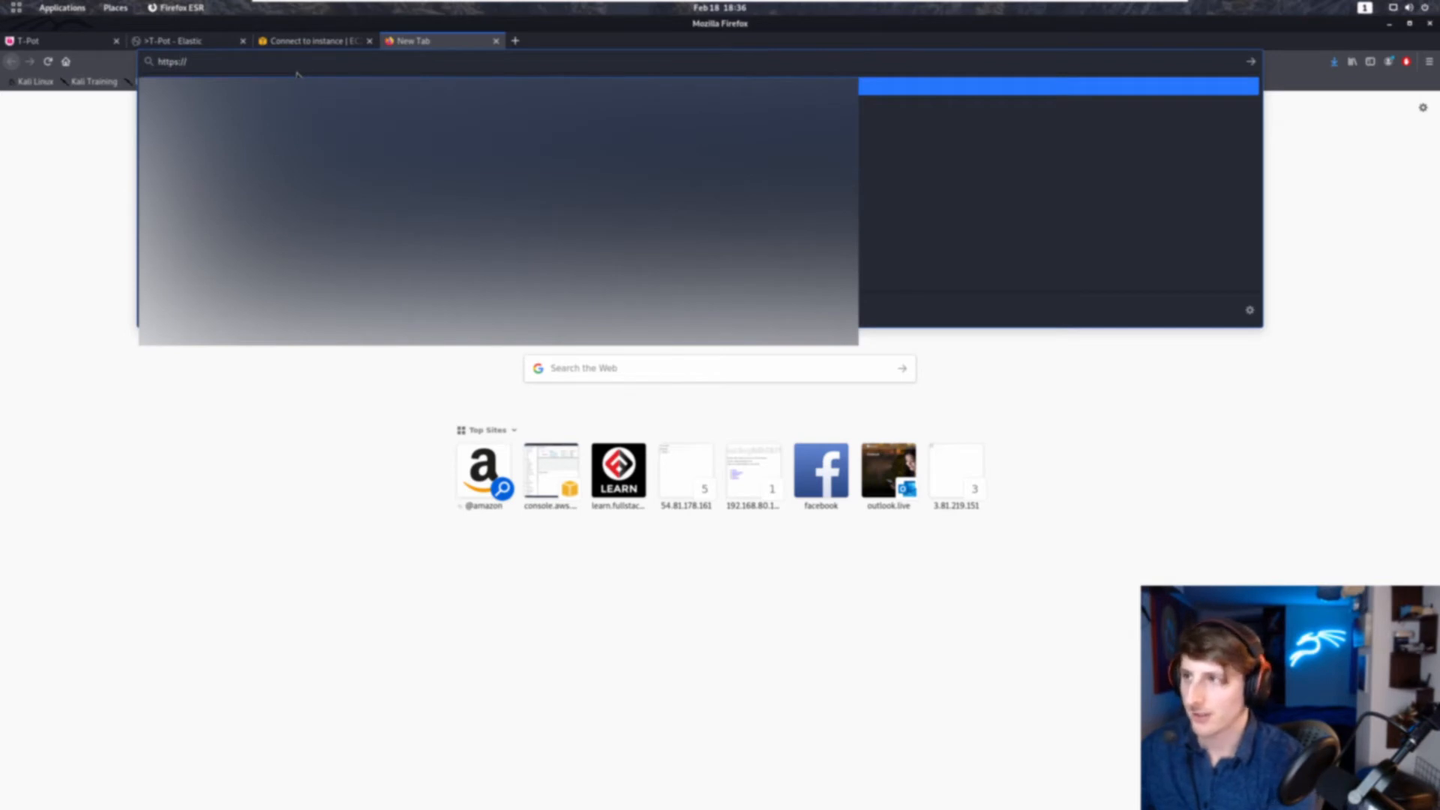
pyautogui.write('github')
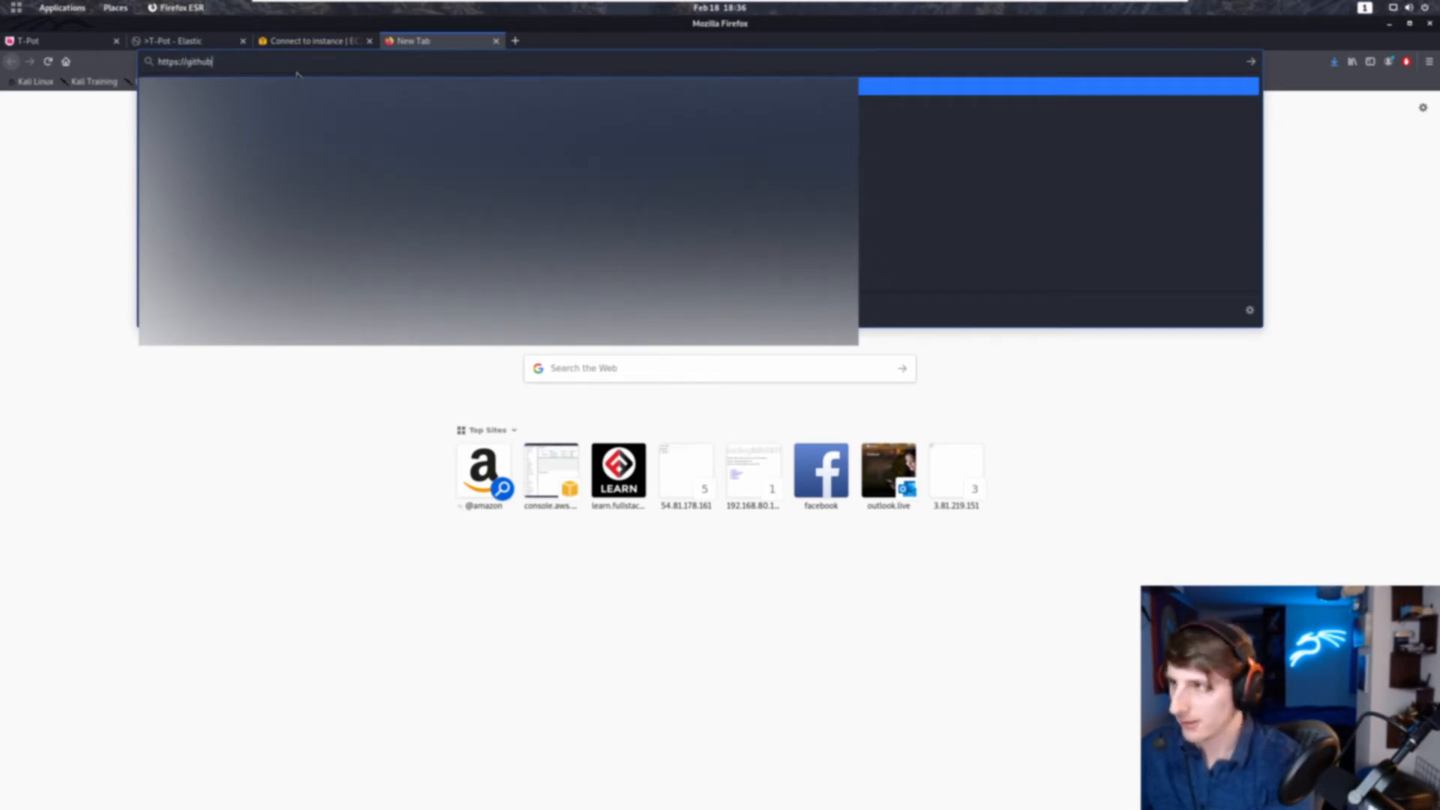
pyautogui.write('.com/telek')
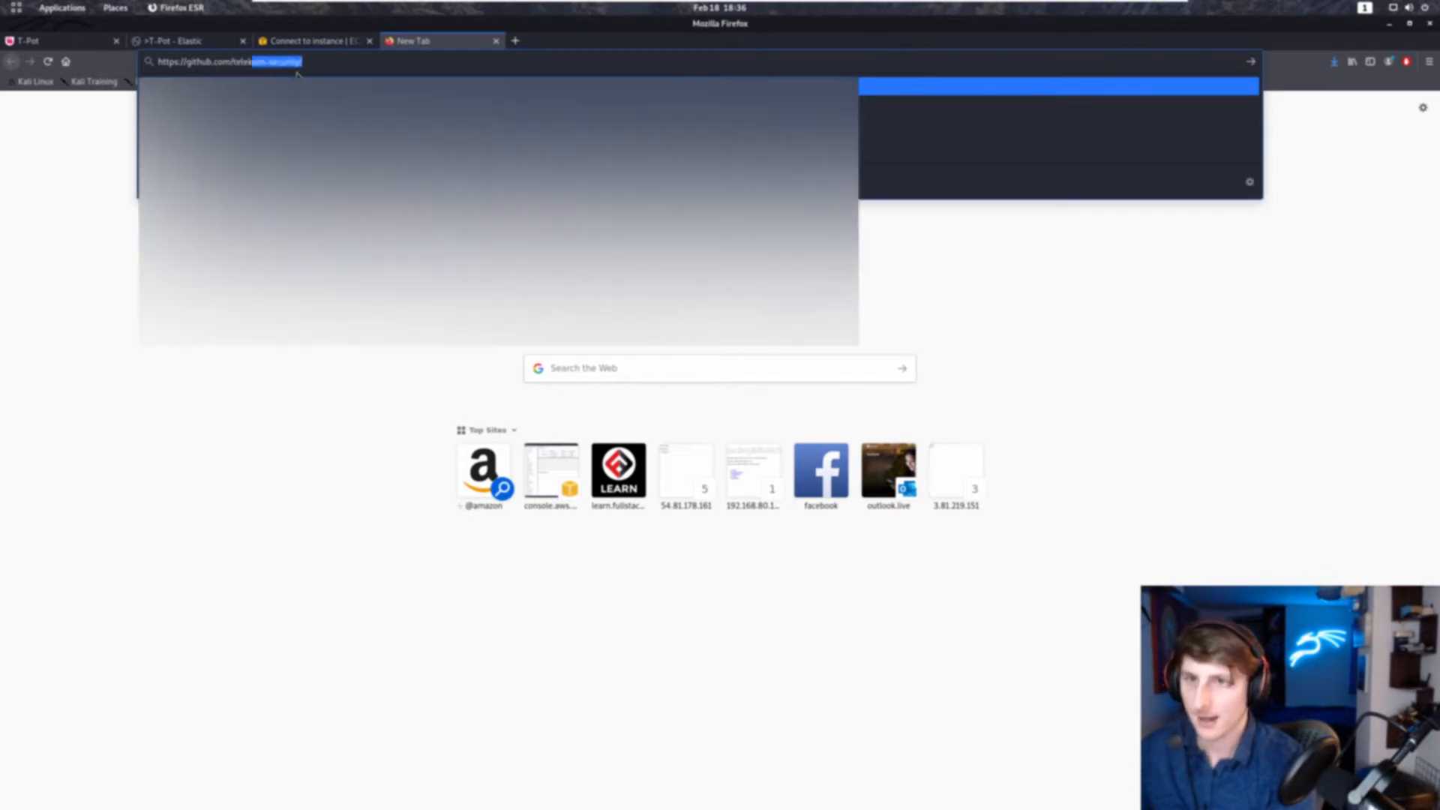
pyautogui.write('om')
pyautogui.press('Right')
pyautogui.press('Return')
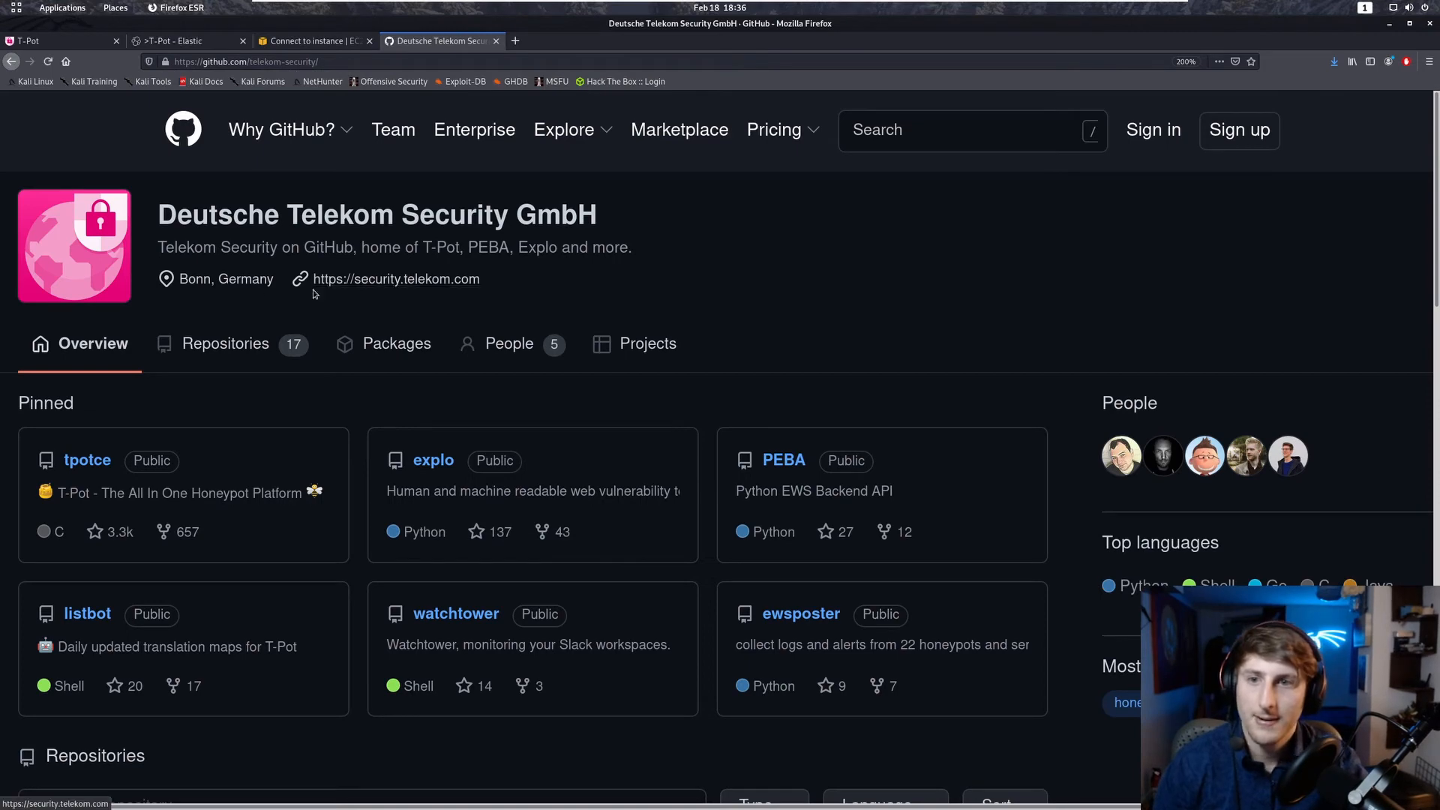
# Open the tpotce repository from the Deutsche Telekom Security organization's repository list.
pyautogui.scroll(-3, 361, 396)
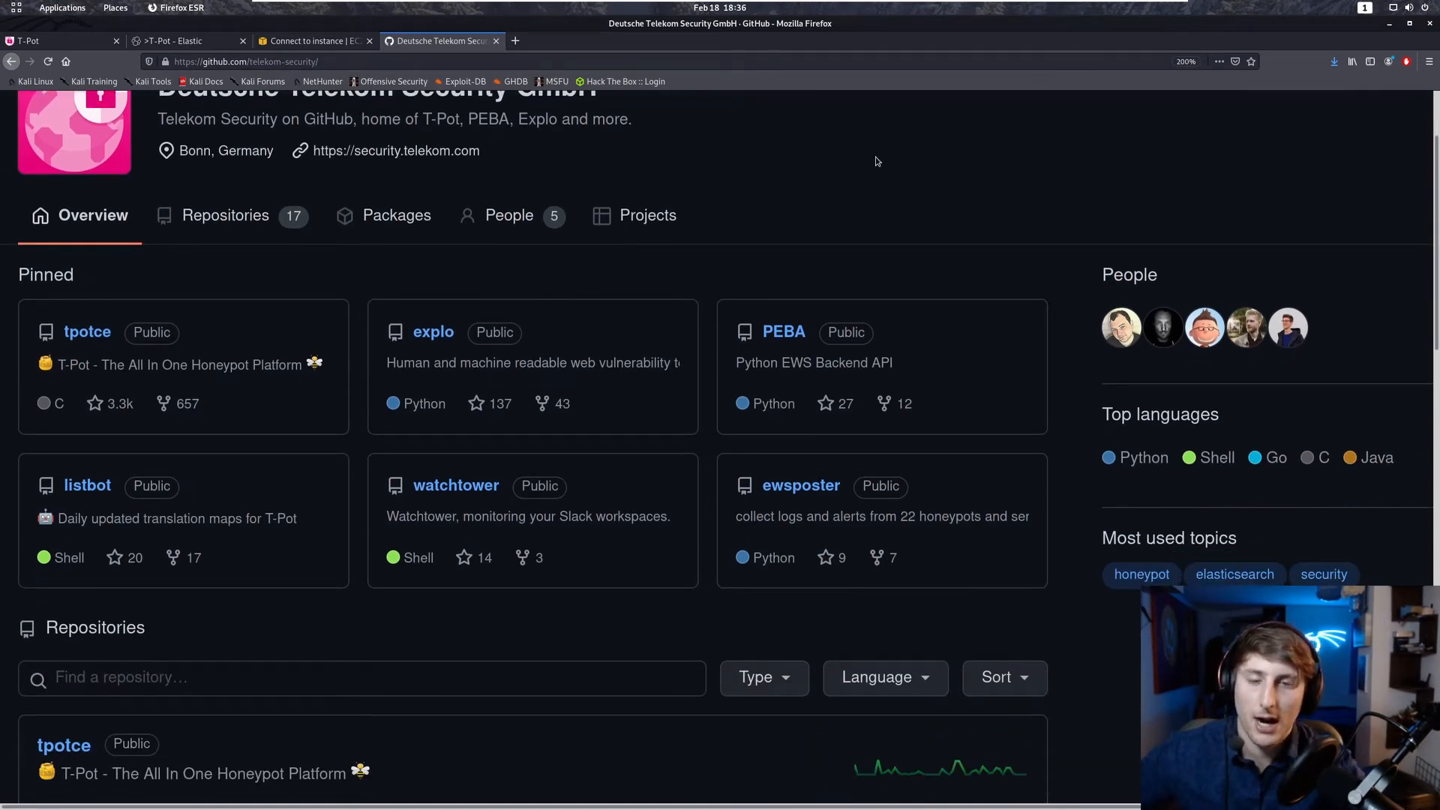
pyautogui.scroll(-10, 273, 303)
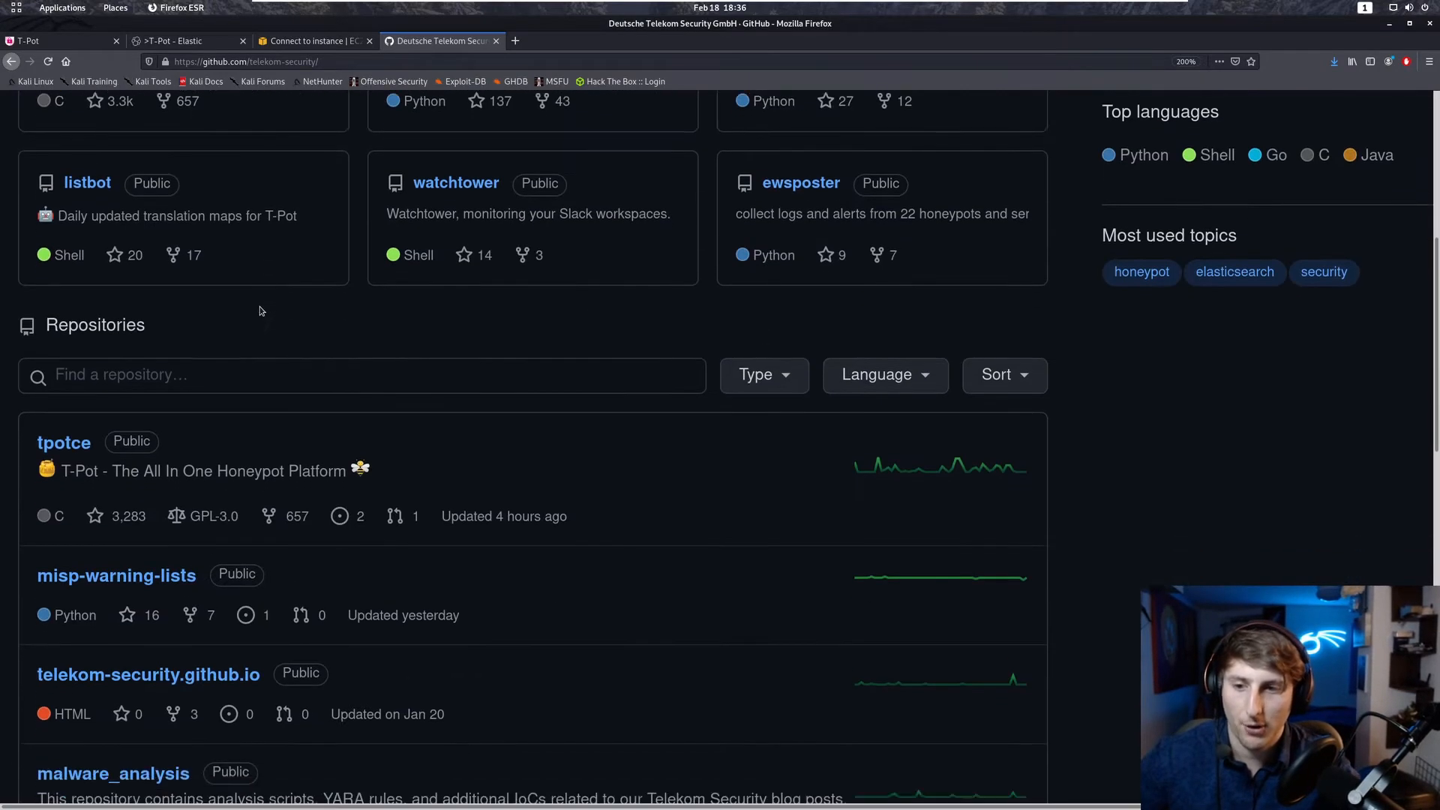
pyautogui.scroll(15, 261, 311)
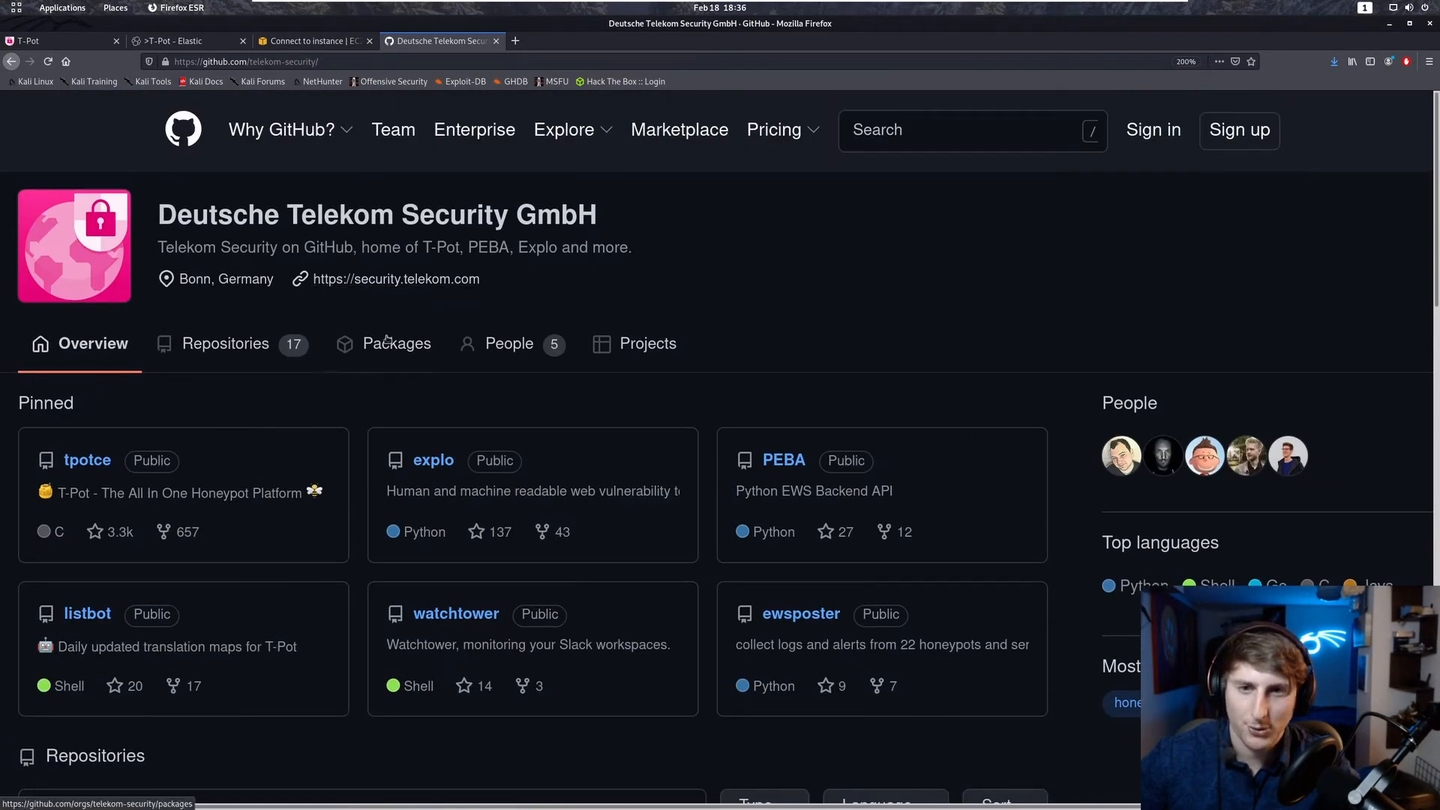
pyautogui.click(207, 360)
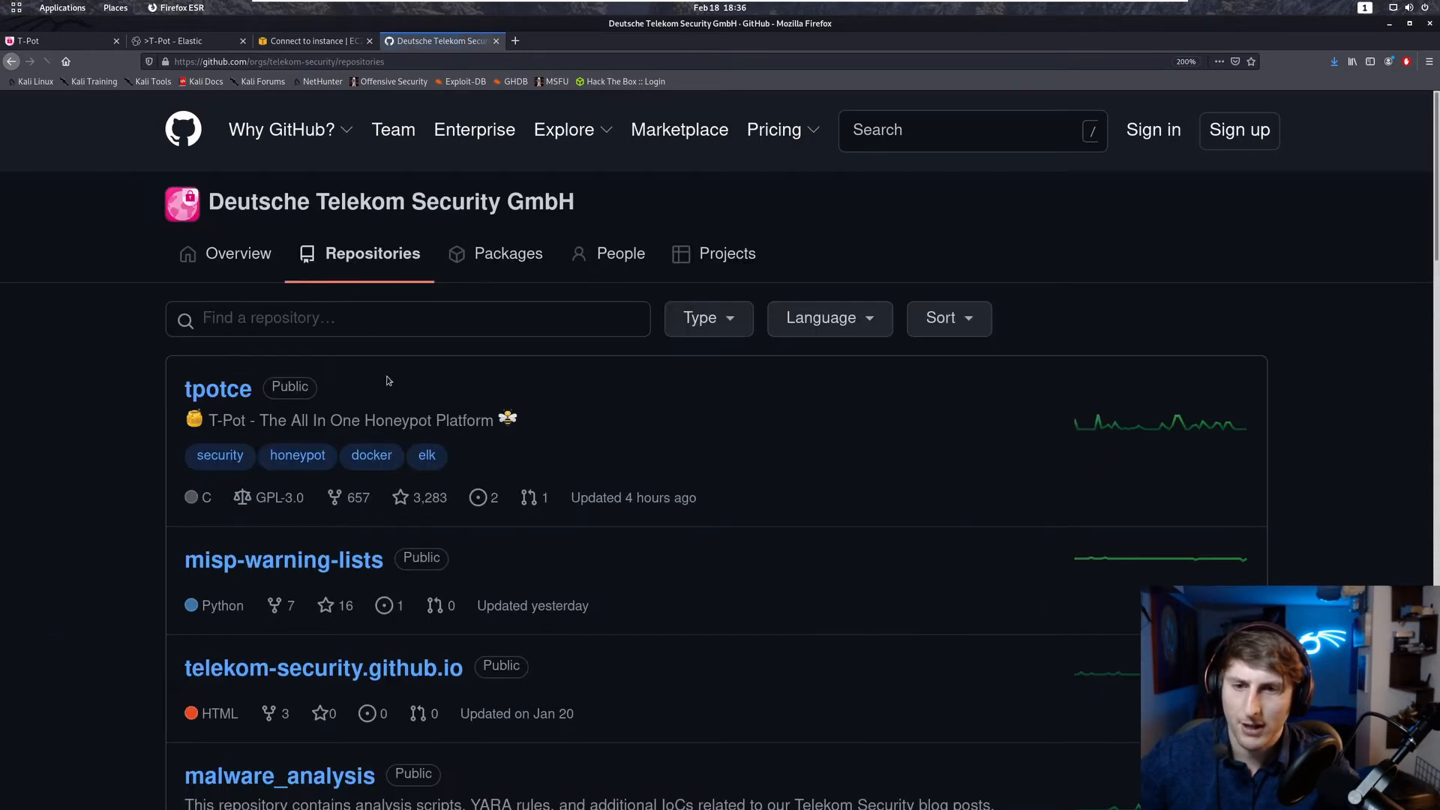
pyautogui.click(222, 401)
# Examine the tpotce repository's files and README for the supported operating system, bundled honeypots and included tools.
pyautogui.scroll(-2, 96, 465)
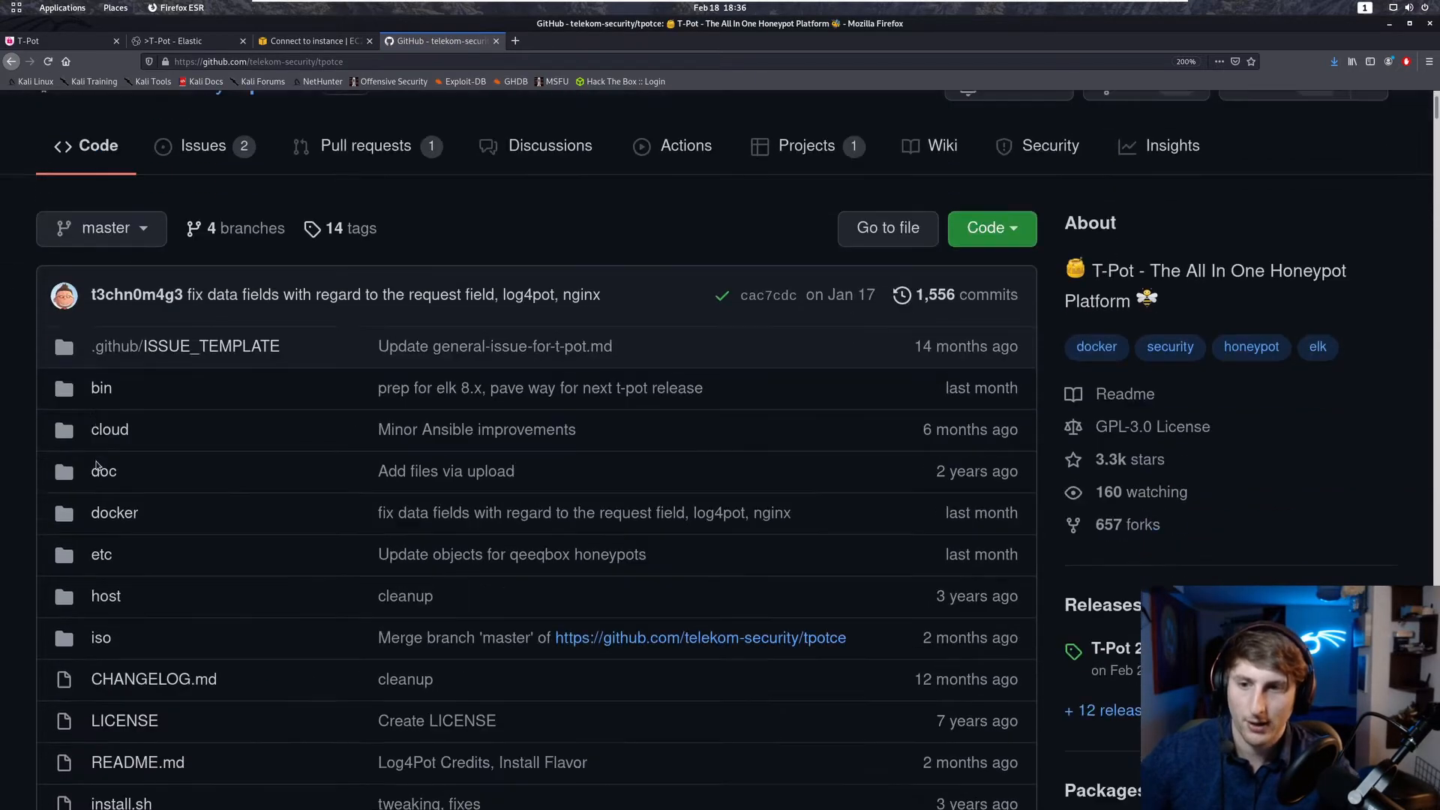
pyautogui.scroll(-10, 96, 463)
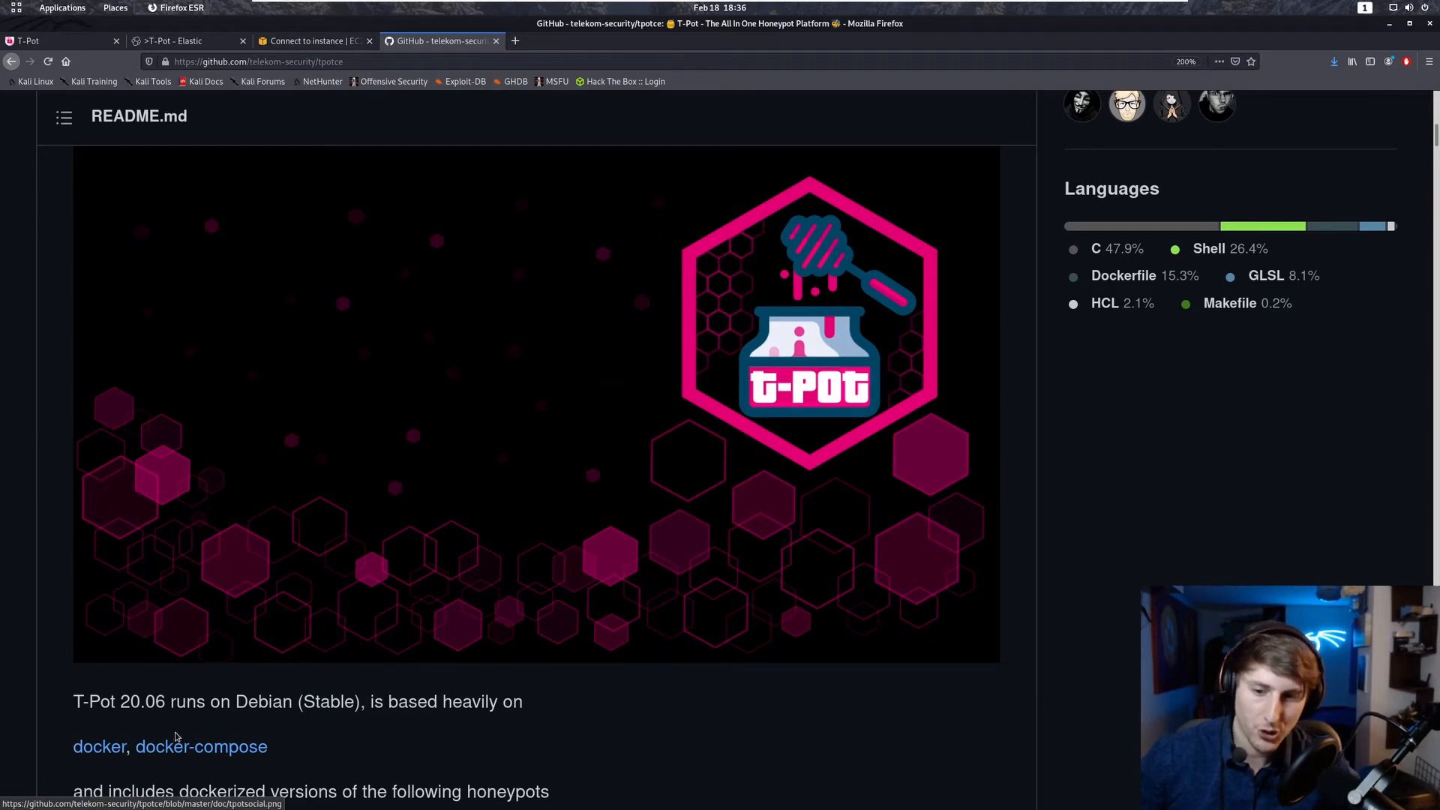
pyautogui.moveTo(170, 705); pyautogui.dragTo(346, 705)
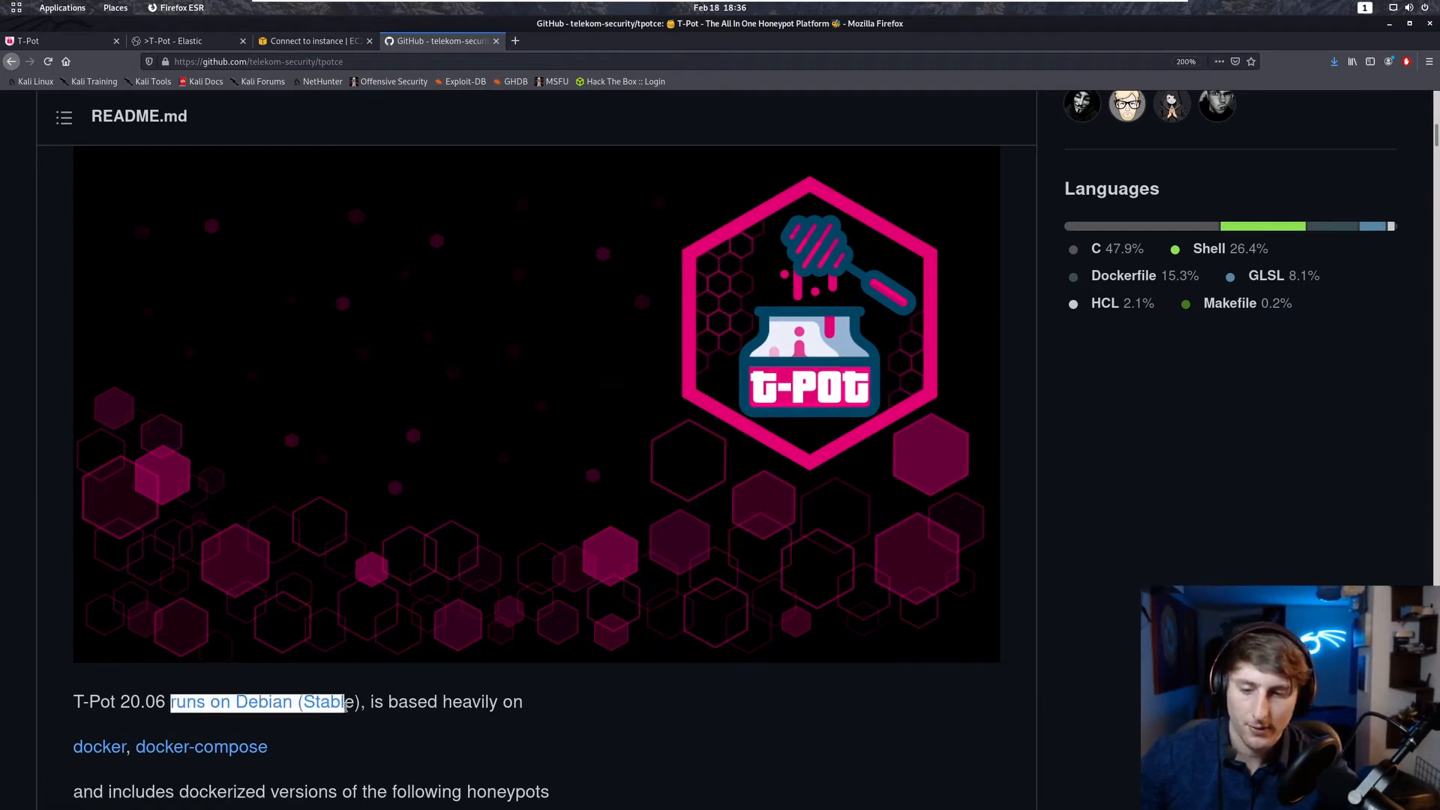
pyautogui.scroll(-10, 345, 705)
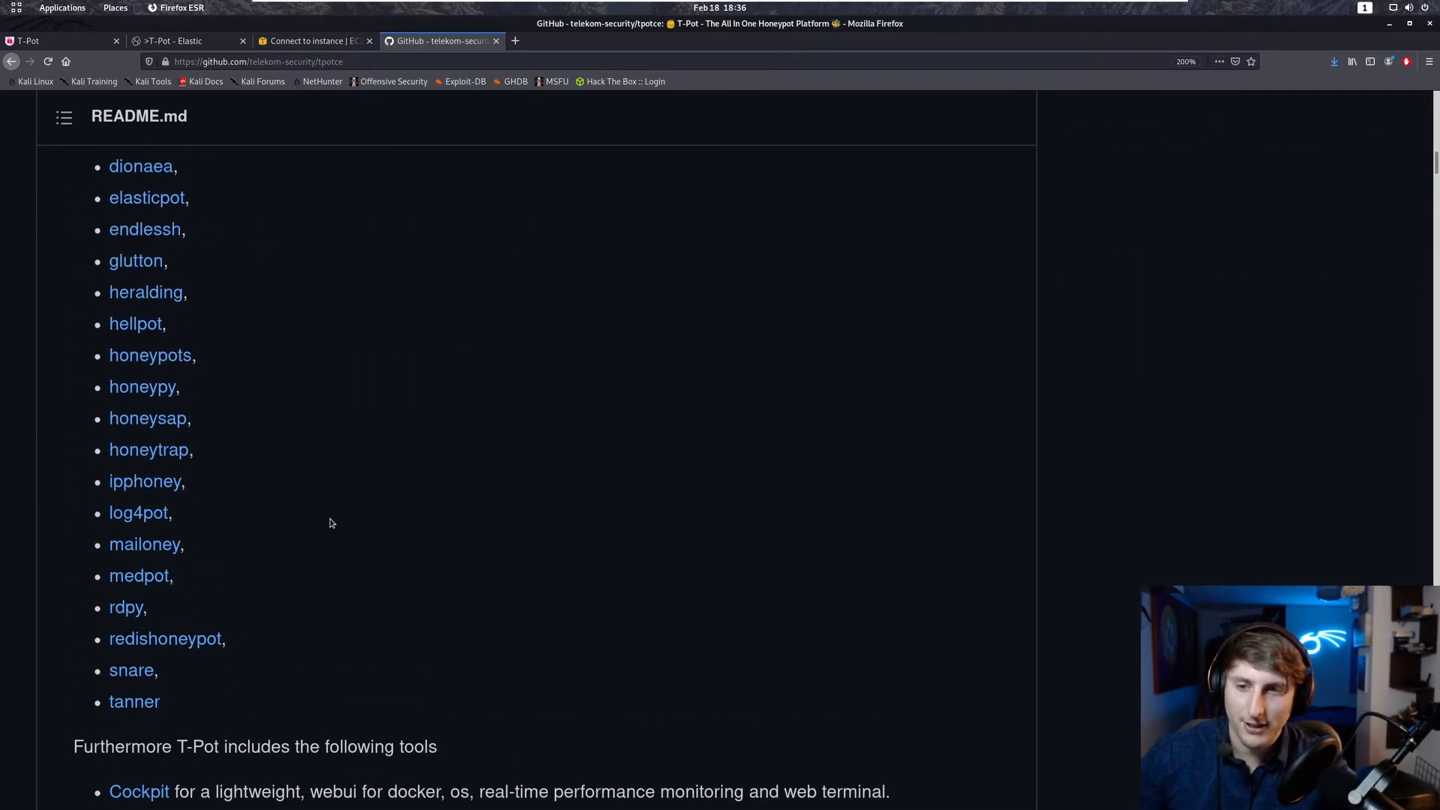
pyautogui.scroll(5, 331, 522)
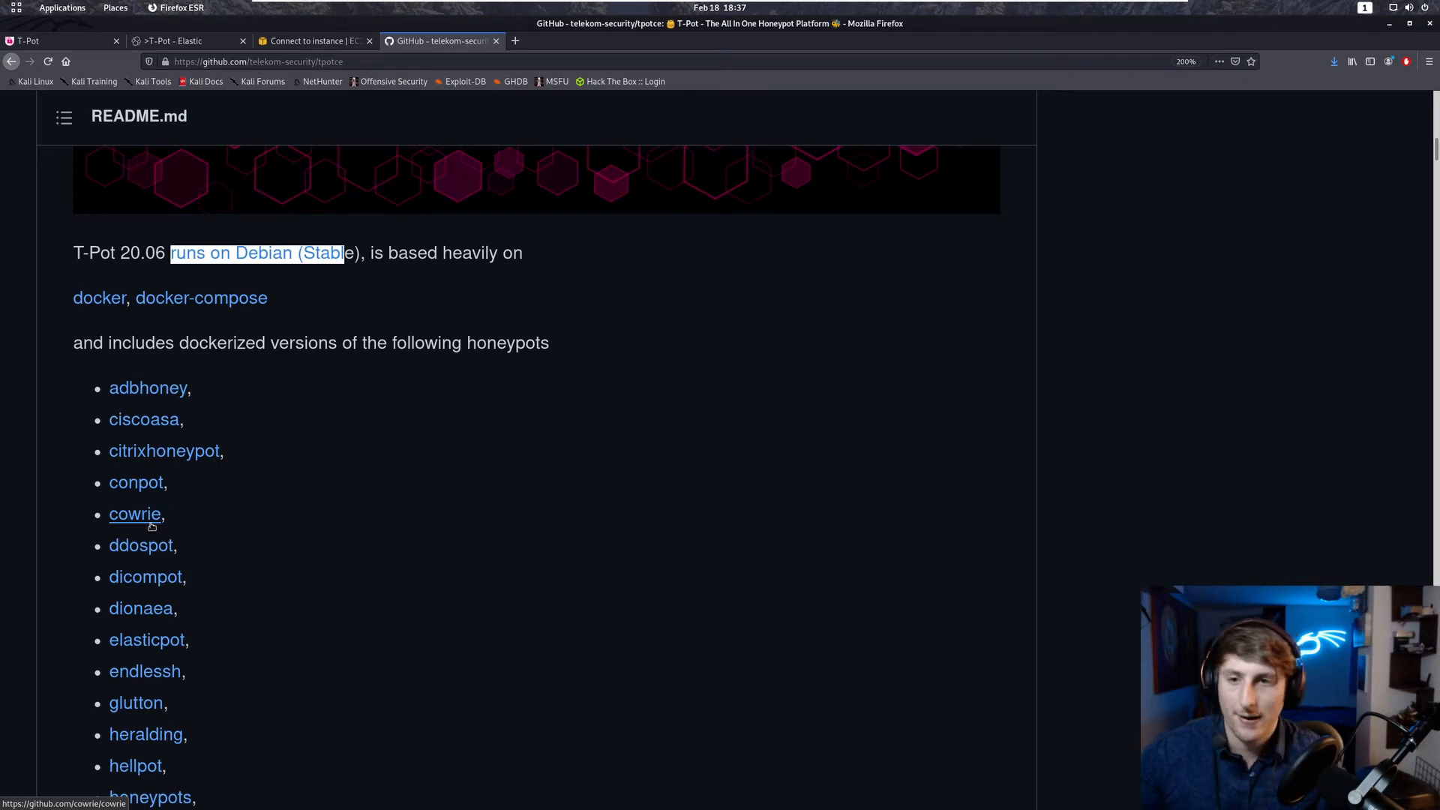
pyautogui.scroll(-5, 157, 686)
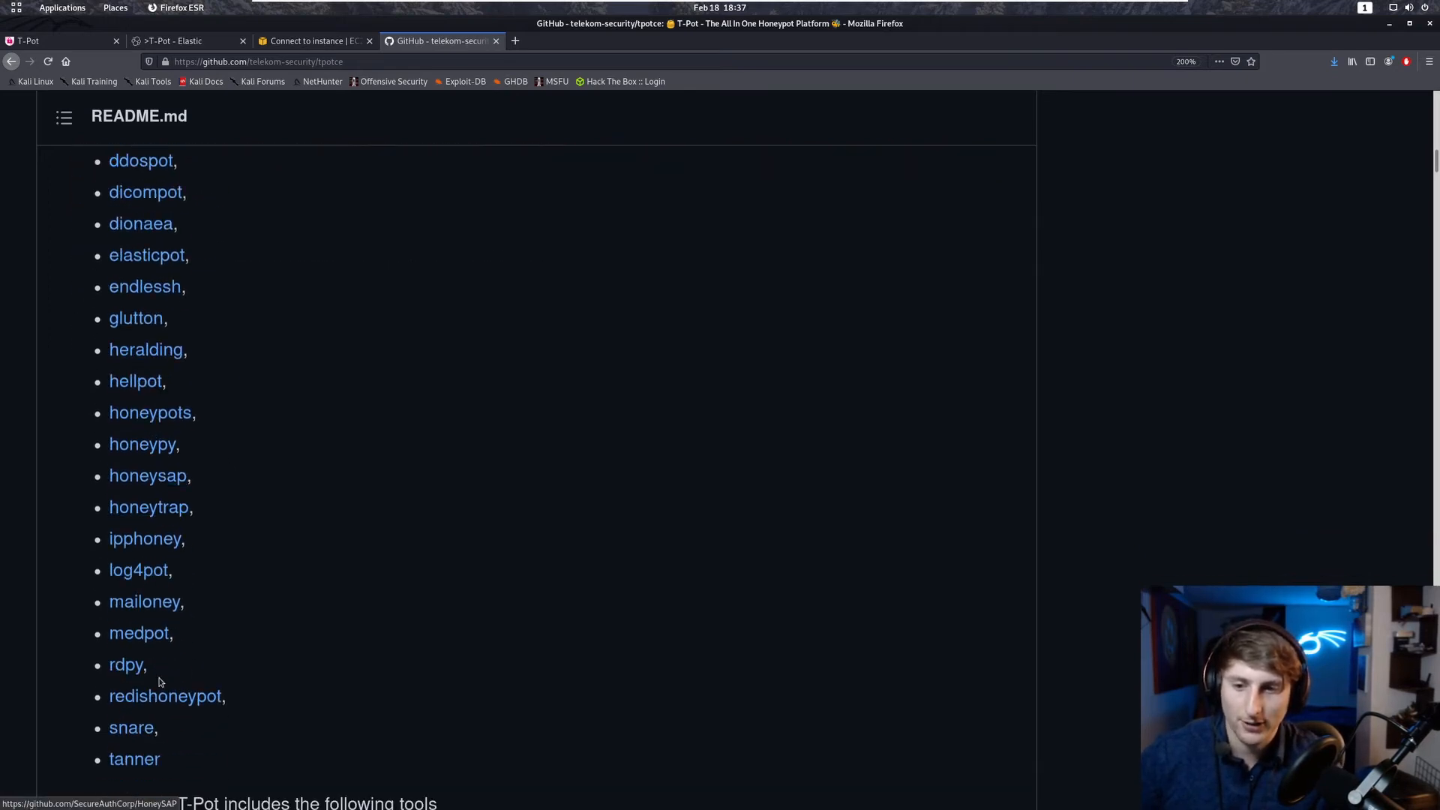
pyautogui.scroll(-6, 159, 681)
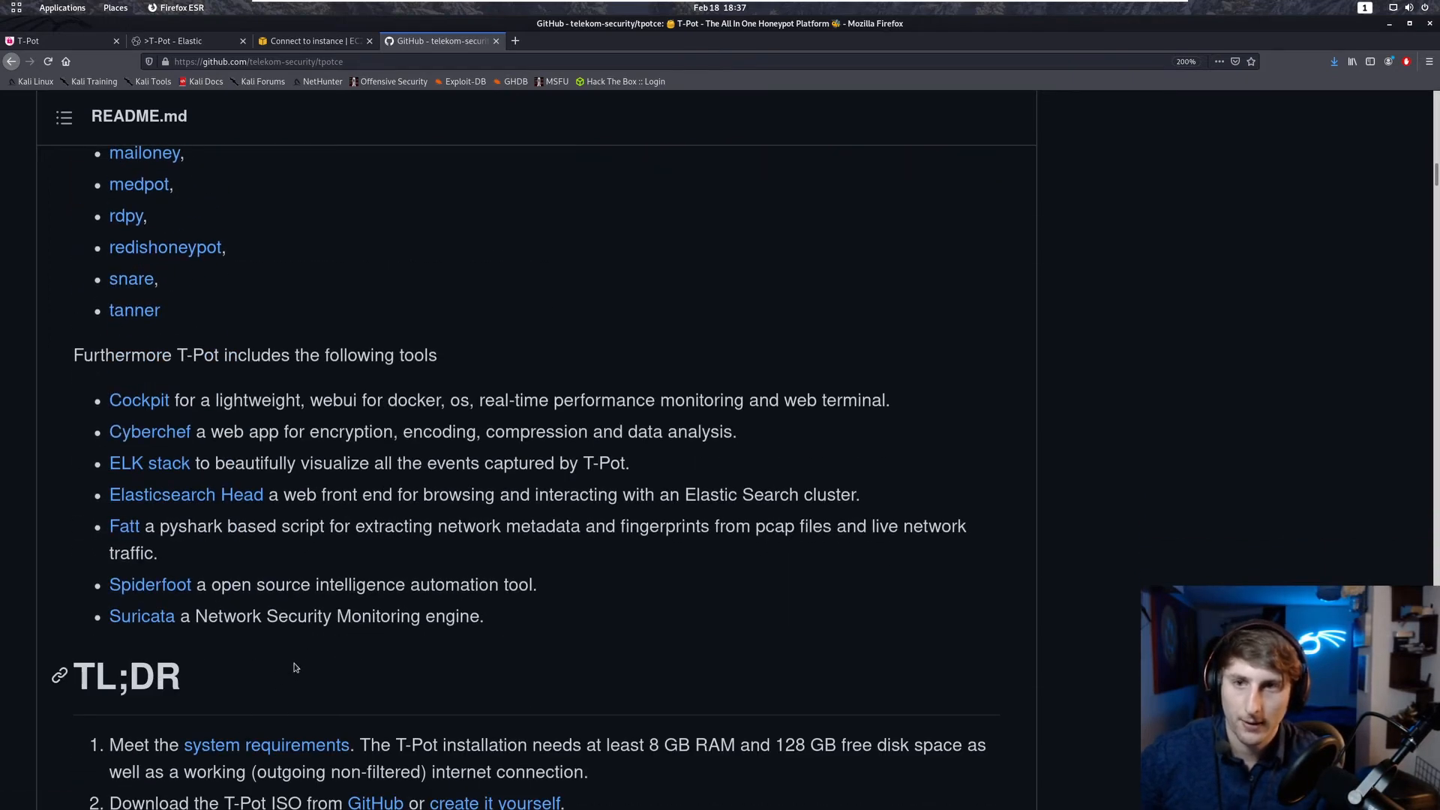
pyautogui.scroll(20, 294, 667)
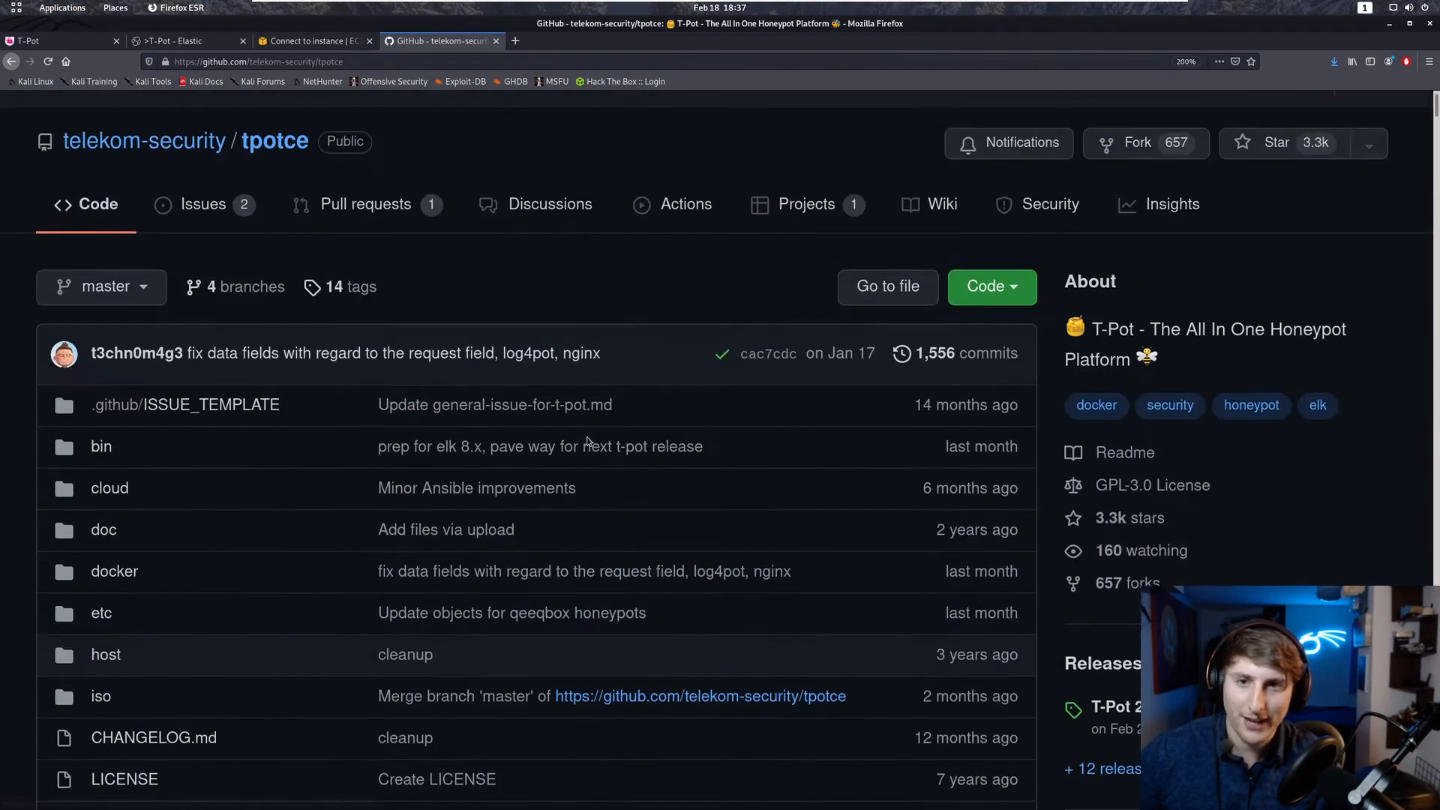
pyautogui.scroll(2, 587, 441)
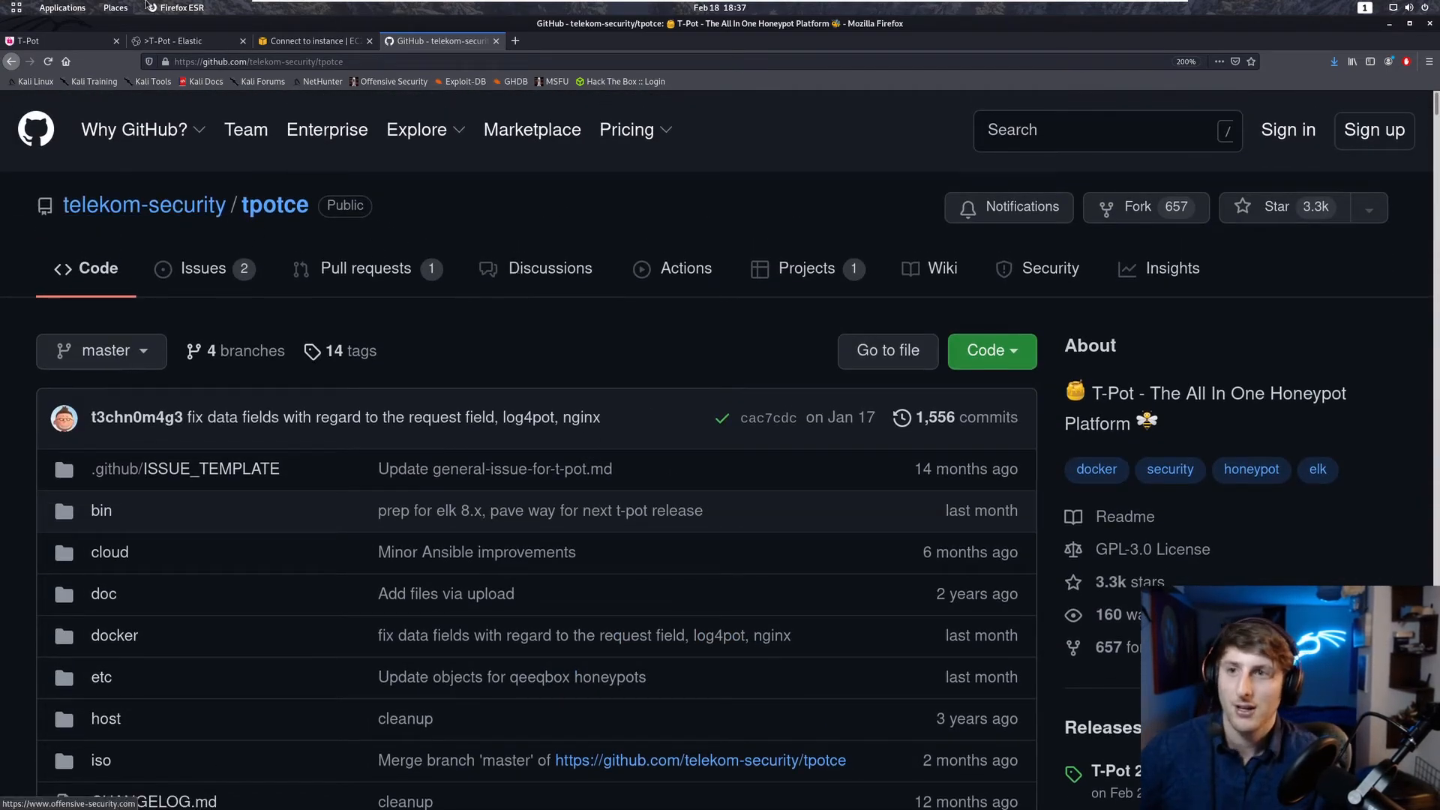
# Switch back to the terminal and highlight the user and host name in the shell prompt.
pyautogui.click(18, 6)
pyautogui.click(455, 553)
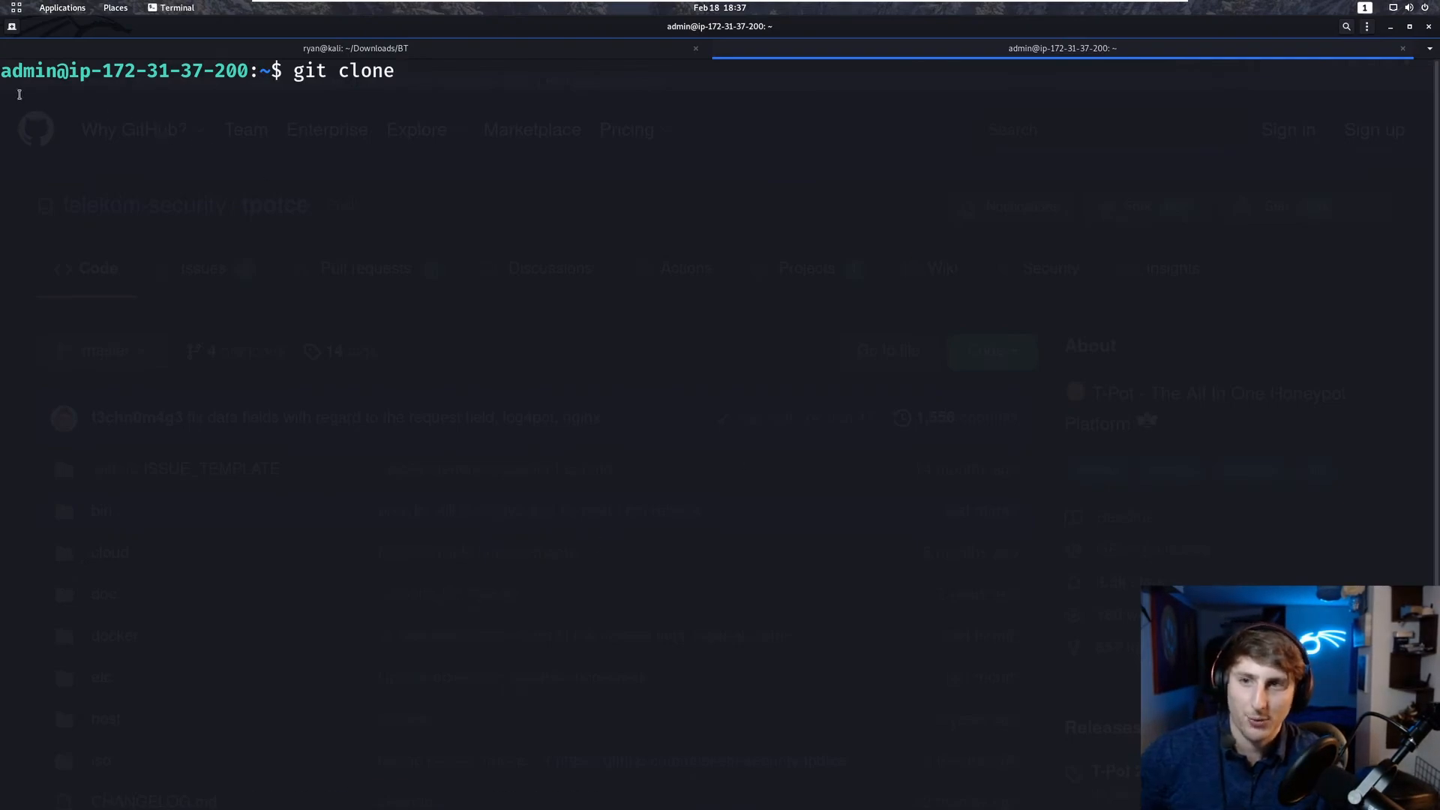
pyautogui.moveTo(4, 73); pyautogui.dragTo(253, 70)
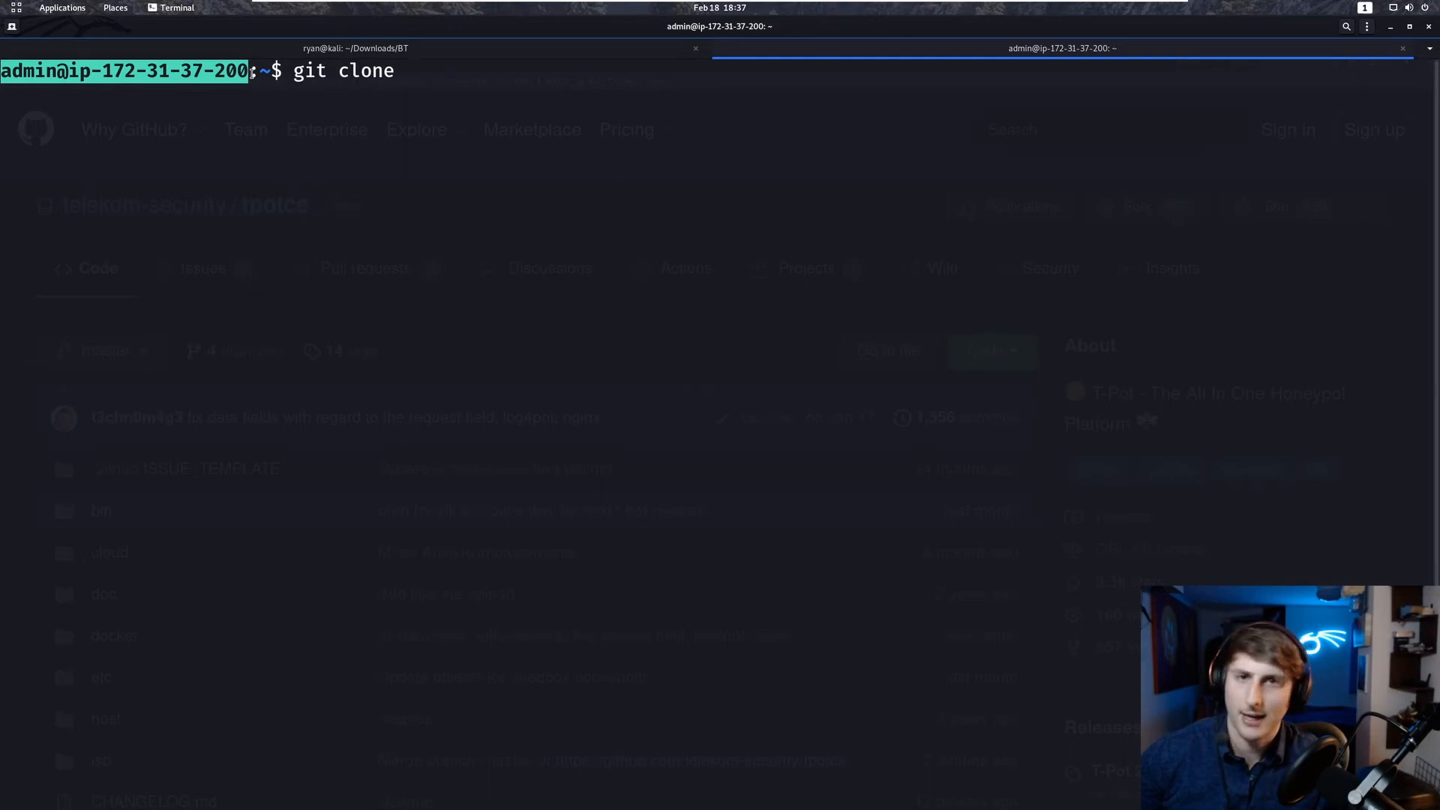
pyautogui.click(61, 71)
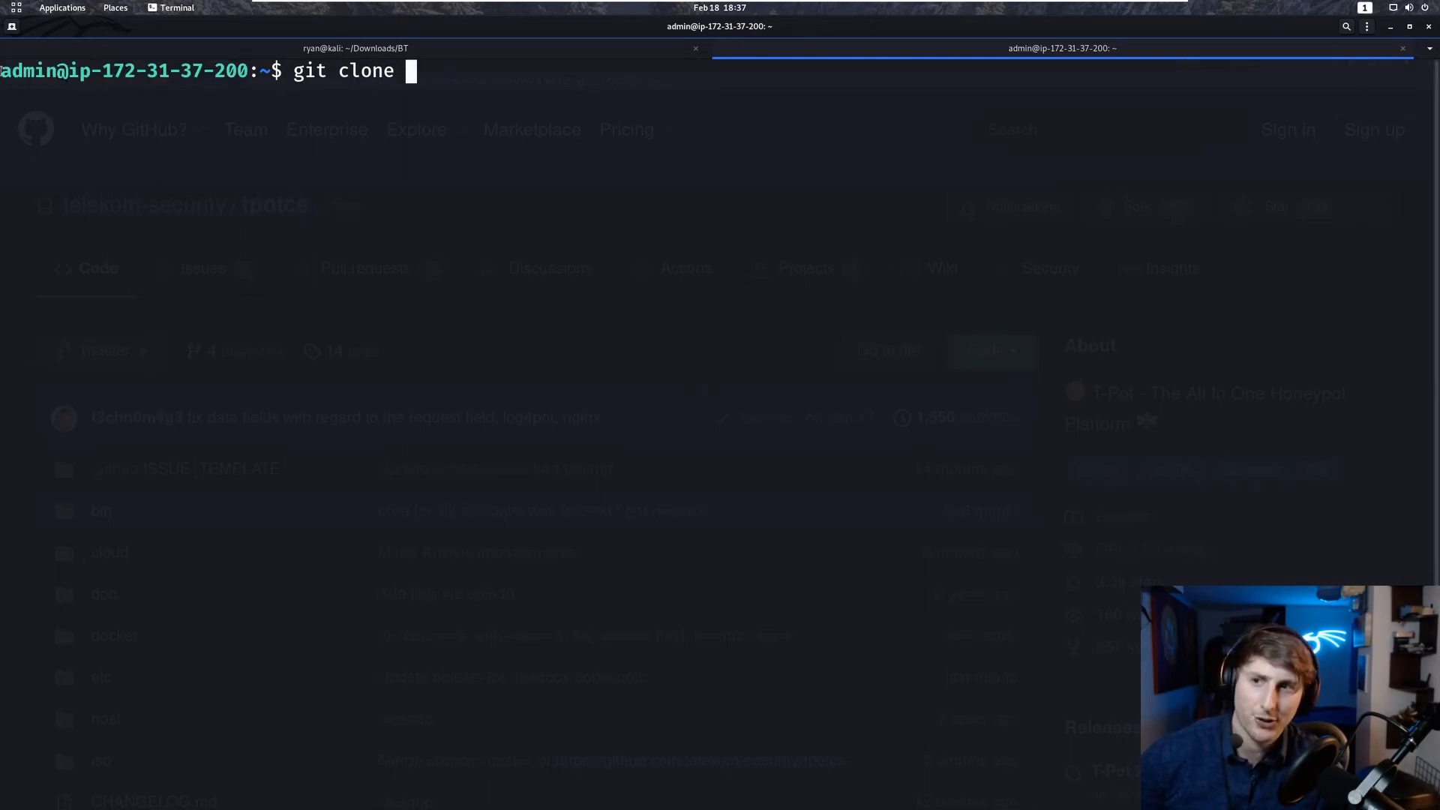
pyautogui.moveTo(3, 71); pyautogui.dragTo(238, 77)
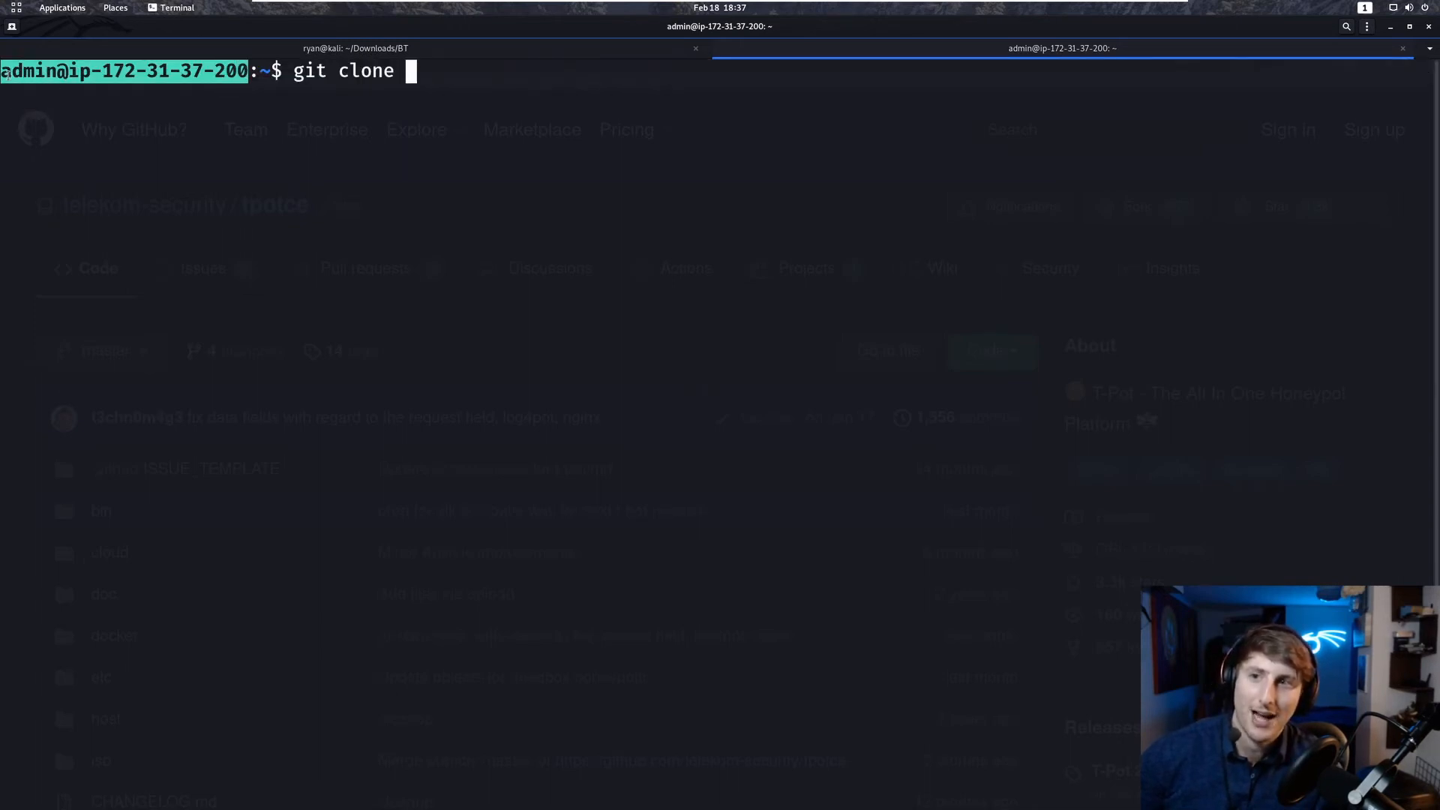
pyautogui.click(174, 71)
pyautogui.doubleClick(244, 71)
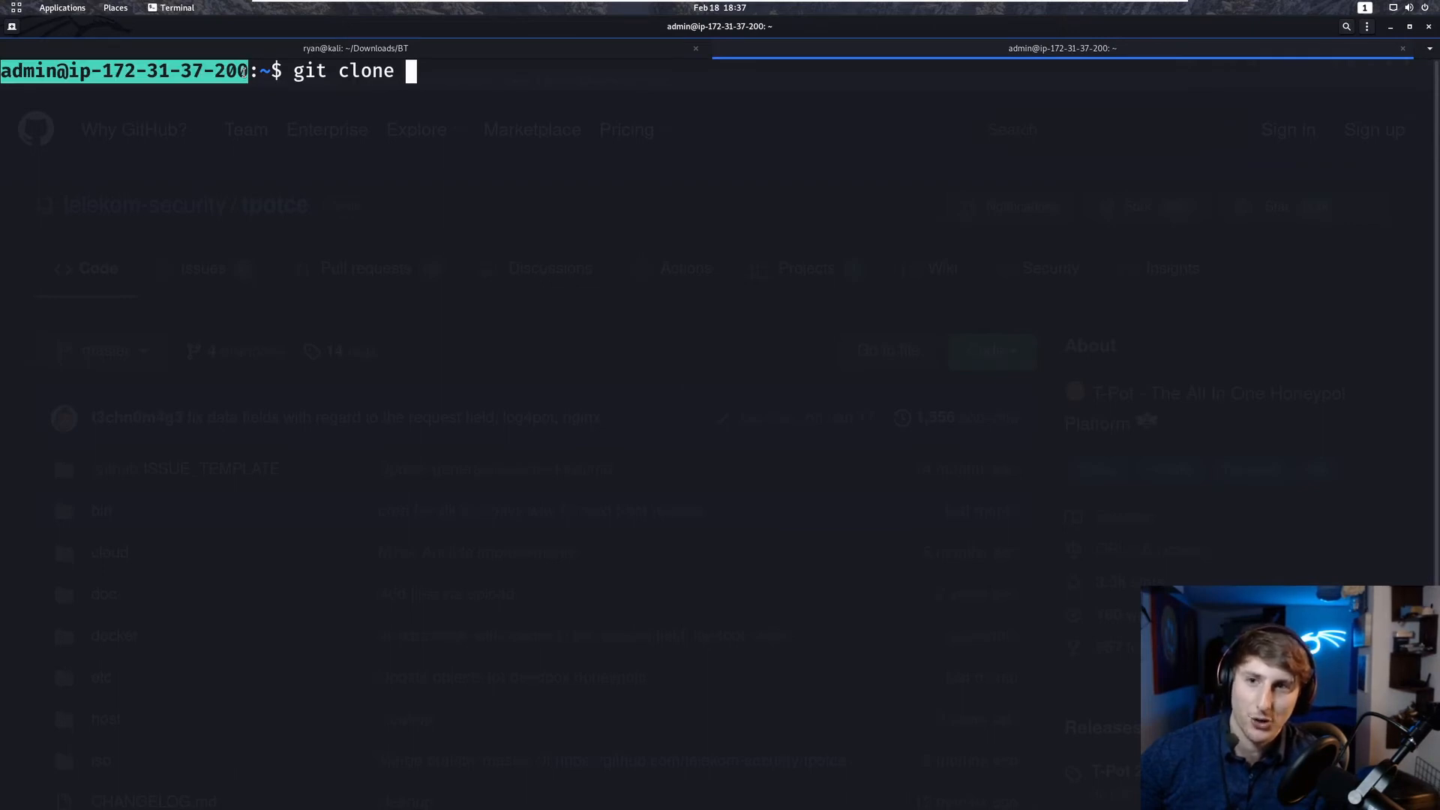
pyautogui.click(244, 70)
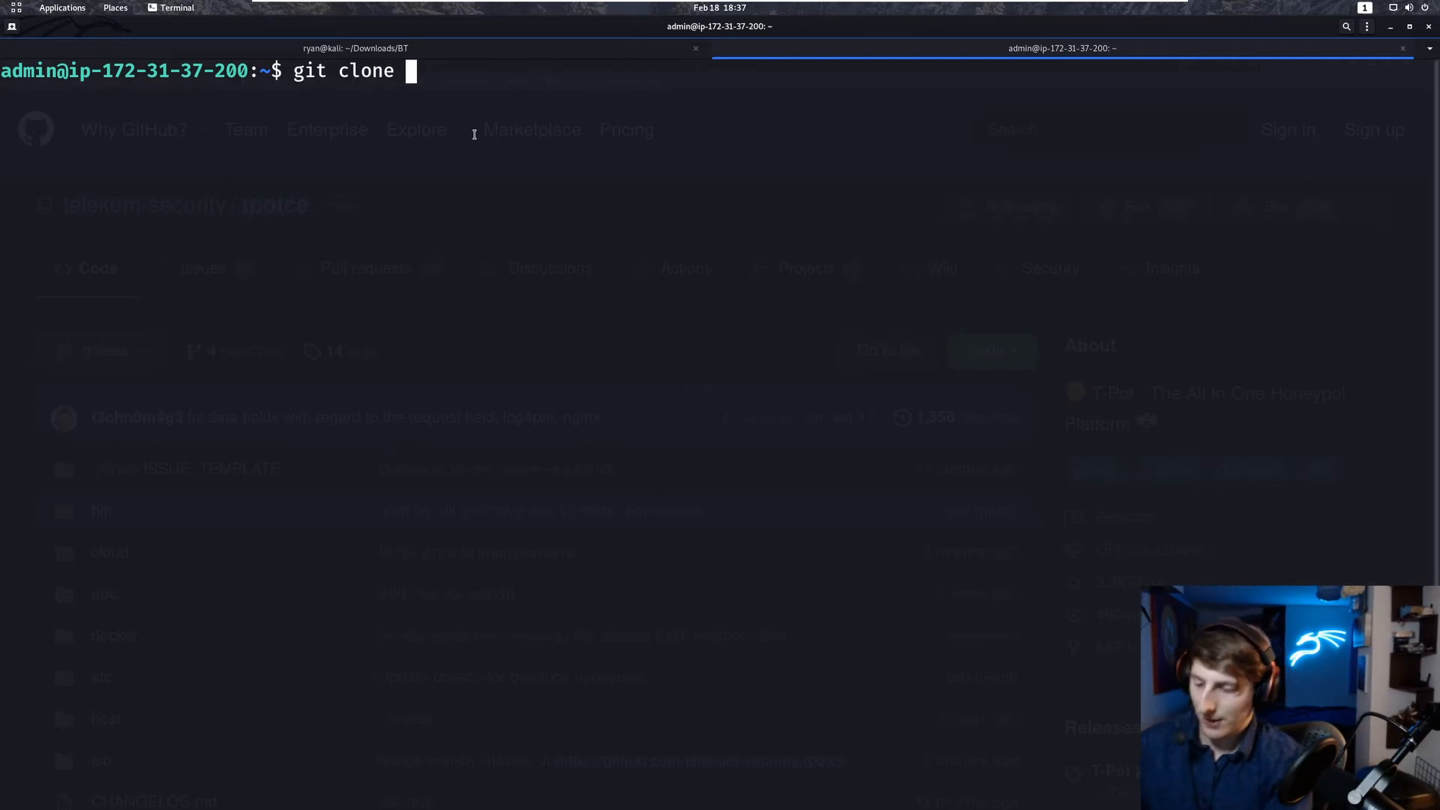
pyautogui.write('git clone ')
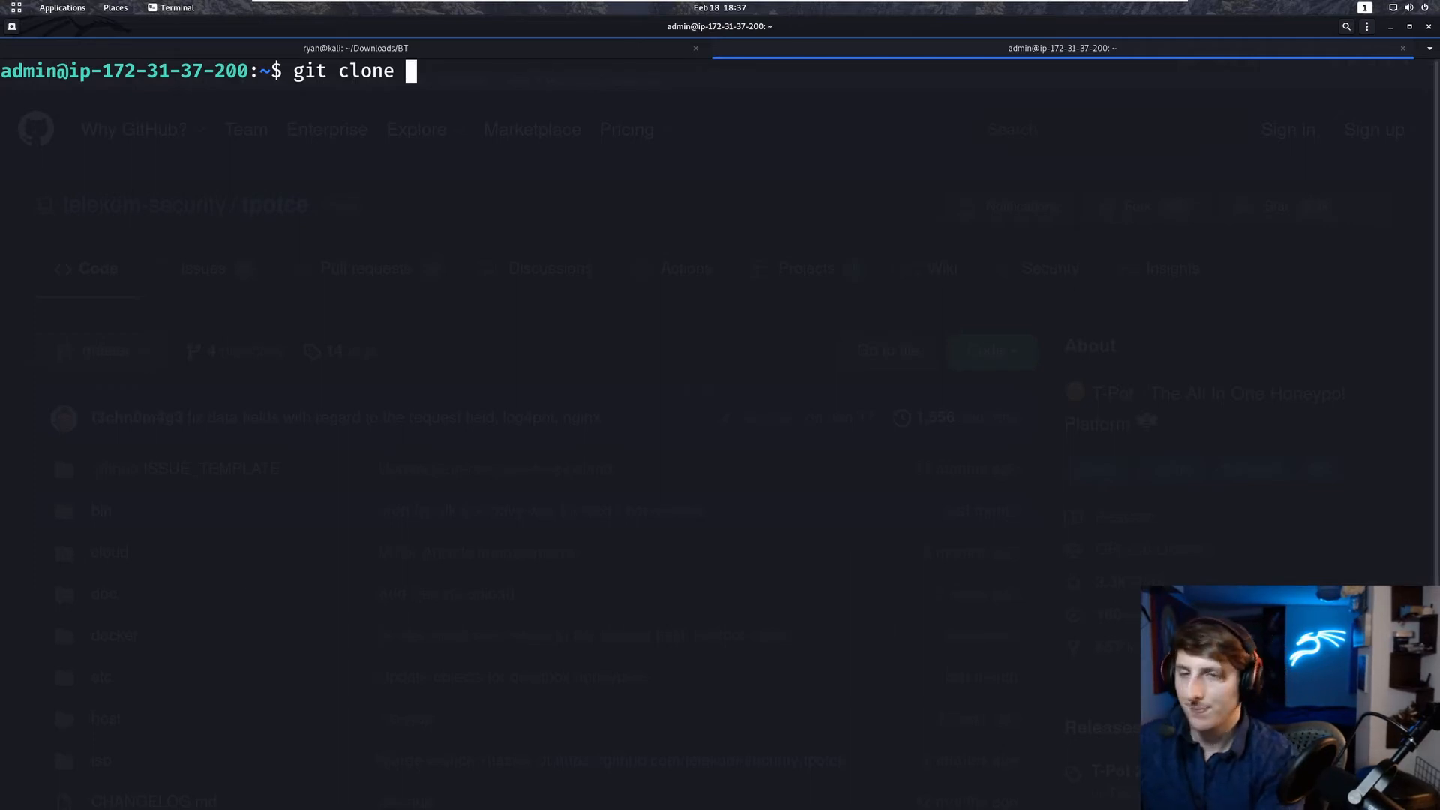
pyautogui.write('https:')
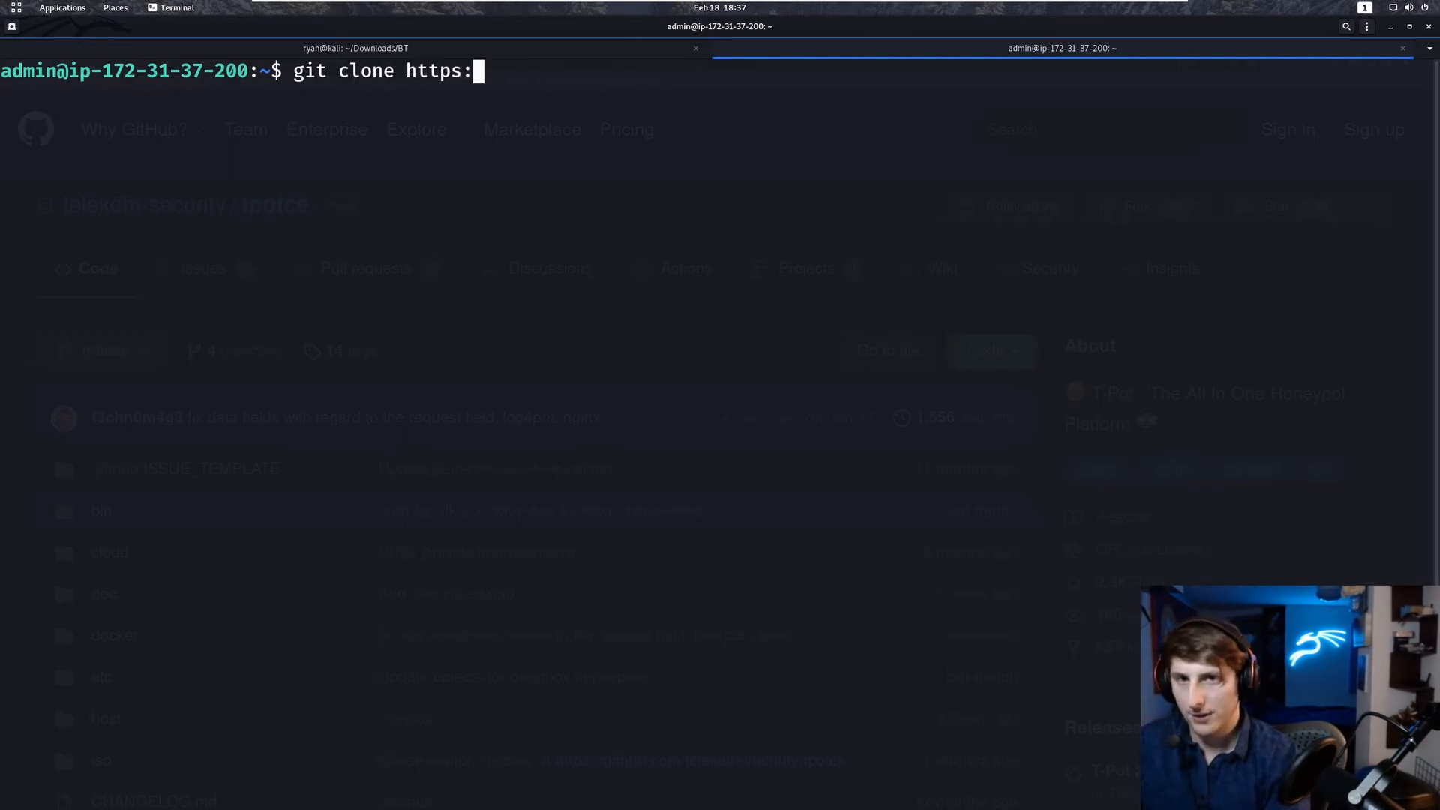
pyautogui.write('//github.com')
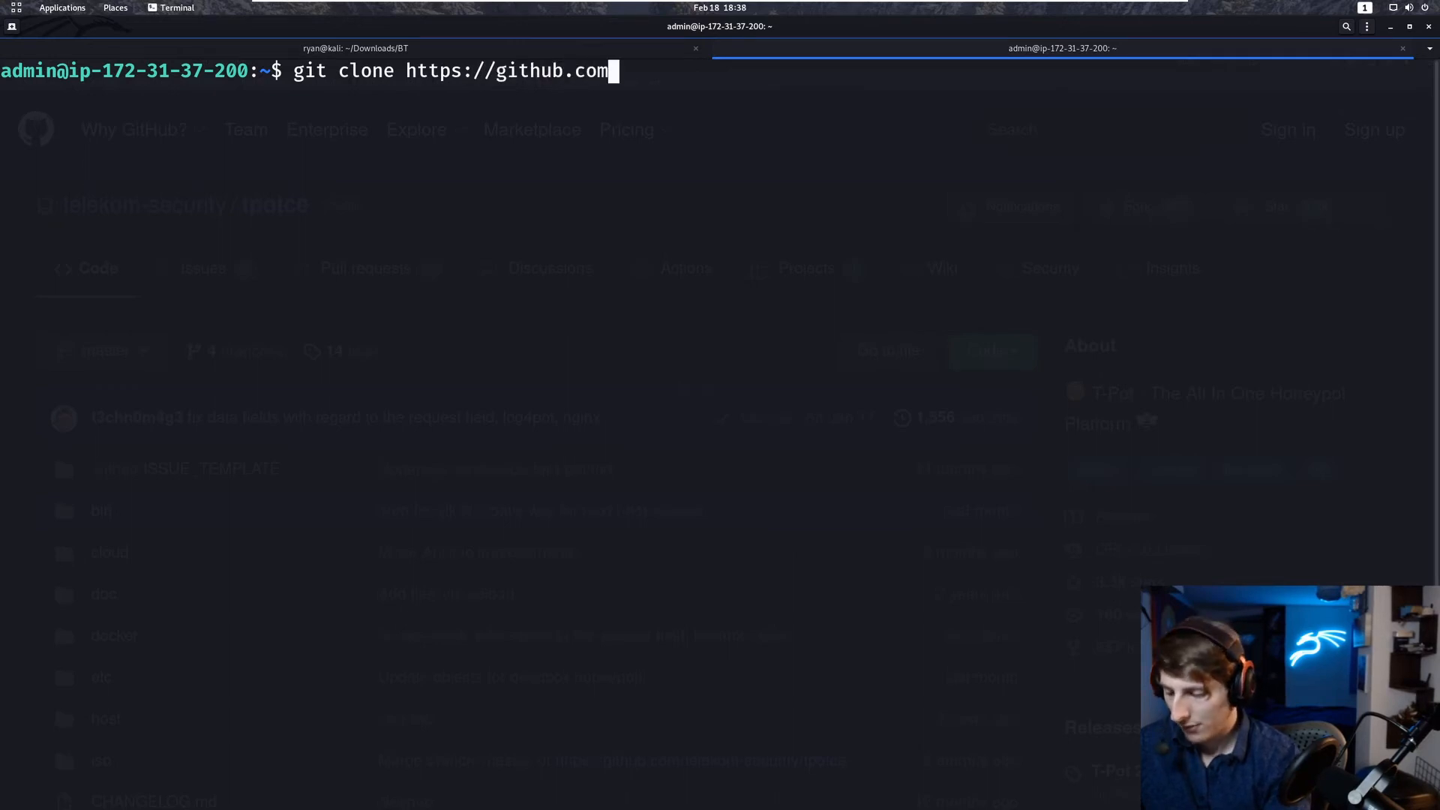
pyautogui.write('/tele')
pyautogui.press('BackSpace')
pyautogui.press('BackSpace')
pyautogui.press('BackSpace')
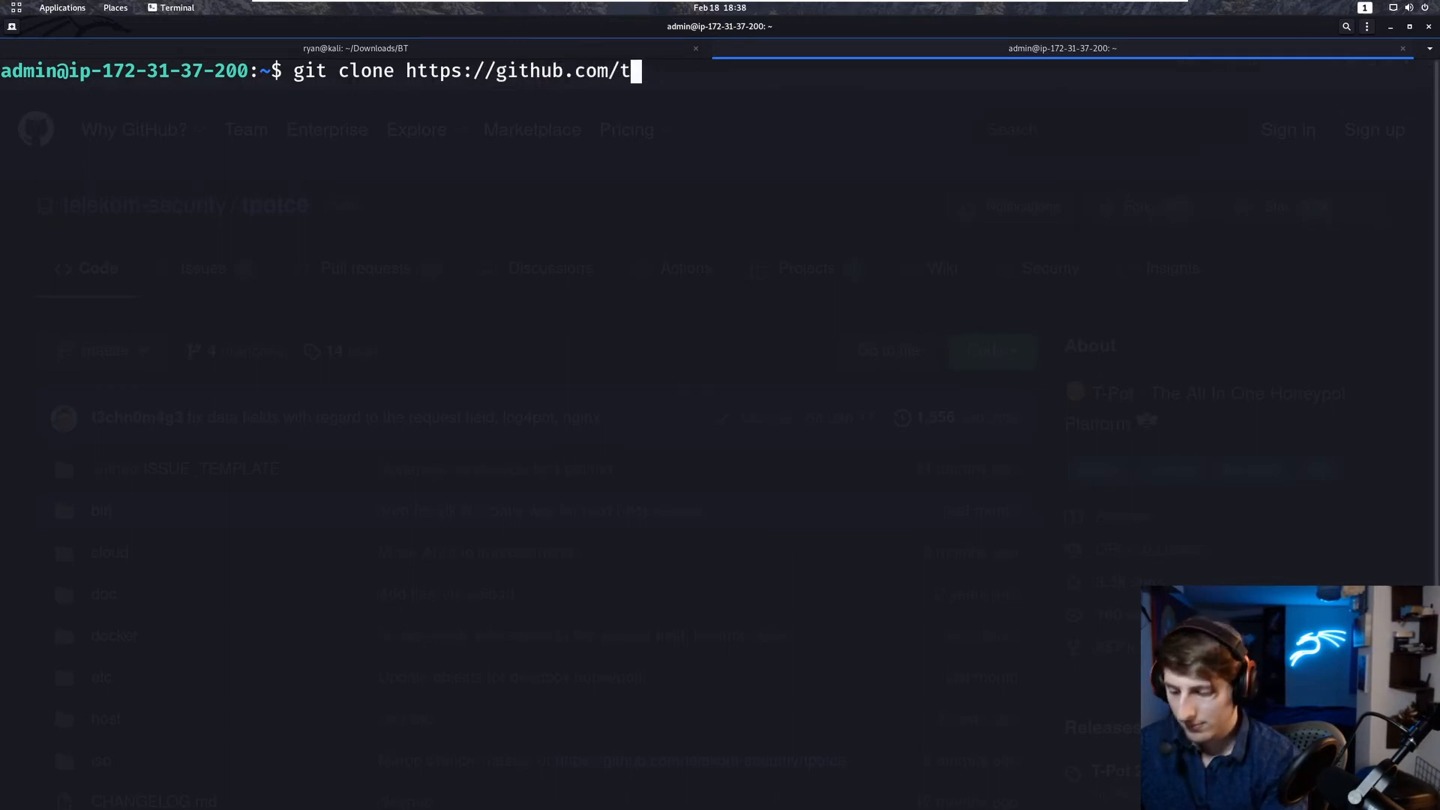
pyautogui.write('lekom')
pyautogui.press('BackSpace')
pyautogui.press('BackSpace')
pyautogui.press('BackSpace')
pyautogui.press('BackSpace')
pyautogui.press('BackSpace')
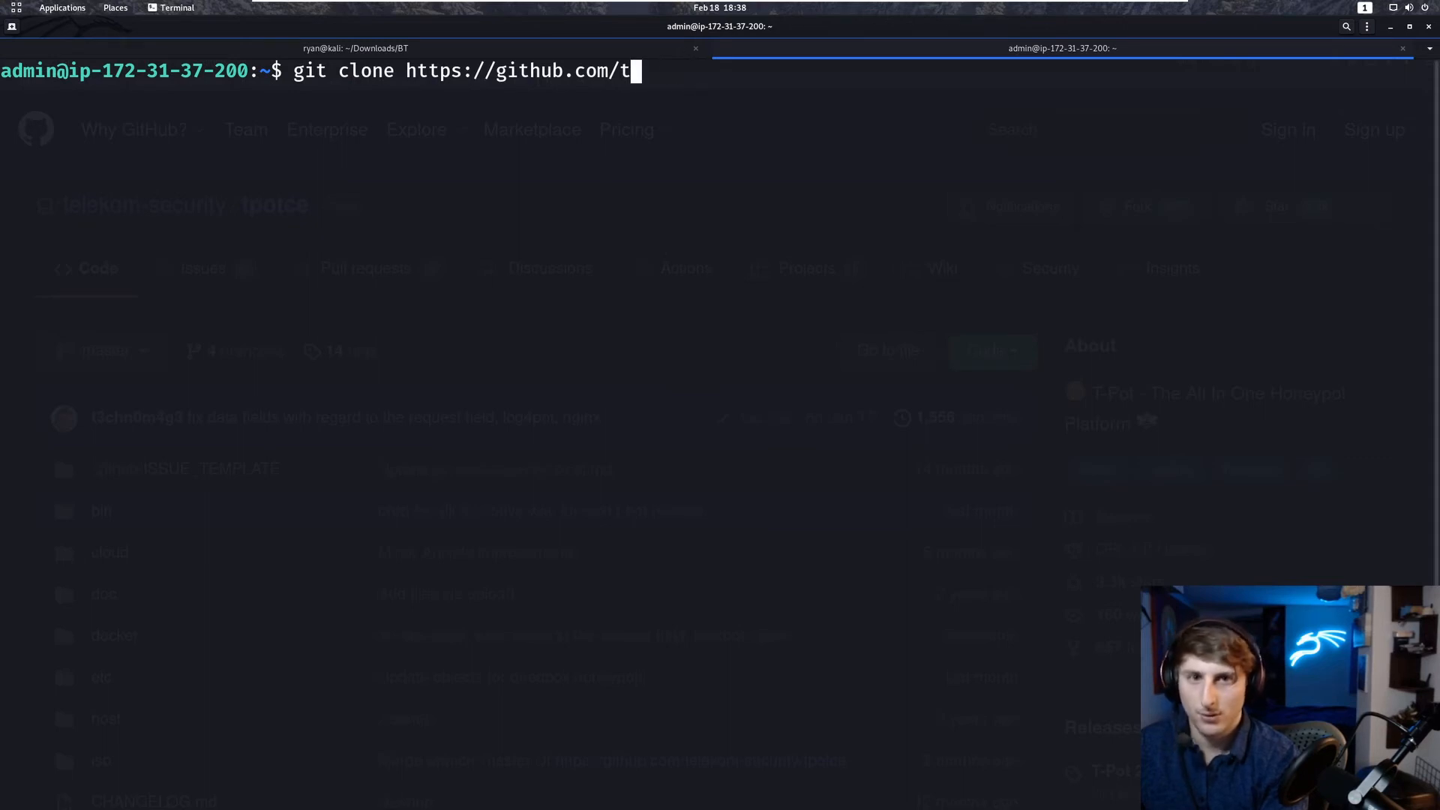
pyautogui.write('eleko')
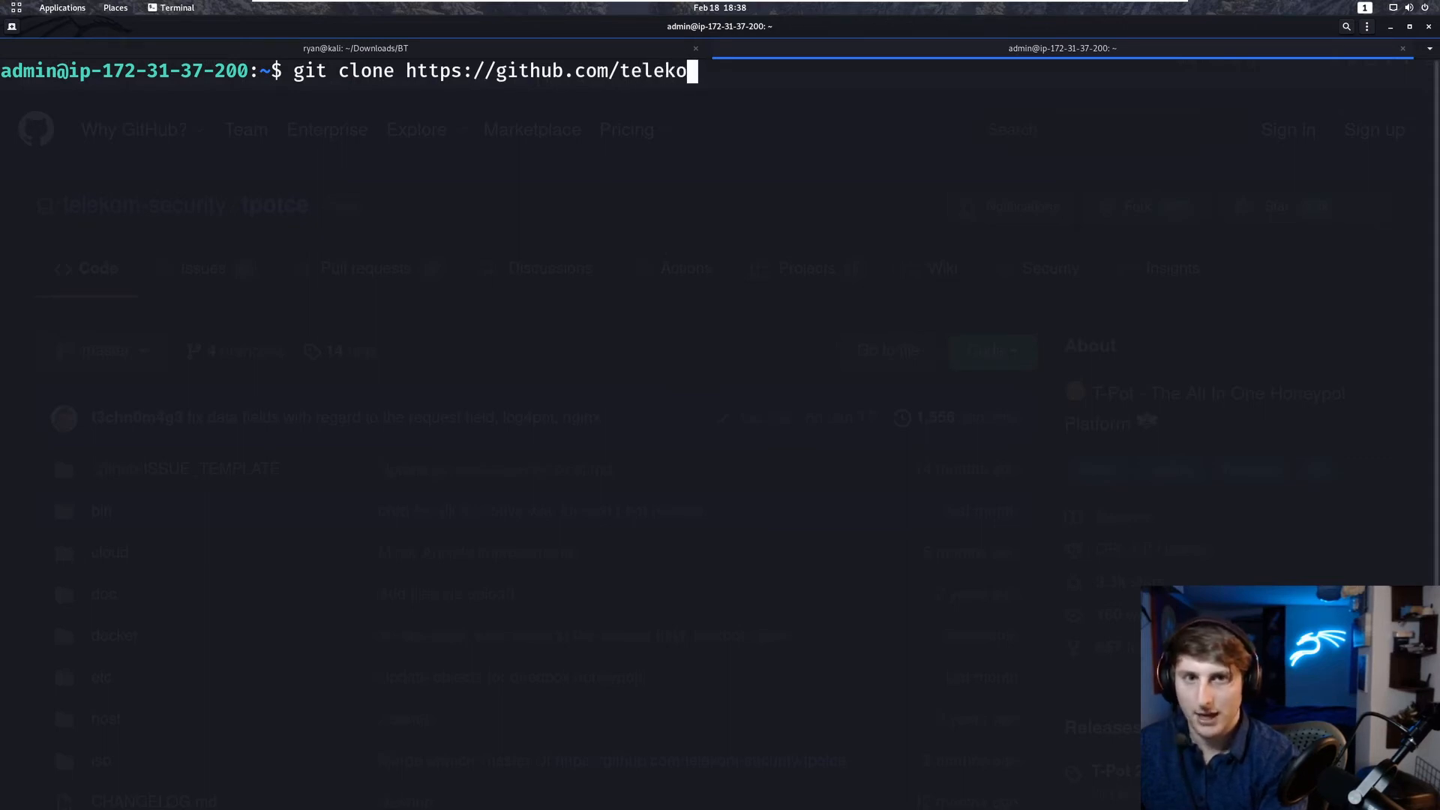
pyautogui.write('m')
pyautogui.write('-se')
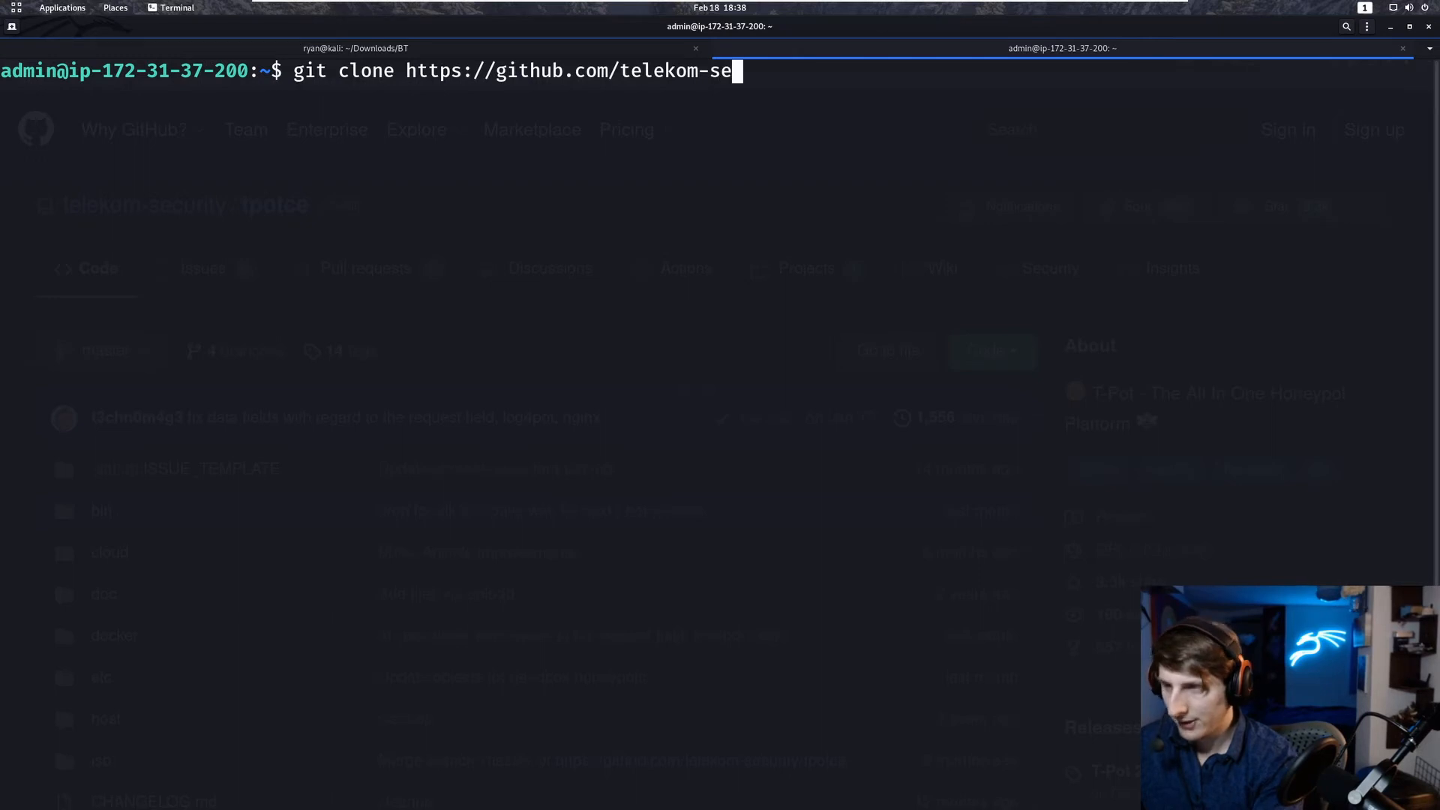
pyautogui.write('curity/tp')
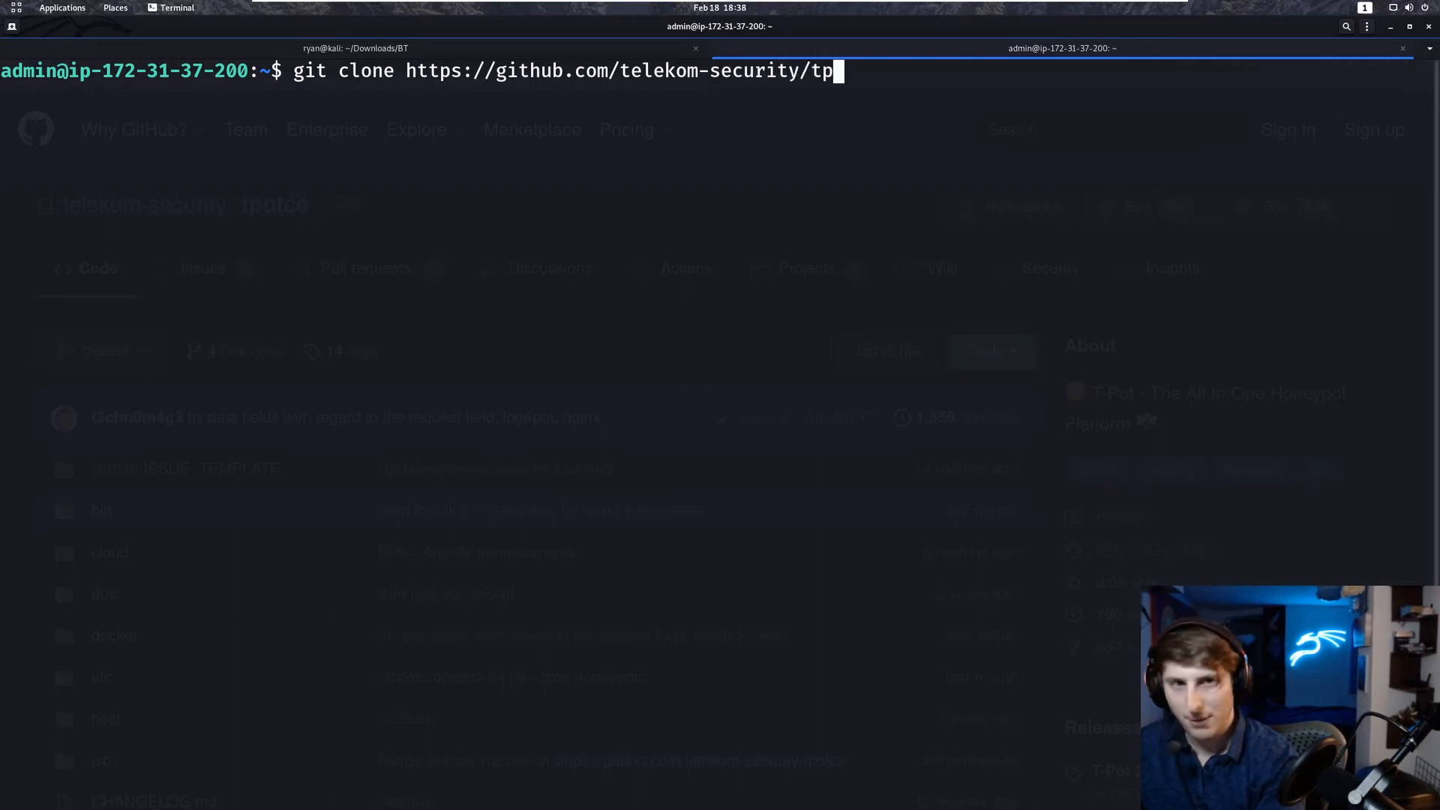
# Complete the repository name as tpotce.git, run the clone, and highlight the target folder name in its output.
pyautogui.write('oce.git')
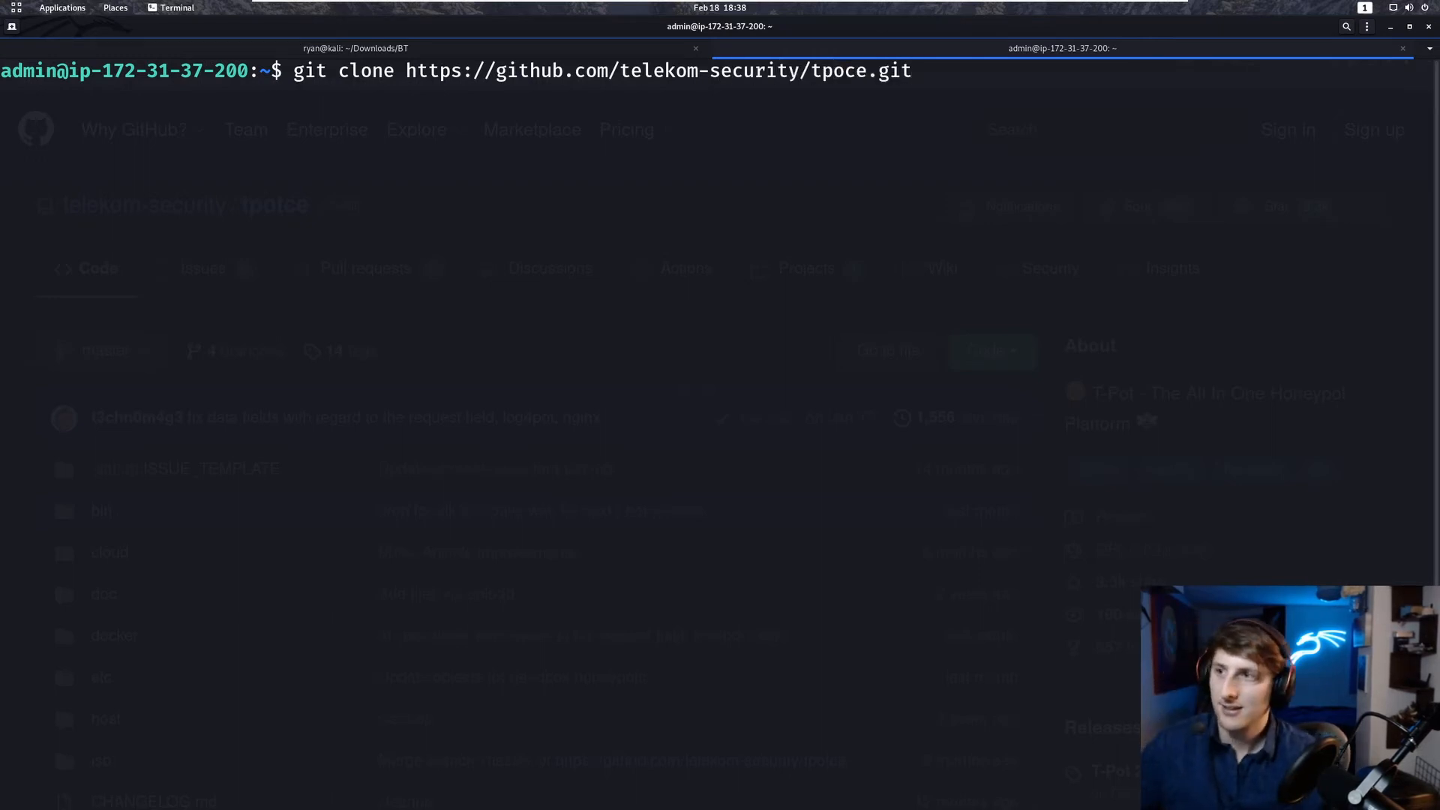
pyautogui.press('Left')
pyautogui.press('Left')
pyautogui.press('Left')
pyautogui.press('Left')
pyautogui.press('Left')
pyautogui.press('Left')
pyautogui.press('Left')
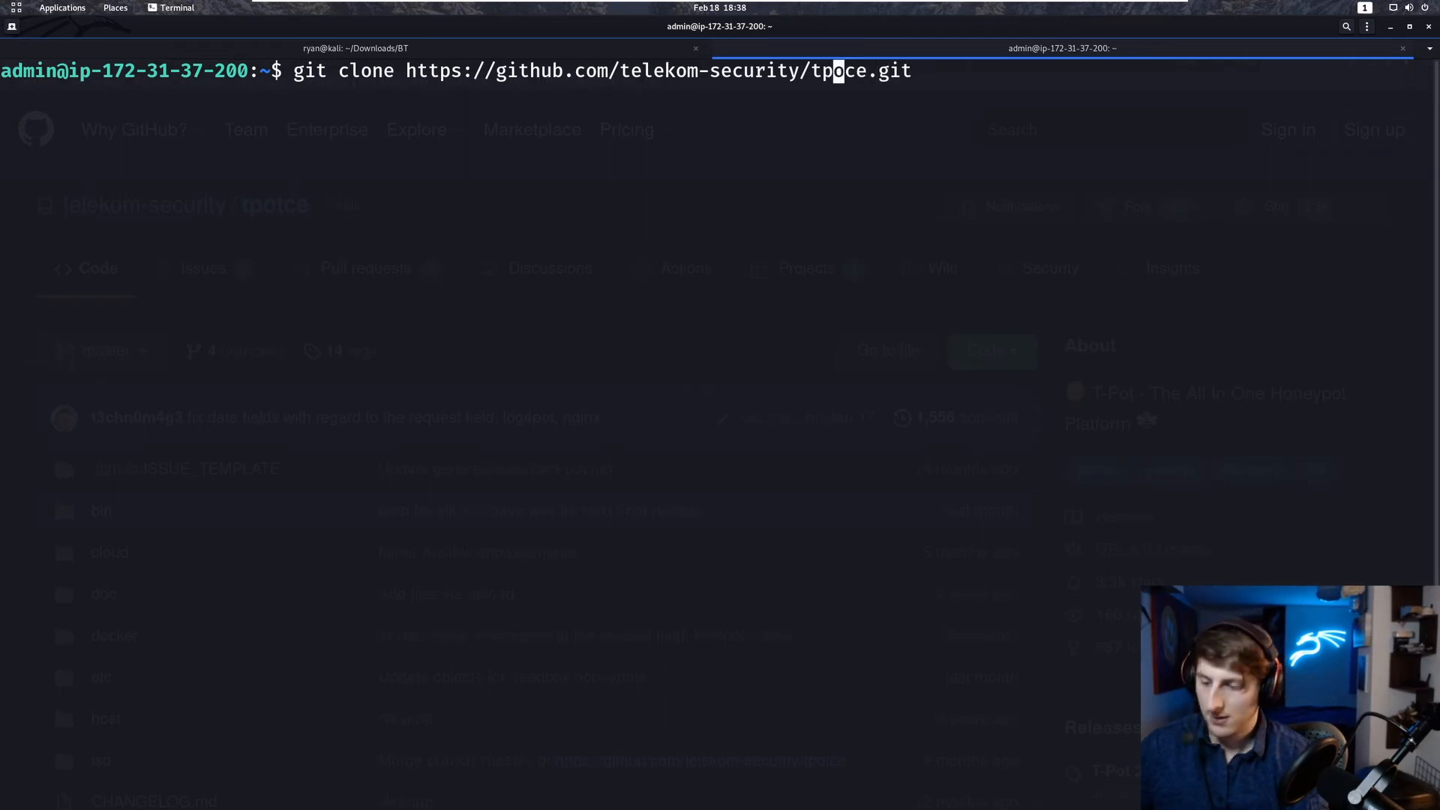
pyautogui.write('t')
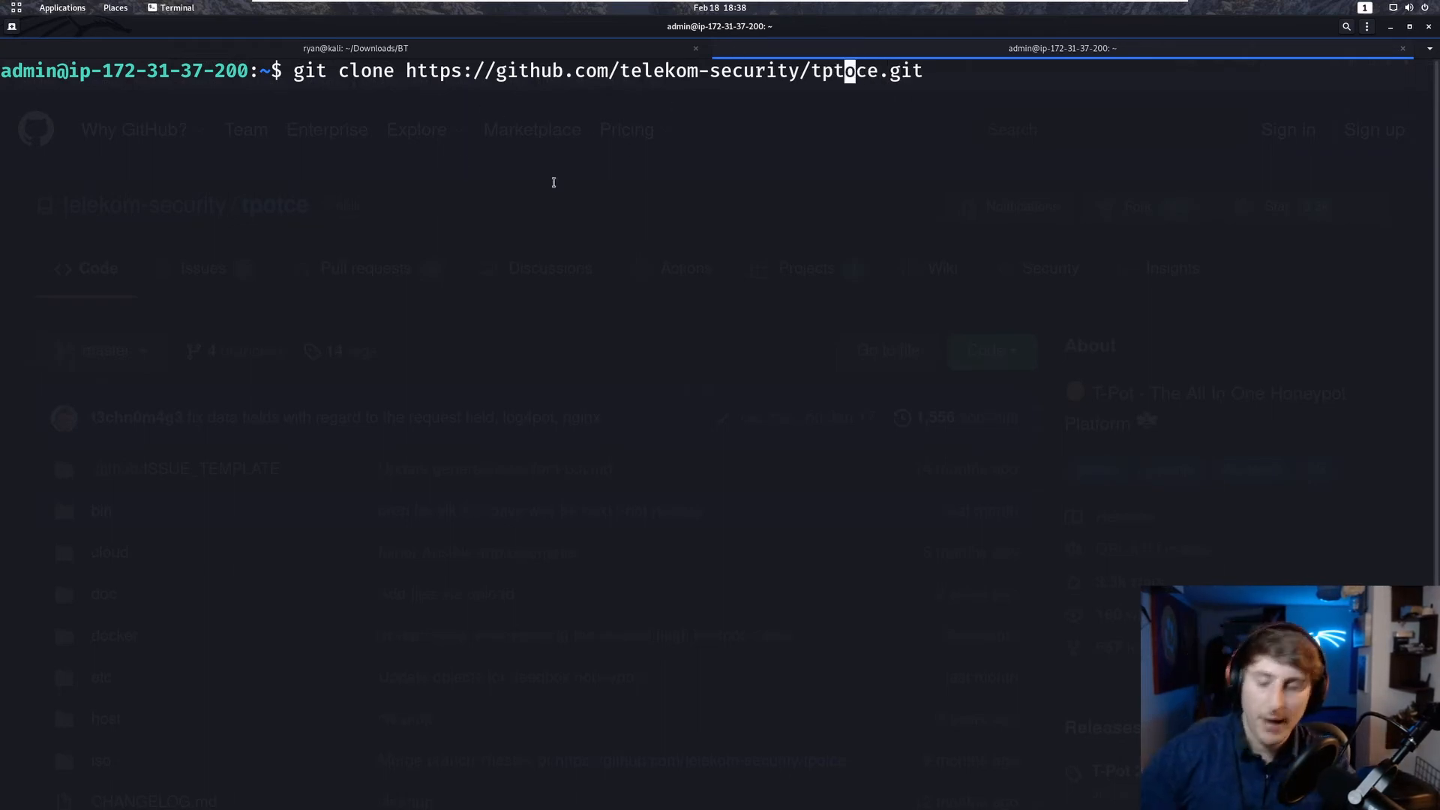
pyautogui.press('BackSpace')
pyautogui.press('Right')
pyautogui.write('t')
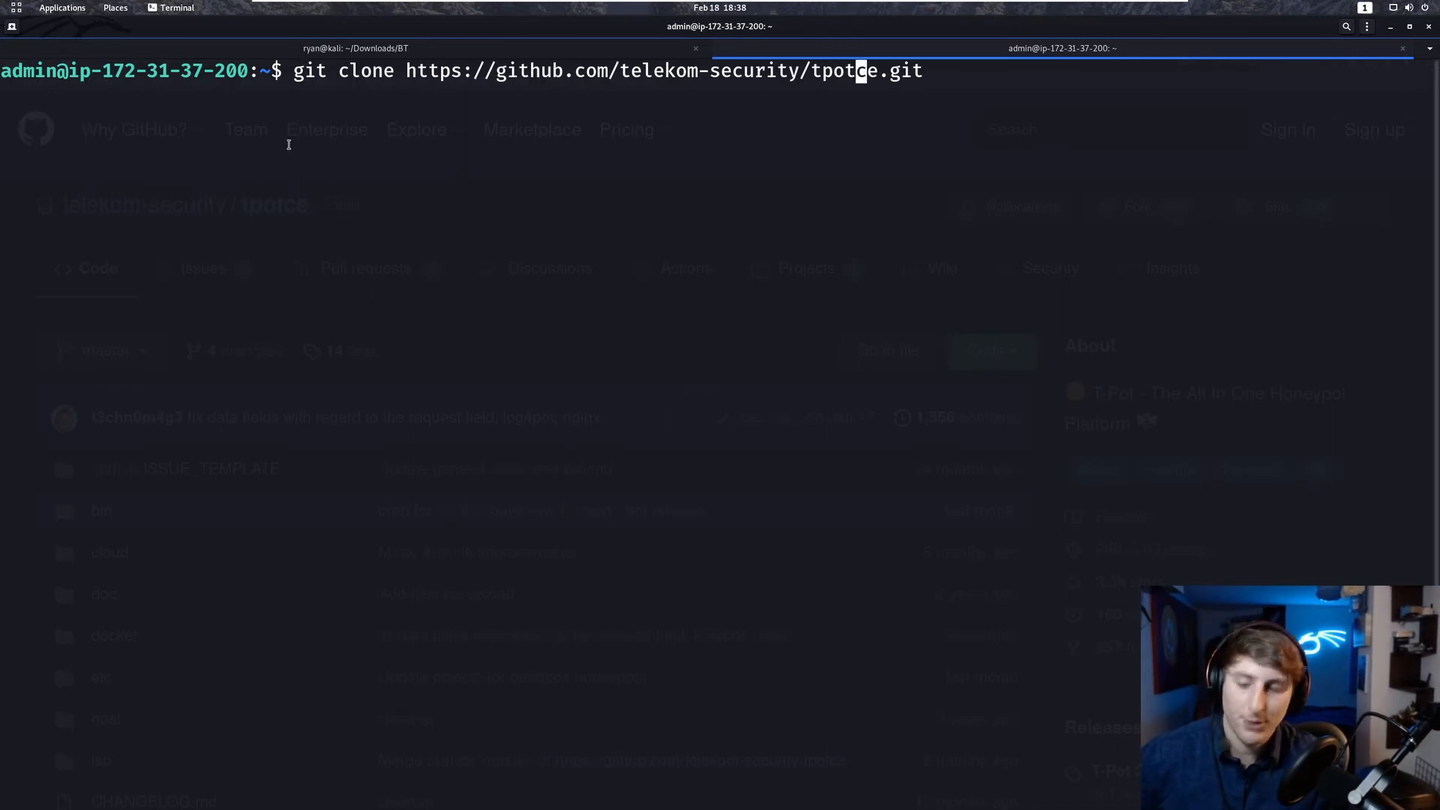
pyautogui.press('Return')
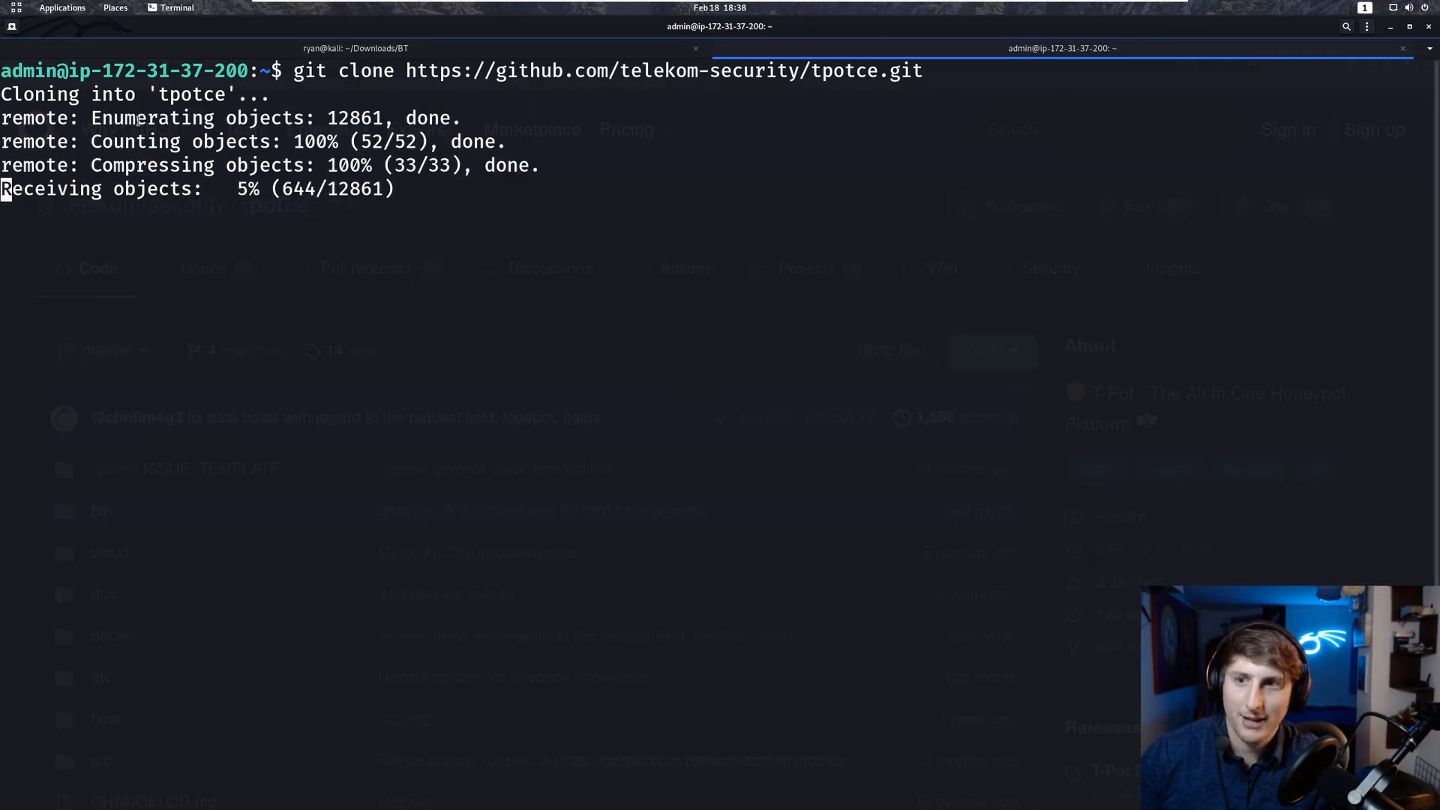
pyautogui.doubleClick(201, 96)
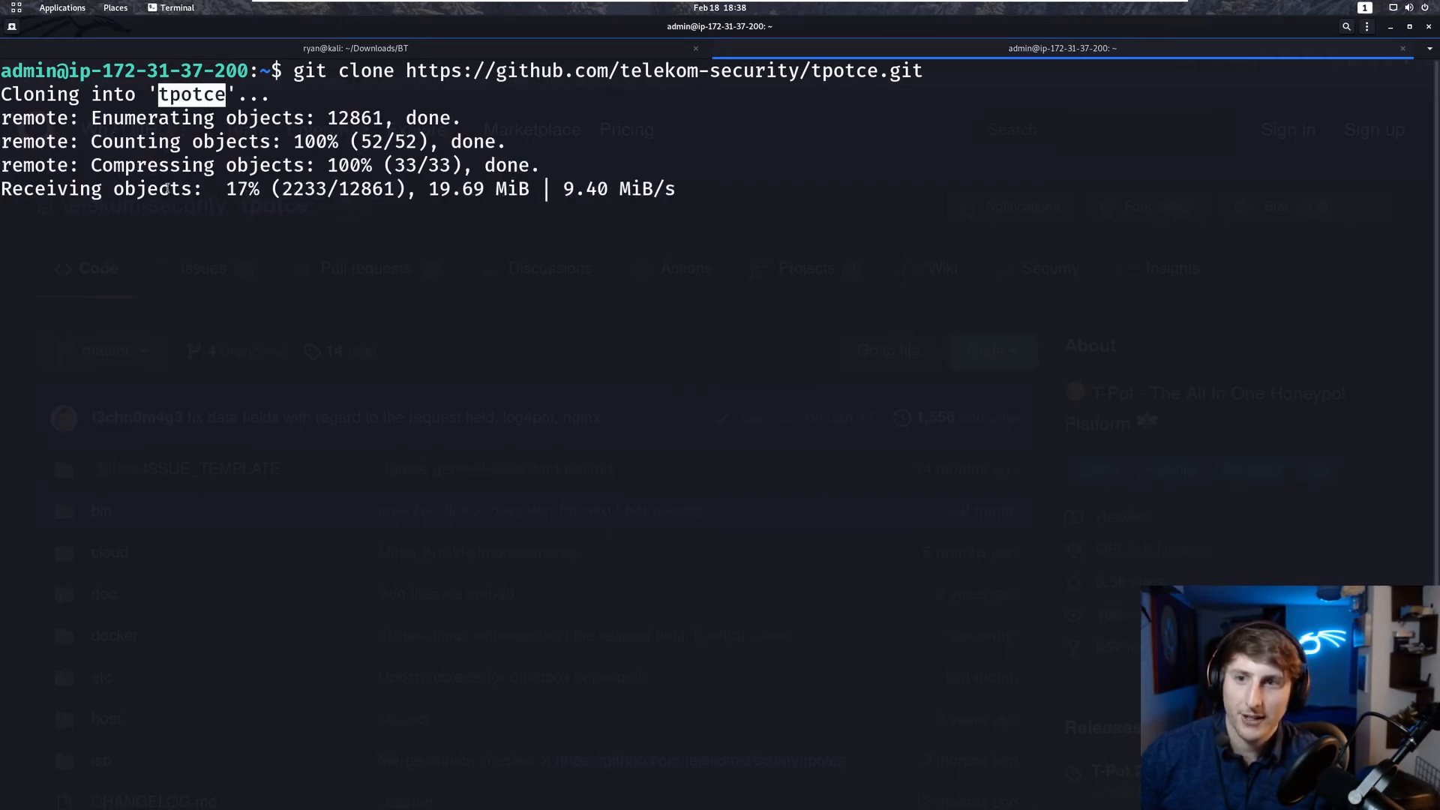
pyautogui.doubleClick(145, 190)
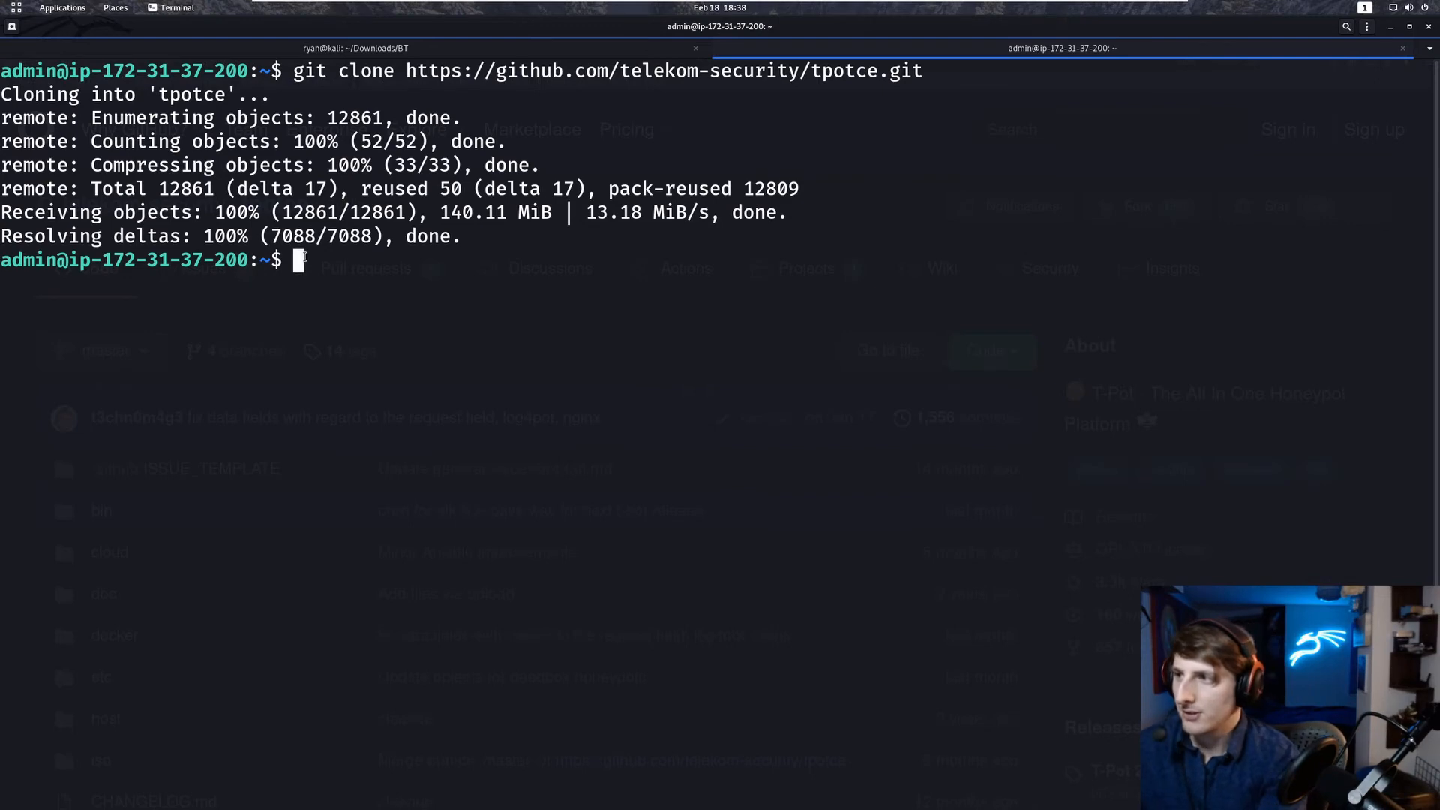
# List the home directory's contents and change into the cloned tpotce folder.
pyautogui.write('ls')
pyautogui.press('Return')
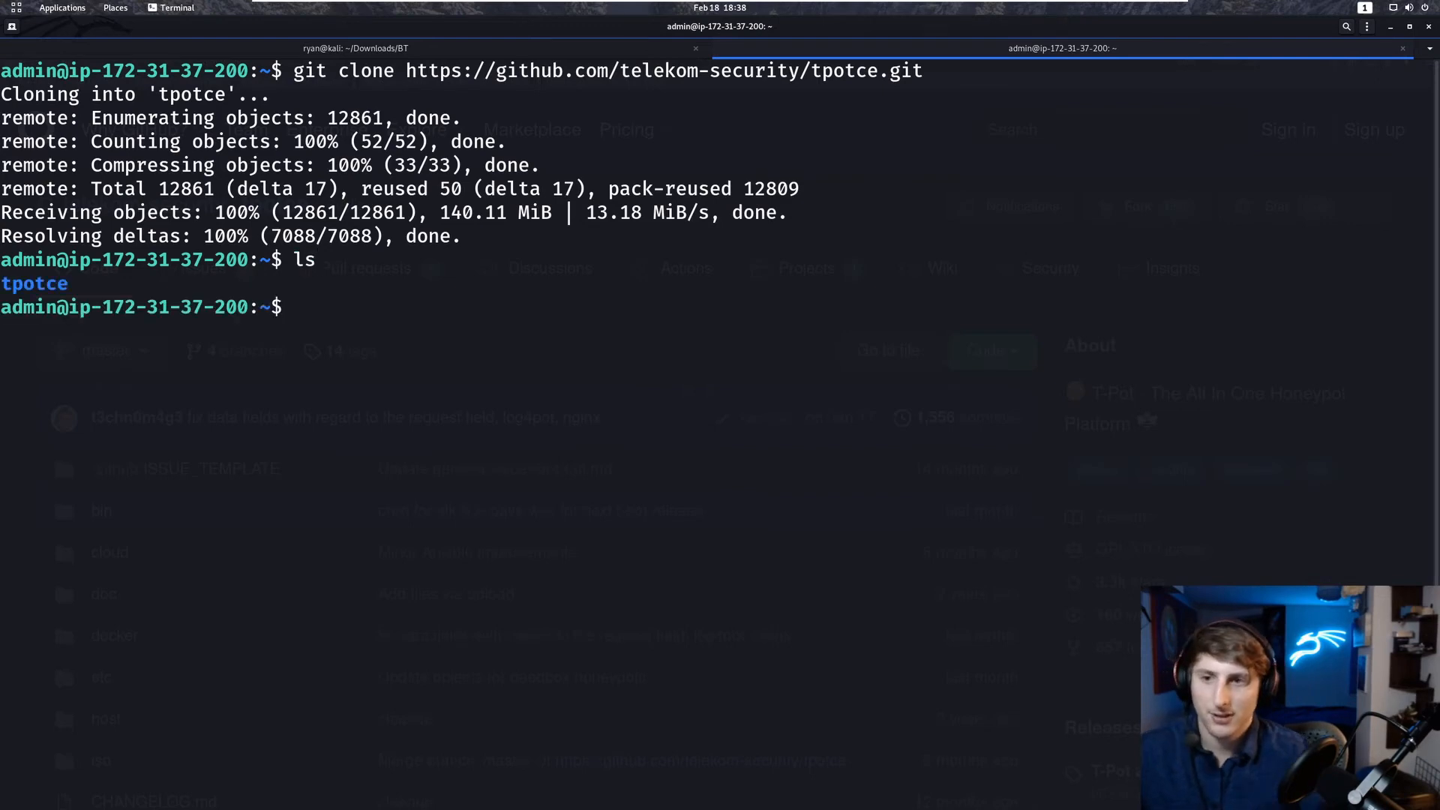
pyautogui.doubleClick(50, 282)
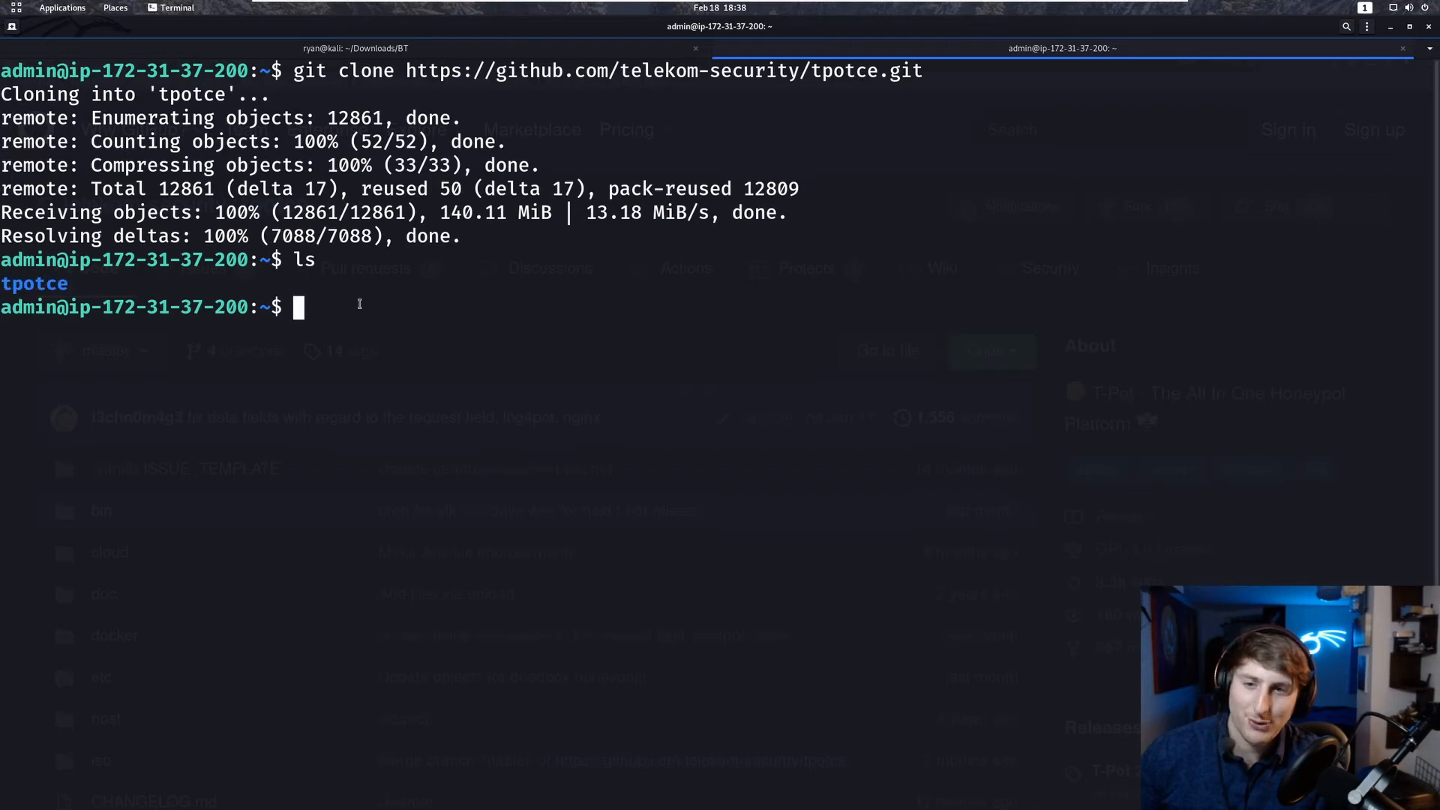
pyautogui.write('cd cp')
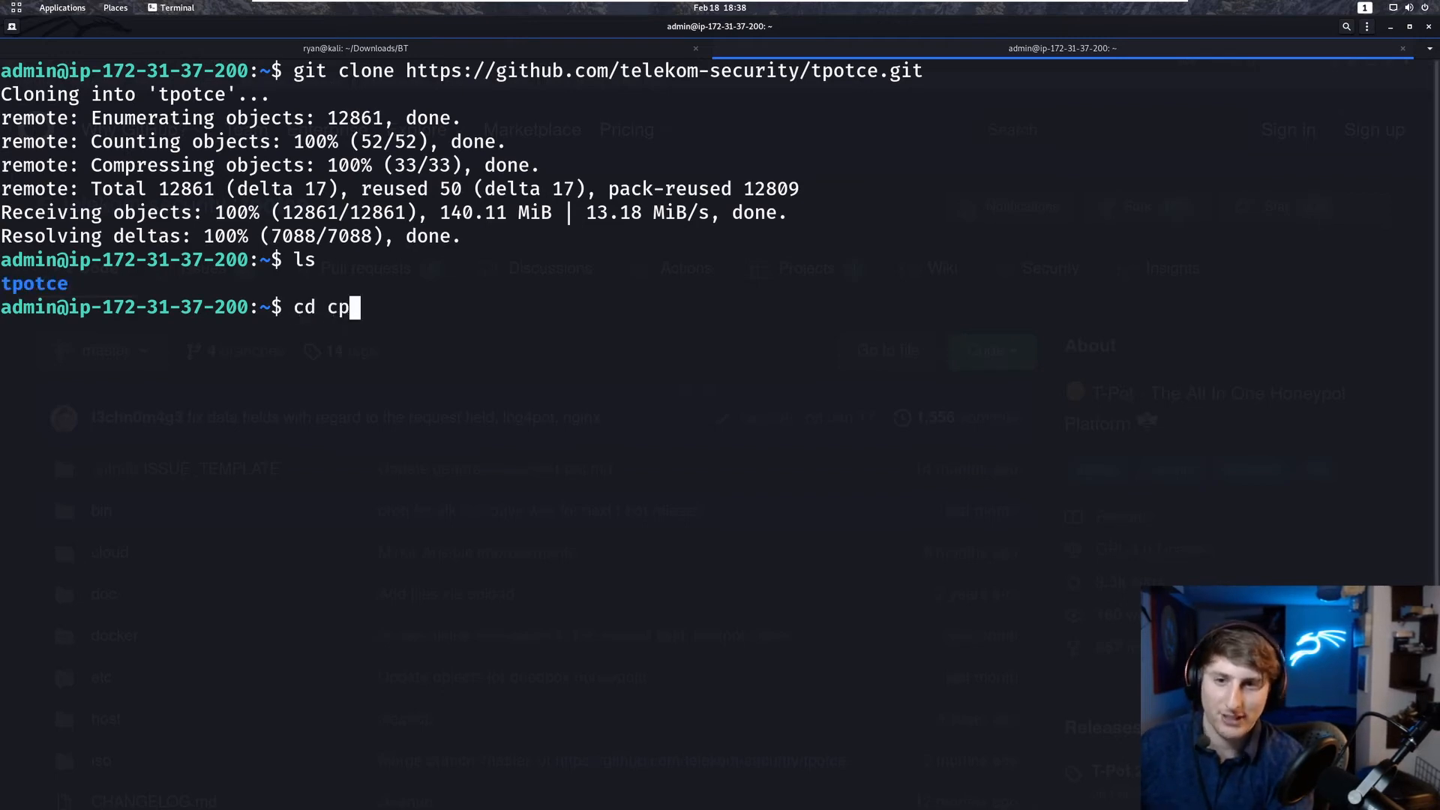
pyautogui.press('BackSpace')
pyautogui.press('BackSpace')
pyautogui.press('BackSpace')
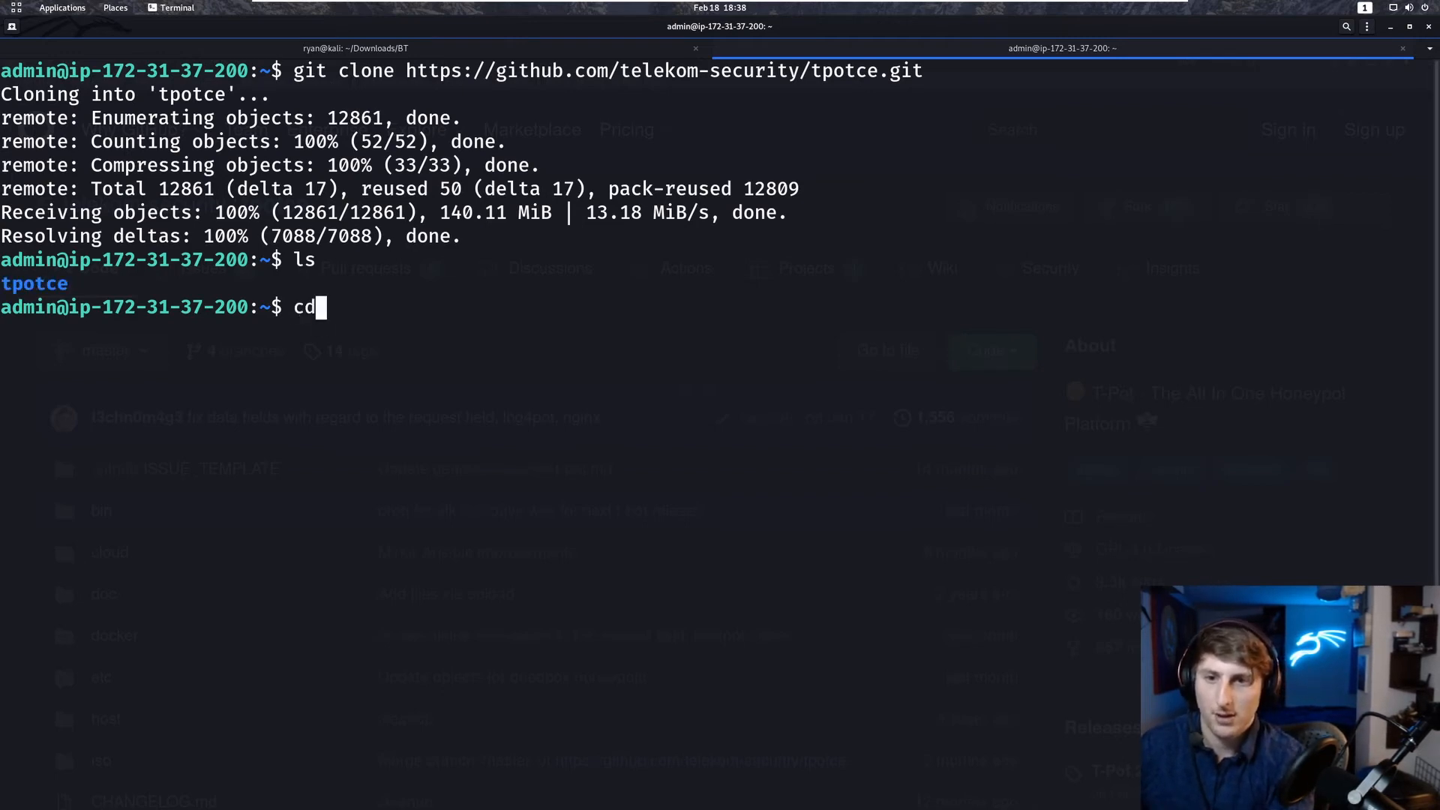
pyautogui.write('tp')
pyautogui.press('Tab')
pyautogui.press('Return')
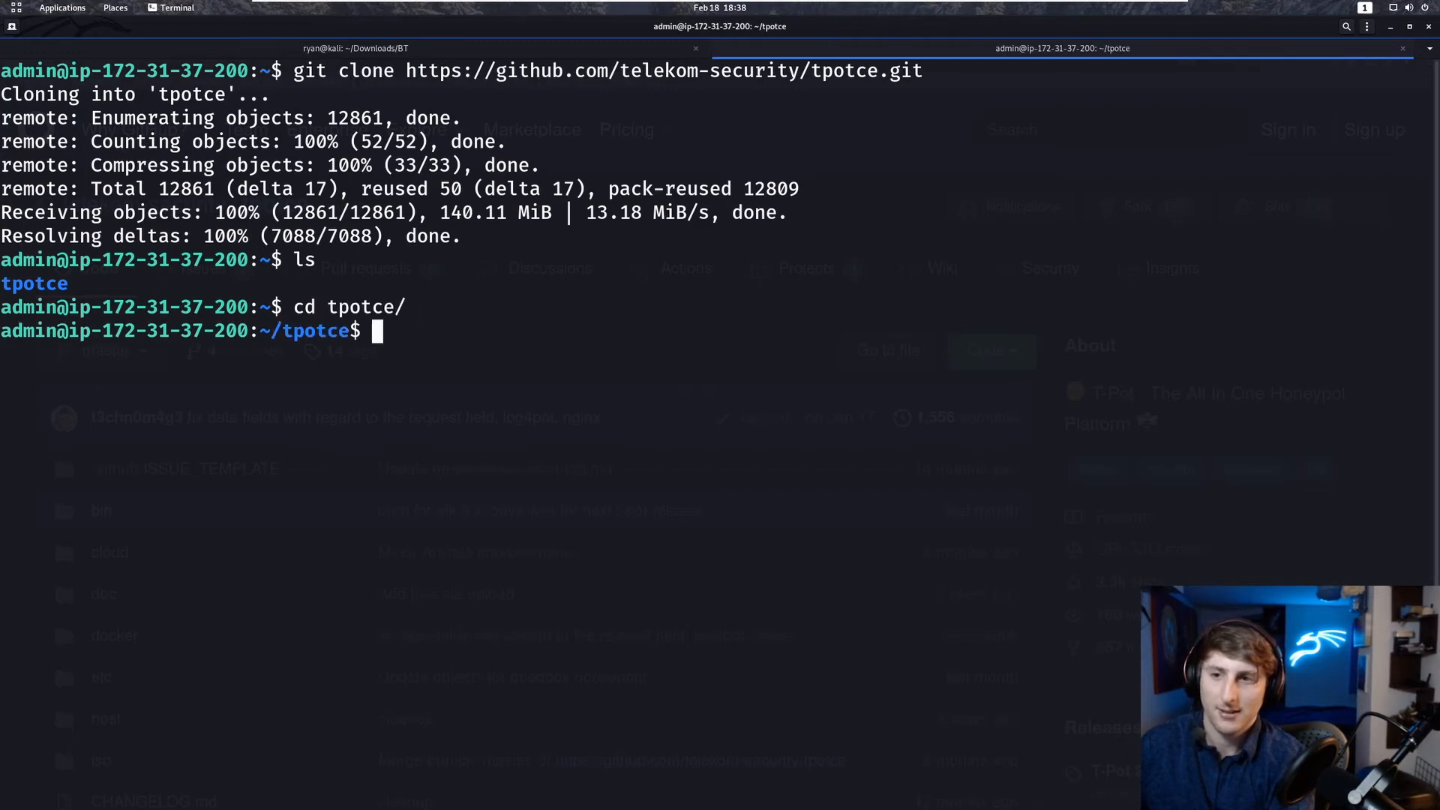
# List the files in the tpotce folder and highlight the install.sh script.
pyautogui.write('ls')
pyautogui.press('Return')
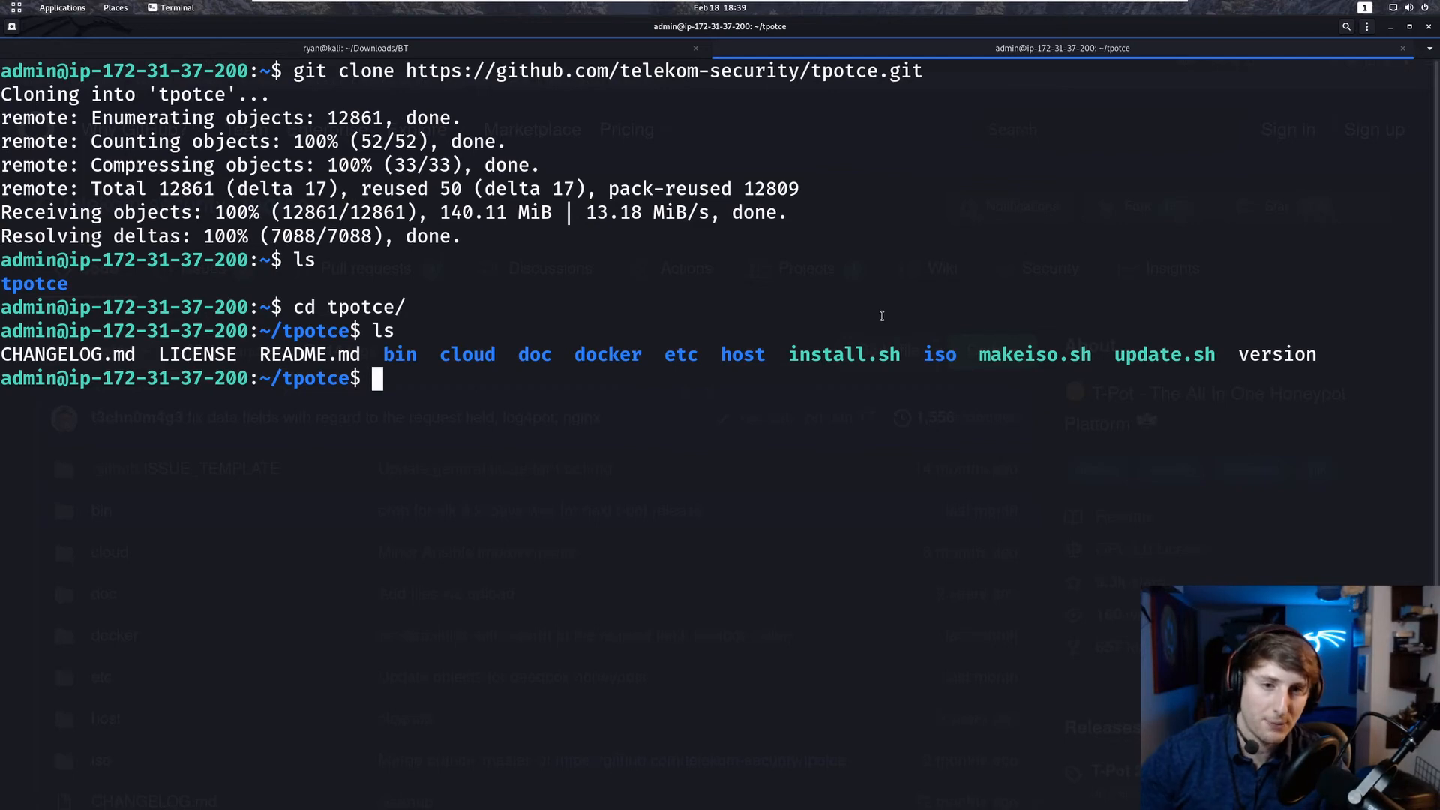
pyautogui.doubleClick(861, 352)
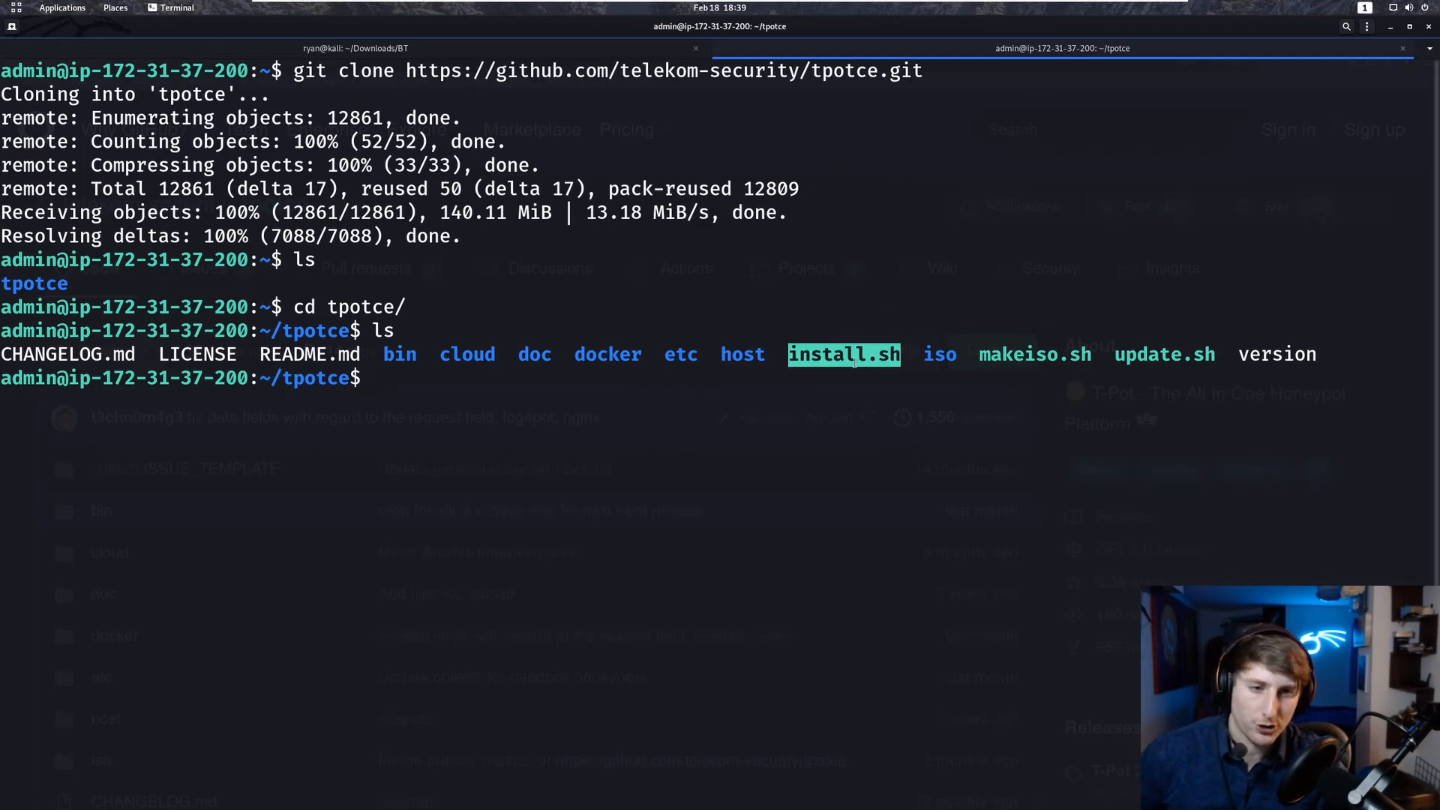
pyautogui.click(833, 393)
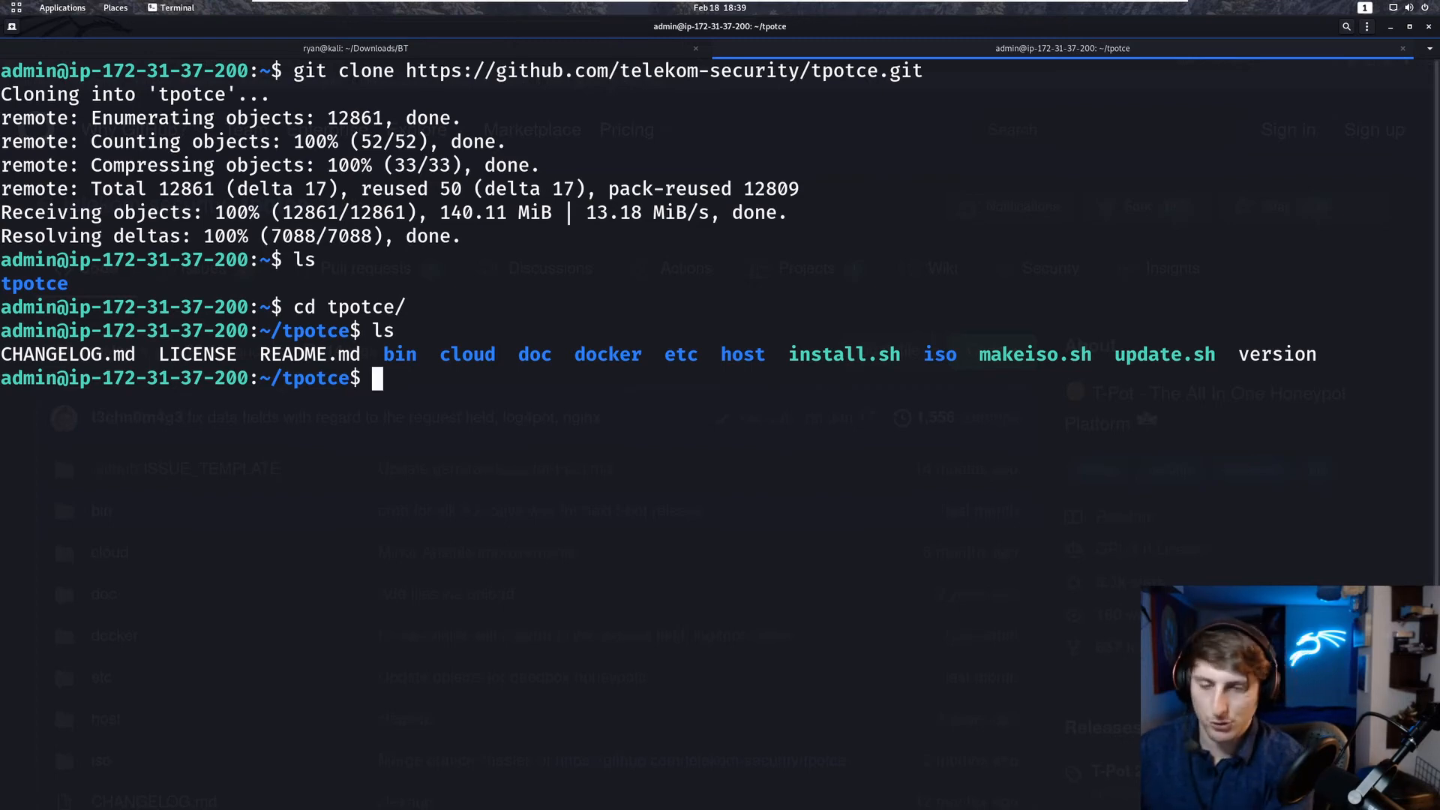
# Write the command sudo ./install.sh at the prompt without running it.
pyautogui.write('sudo inst')
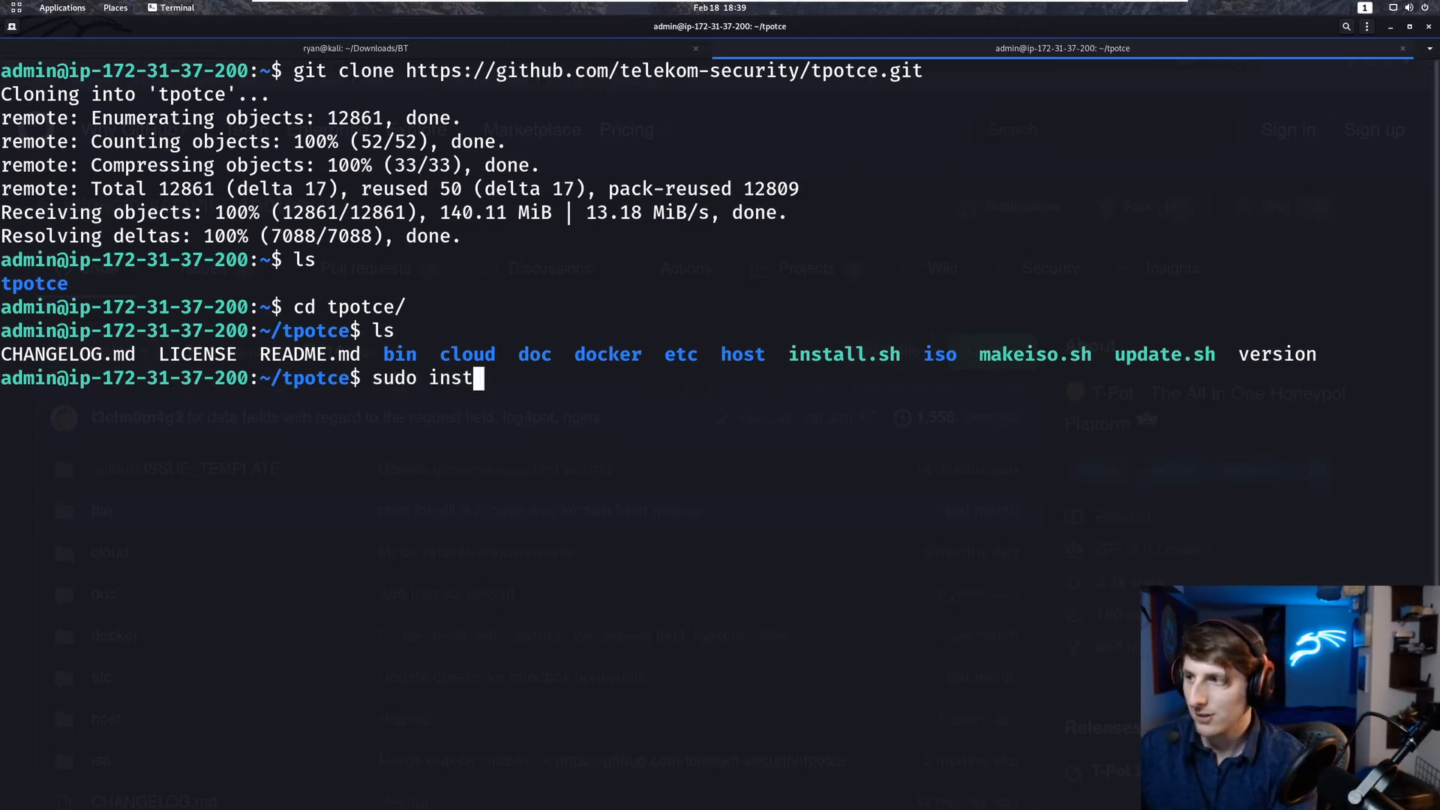
pyautogui.press('BackSpace')
pyautogui.press('BackSpace')
pyautogui.press('BackSpace')
pyautogui.press('BackSpace')
pyautogui.press('BackSpace')
pyautogui.write('./ins')
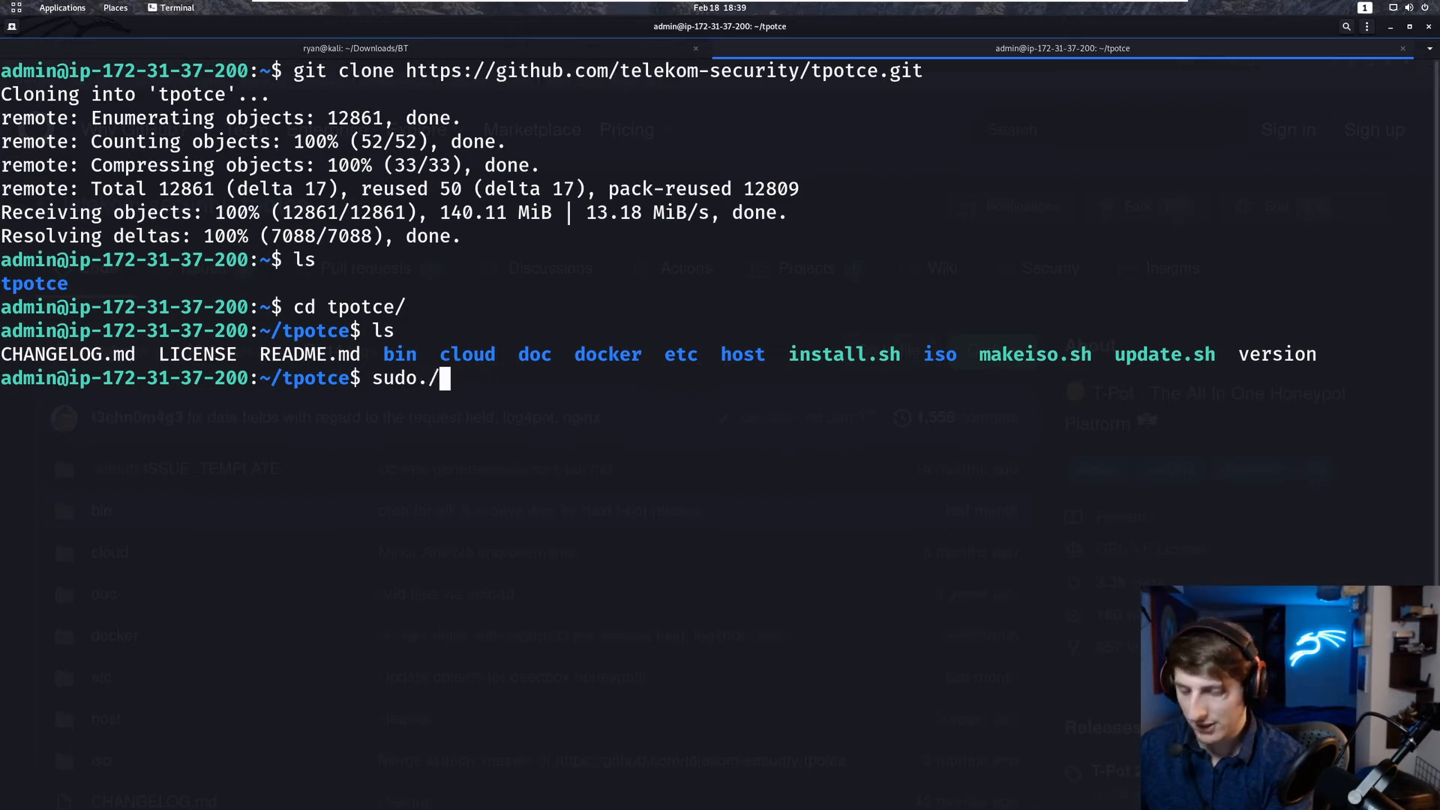
pyautogui.press('Left')
pyautogui.press('Left')
pyautogui.press('Left')
pyautogui.press('Left')
pyautogui.press('Left')
pyautogui.press('Left')
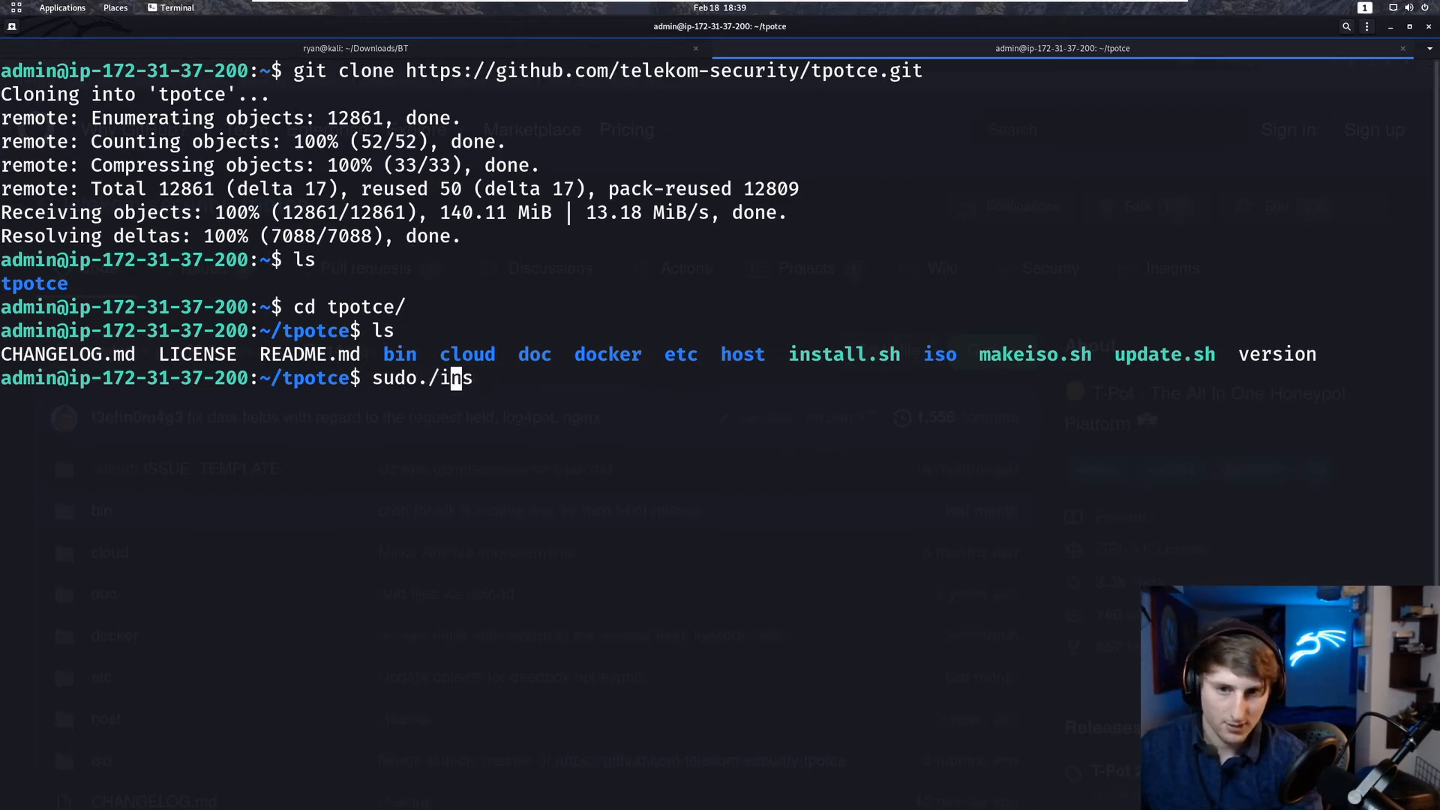
pyautogui.press('Right')
pyautogui.press('Right')
pyautogui.press('Right')
pyautogui.press('Right')
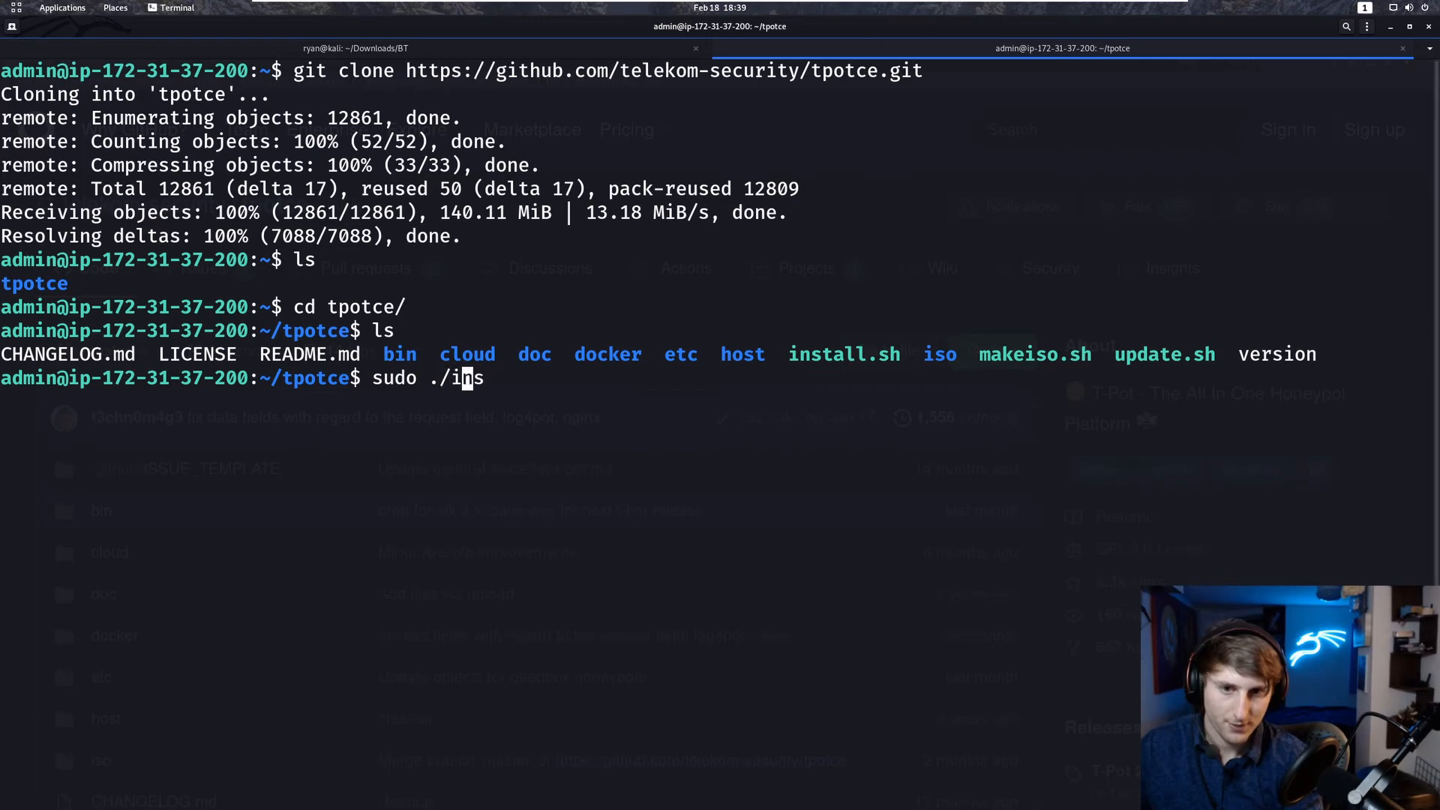
pyautogui.press('Right')
pyautogui.press('Right')
pyautogui.press('Tab')
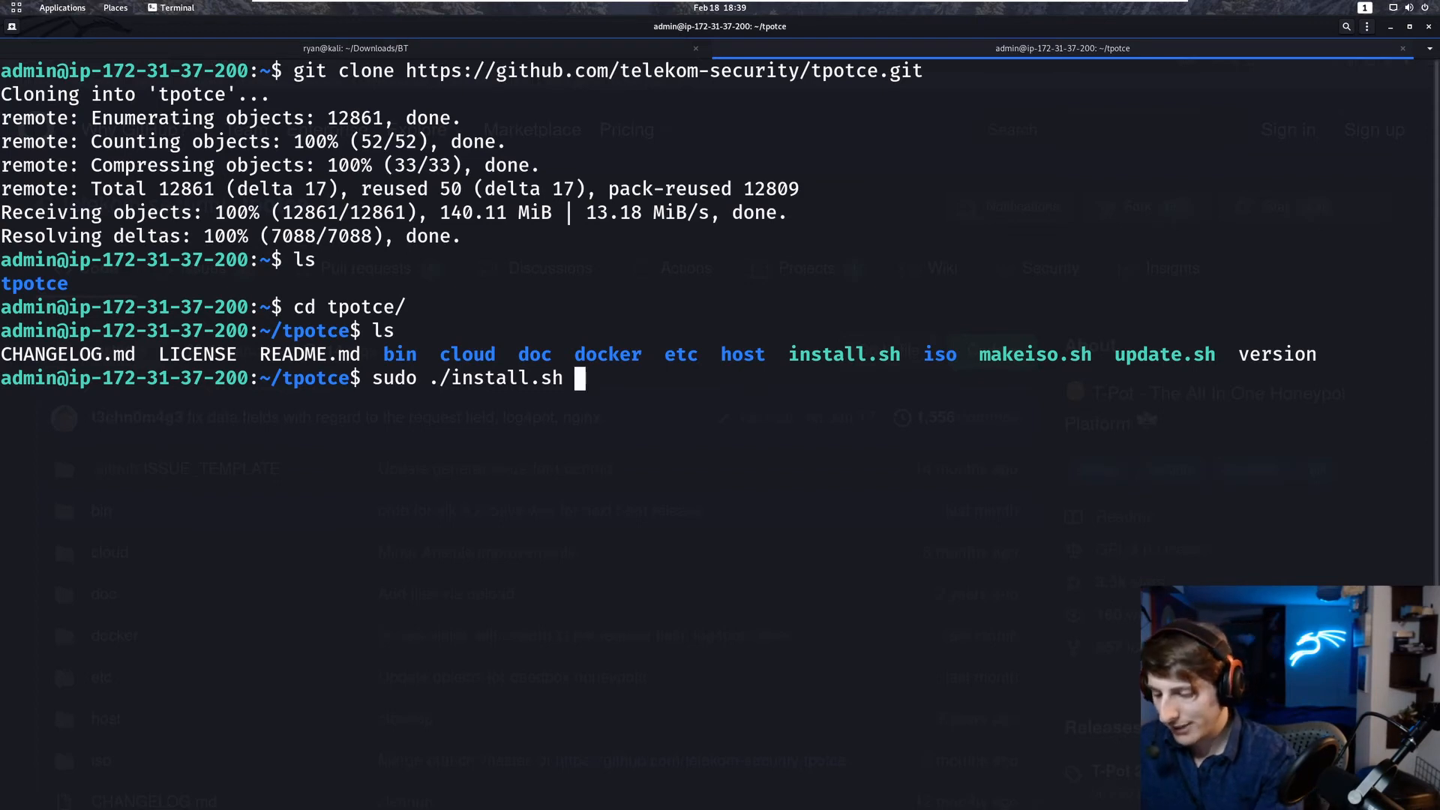
# Add the --type=user option to the install command, review its parts, and run the installer.
pyautogui.write('--type=user')
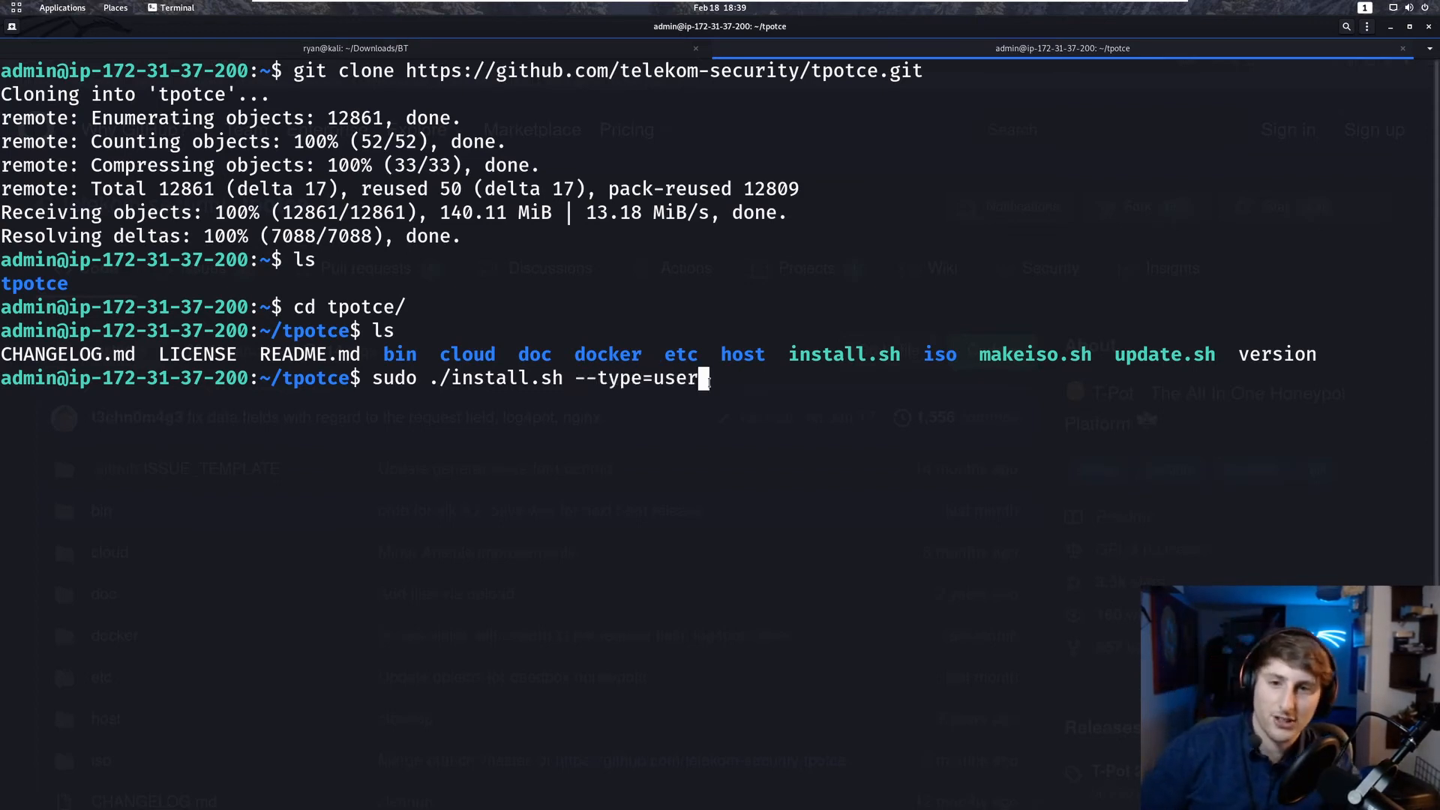
pyautogui.doubleClick(395, 379)
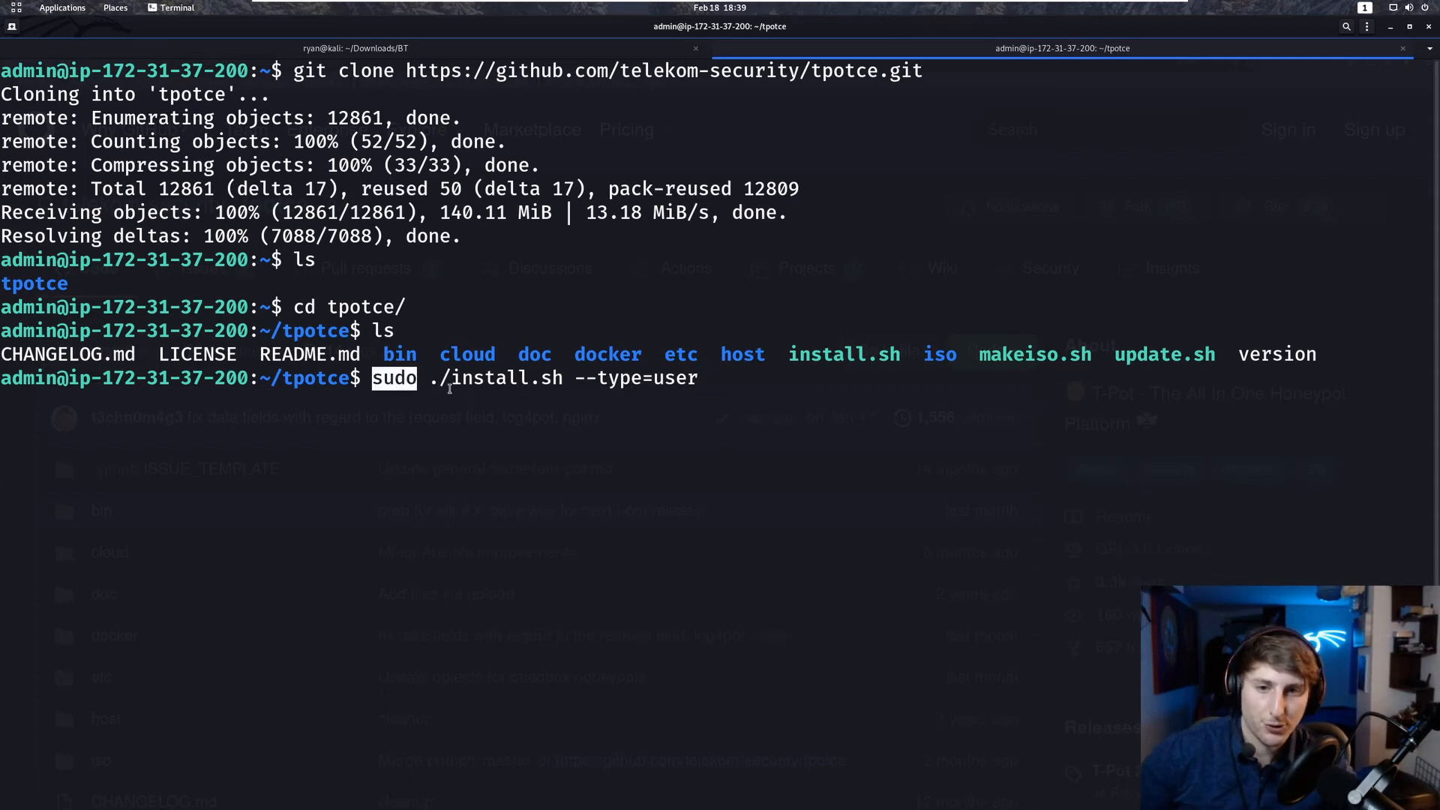
pyautogui.moveTo(430, 379); pyautogui.dragTo(694, 382)
pyautogui.click(527, 379)
pyautogui.click(692, 385)
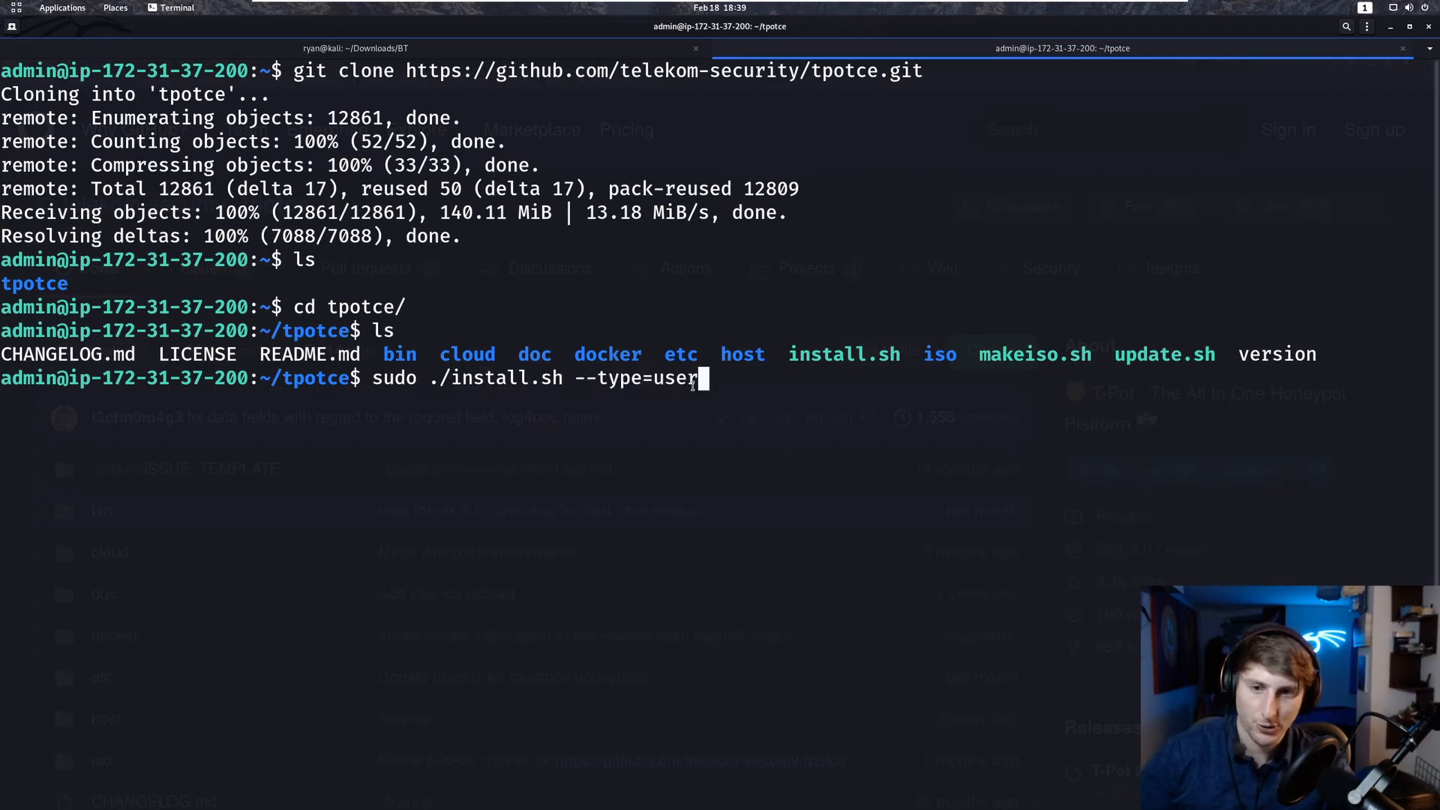
pyautogui.press('Return')
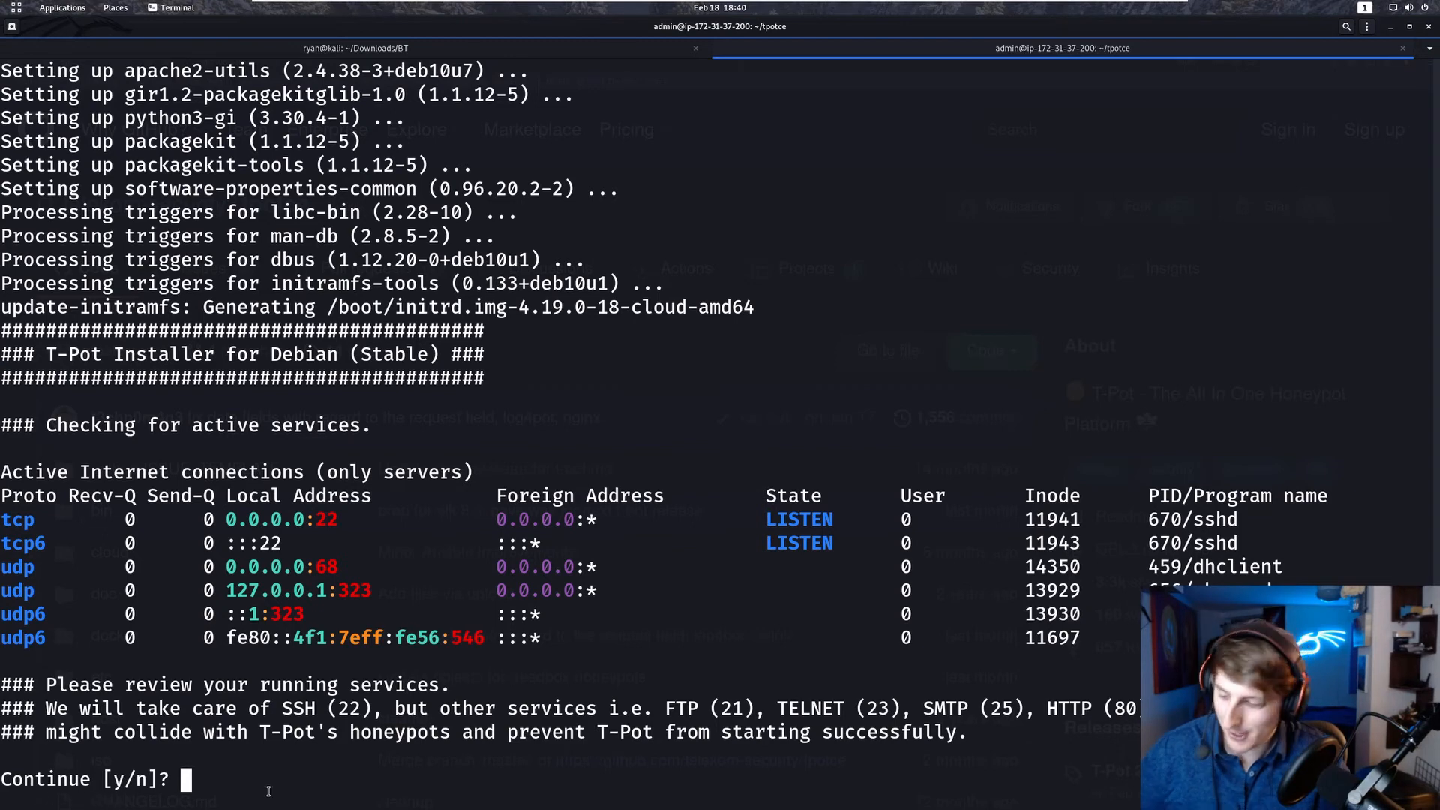
# Agree to continue past the active services check and choose the STANDARD T-Pot edition.
pyautogui.write('y')
pyautogui.press('Return')
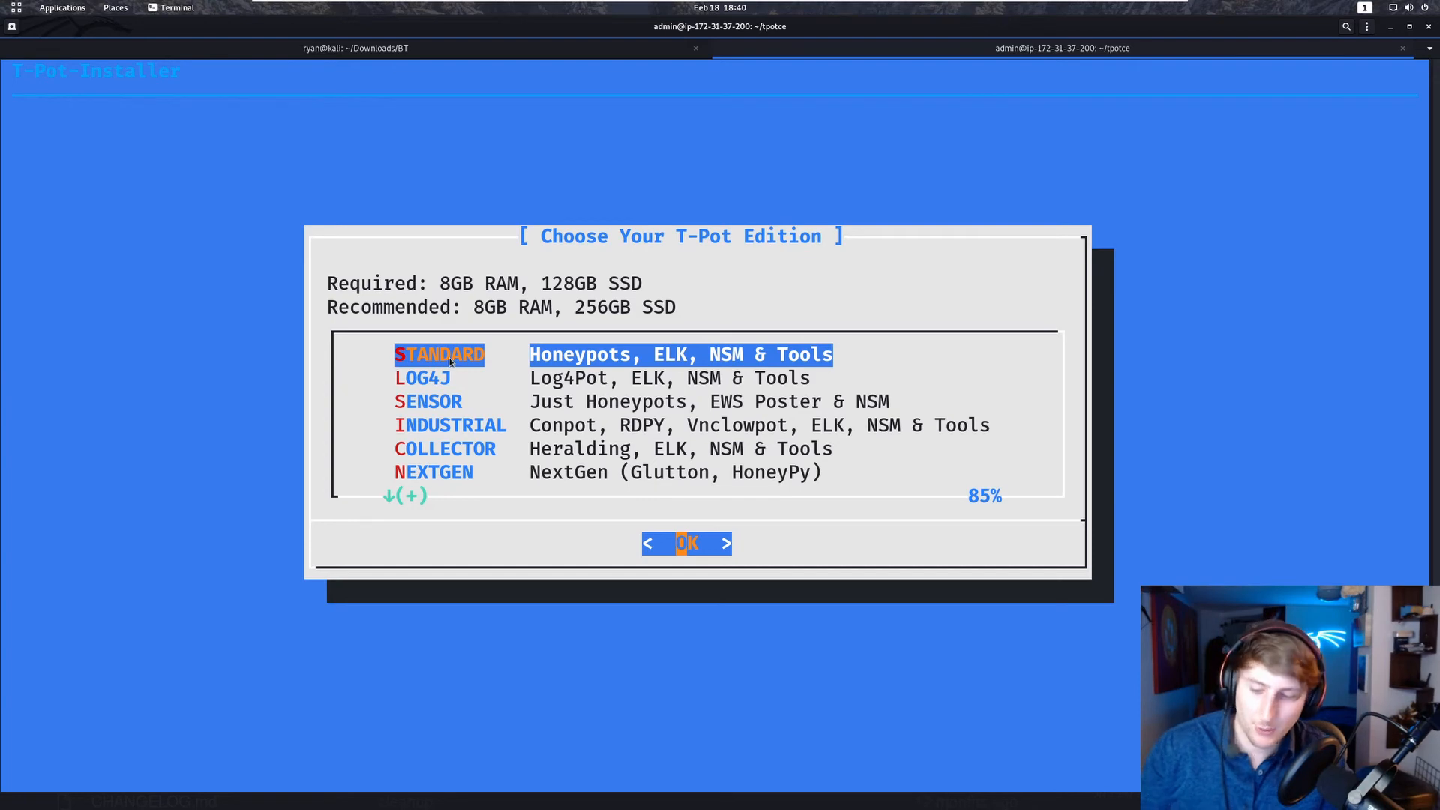
pyautogui.press('Return')
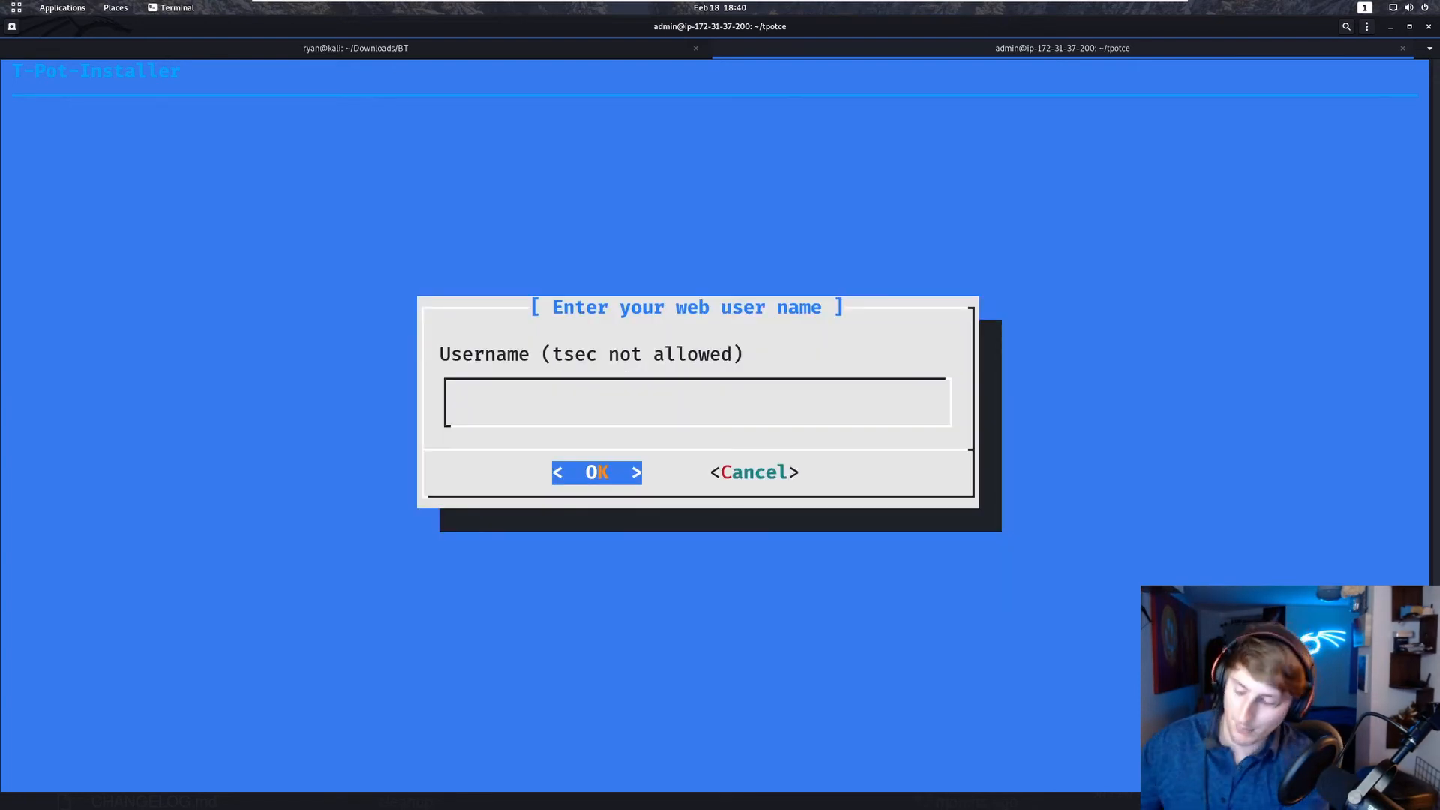
# Set the web user name to honeypot and accept it.
pyautogui.write('honeypot')
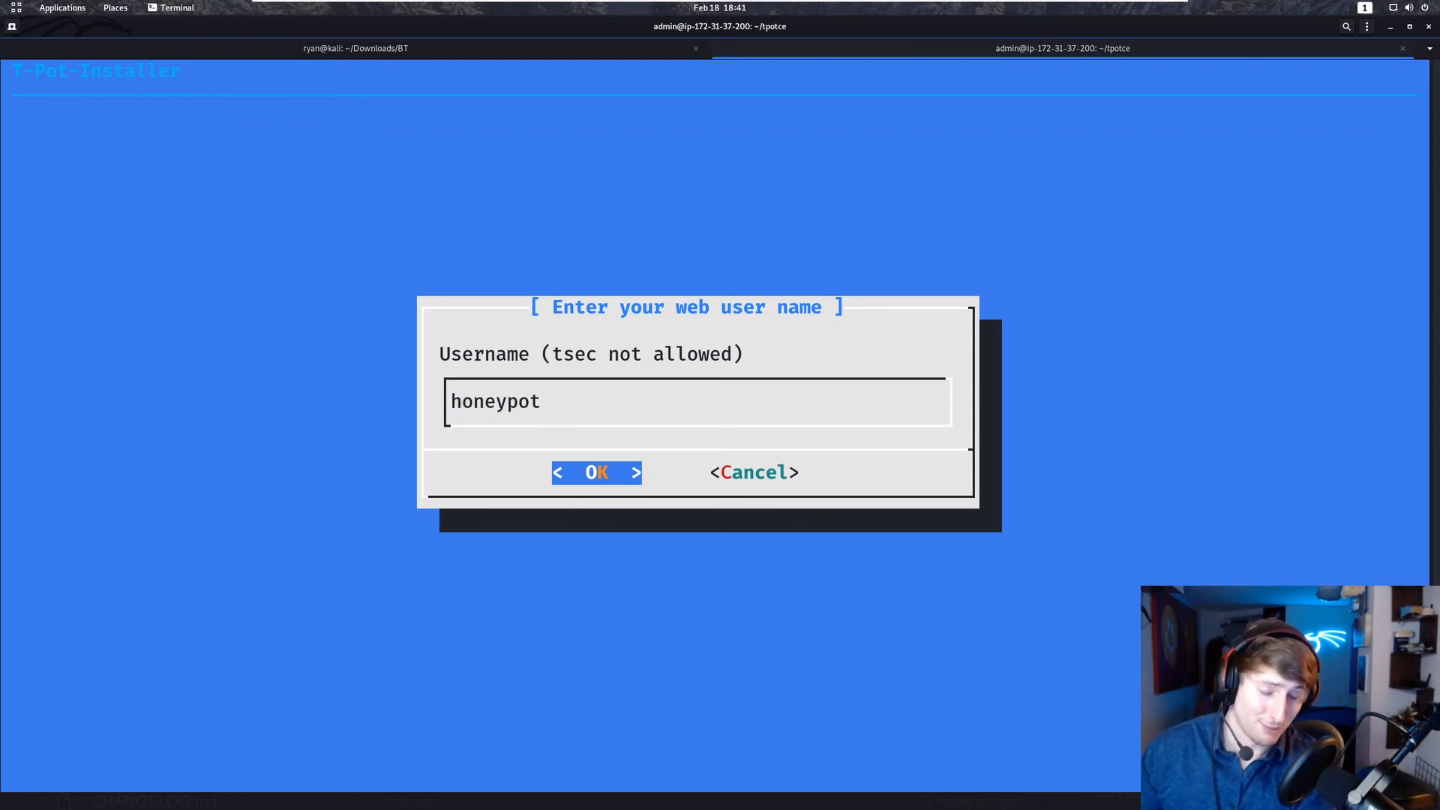
pyautogui.press('Return')
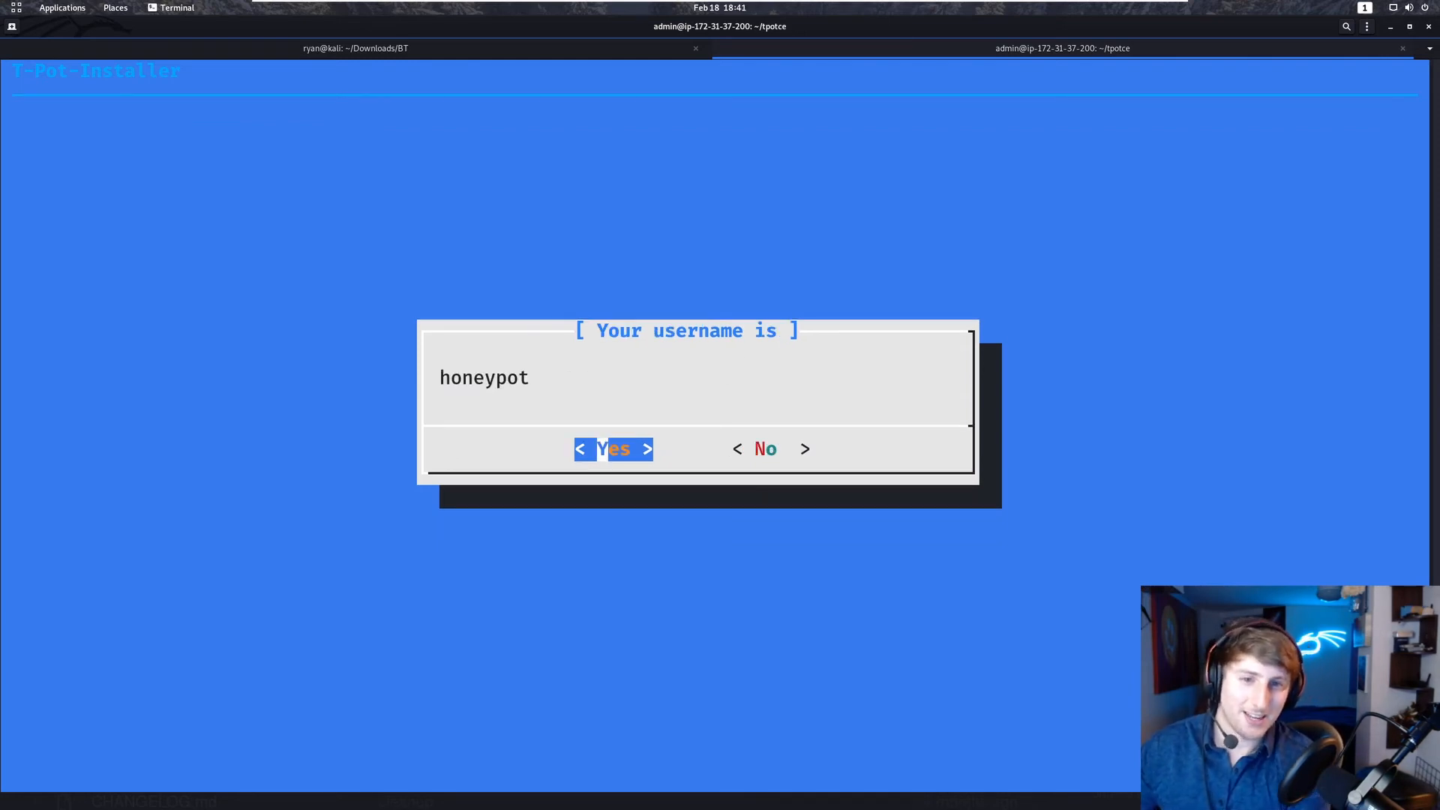
pyautogui.press('Return')
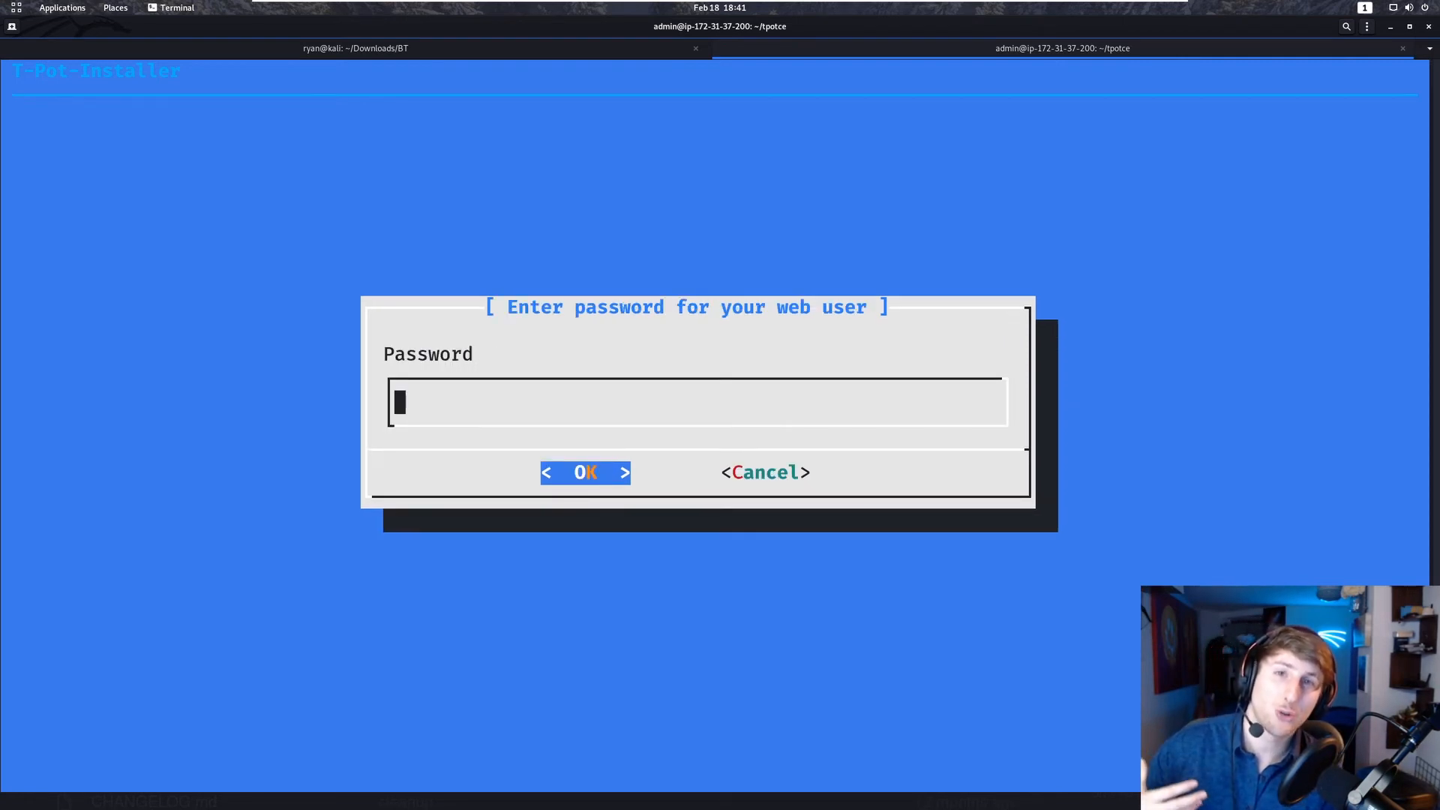
# Try to enter and repeat the password for the web user.
pyautogui.write('*********')
pyautogui.press('Return')
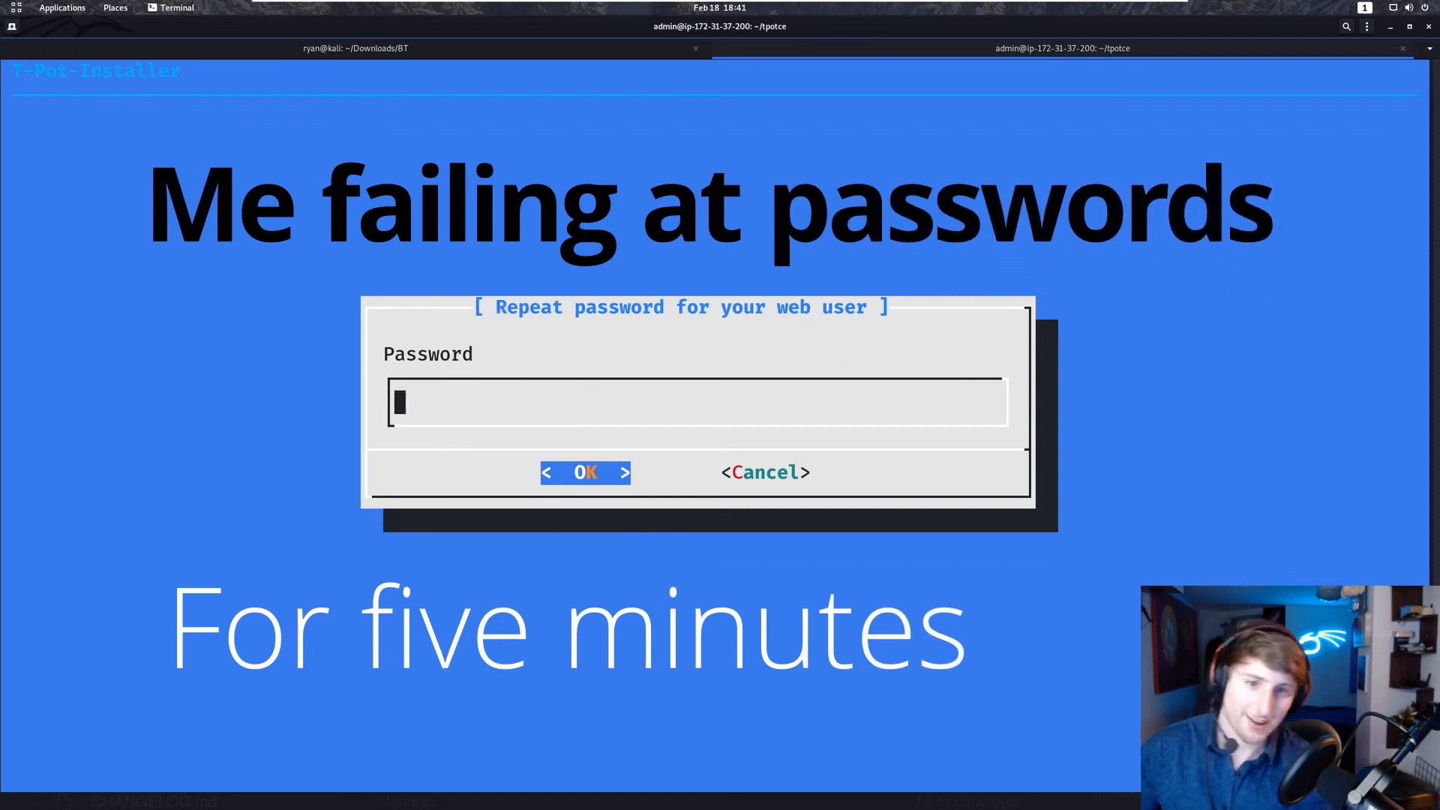
pyautogui.write('*******')
pyautogui.press('BackSpace')
pyautogui.press('BackSpace')
pyautogui.press('BackSpace')
pyautogui.press('BackSpace')
pyautogui.press('BackSpace')
pyautogui.press('BackSpace')
pyautogui.press('BackSpace')
pyautogui.write('***********')
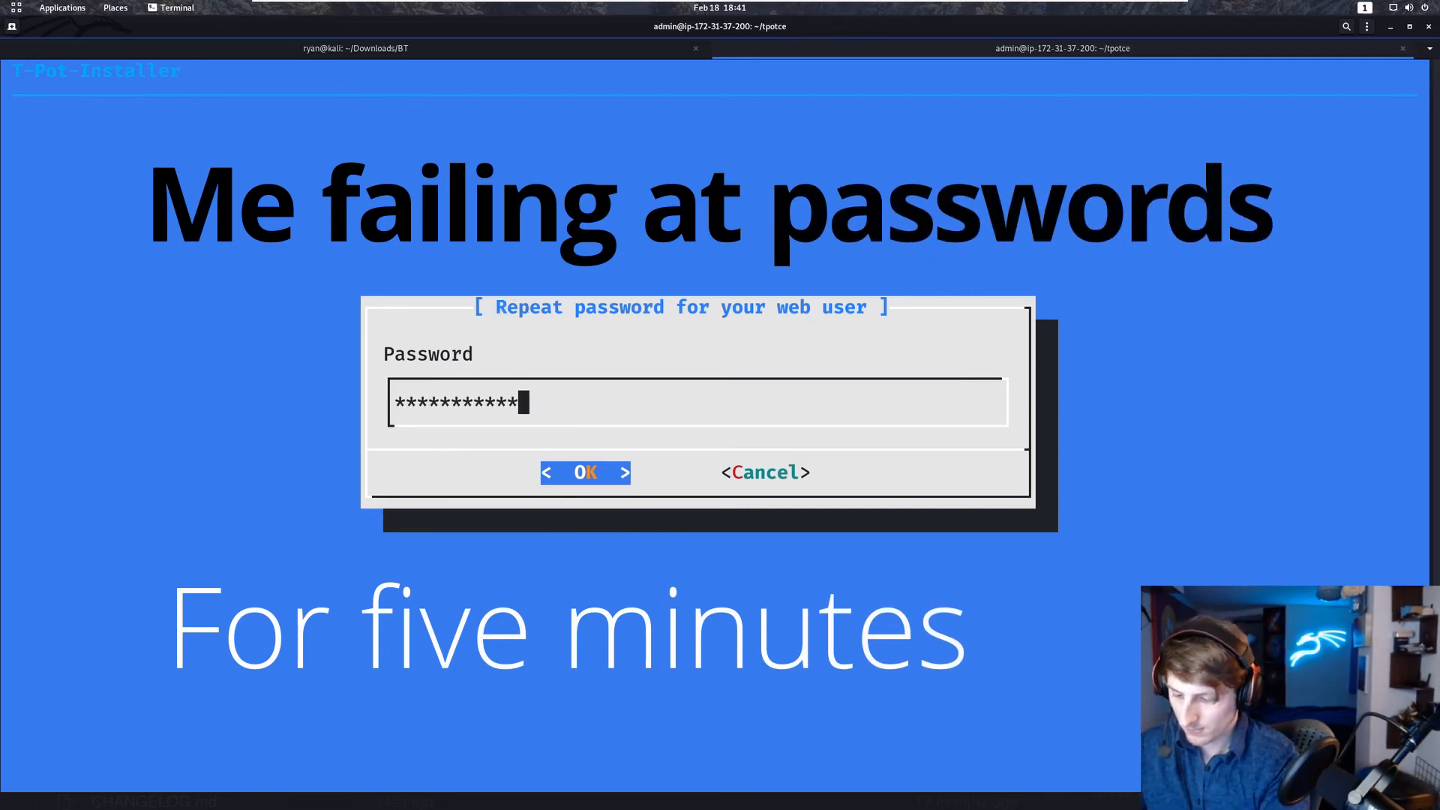
pyautogui.press('Return')
pyautogui.press('Return')
pyautogui.write('***************')
pyautogui.press('Return')
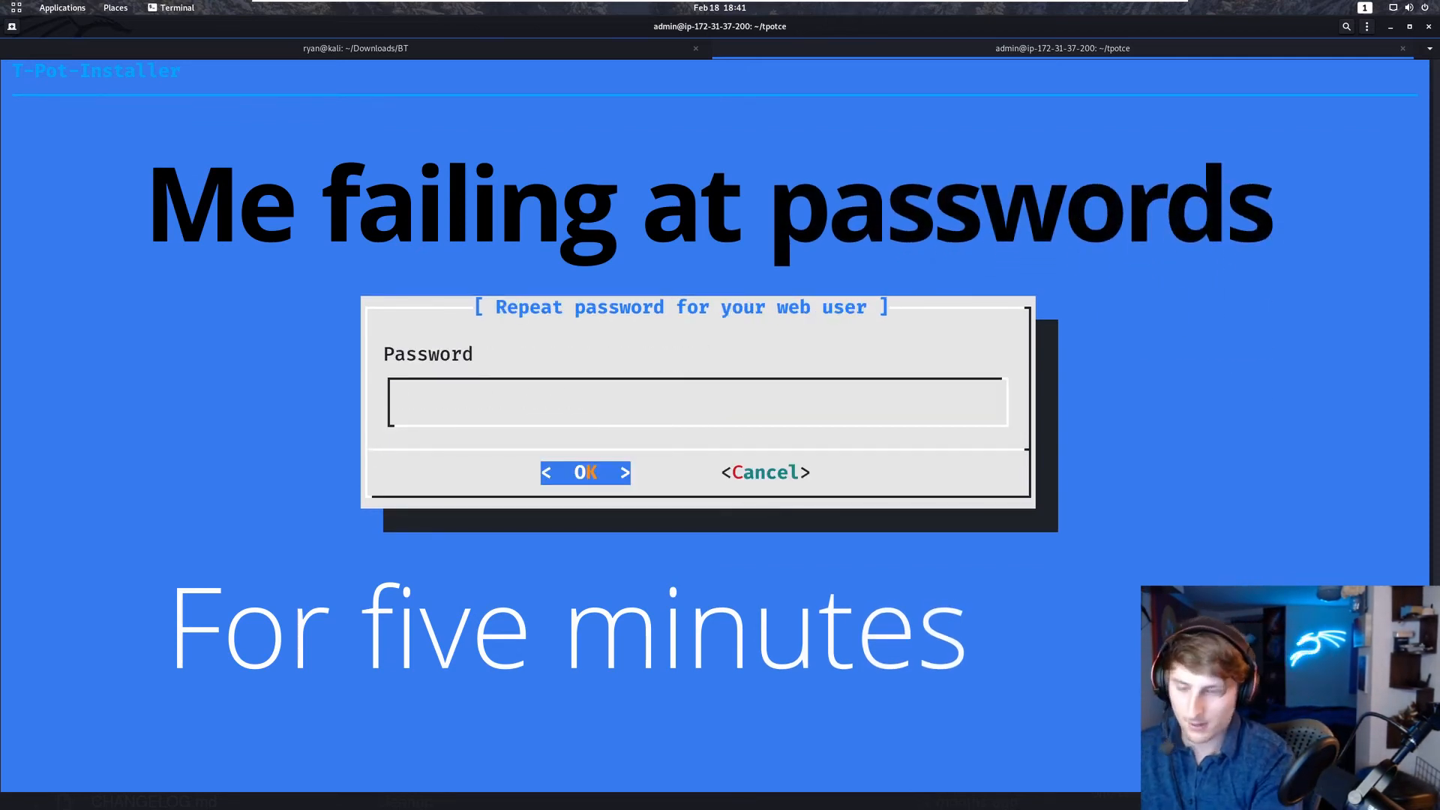
pyautogui.write('******************')
pyautogui.press('Return')
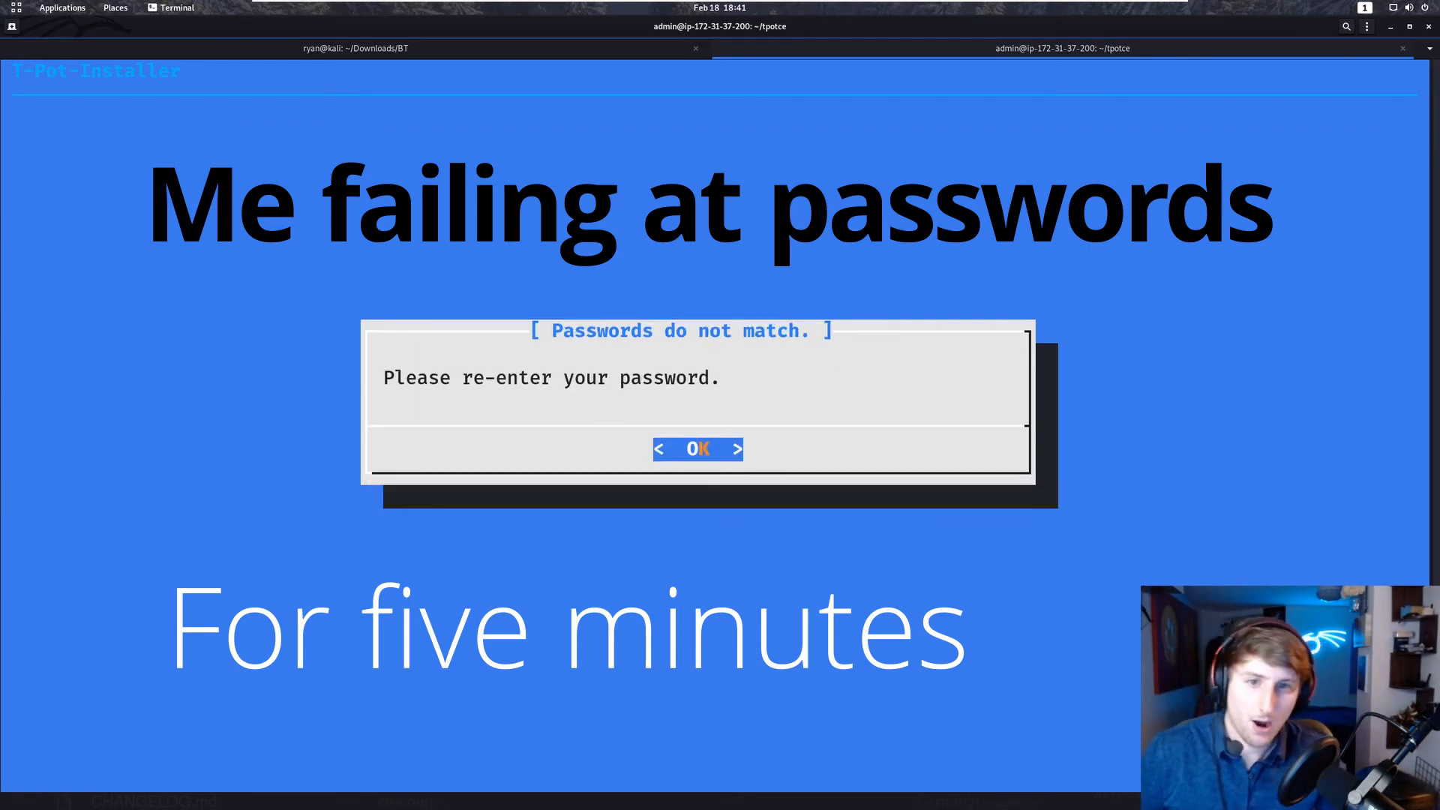
# Enter the web user's password again and repeat it to continue the installation.
pyautogui.press('Return')
pyautogui.write('**')
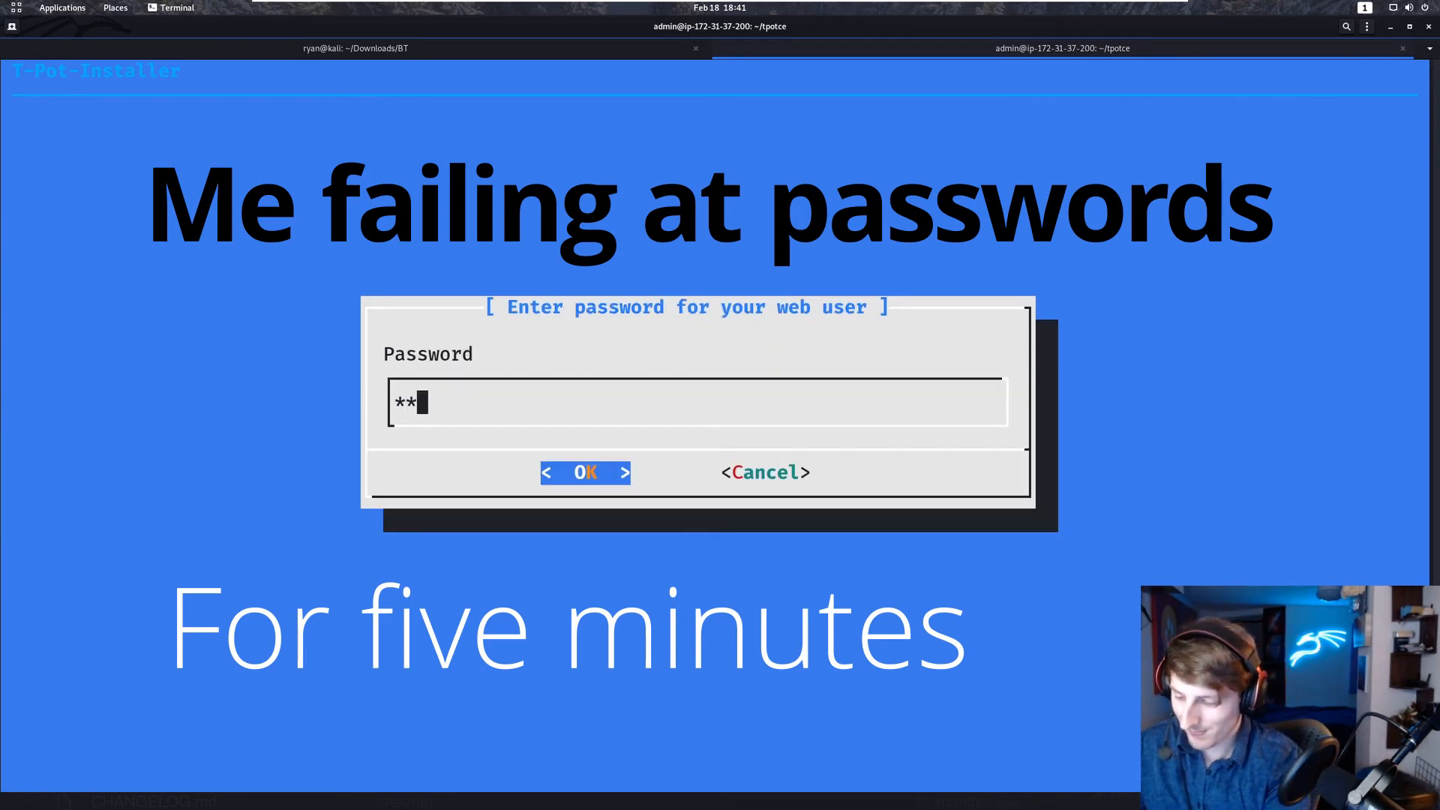
pyautogui.write('************')
pyautogui.press('Return')
pyautogui.write('***')
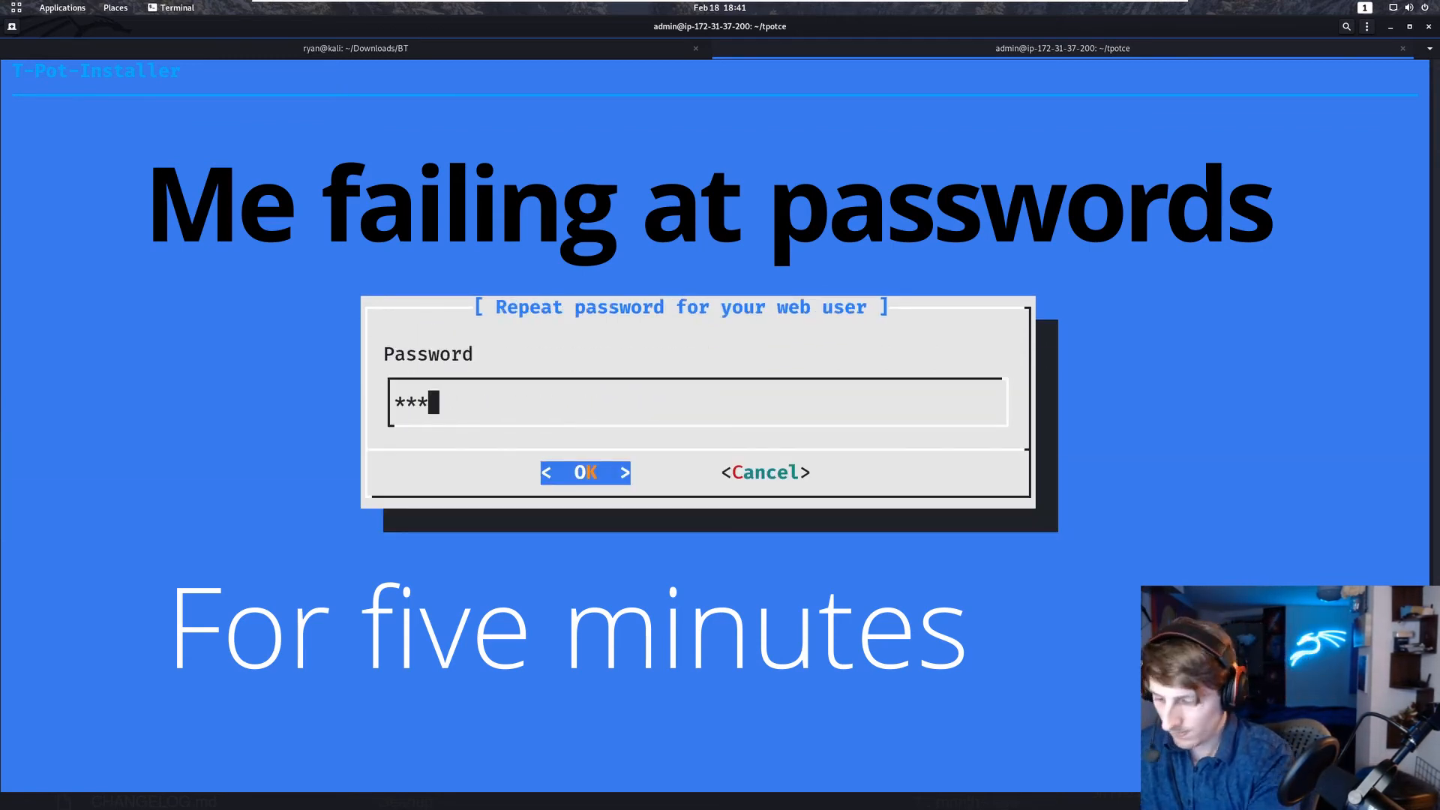
pyautogui.press('BackSpace')
pyautogui.press('BackSpace')
pyautogui.press('BackSpace')
pyautogui.write('**********')
pyautogui.press('Return')
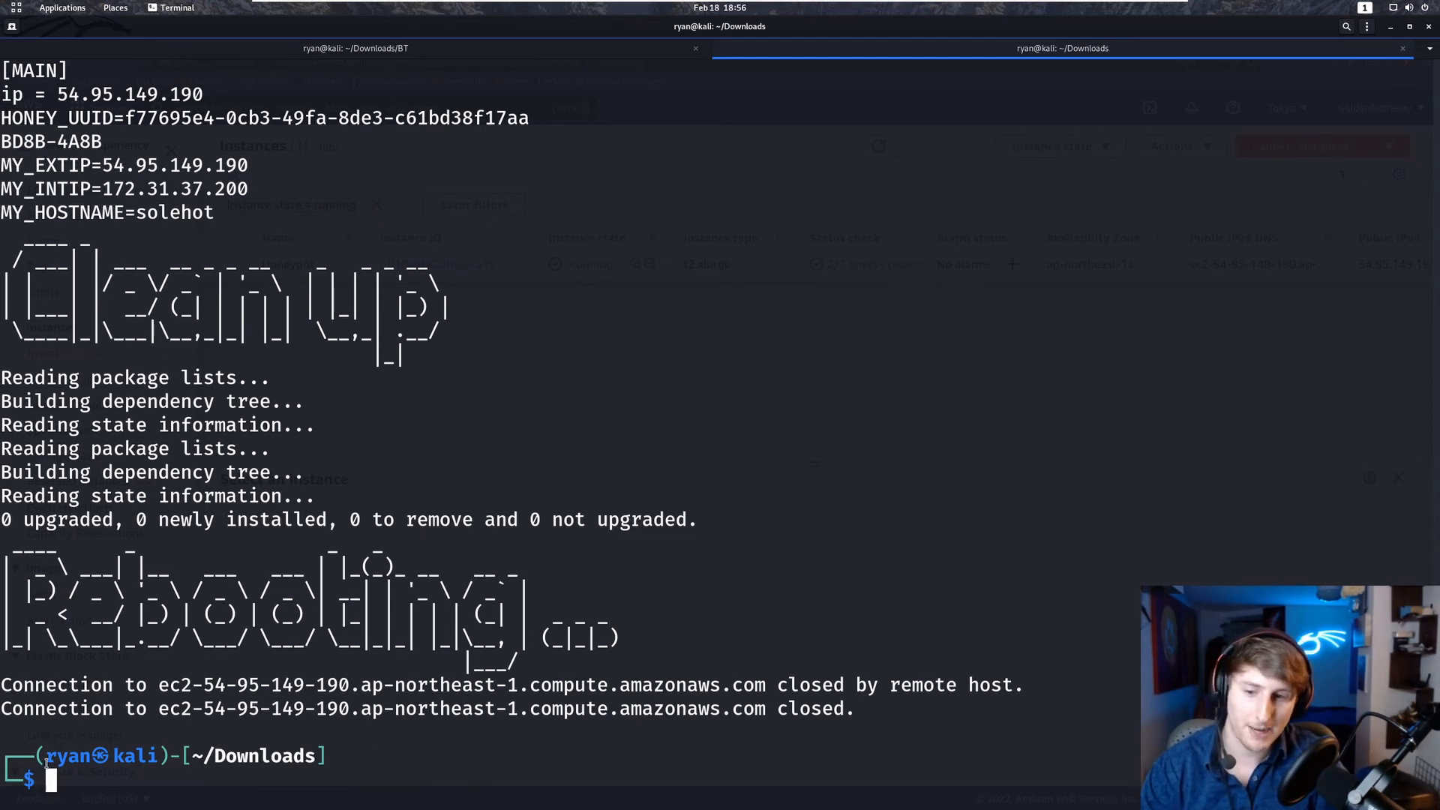
pyautogui.moveTo(4, 756); pyautogui.dragTo(343, 753)
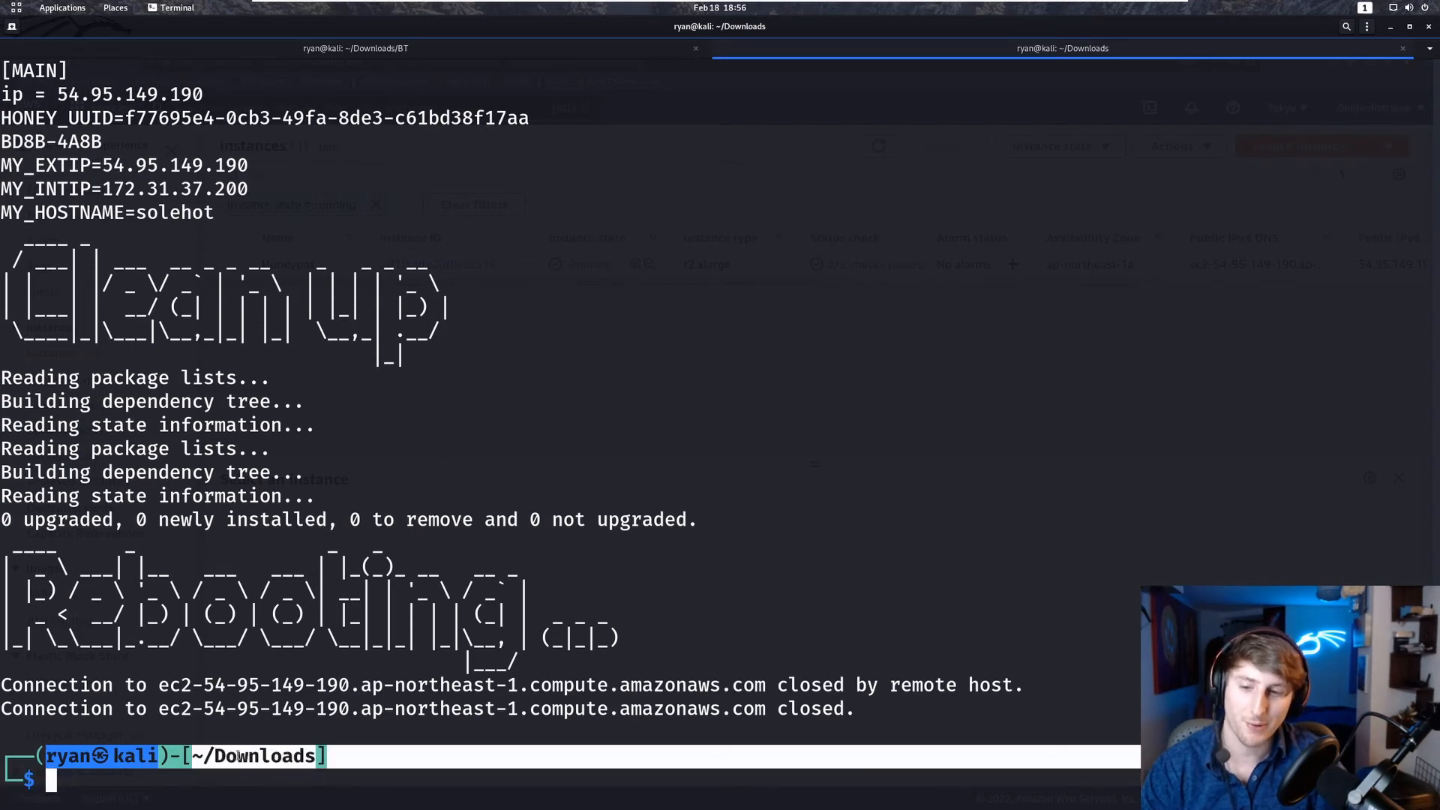
pyautogui.click(139, 760)
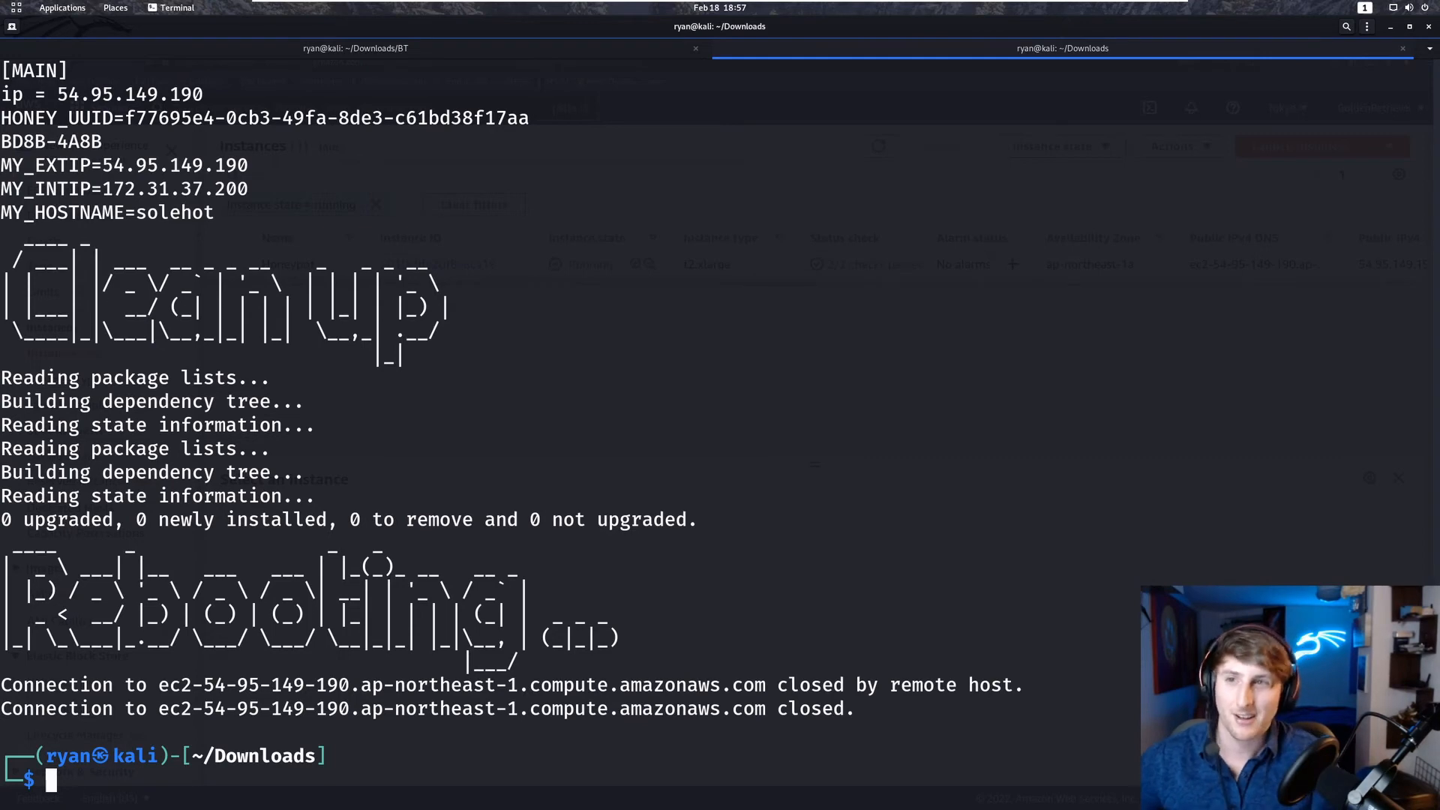
# Switch to Firefox and open the security details of the Honeypot instance.
pyautogui.click(18, 10)
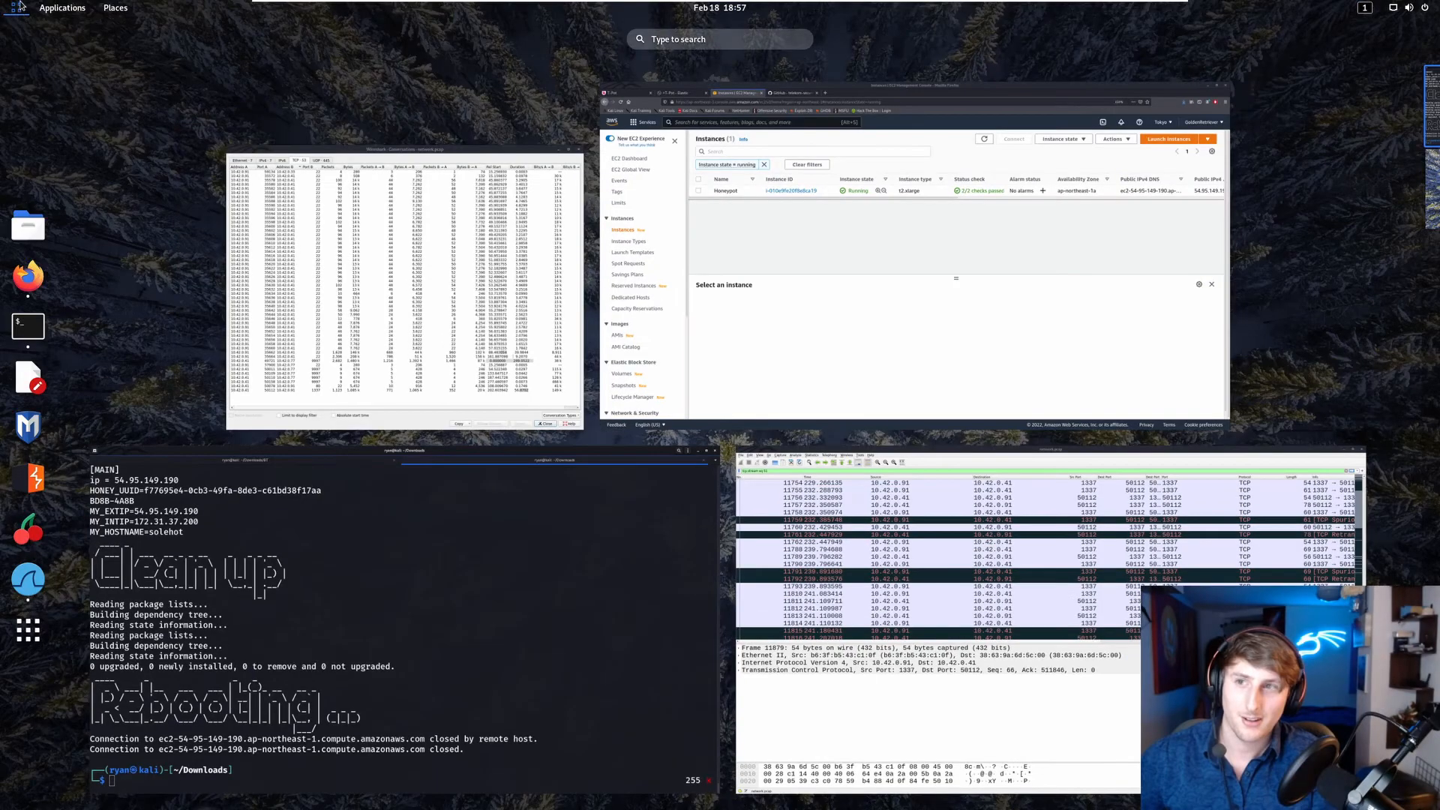
pyautogui.click(786, 317)
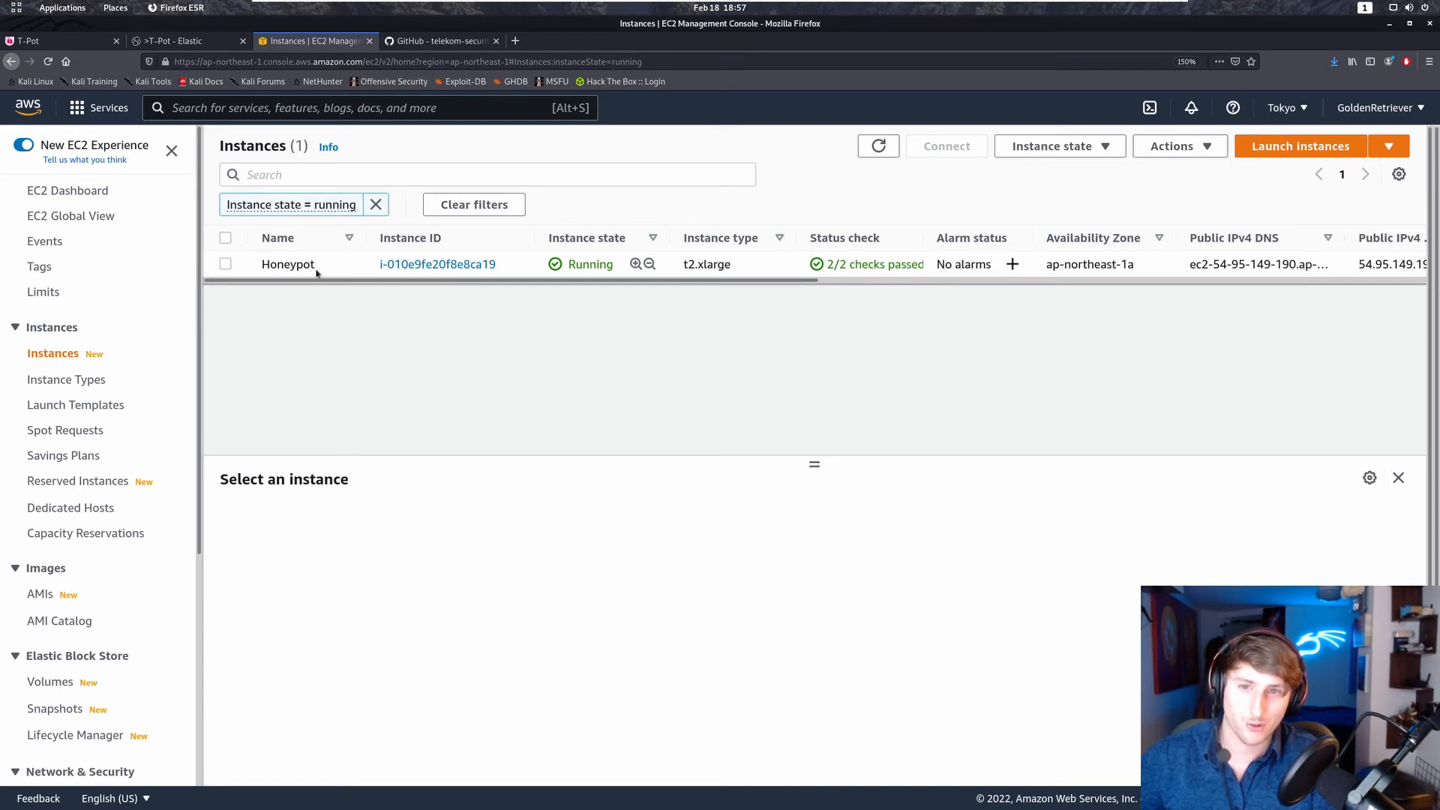
pyautogui.click(411, 269)
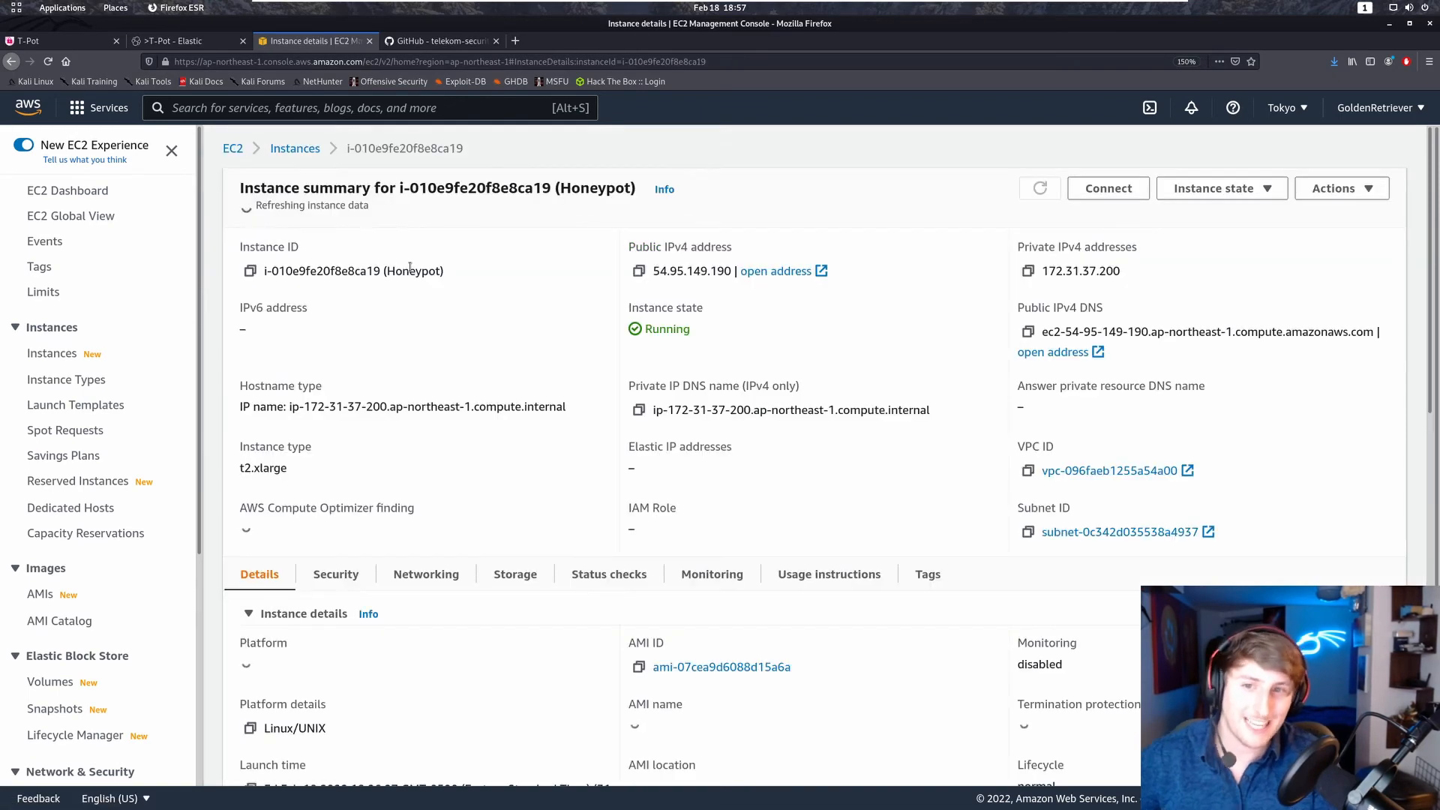
pyautogui.scroll(-3, 411, 267)
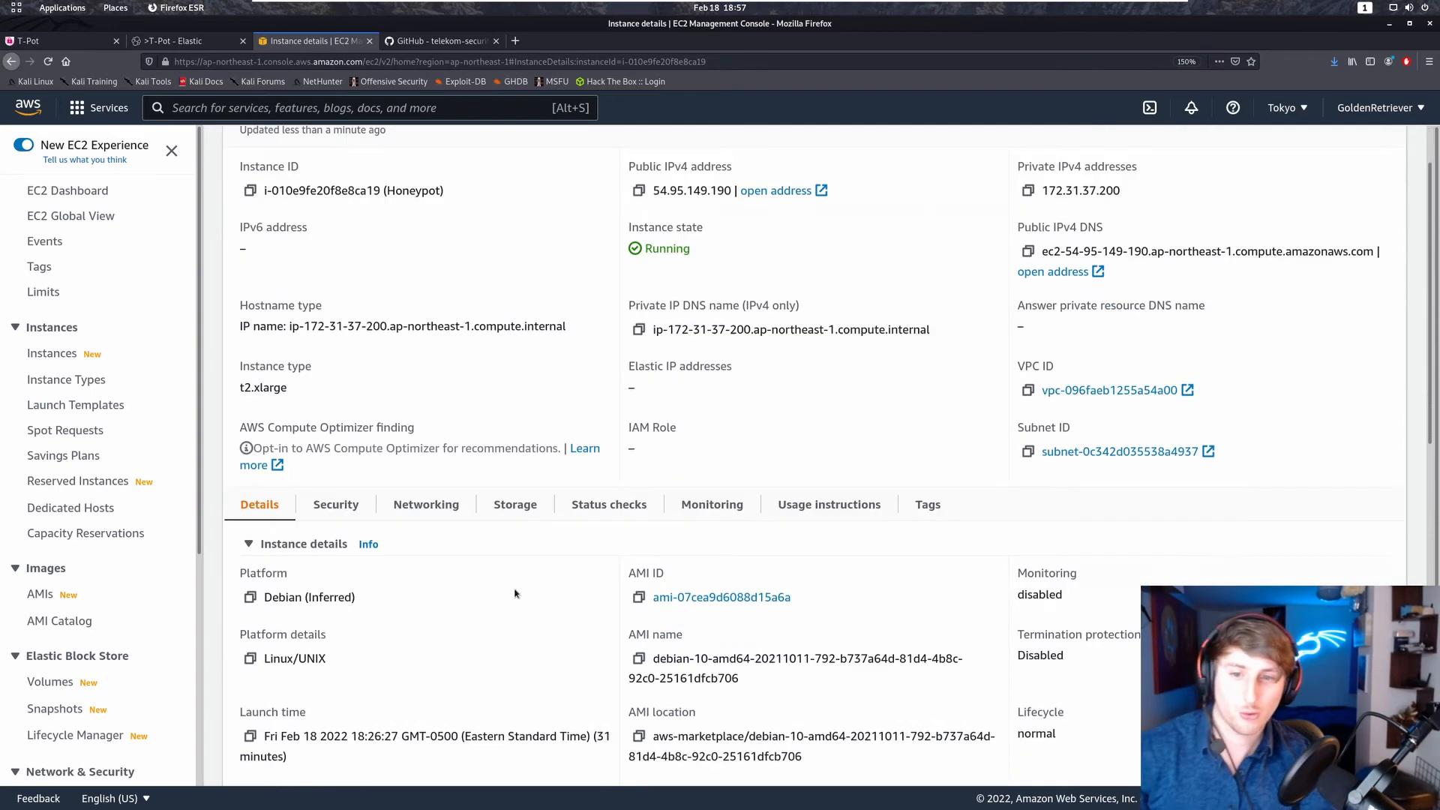
pyautogui.click(321, 386)
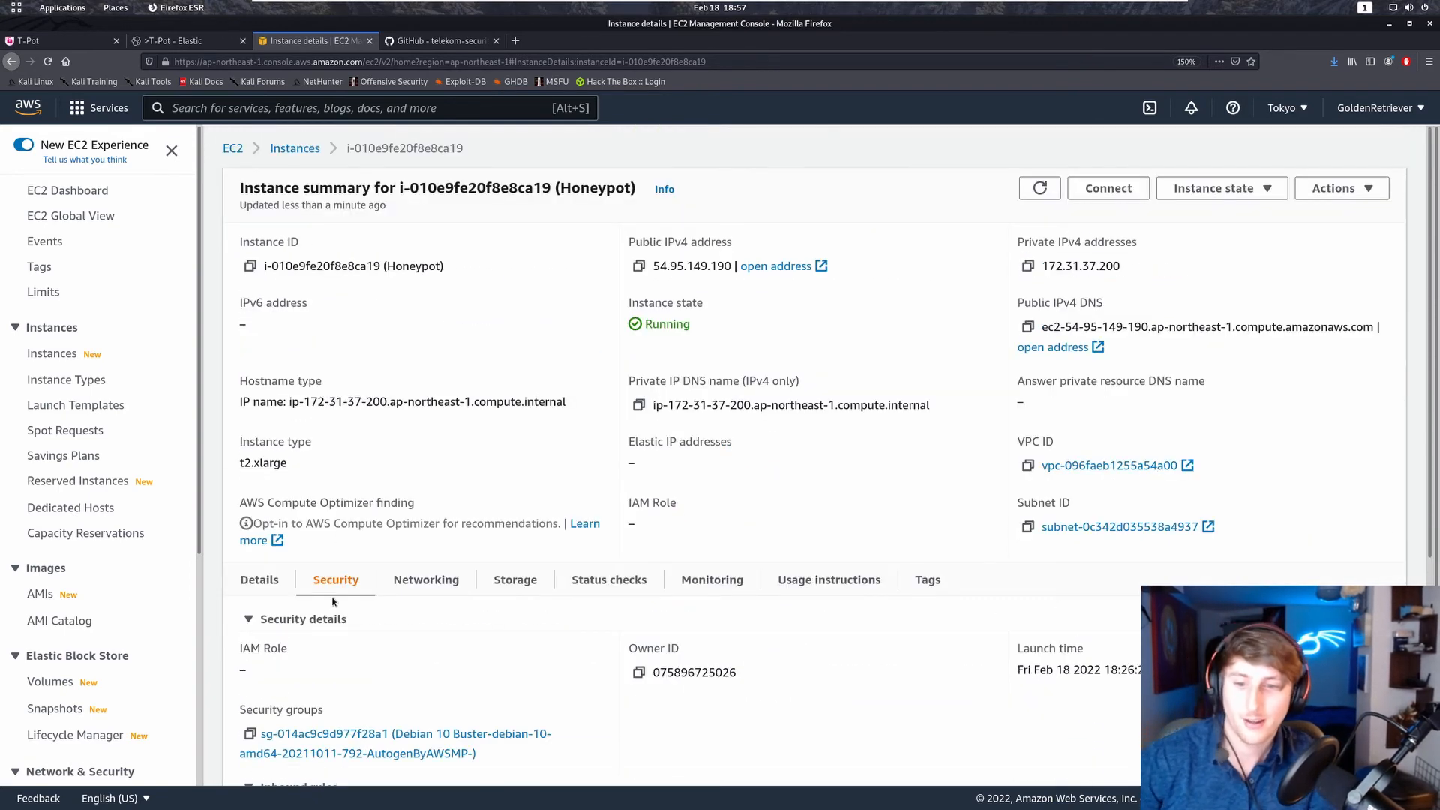
pyautogui.scroll(-3, 333, 601)
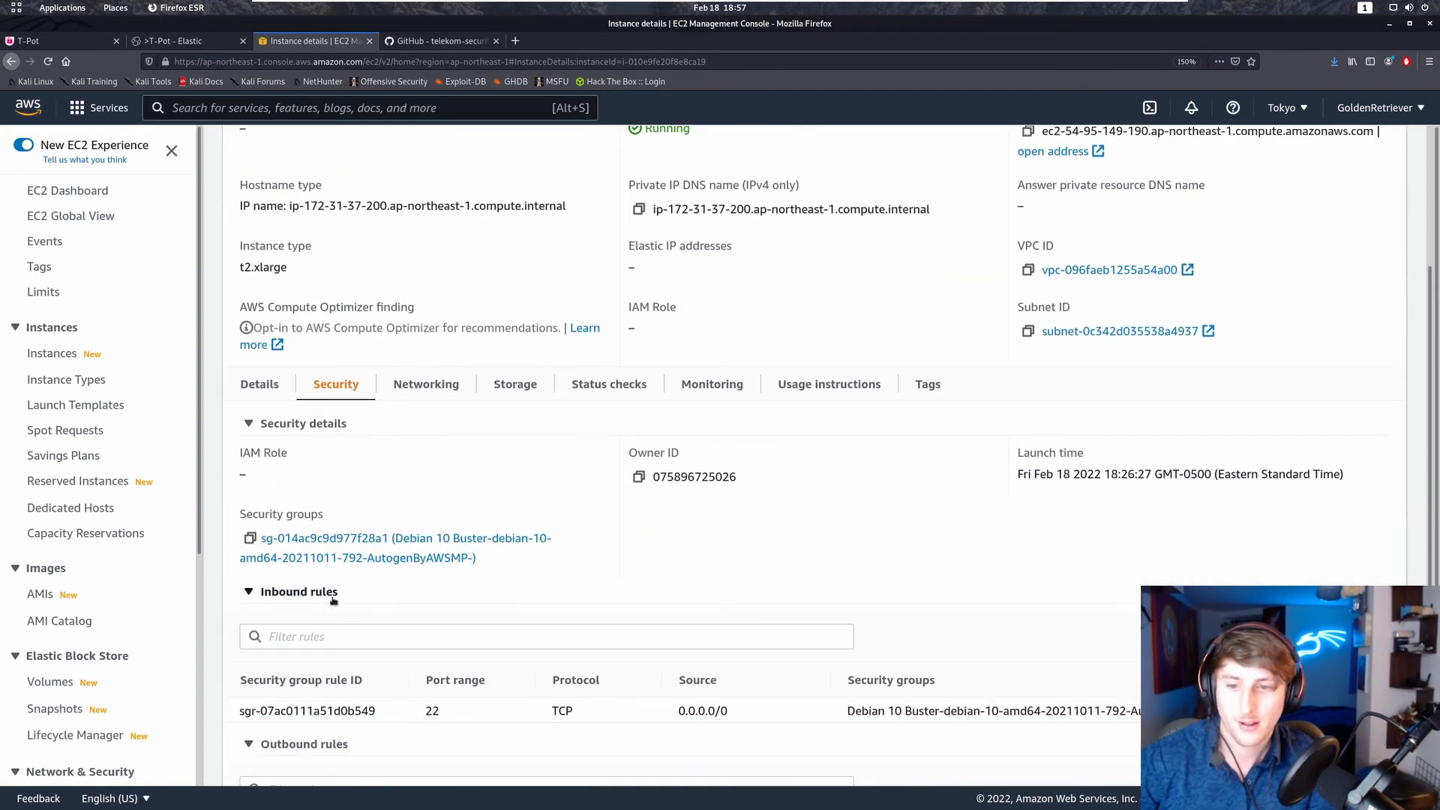
# Edit the inbound rules of the instance's security group, changing the SSH rule to Custom TCP with port 64295.
pyautogui.click(354, 539)
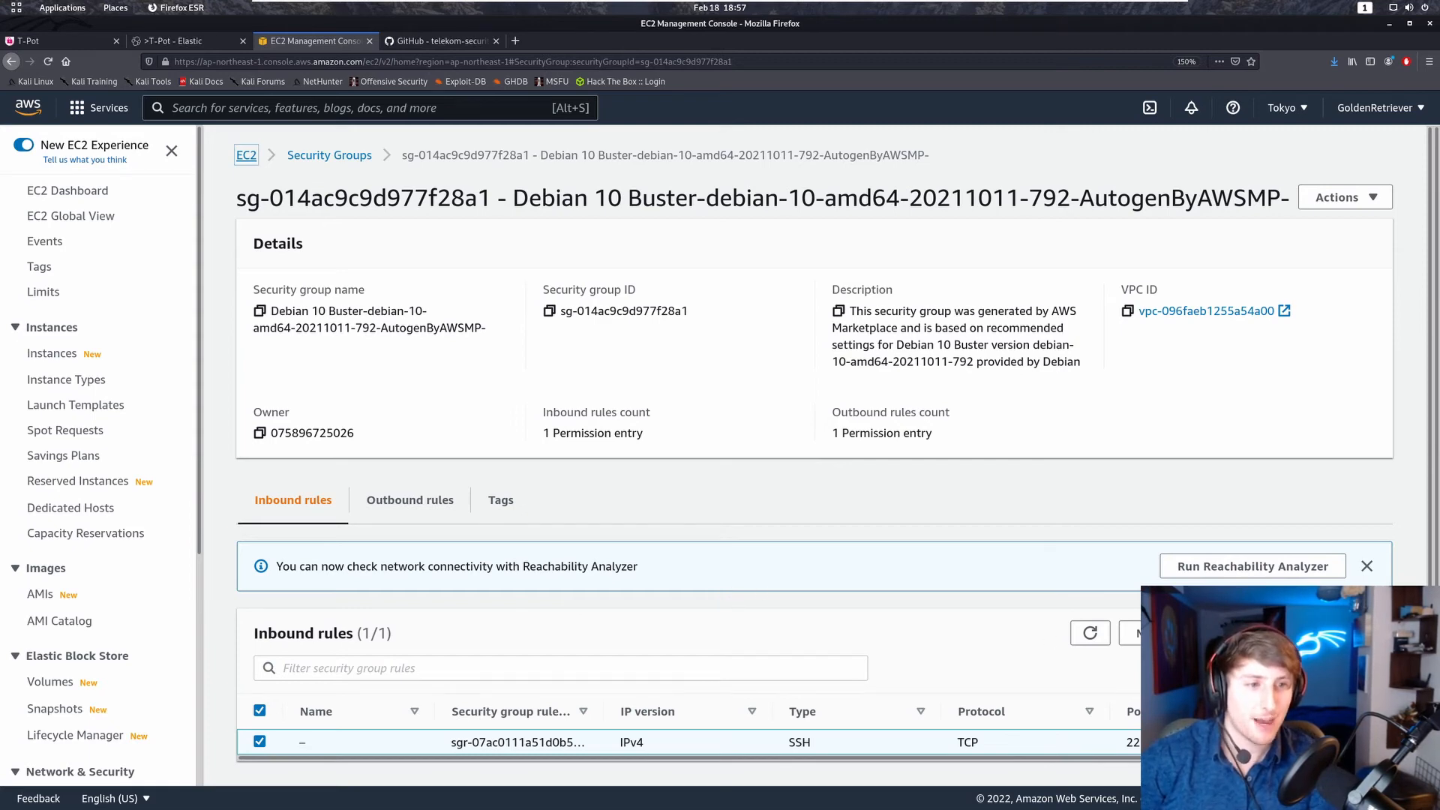
pyautogui.click(1305, 633)
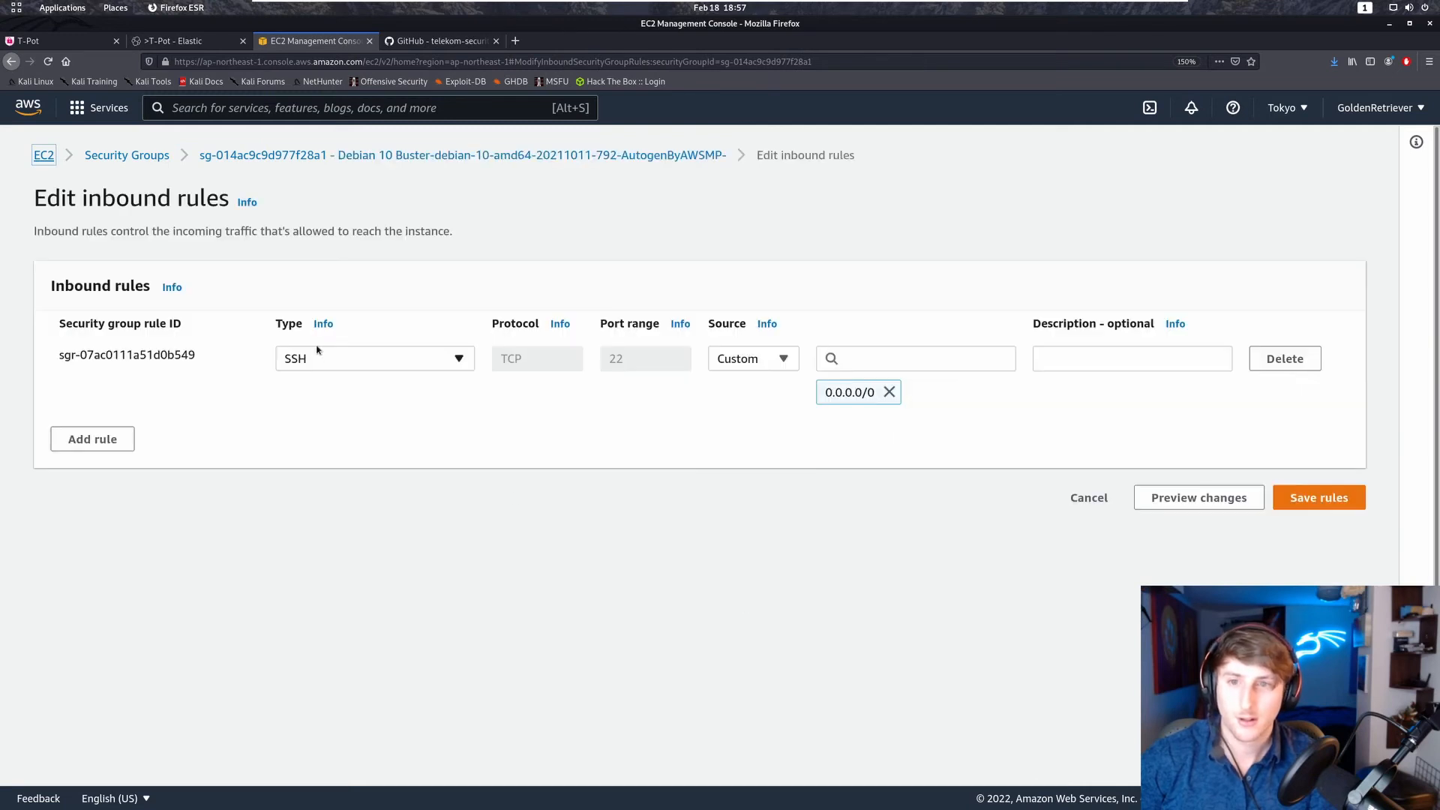
pyautogui.click(313, 366)
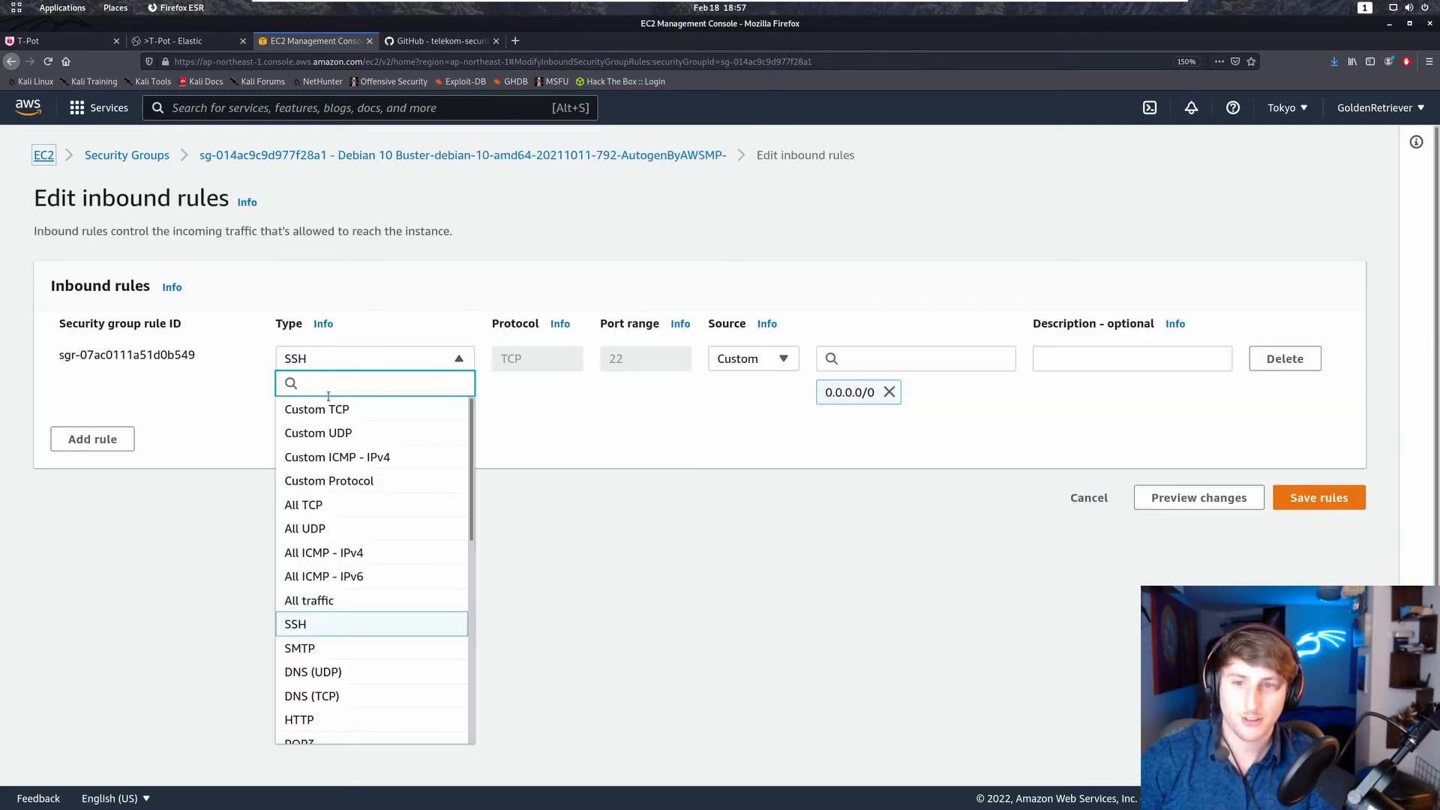
pyautogui.click(367, 409)
pyautogui.click(623, 359)
pyautogui.doubleClick(628, 353)
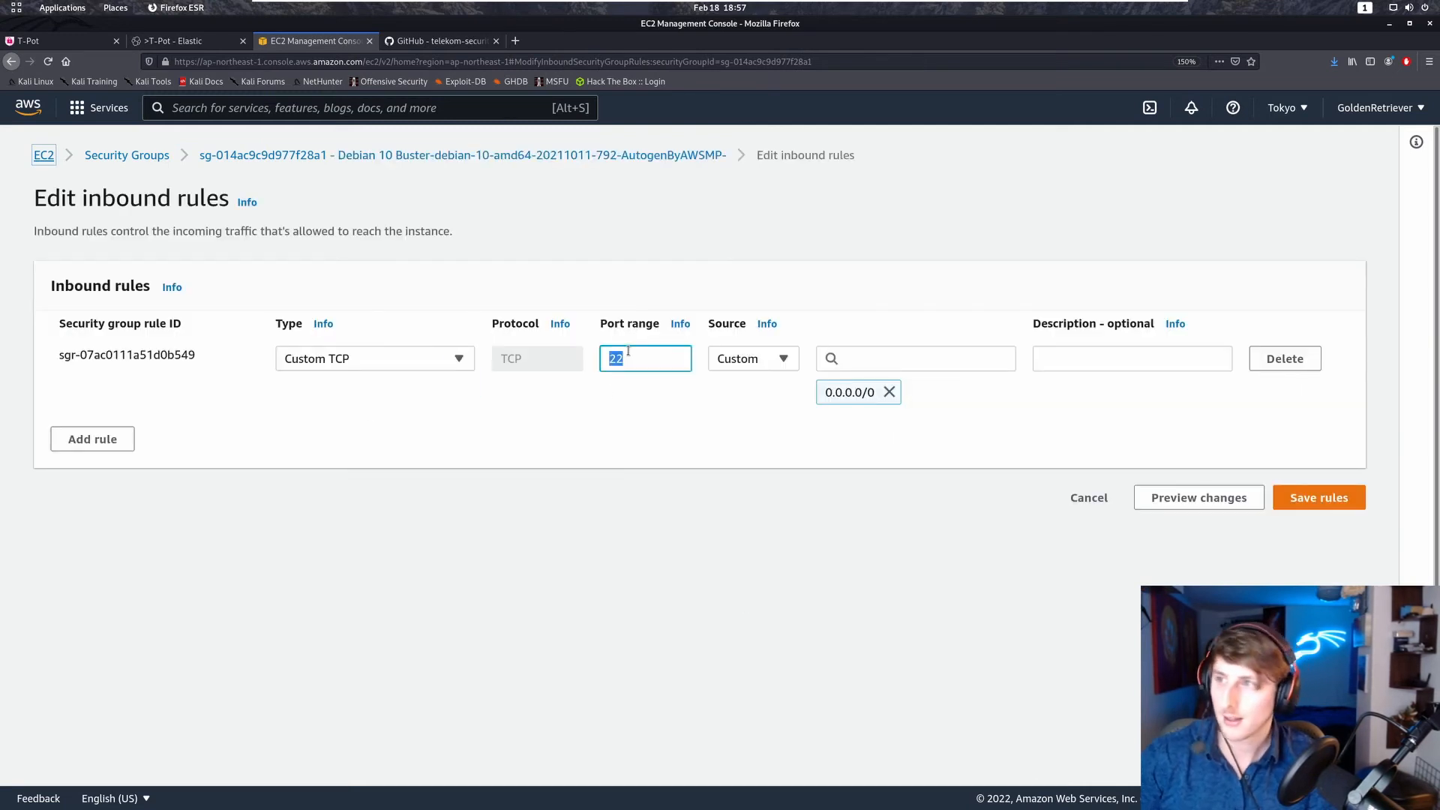
pyautogui.press('BackSpace')
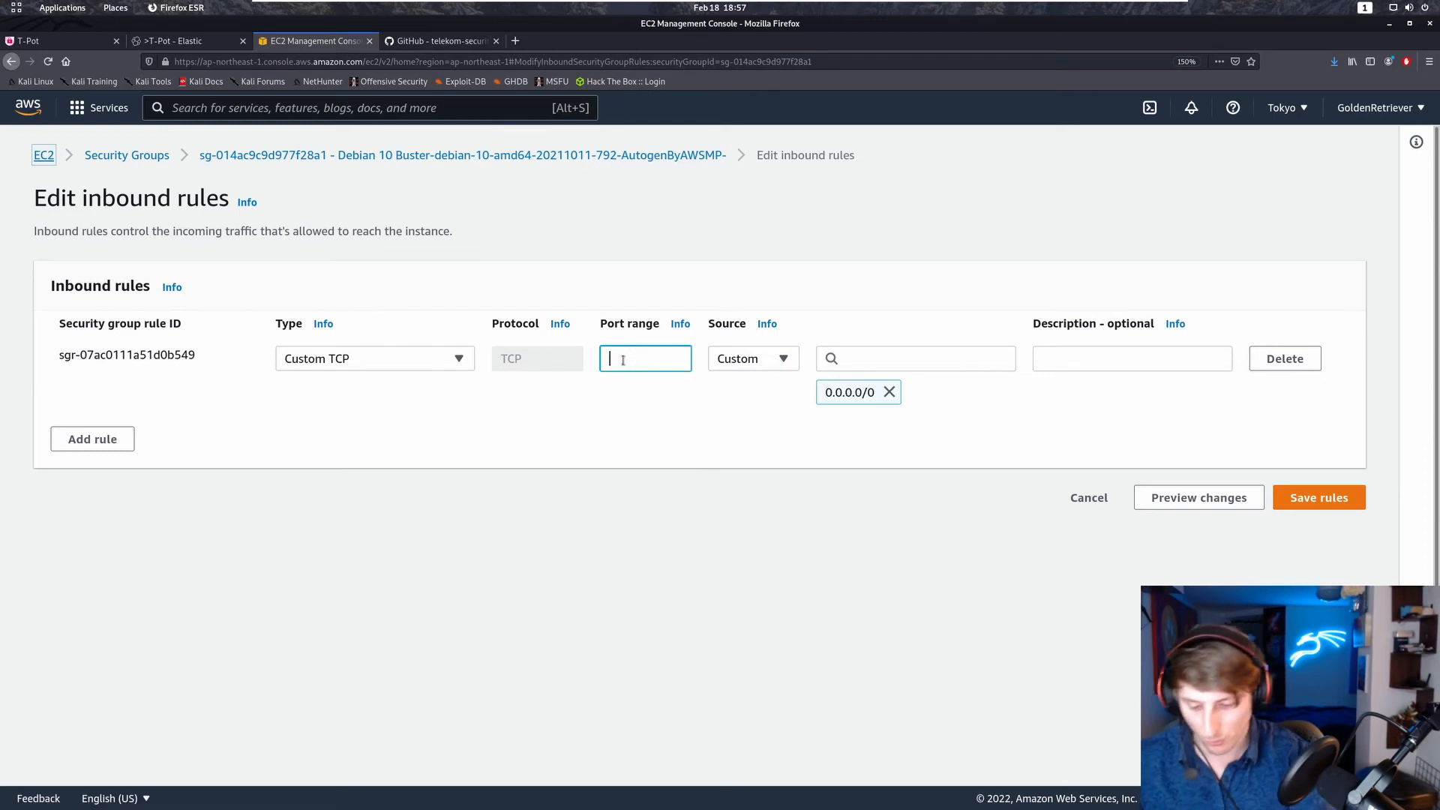
pyautogui.write('64295')
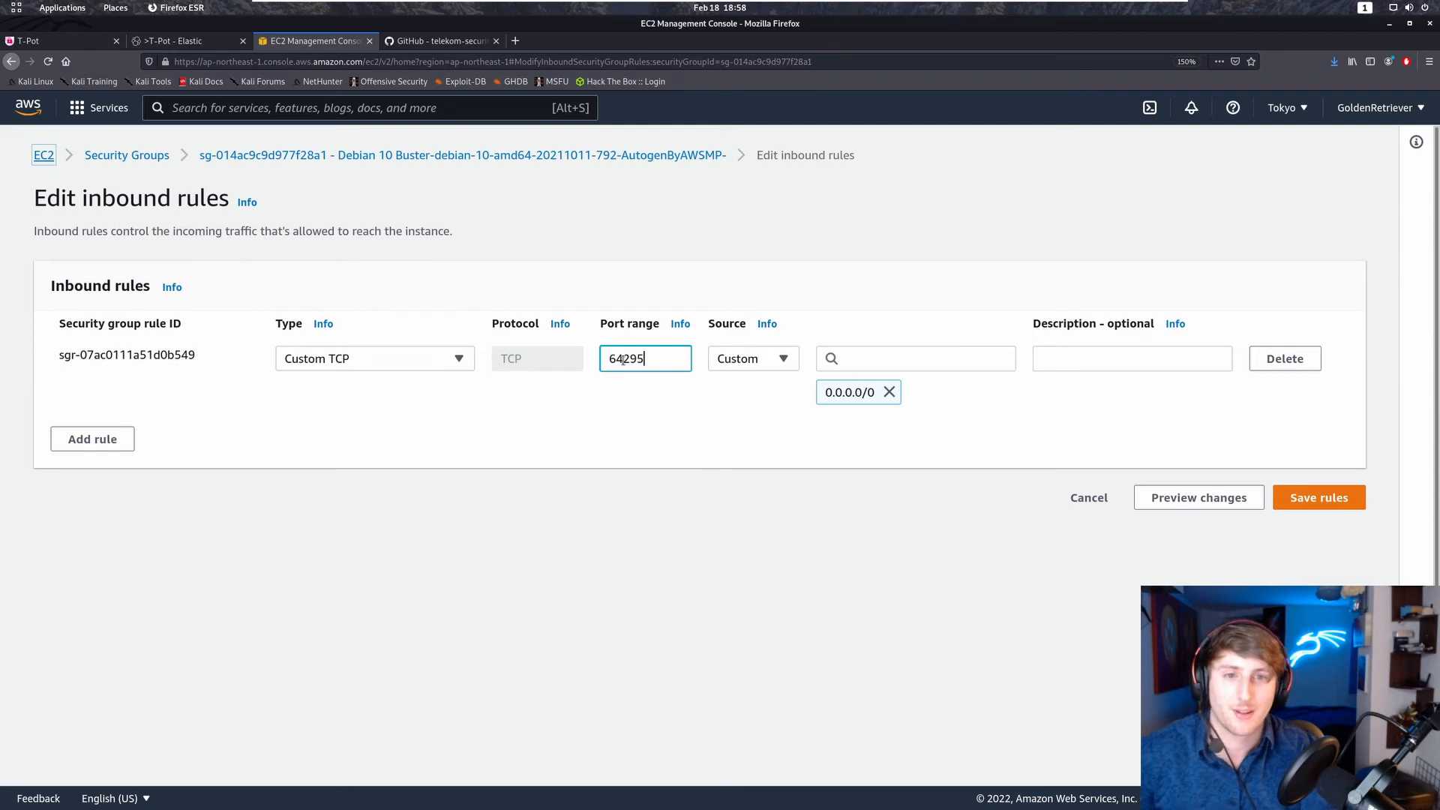
# Set the port 64295 rule's source to My IP and describe it as "This is to ssh in for us".
pyautogui.click(774, 360)
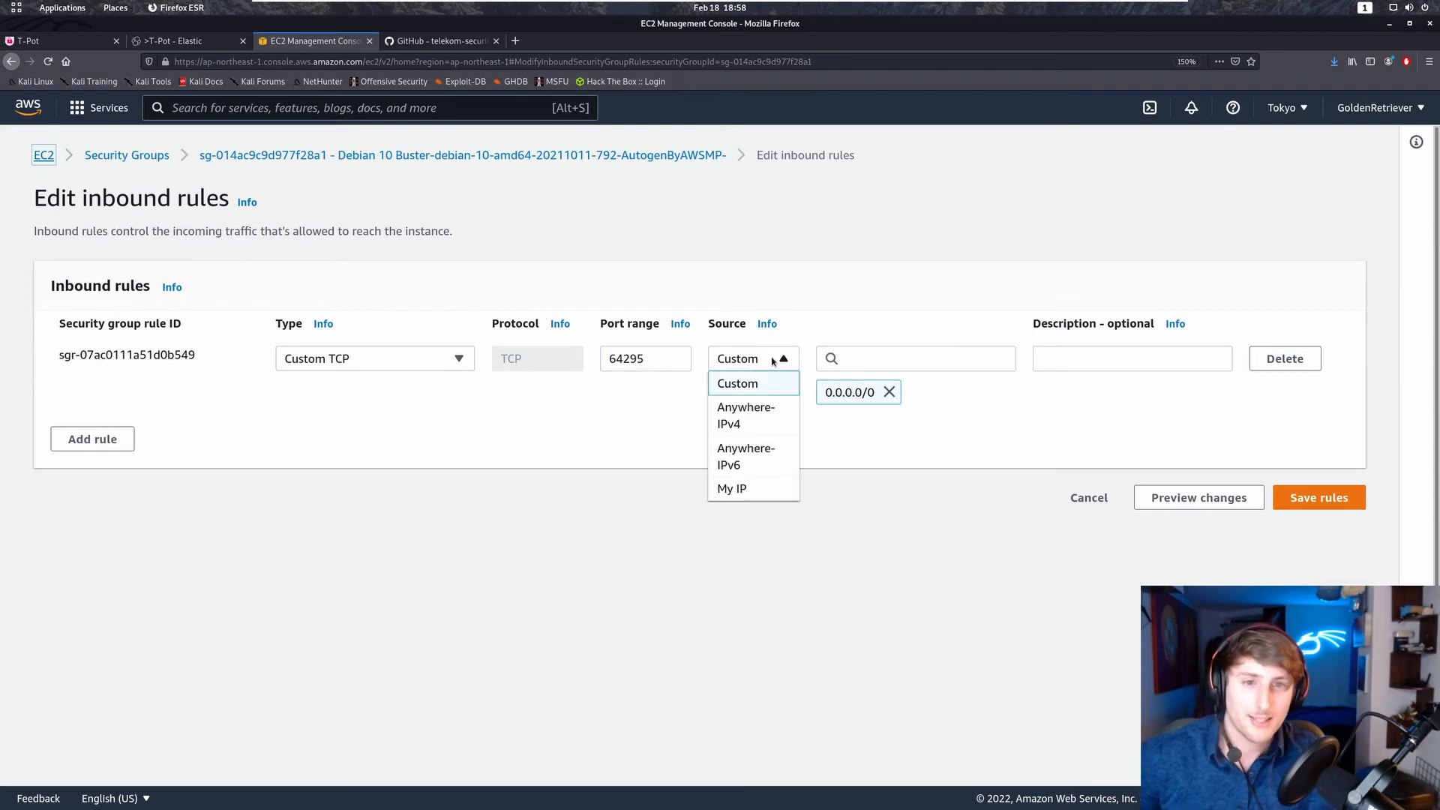
pyautogui.click(754, 486)
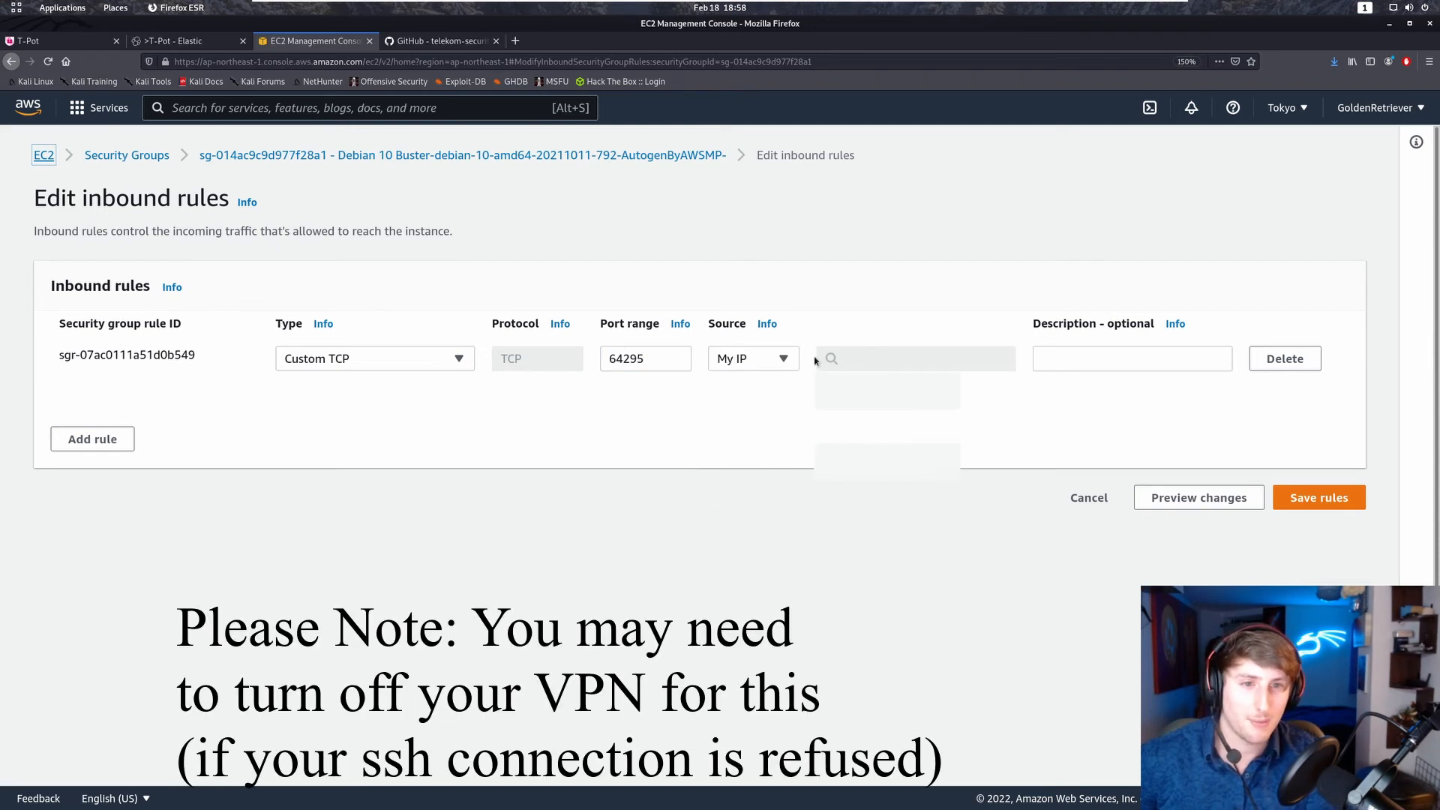
pyautogui.click(753, 359)
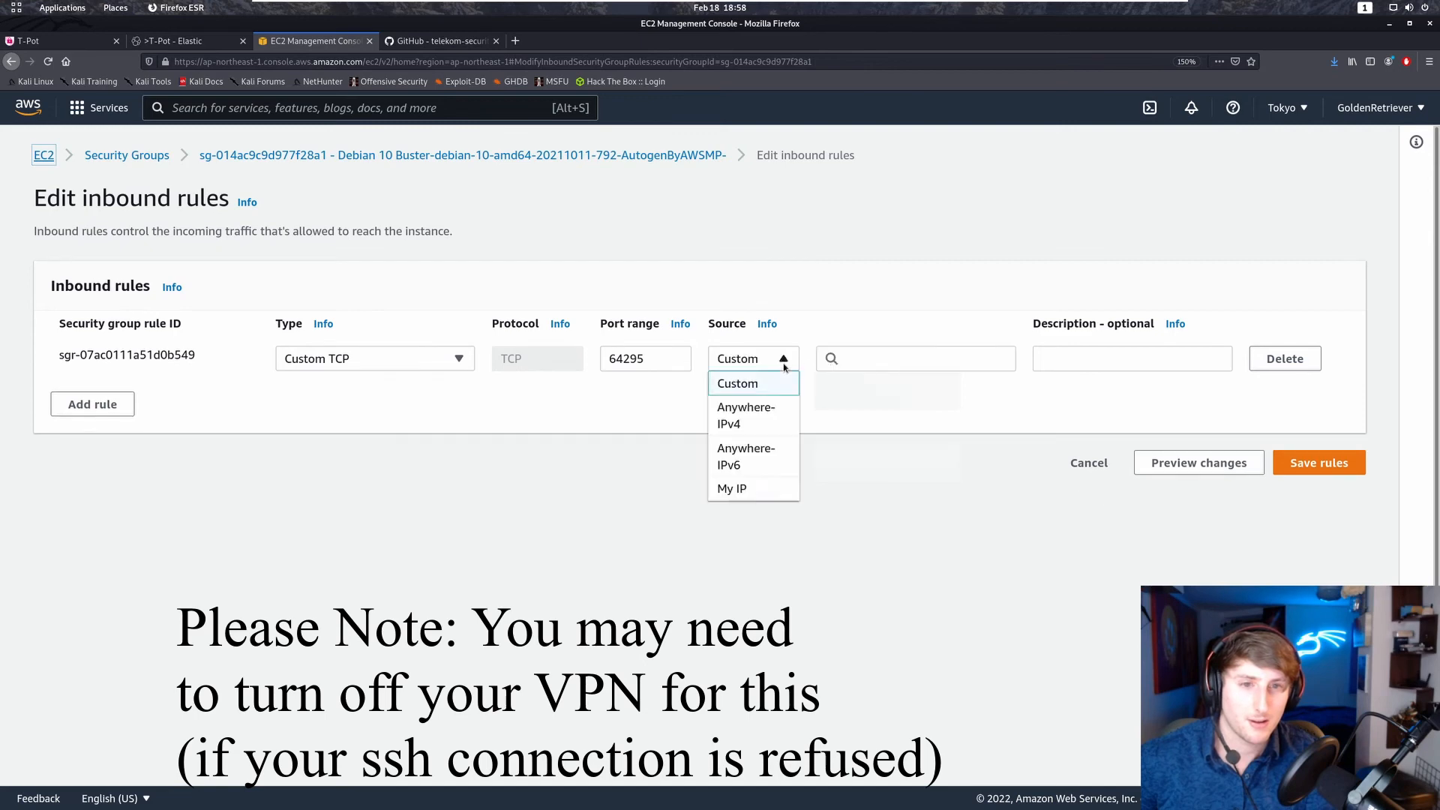
pyautogui.click(741, 487)
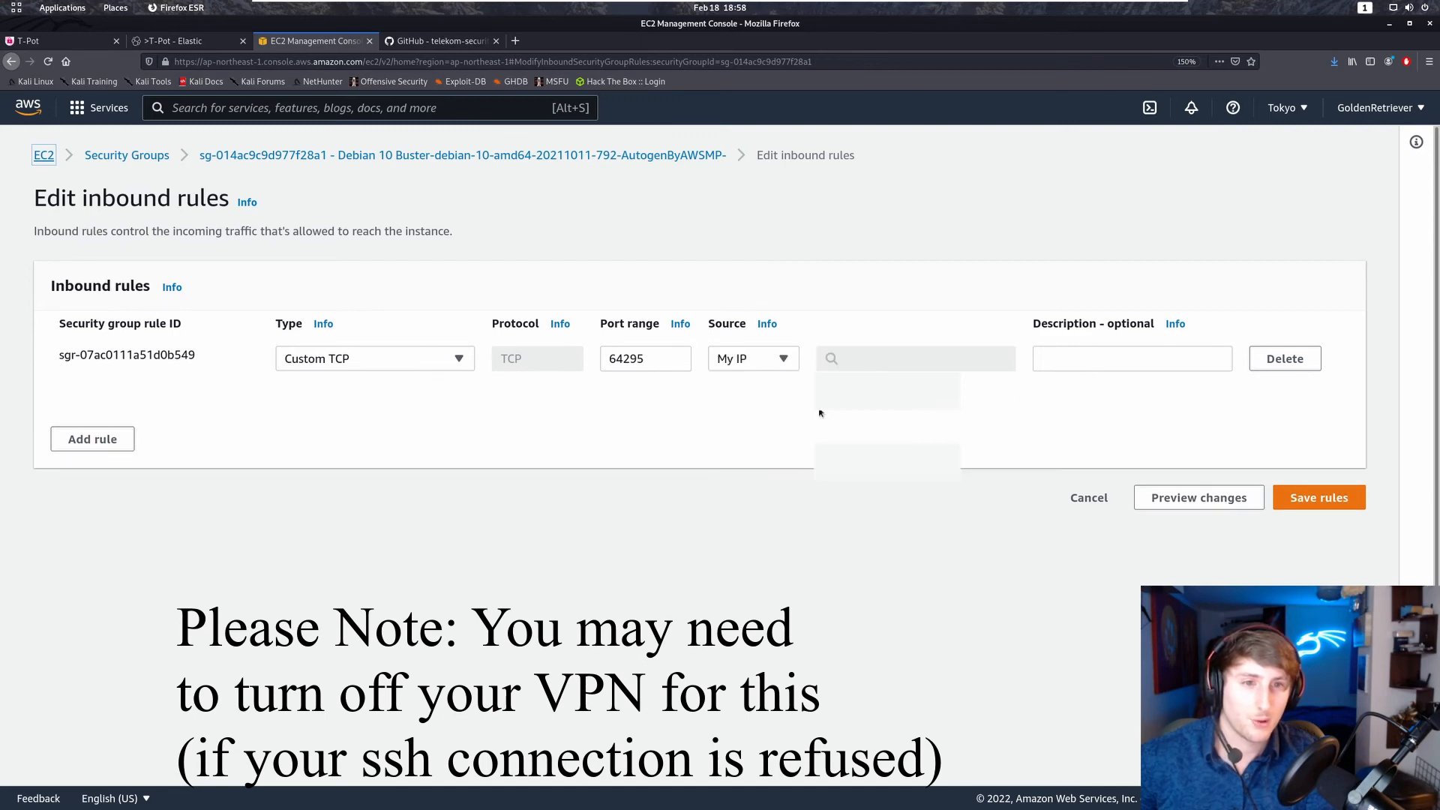
pyautogui.click(1104, 360)
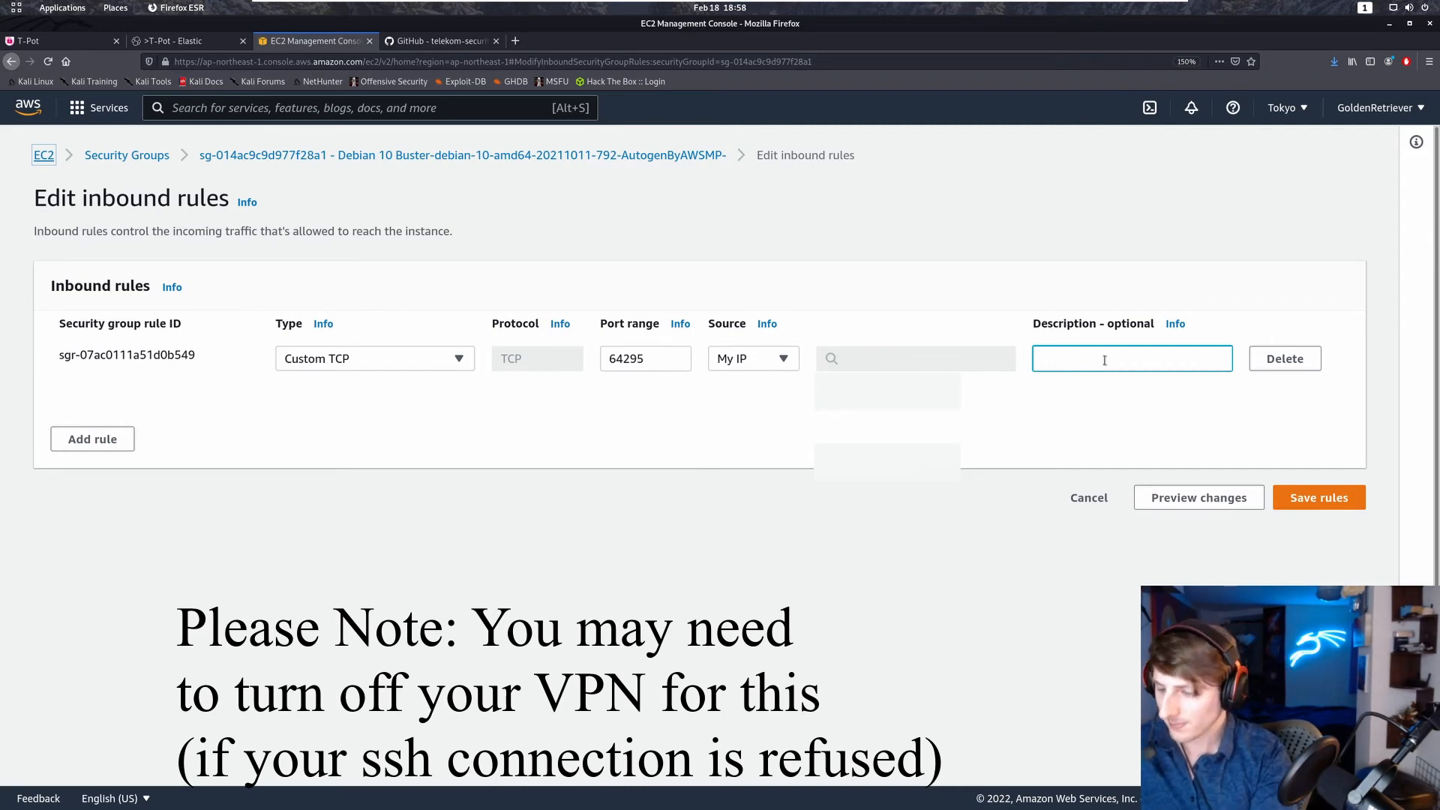
pyautogui.write('his is to s')
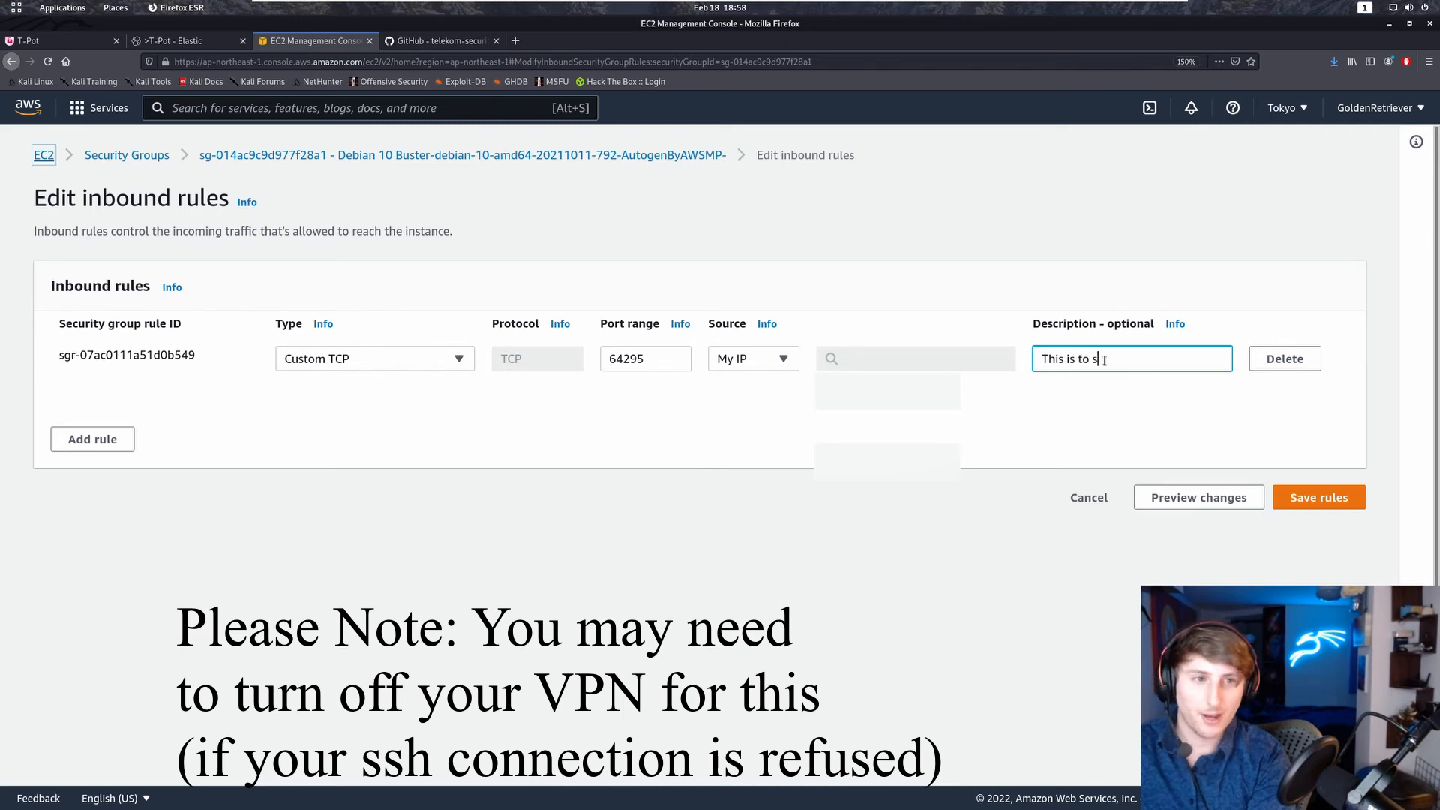
pyautogui.write('sh in  fo')
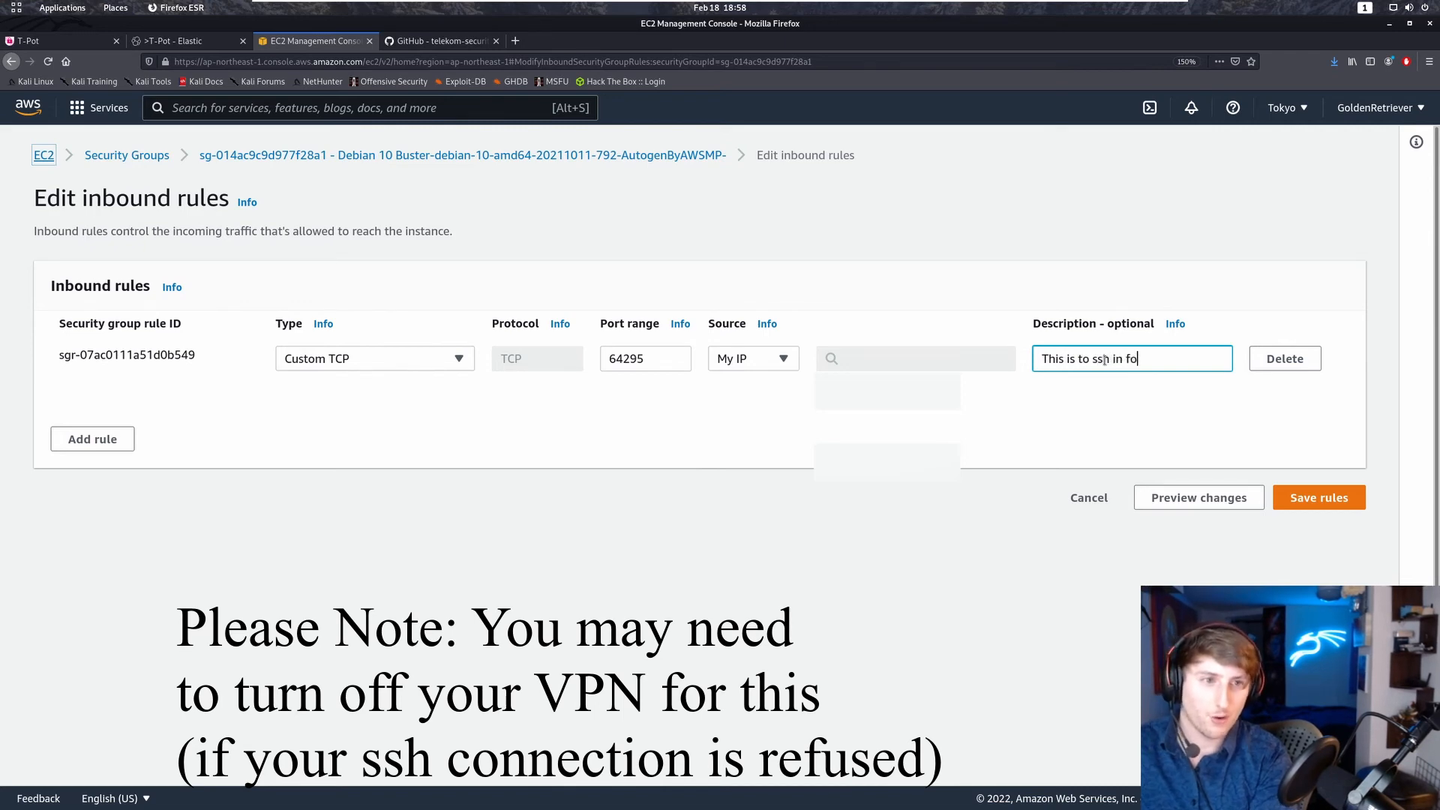
pyautogui.write('r us')
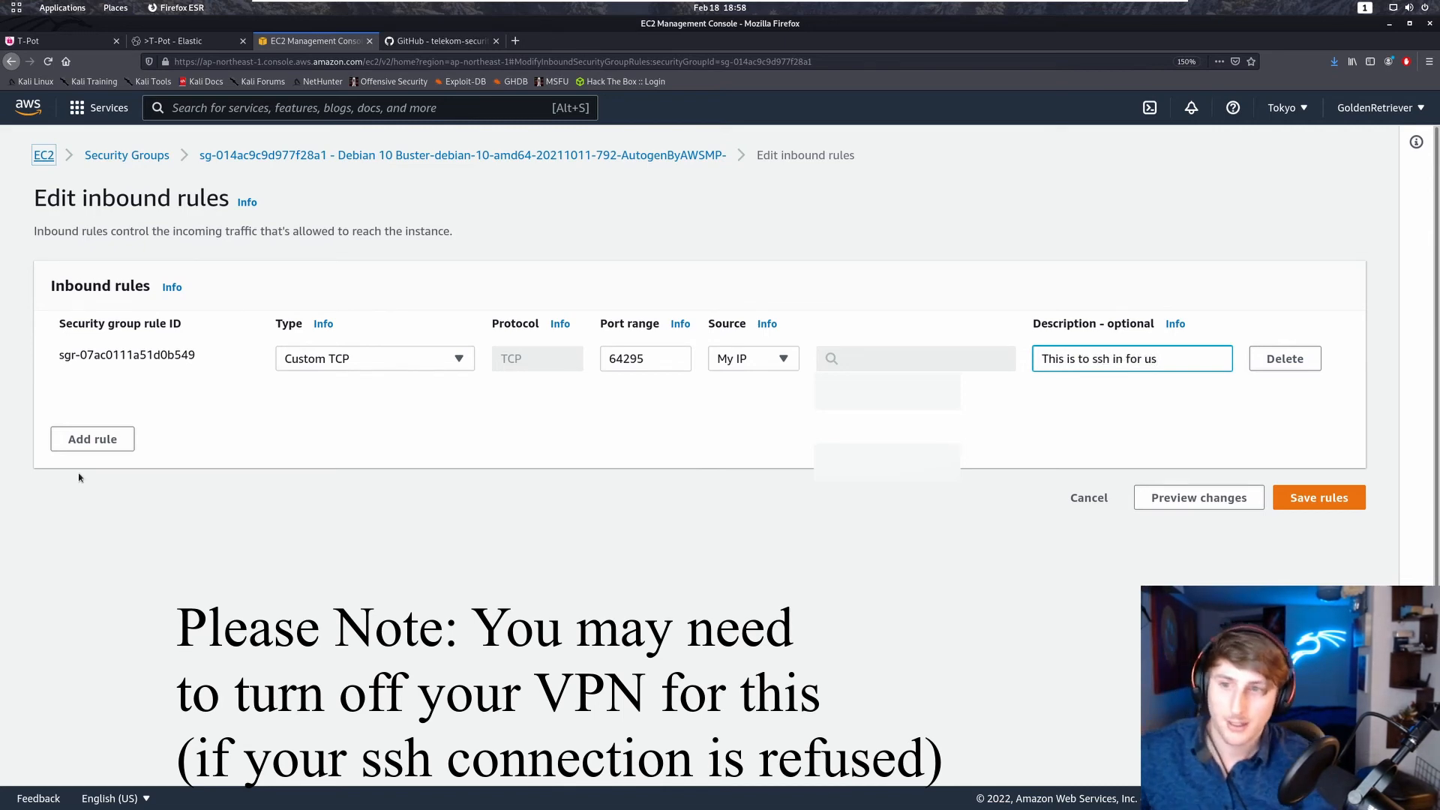
# Add a second inbound Custom TCP rule for port 64297 with My IP as its source.
pyautogui.click(85, 442)
pyautogui.click(646, 434)
pyautogui.hotkey('ctrl', 'a')
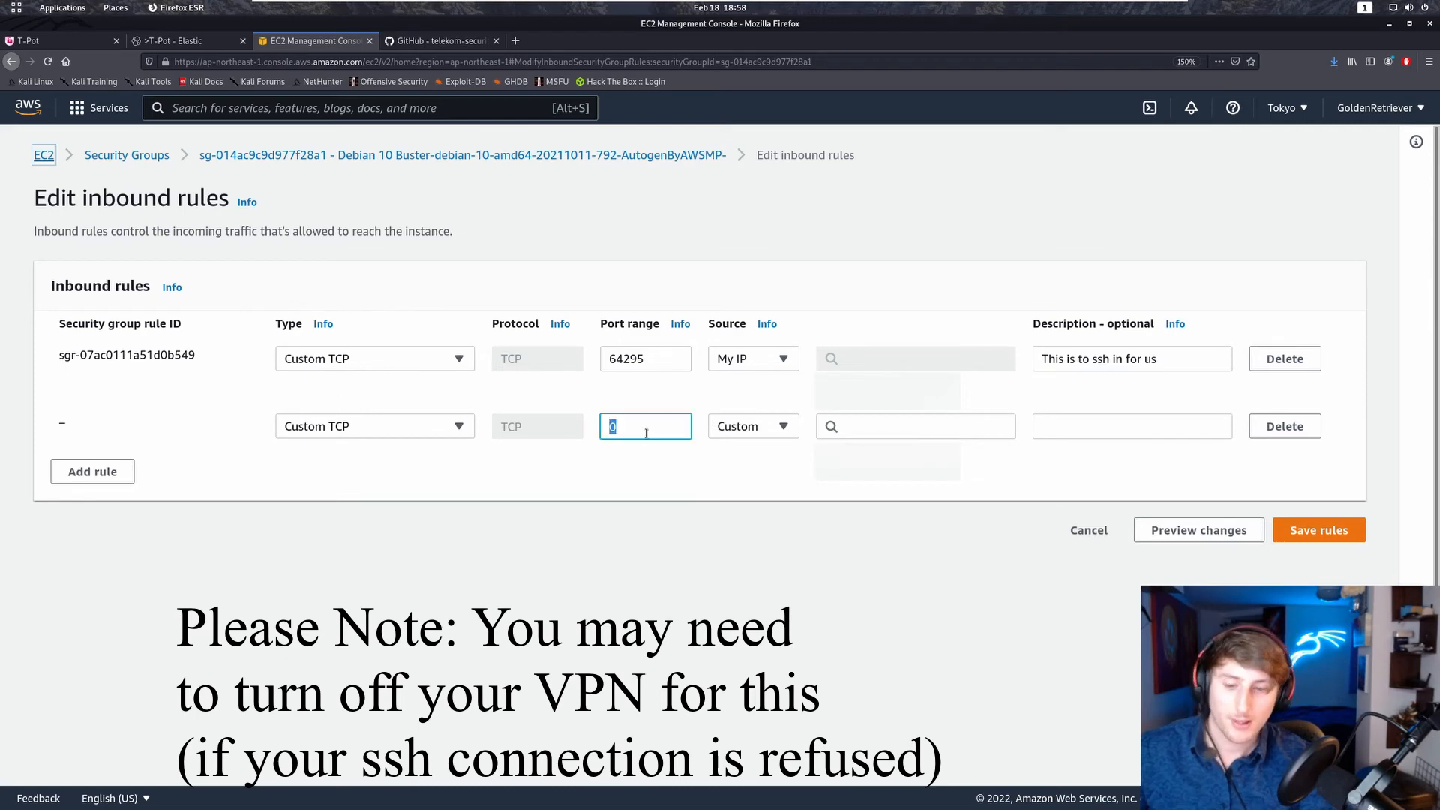
pyautogui.write('64297')
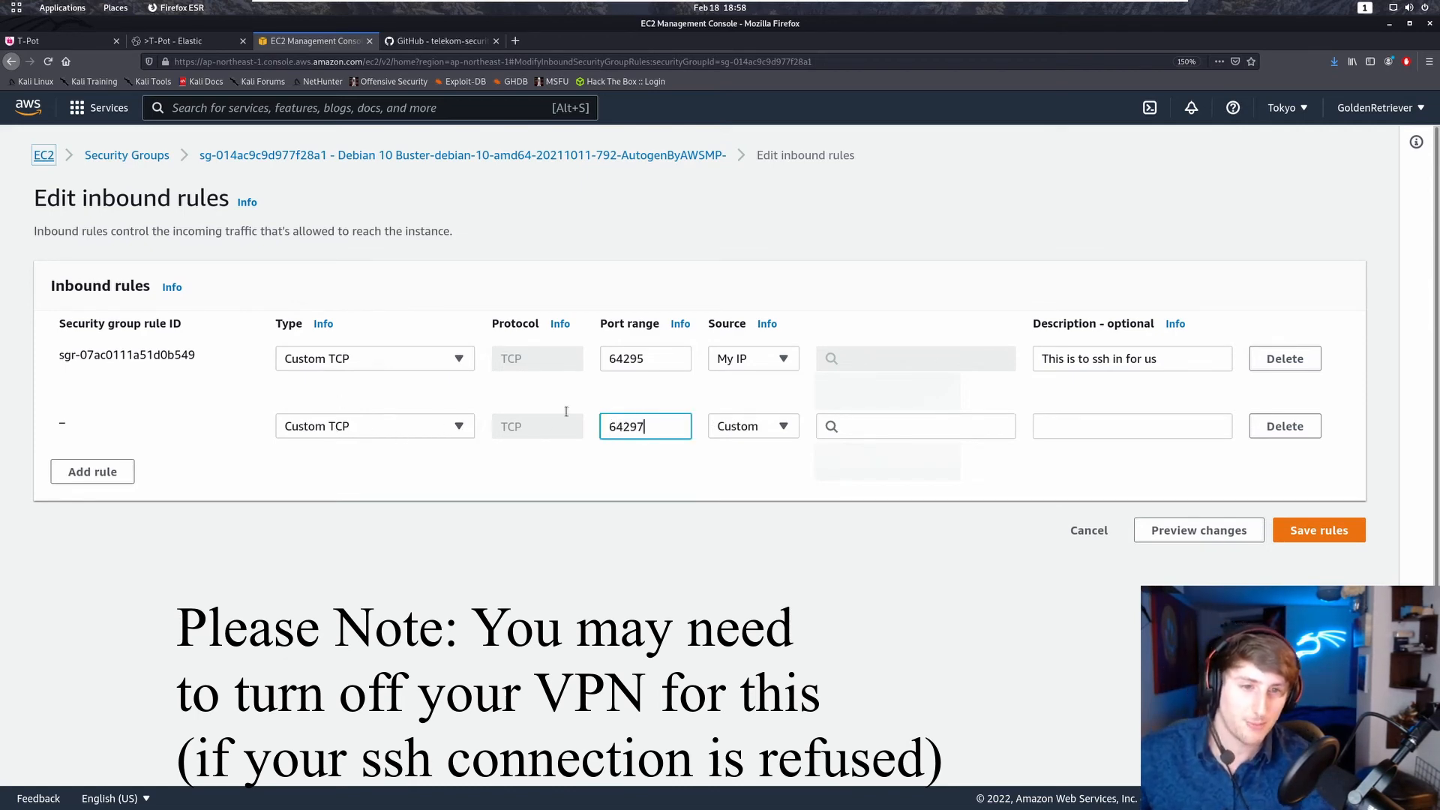
pyautogui.click(867, 431)
pyautogui.click(753, 426)
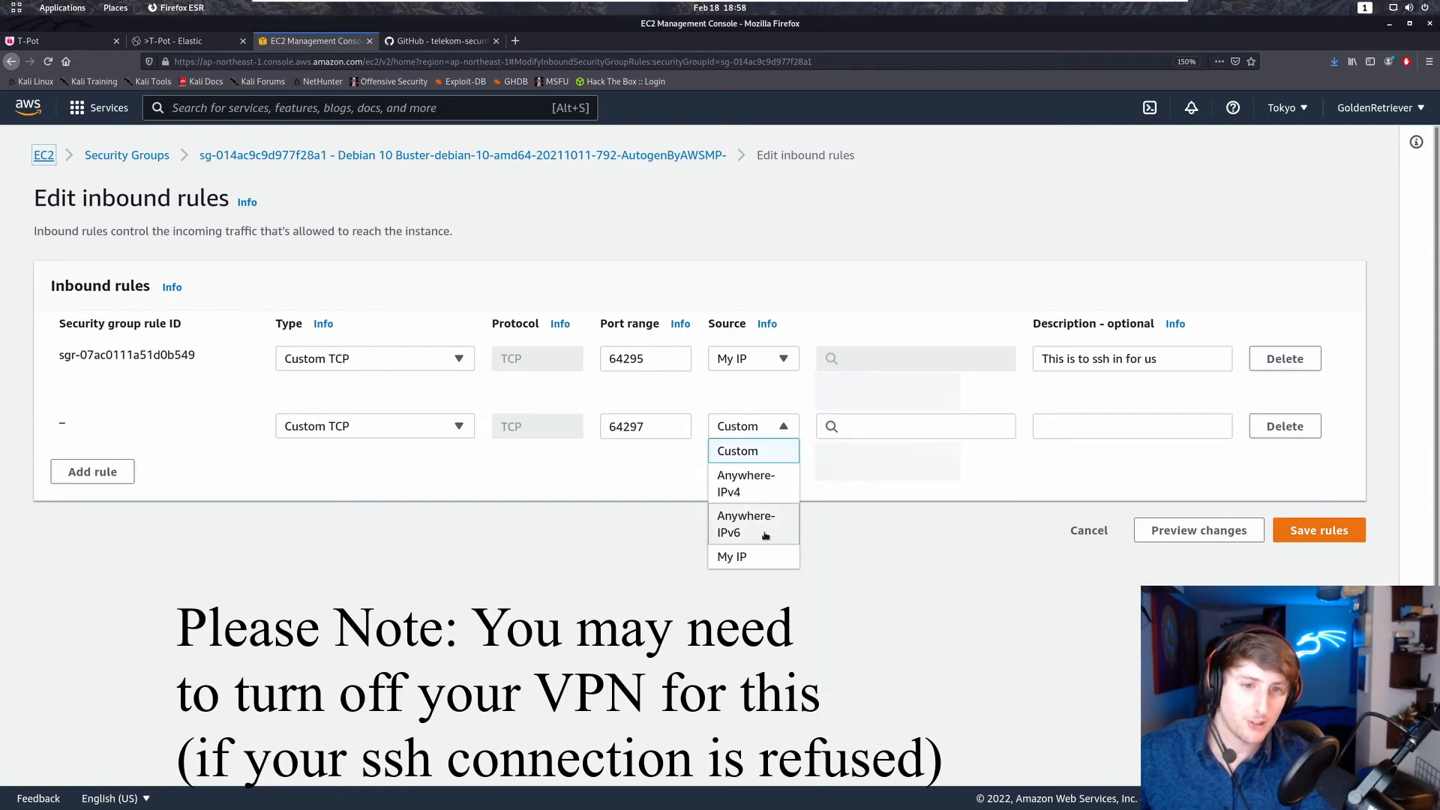
pyautogui.click(750, 556)
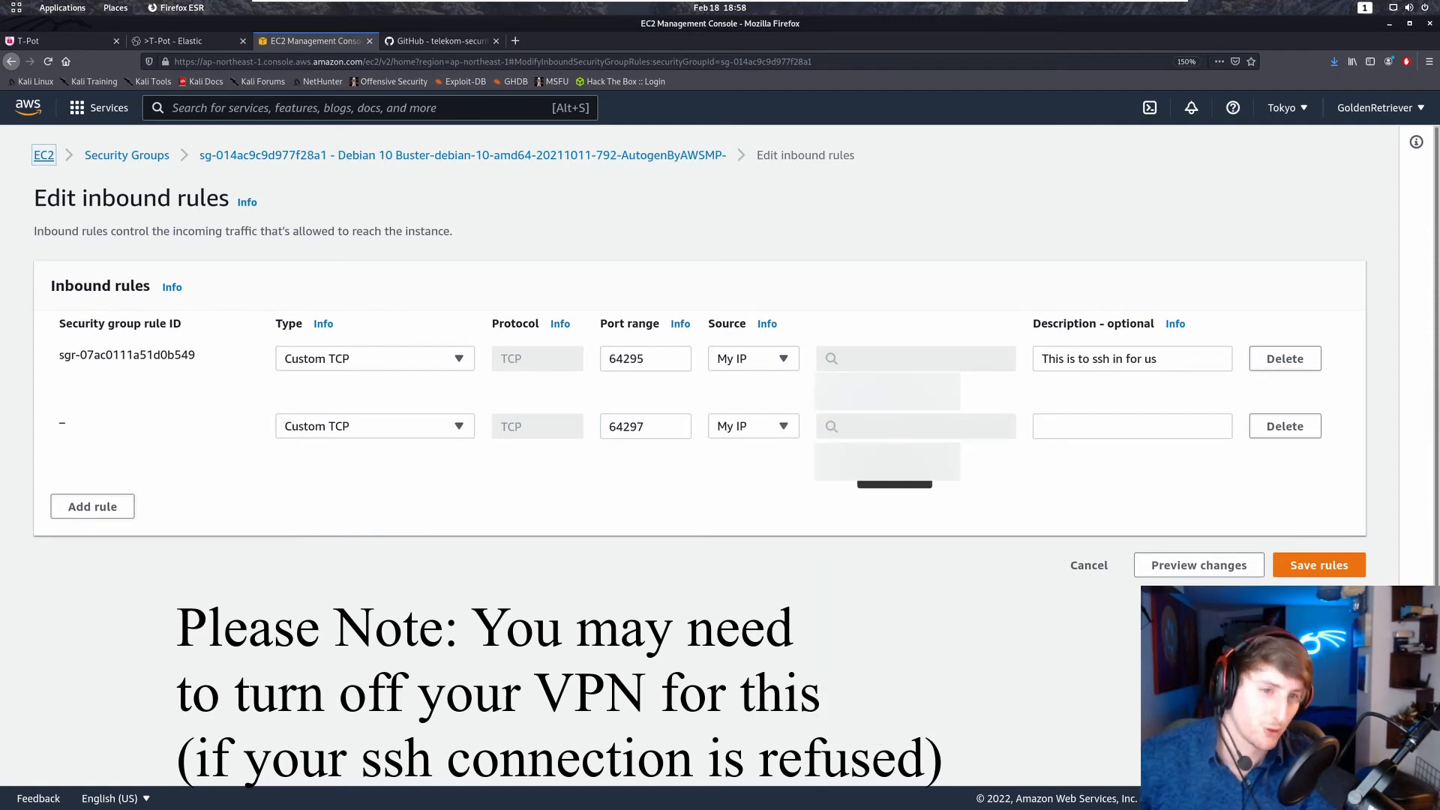
# Describe the port 64297 rule as "This is for the web portal".
pyautogui.click(1049, 432)
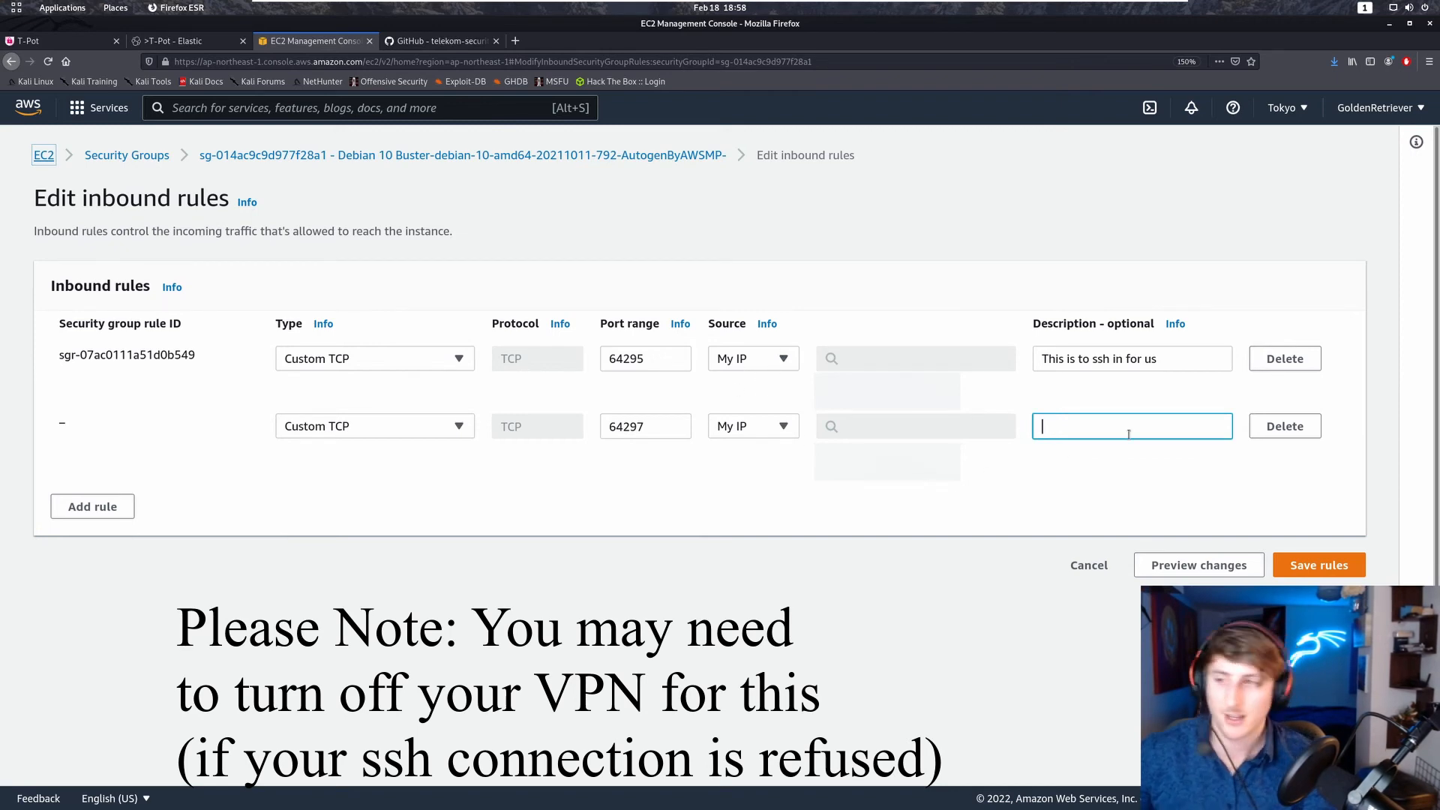
pyautogui.write('This is for ')
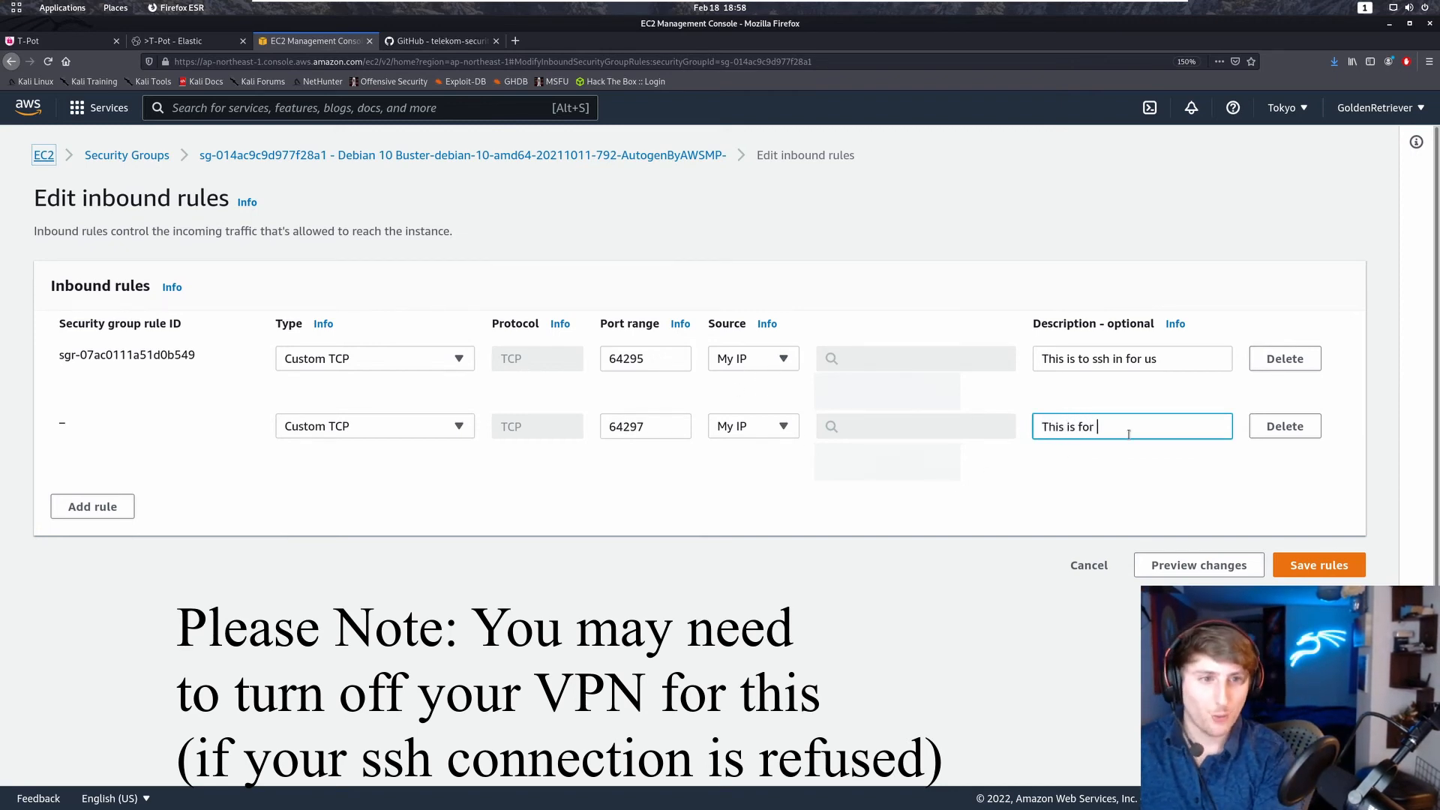
pyautogui.write('the webn')
pyautogui.write('port')
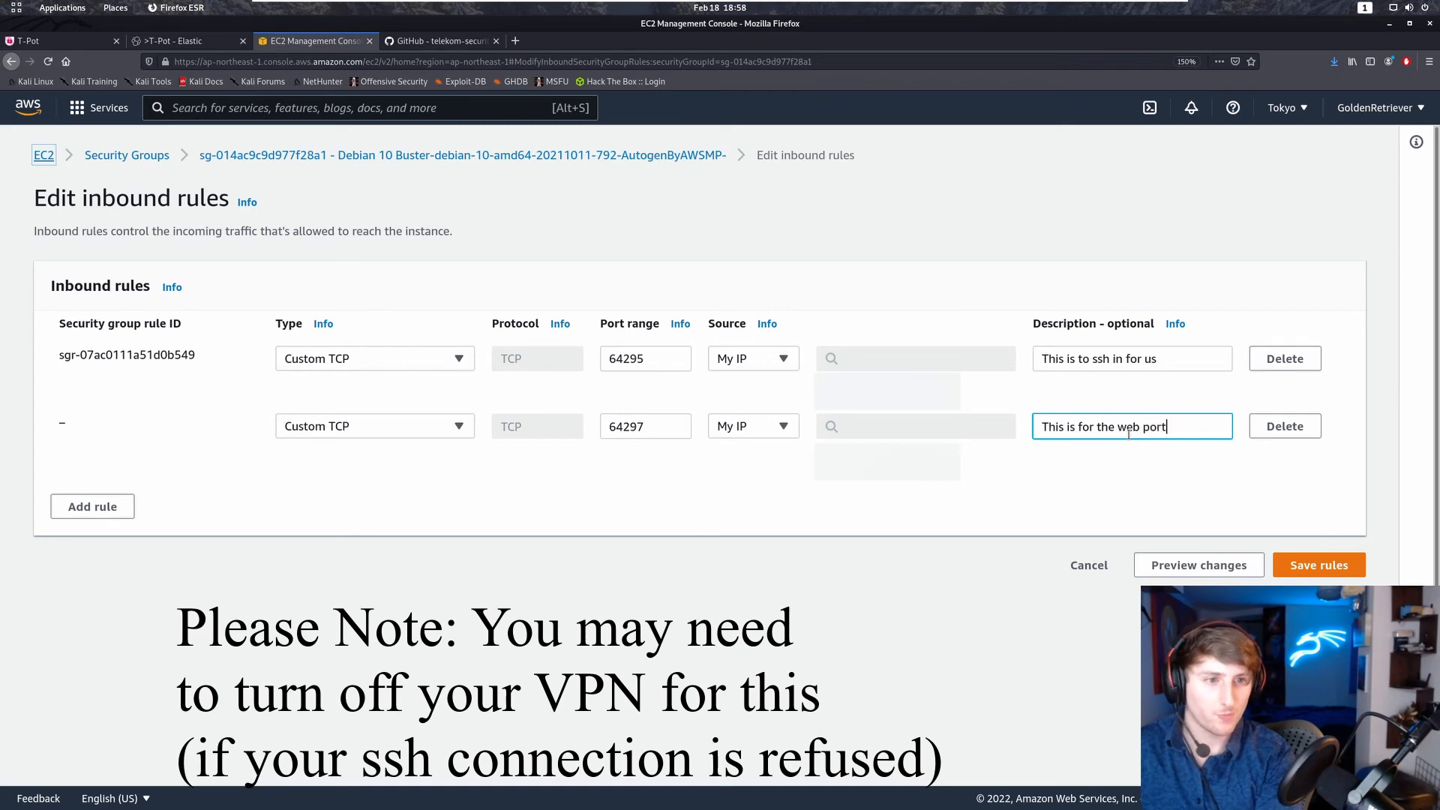
pyautogui.write('al')
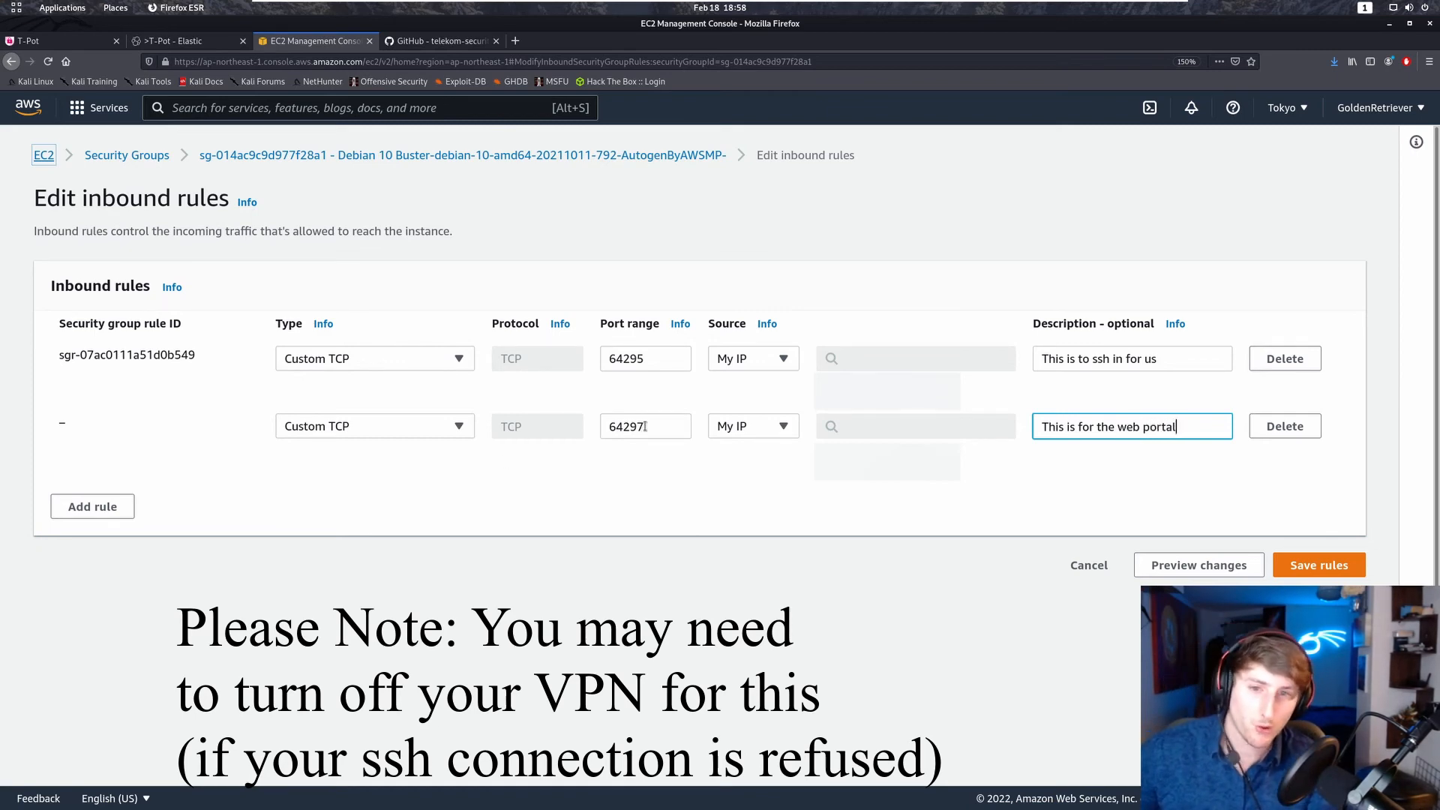
# Add a third Custom TCP rule for port range 1 - 64000 with the source set to Anywhere-IPv4.
pyautogui.click(94, 508)
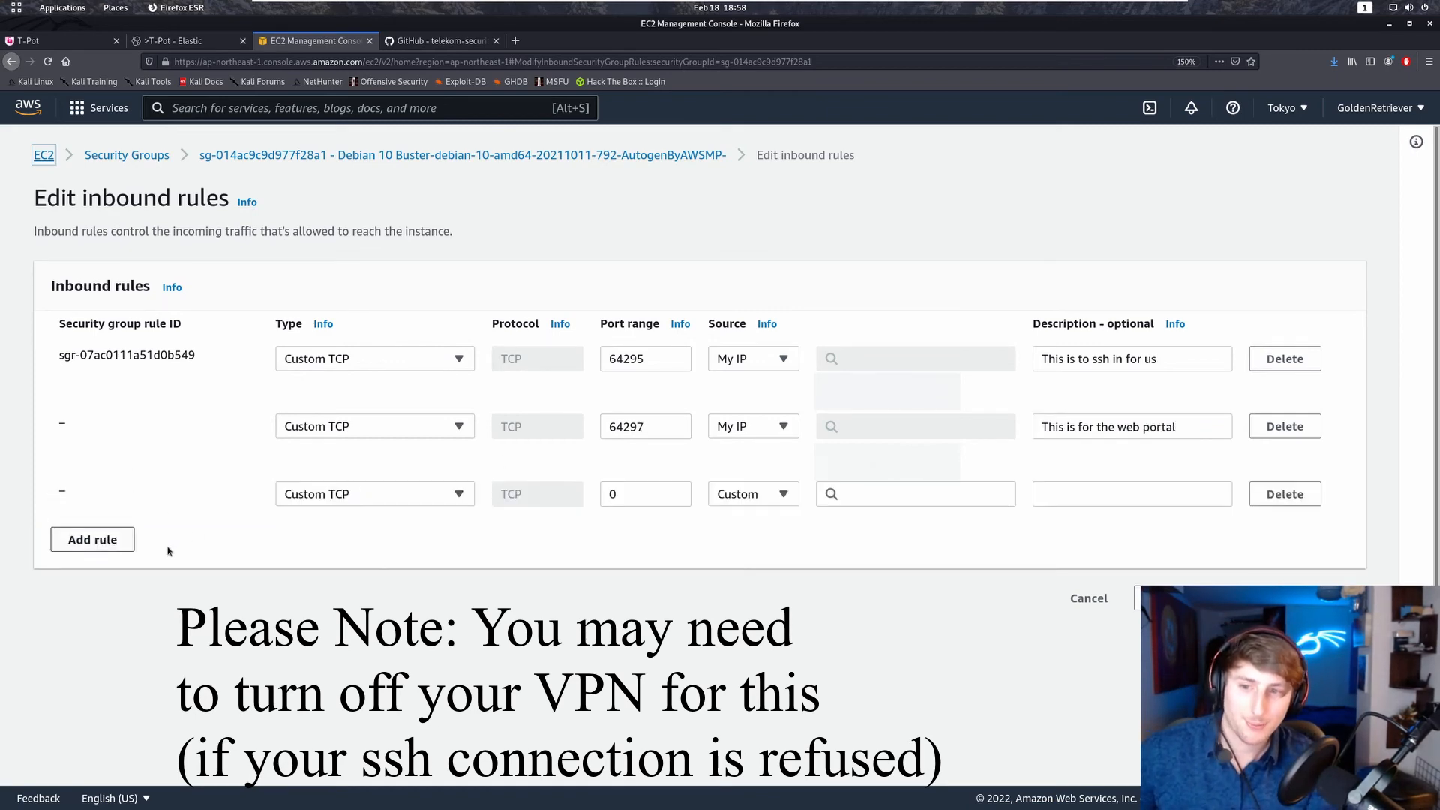
pyautogui.click(628, 497)
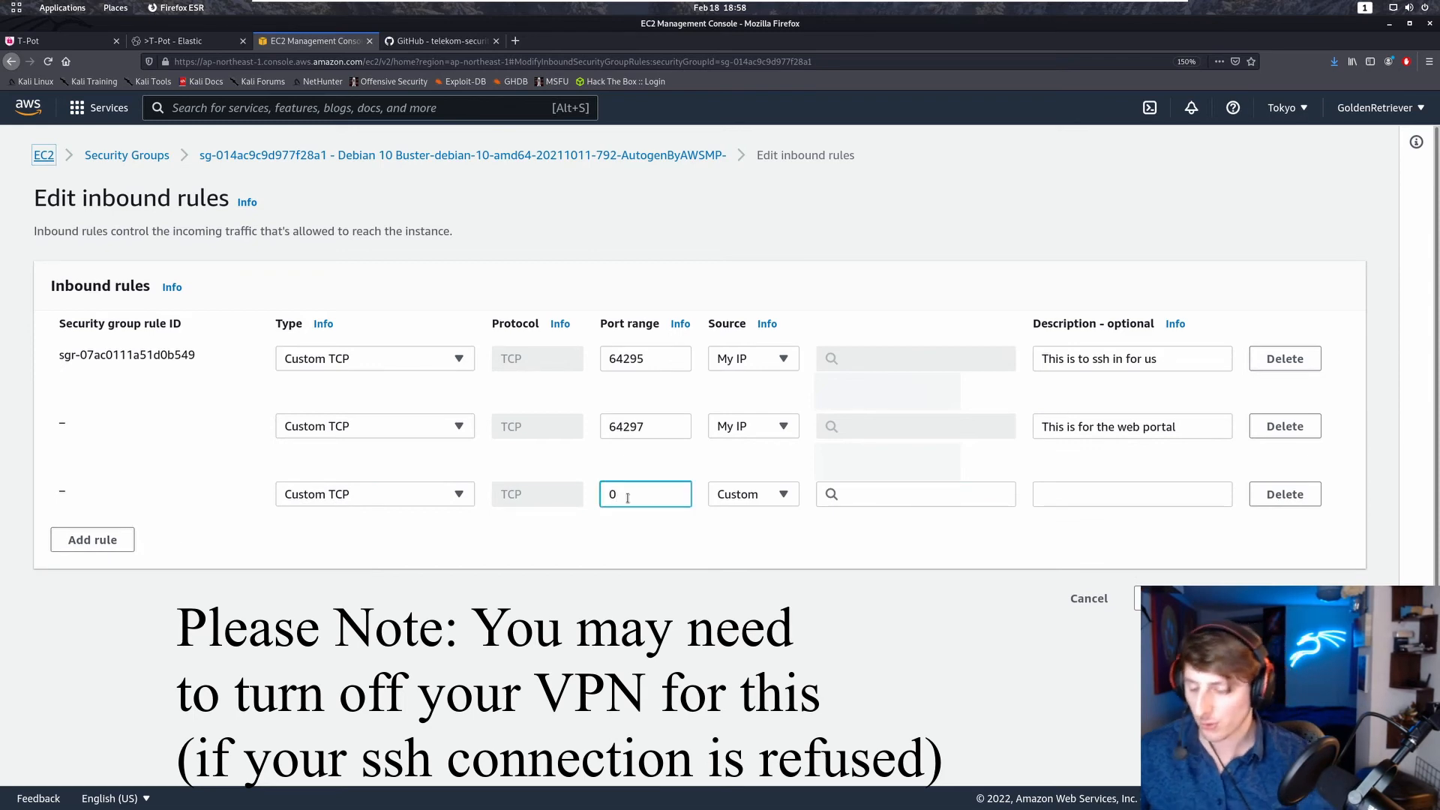
pyautogui.press('BackSpace')
pyautogui.write('1 - 6')
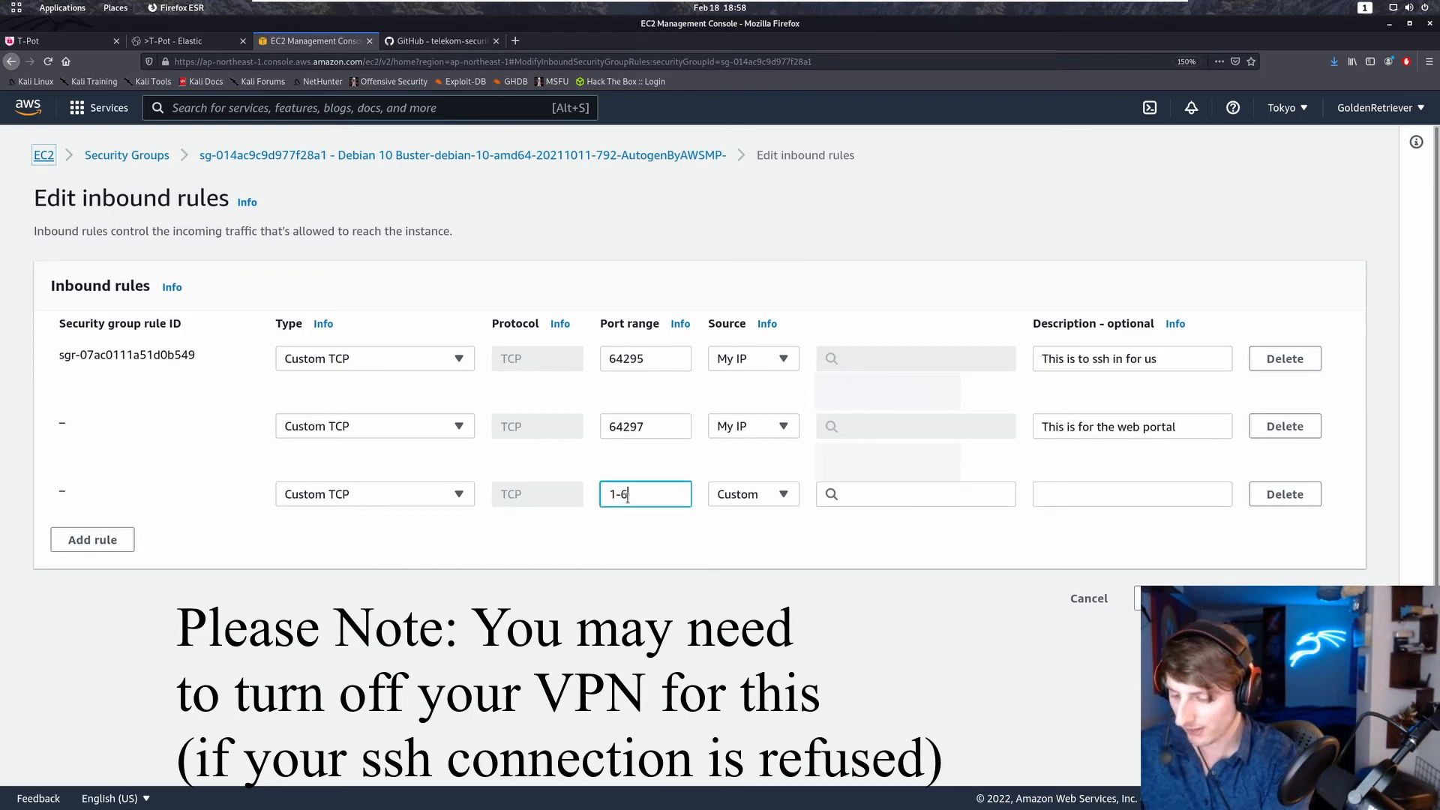
pyautogui.write('4000')
pyautogui.click(743, 495)
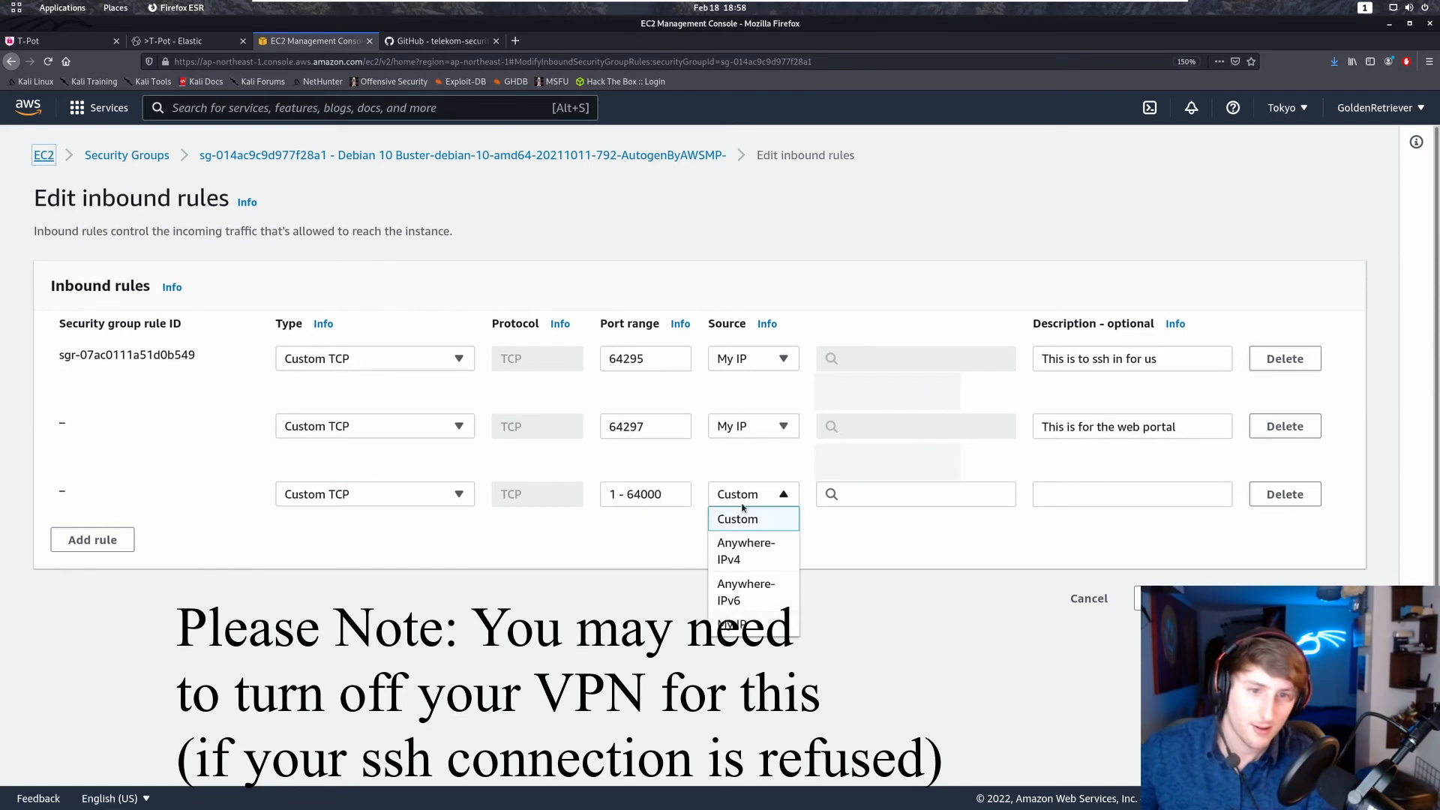
pyautogui.click(764, 561)
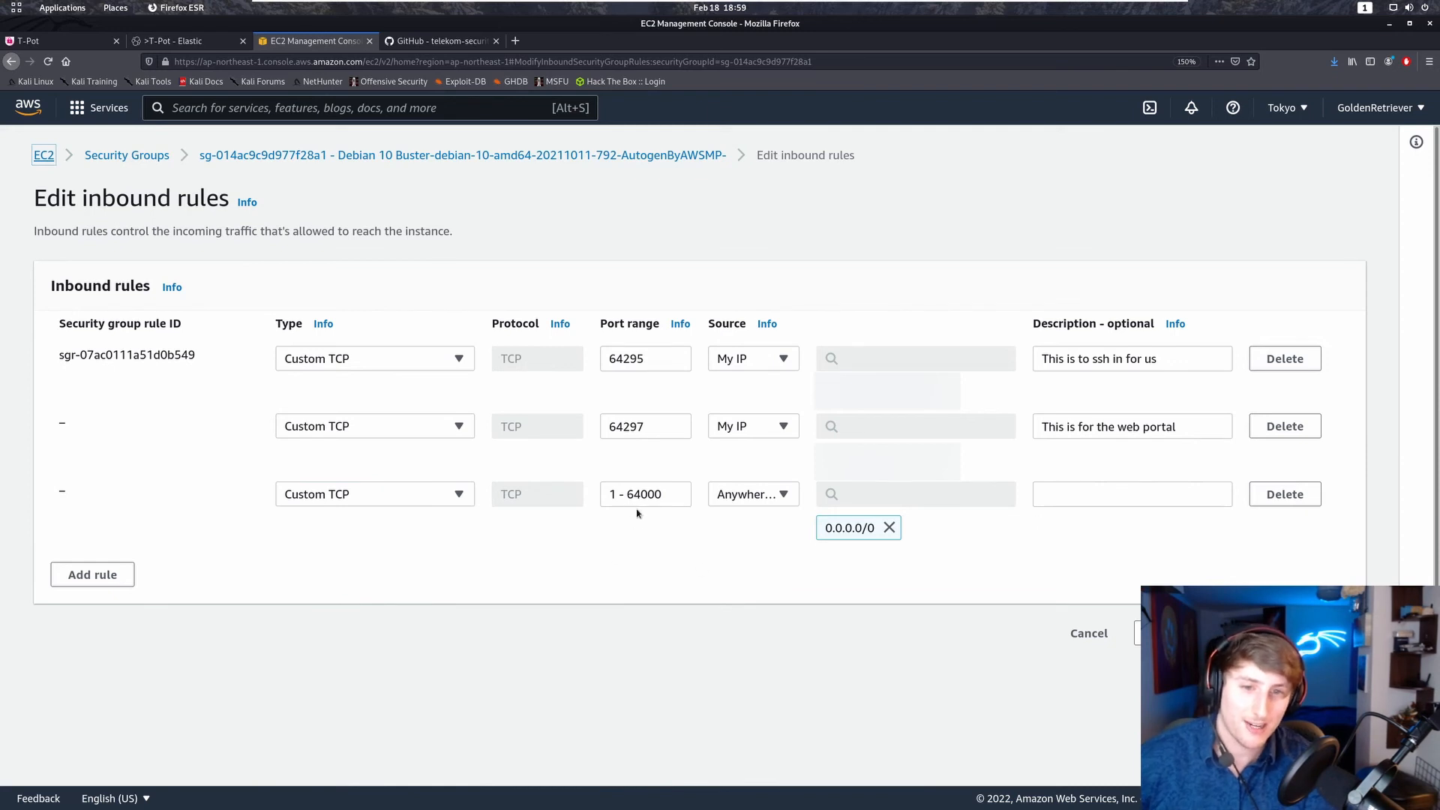
# Describe the 1 - 64000 rule as "This is to let the bad guys in" and save the inbound rules.
pyautogui.click(620, 494)
pyautogui.click(1120, 495)
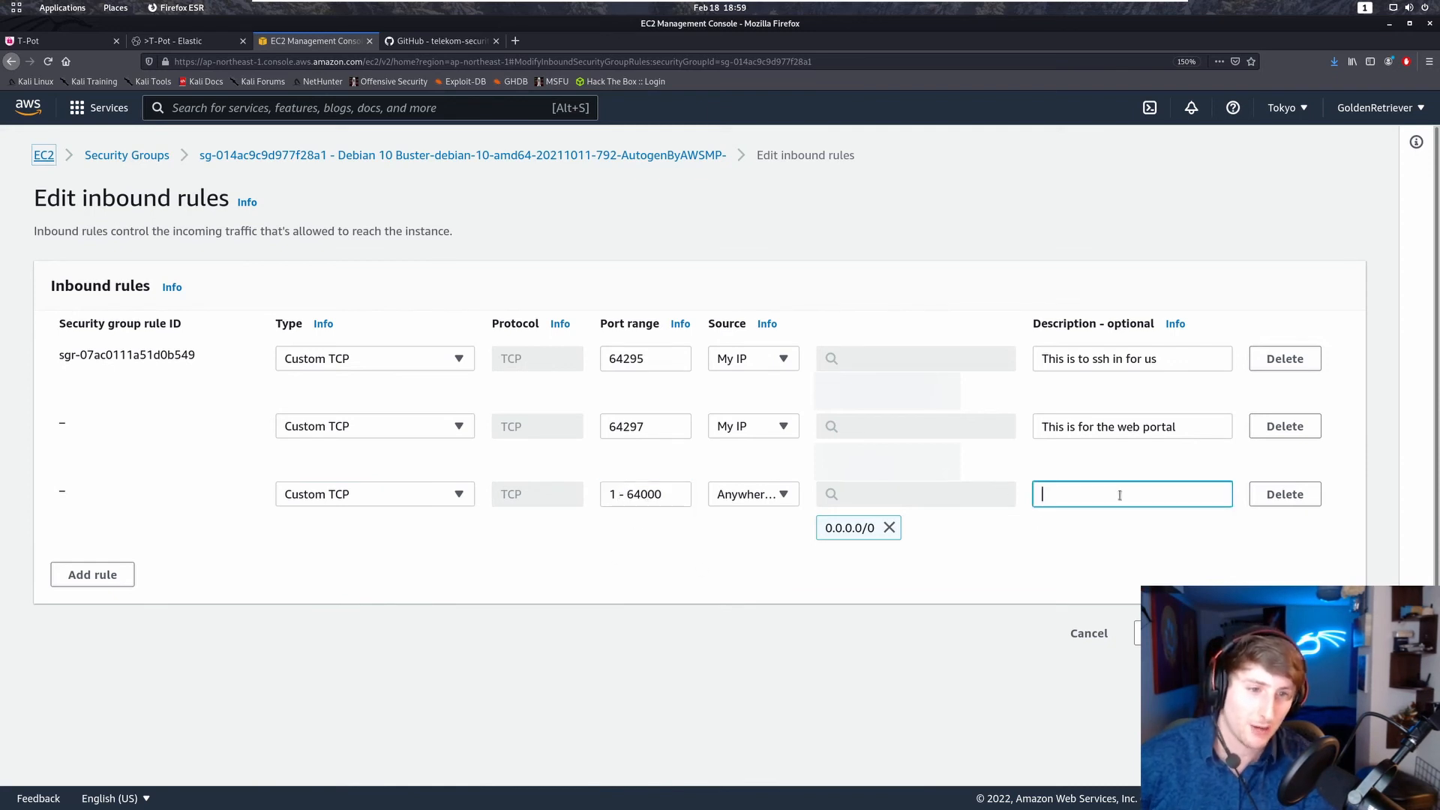
pyautogui.write('This')
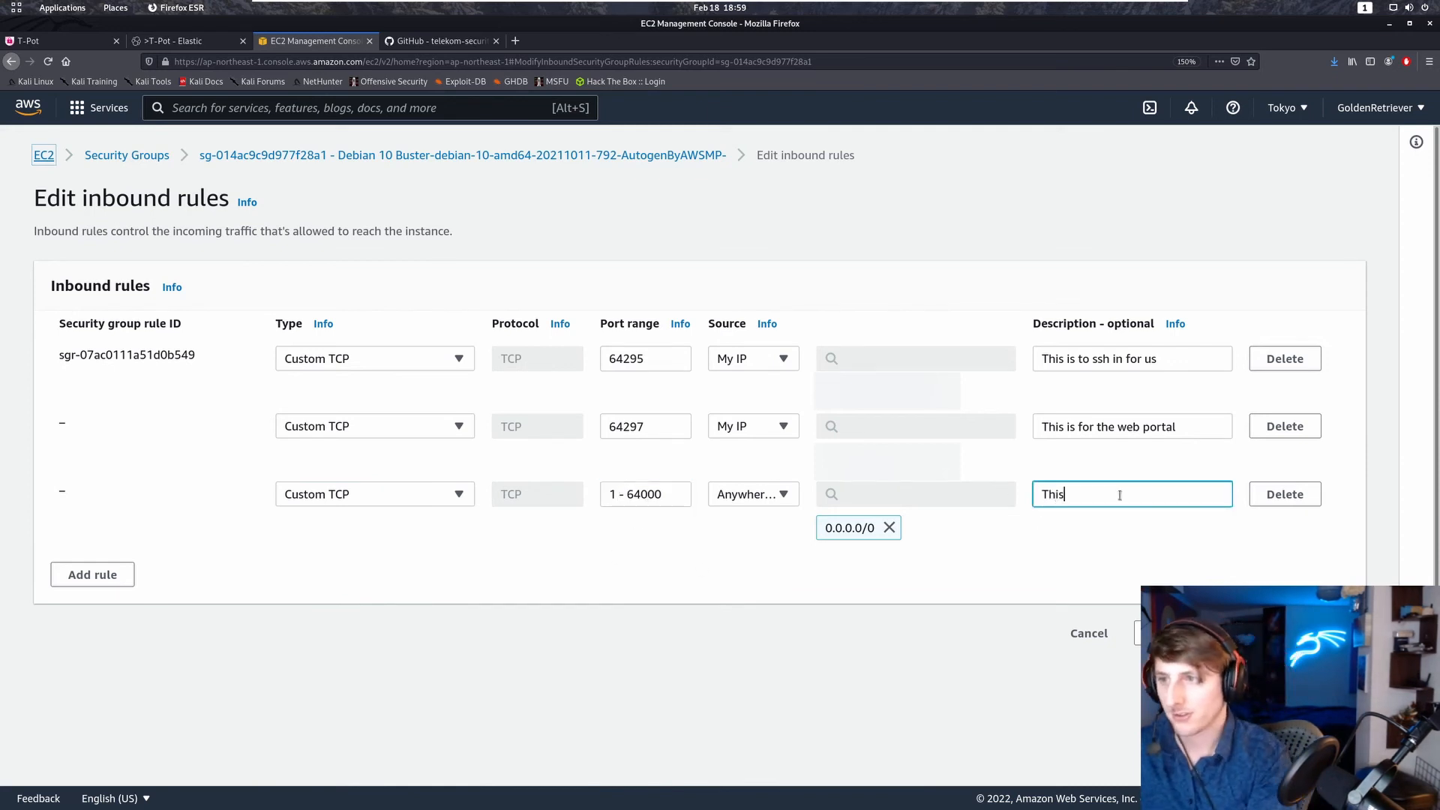
pyautogui.write(' is to let the baddies')
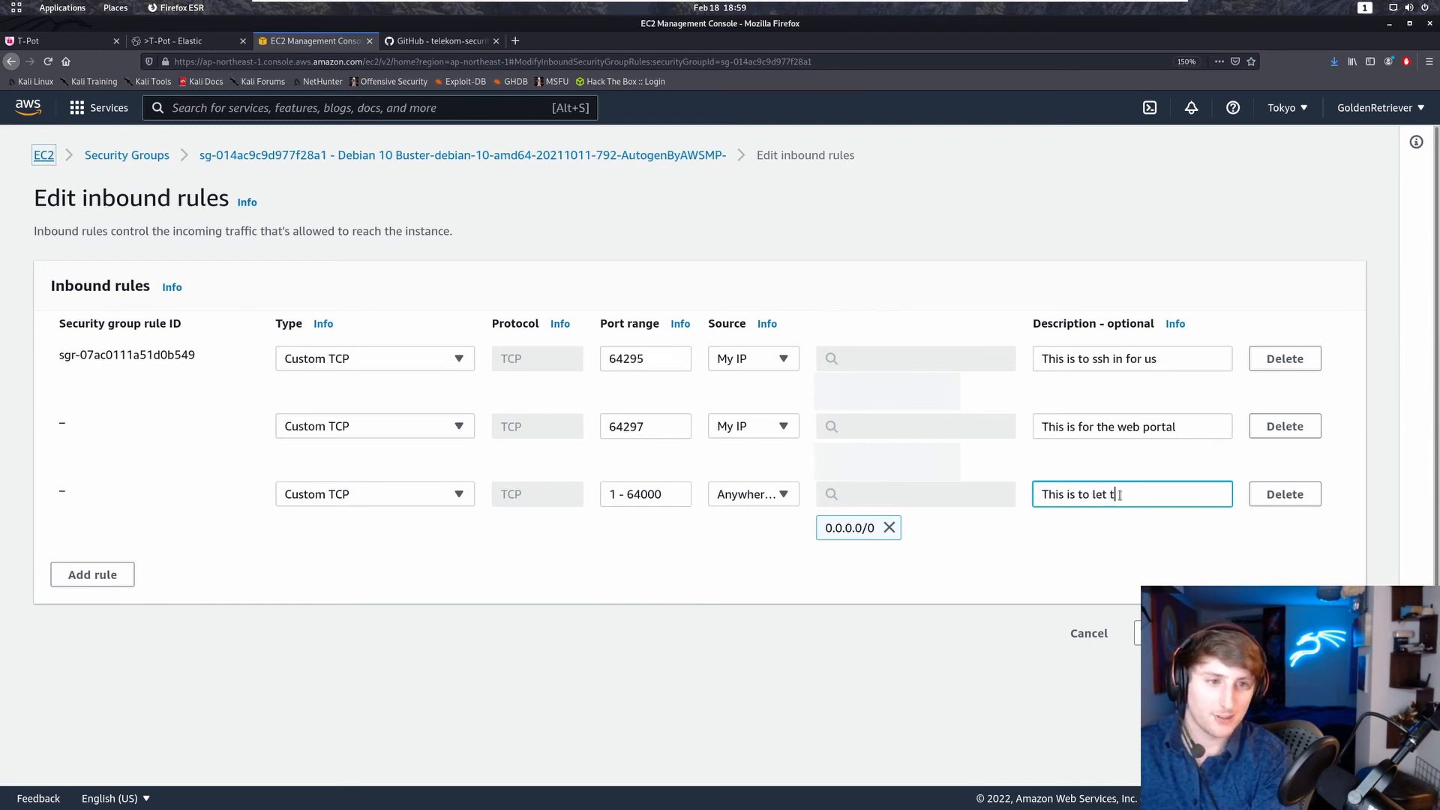
pyautogui.press('BackSpace')
pyautogui.press('BackSpace')
pyautogui.press('BackSpace')
pyautogui.press('BackSpace')
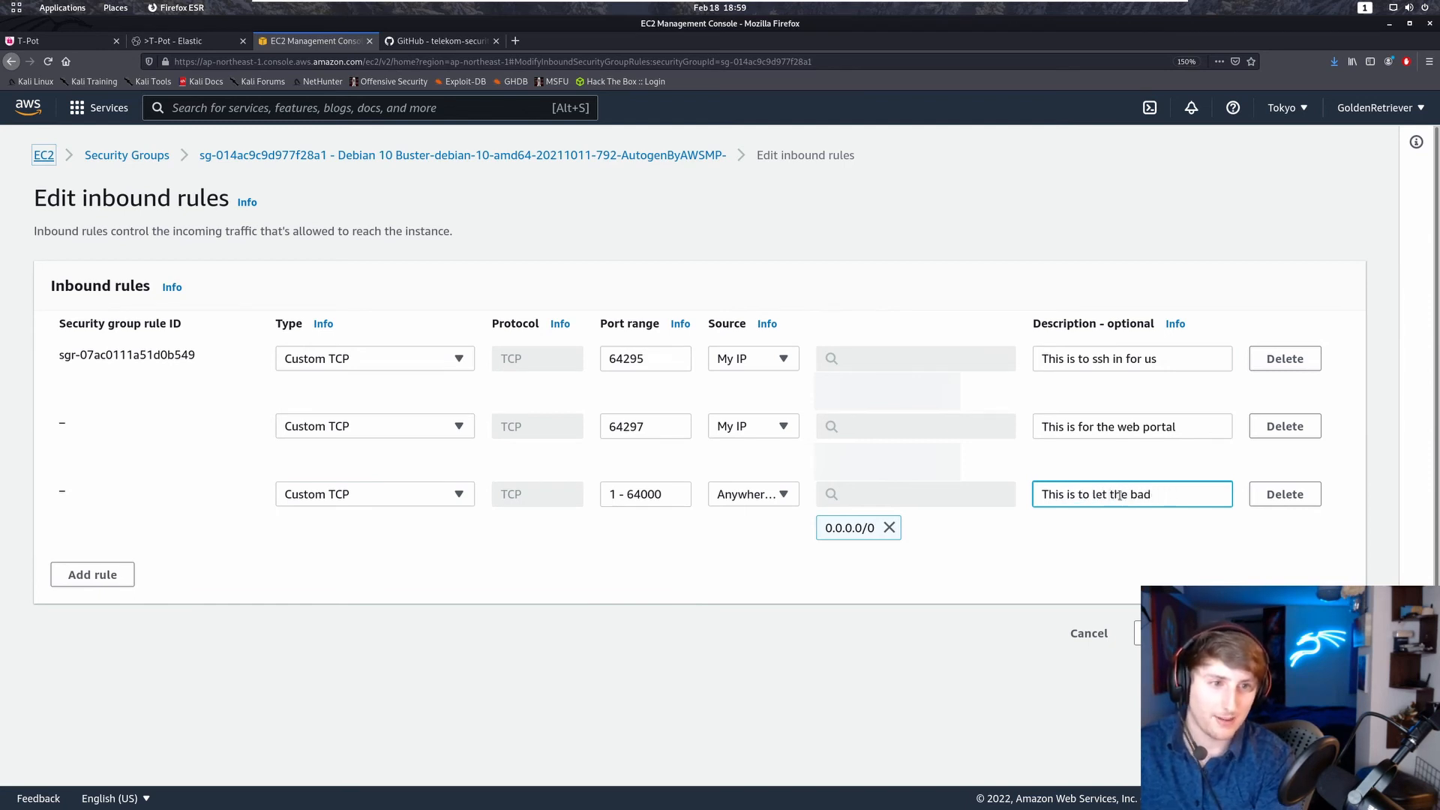
pyautogui.write('guys in')
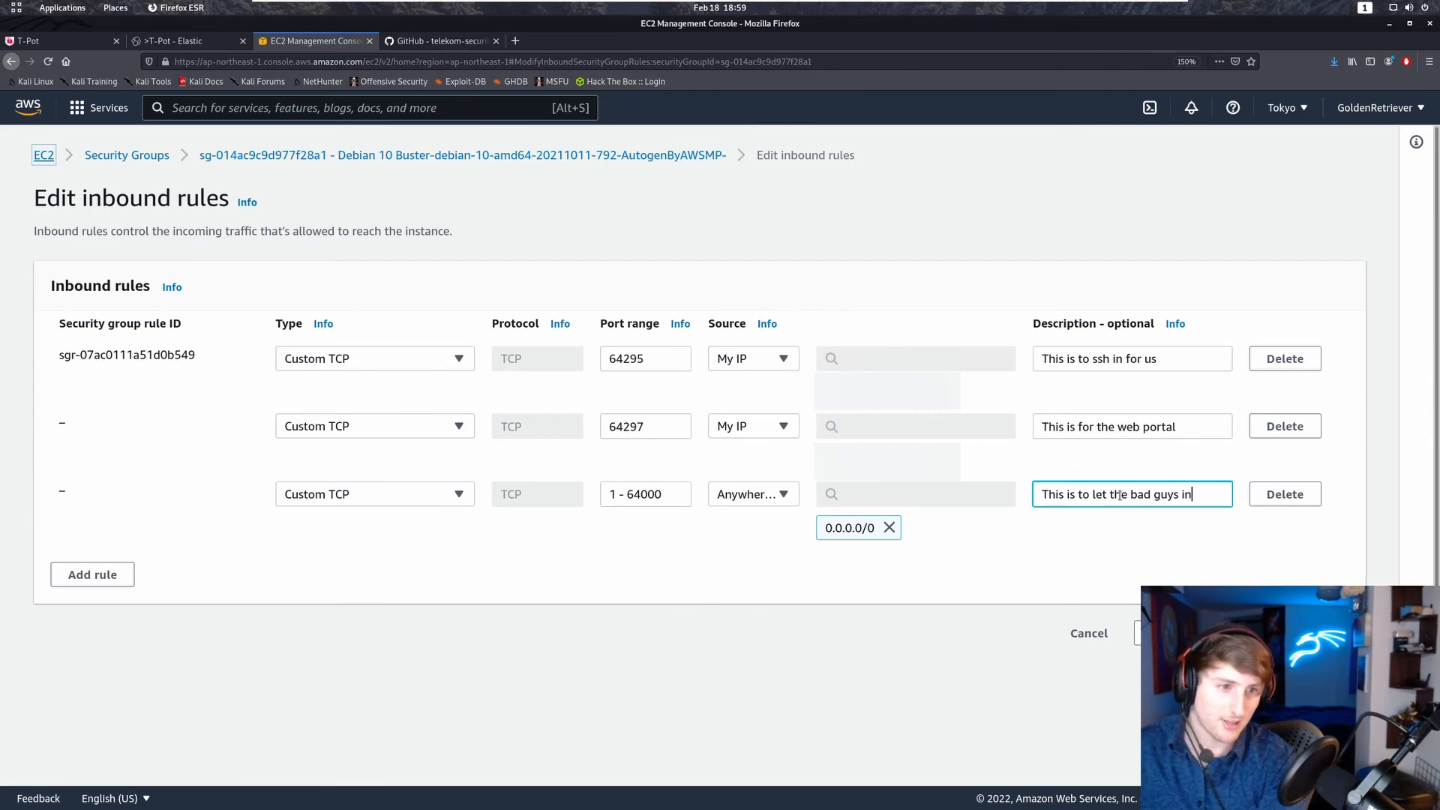
pyautogui.click(1317, 634)
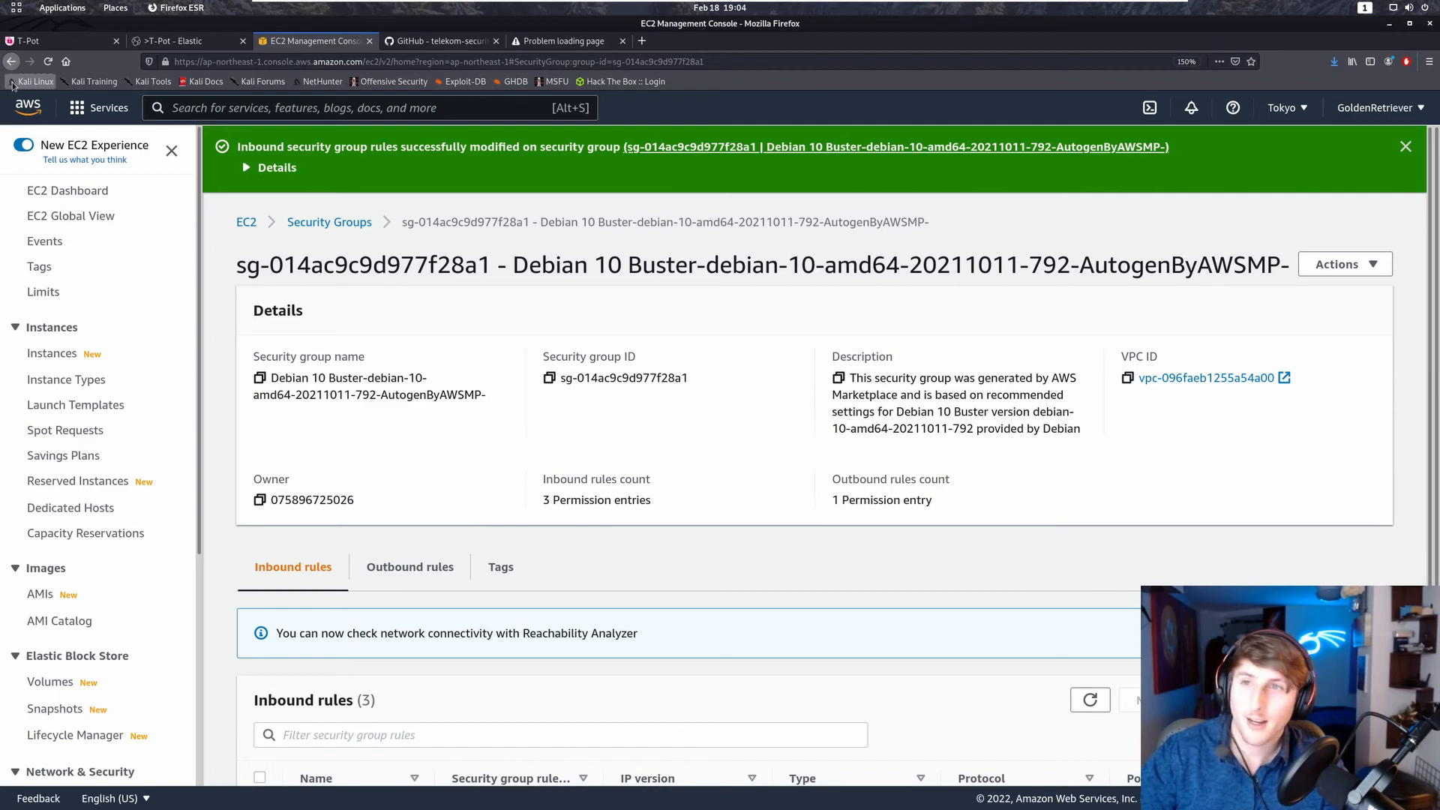
# Switch to the terminal and clear its screen.
pyautogui.moveTo(0, 0)
pyautogui.click(878, 473)
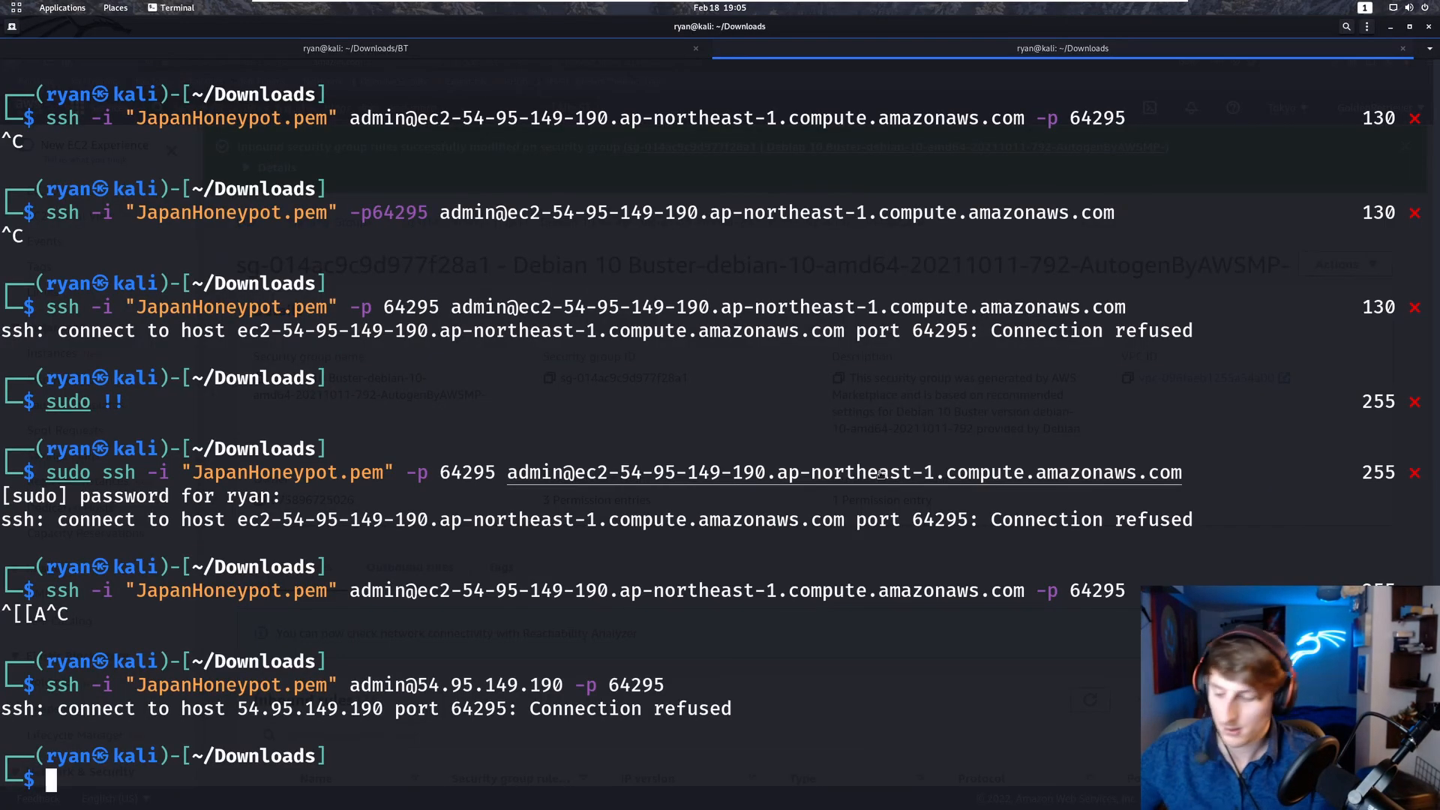
pyautogui.write('clear')
pyautogui.press('Return')
# Recall the earlier ssh command that uses JapanHoneypot.pem and the instance's public DNS name, with port 64295 at the end.
pyautogui.press('Up')
pyautogui.press('Up')
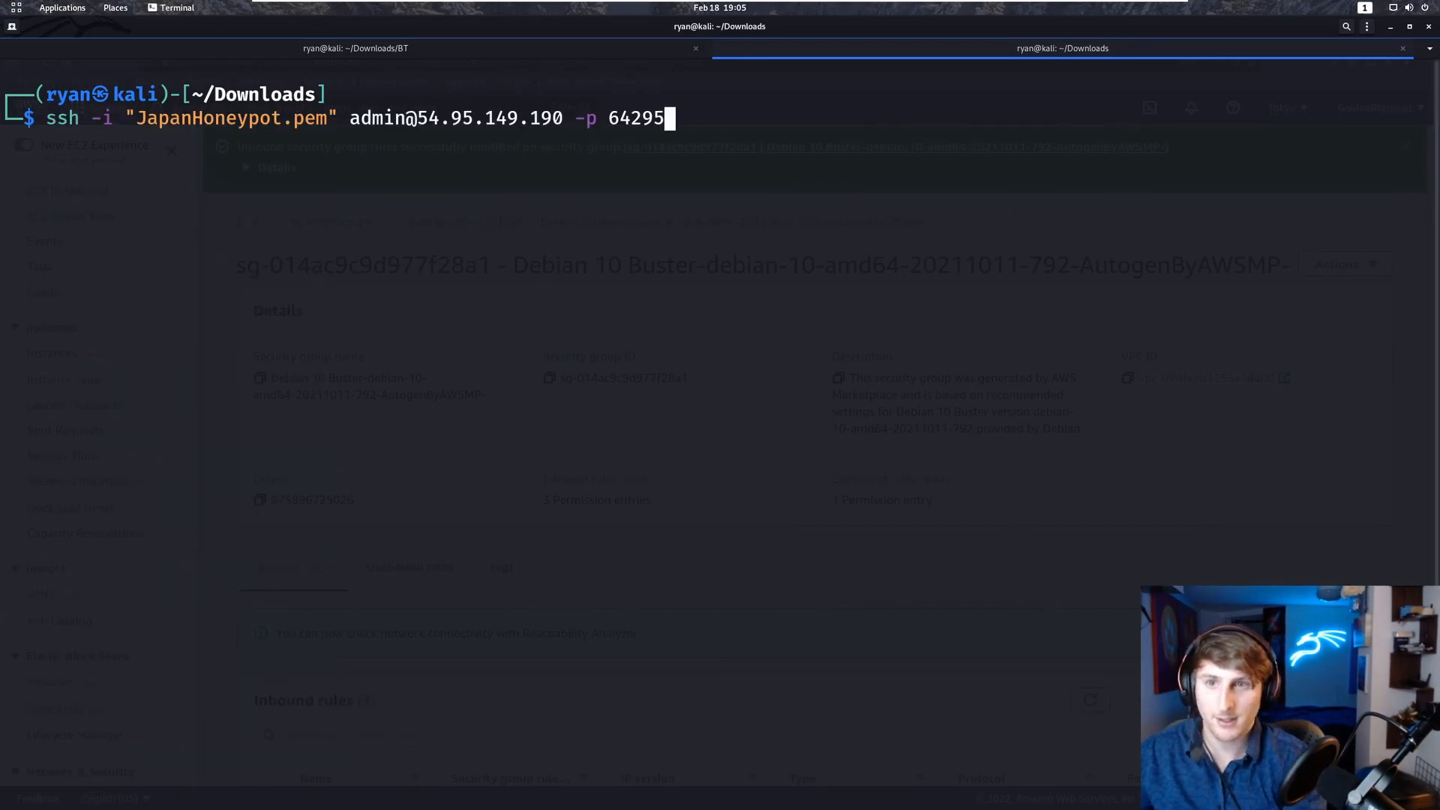
pyautogui.press('Left')
pyautogui.press('Left')
pyautogui.press('Left')
pyautogui.press('Left')
pyautogui.press('Left')
pyautogui.press('Left')
pyautogui.press('Left')
pyautogui.press('Left')
pyautogui.press('Left')
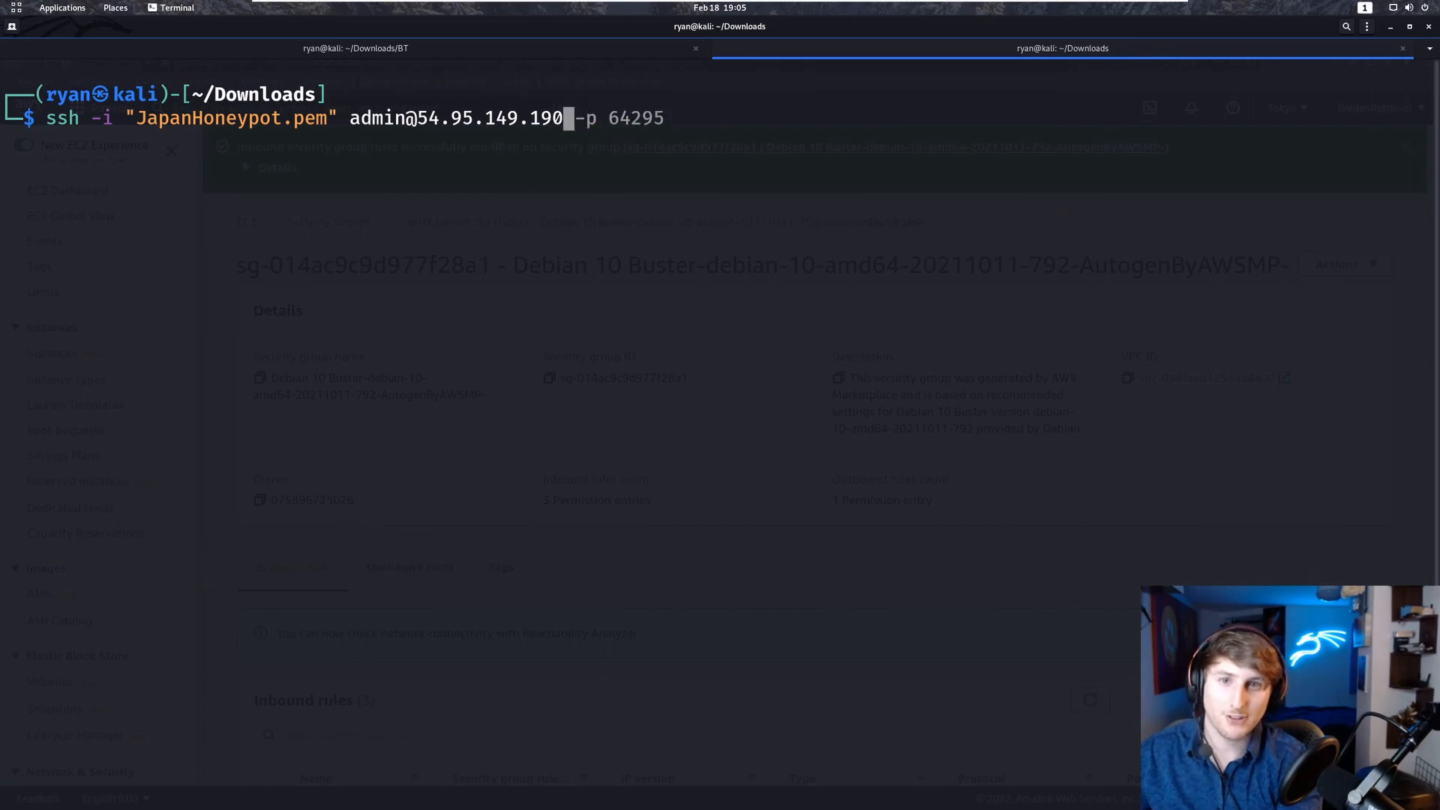
pyautogui.press('Up')
pyautogui.press('Up')
pyautogui.press('Up')
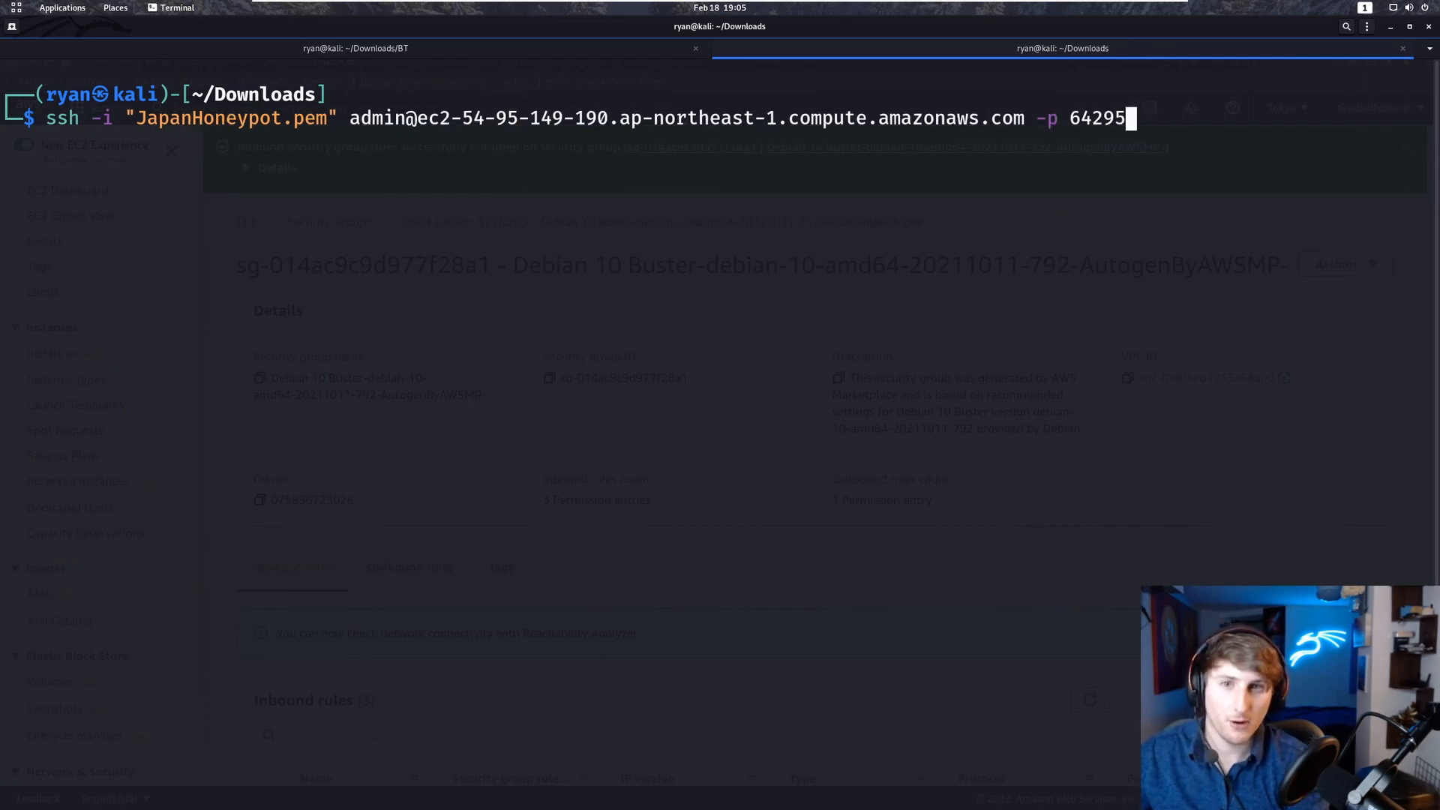
# Re-enter the -p 64295 option at the end of the ssh command and connect to the honeypot.
pyautogui.press('BackSpace')
pyautogui.press('BackSpace')
pyautogui.press('BackSpace')
pyautogui.press('BackSpace')
pyautogui.press('BackSpace')
pyautogui.press('BackSpace')
pyautogui.press('BackSpace')
pyautogui.press('BackSpace')
pyautogui.press('BackSpace')
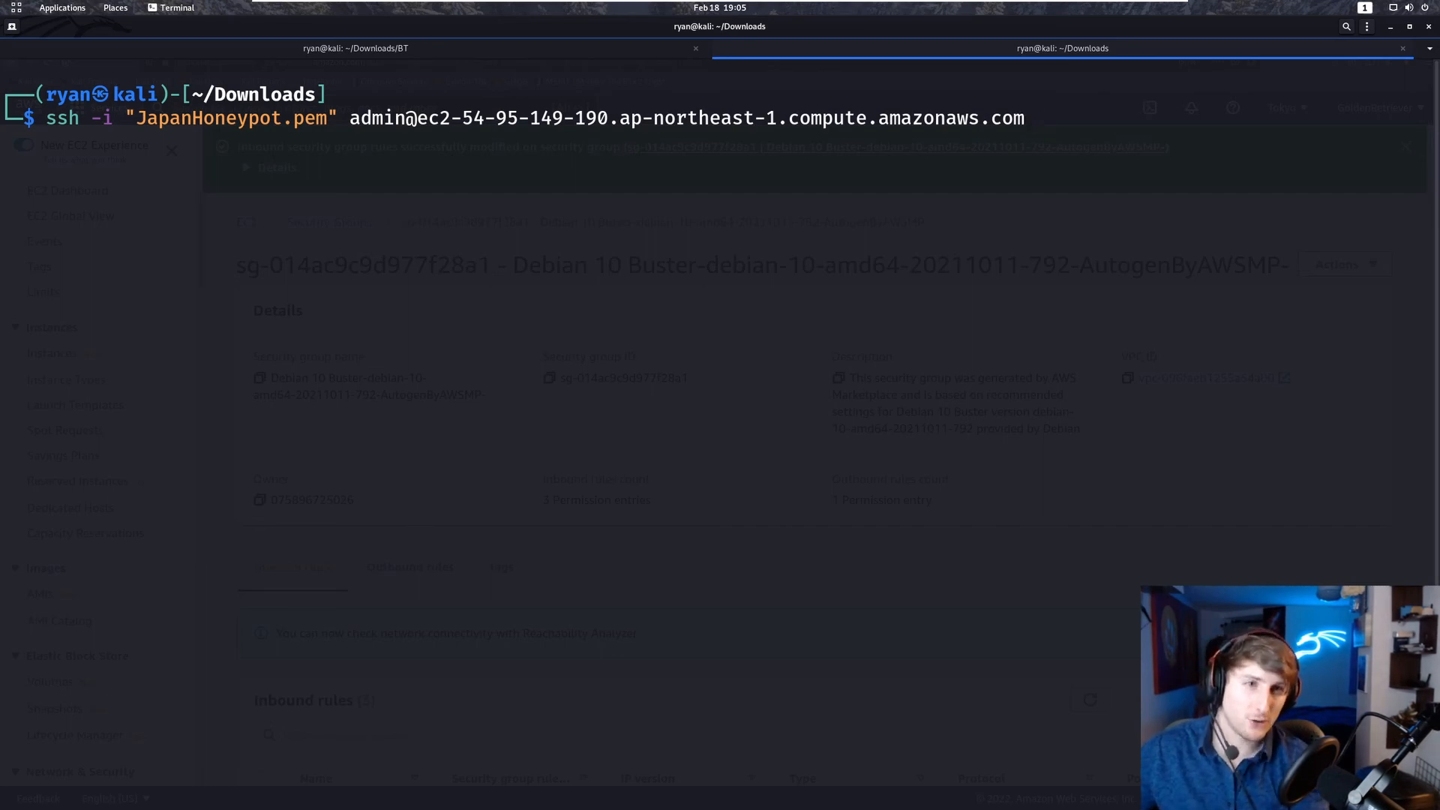
pyautogui.write('-p')
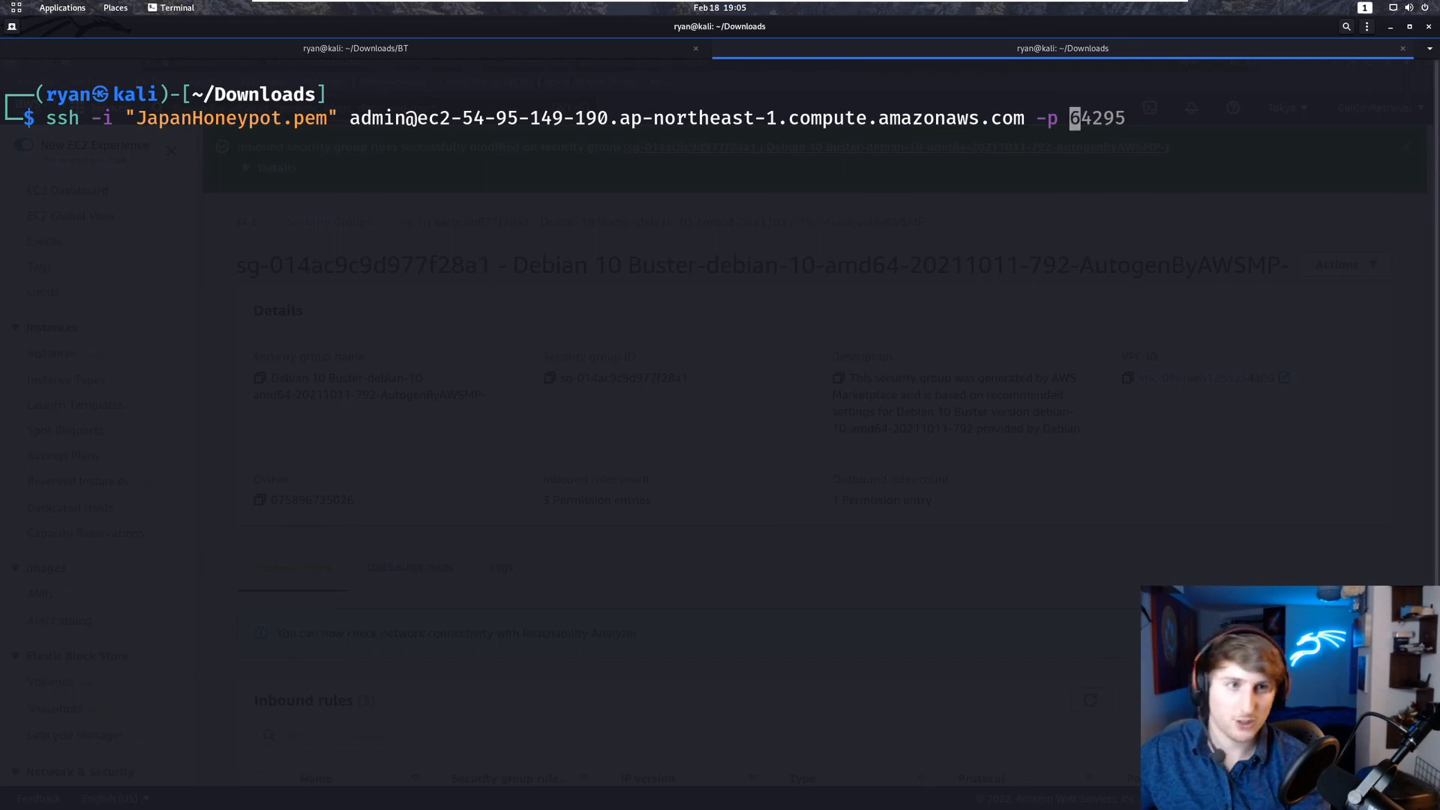
pyautogui.press('Right')
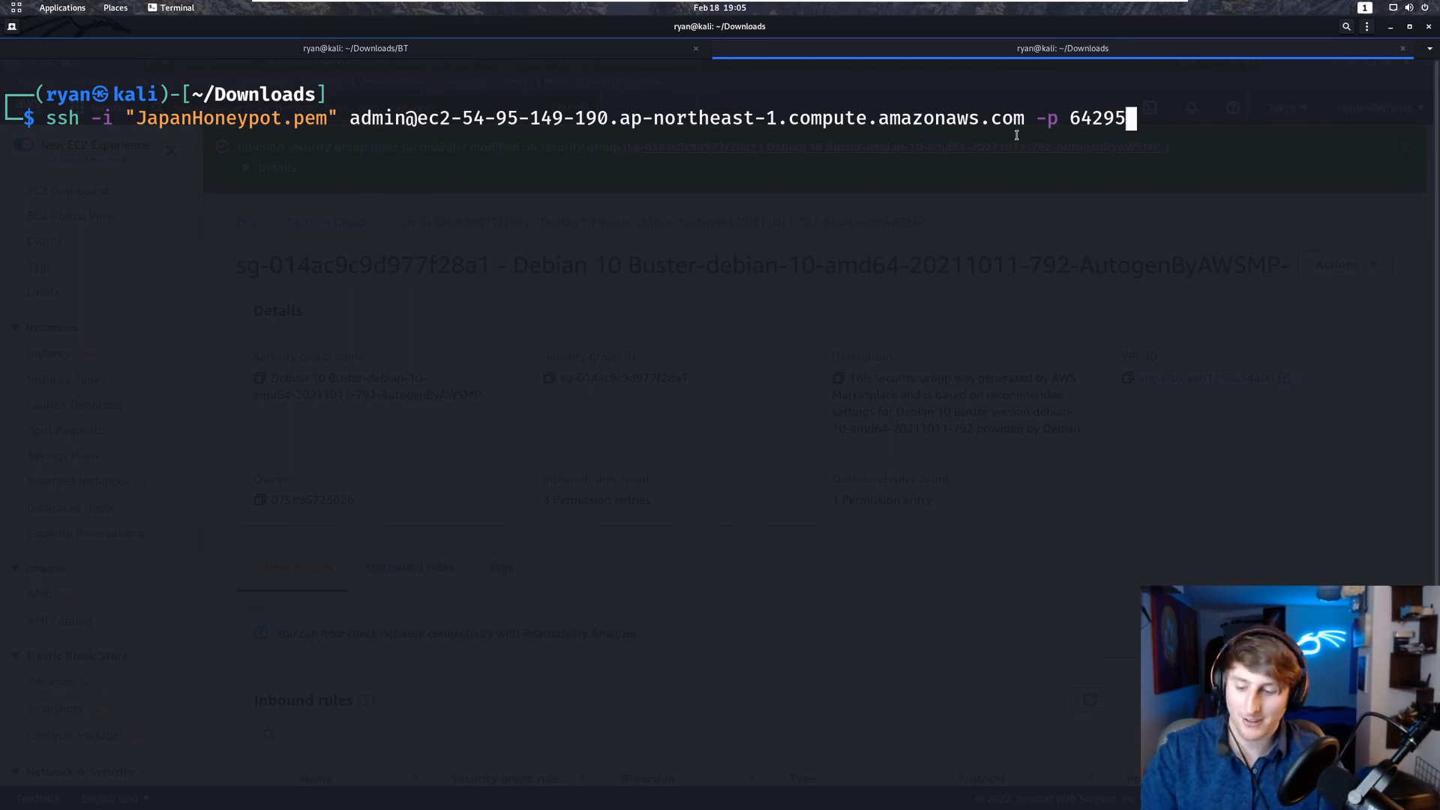
pyautogui.press('Return')
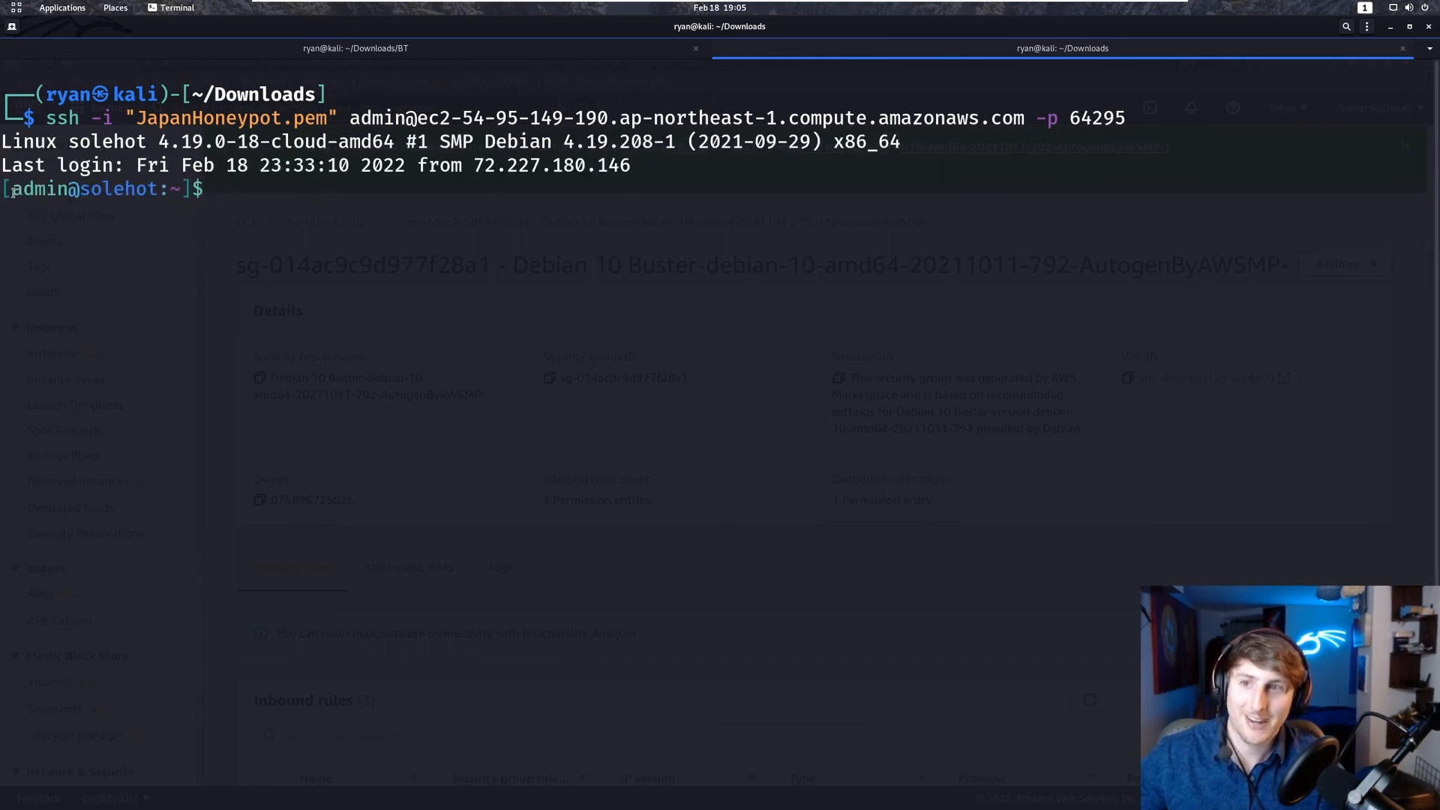
# List the contents of the admin home directory on the honeypot.
pyautogui.moveTo(13, 192); pyautogui.dragTo(159, 195)
pyautogui.click(86, 195)
pyautogui.click(274, 196)
pyautogui.write('l')
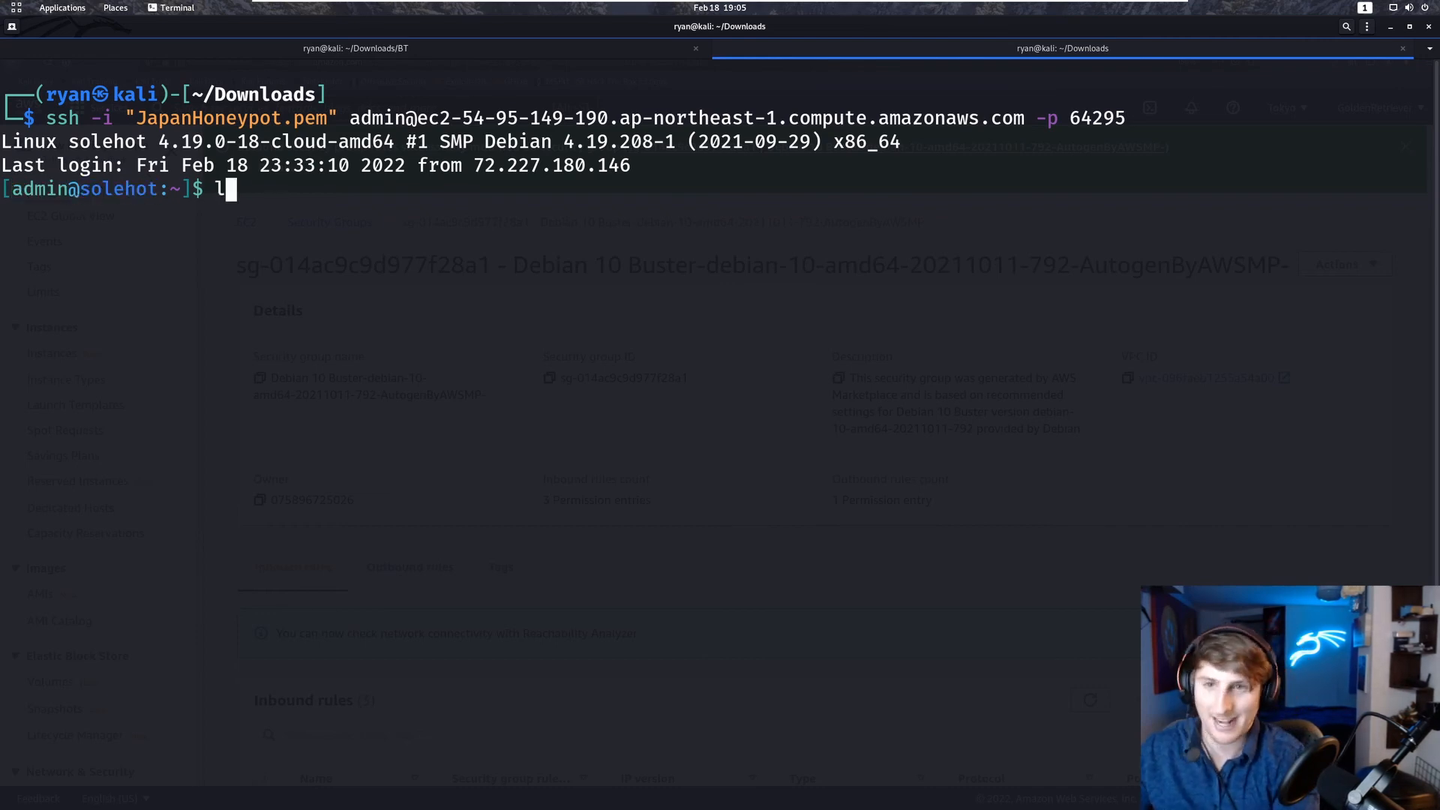
pyautogui.write('s')
pyautogui.press('Return')
# Change into the tpotce directory and list its files.
pyautogui.write('cd tp')
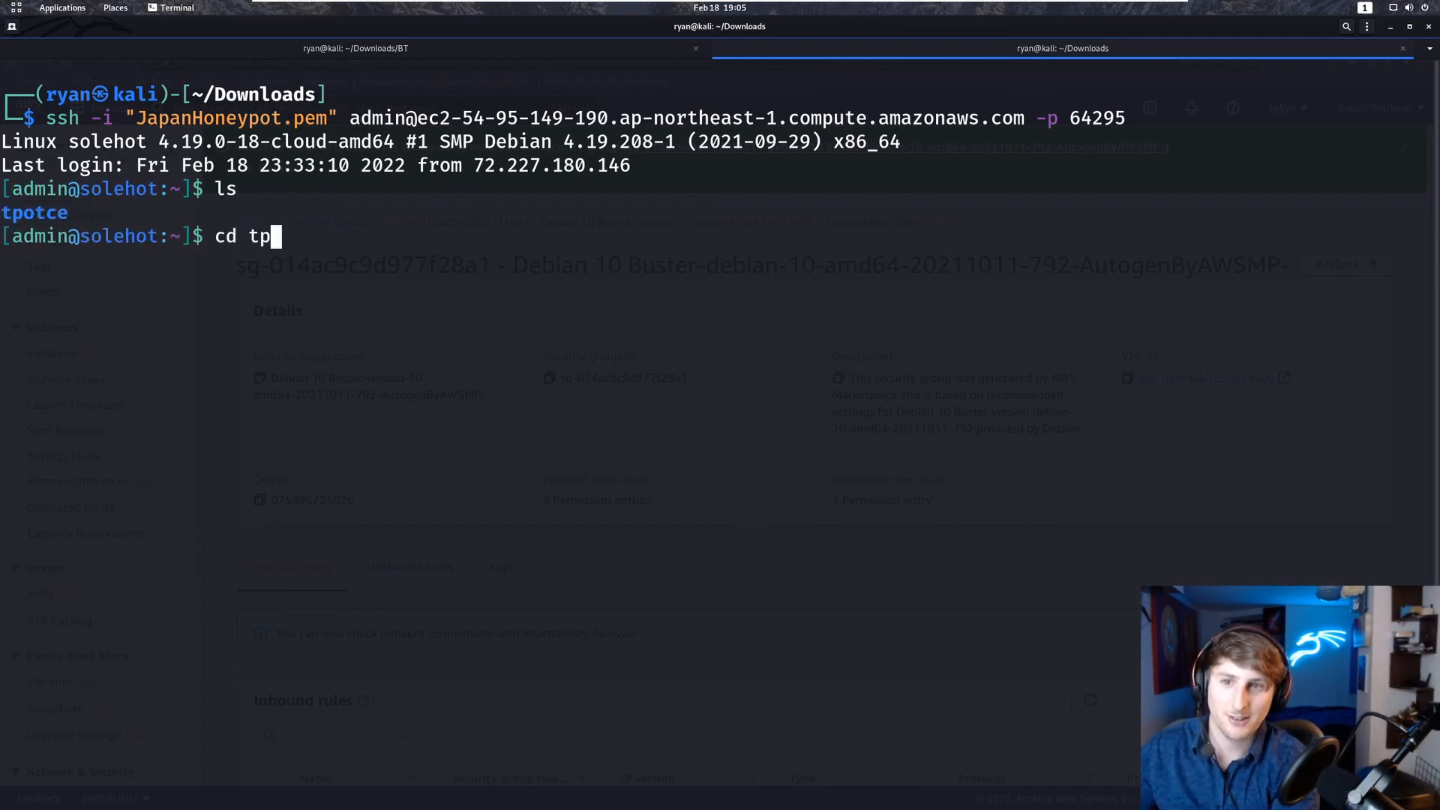
pyautogui.press('Tab')
pyautogui.press('Return')
pyautogui.write('ls')
pyautogui.press('Return')
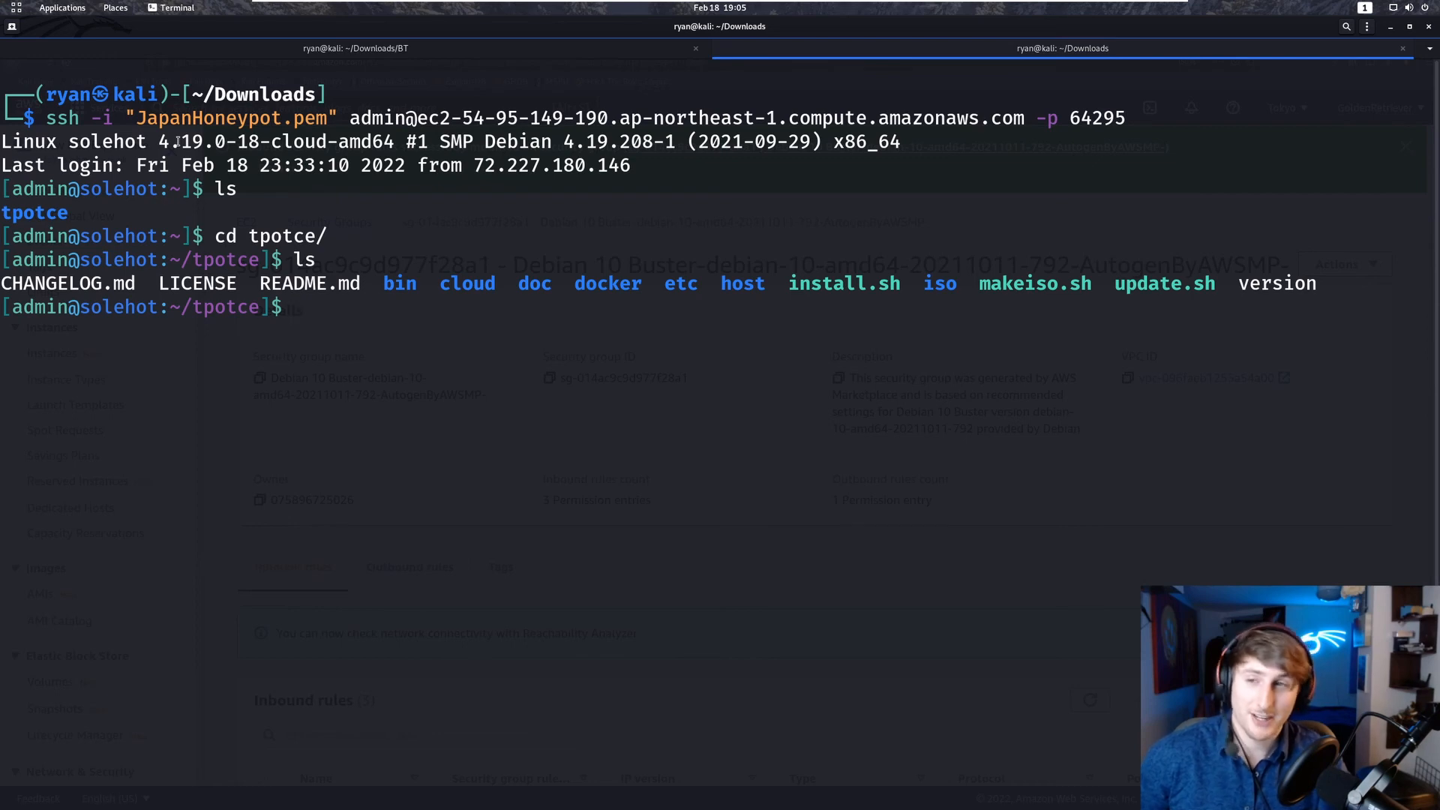
# Switch to Firefox, copy the Honeypot instance's public IPv4 address from its details, and open a new browser tab.
pyautogui.click(11, 9)
pyautogui.click(450, 496)
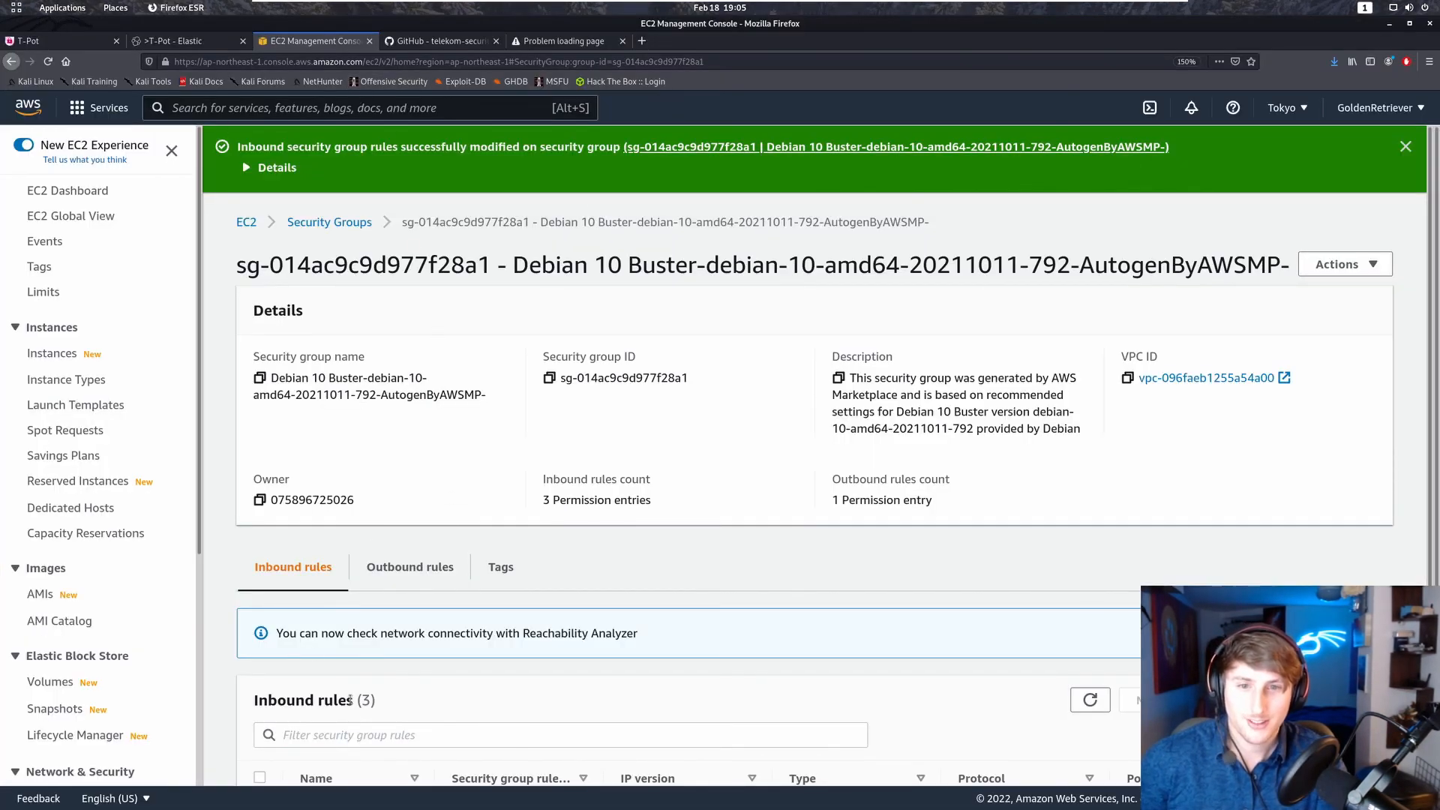
pyautogui.click(75, 353)
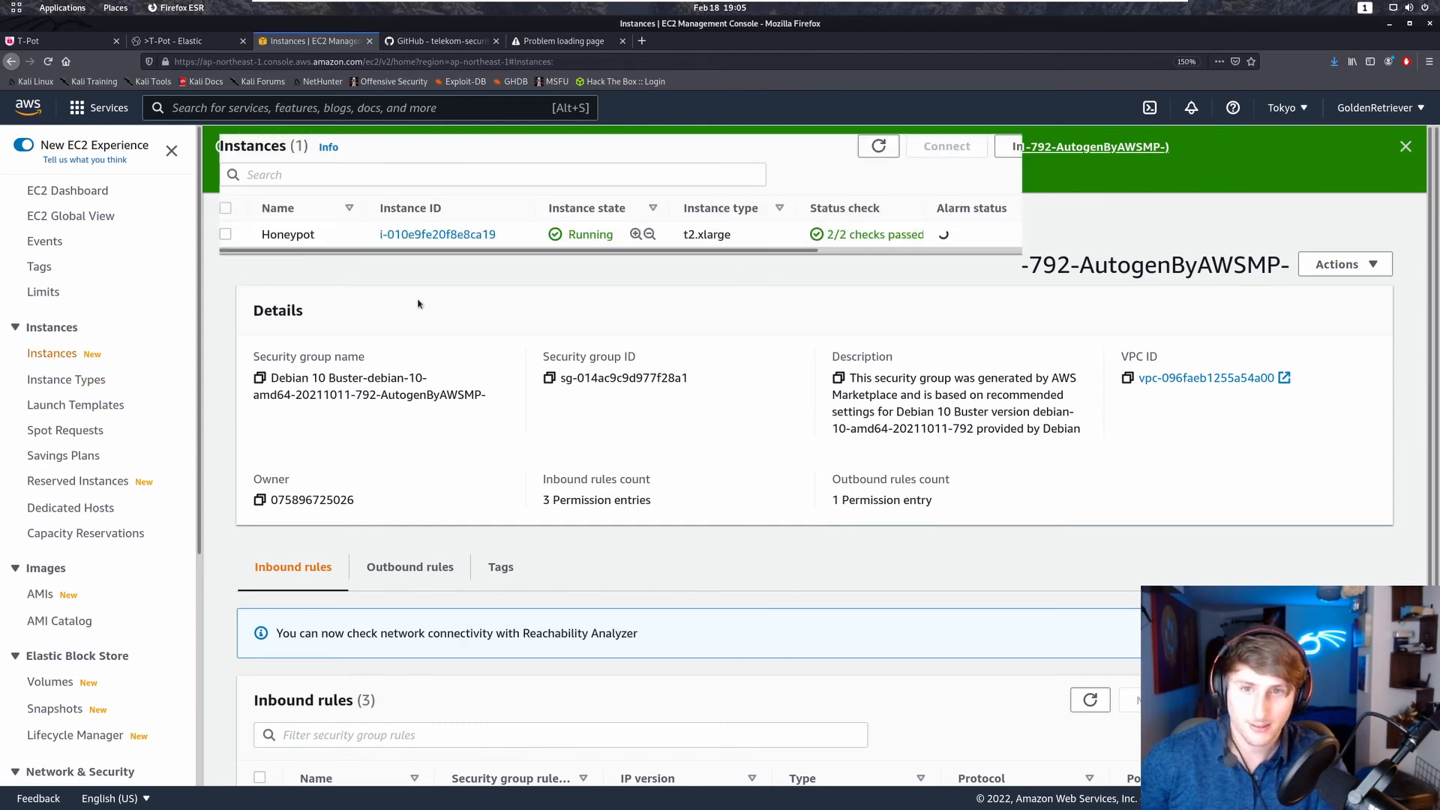
pyautogui.click(225, 234)
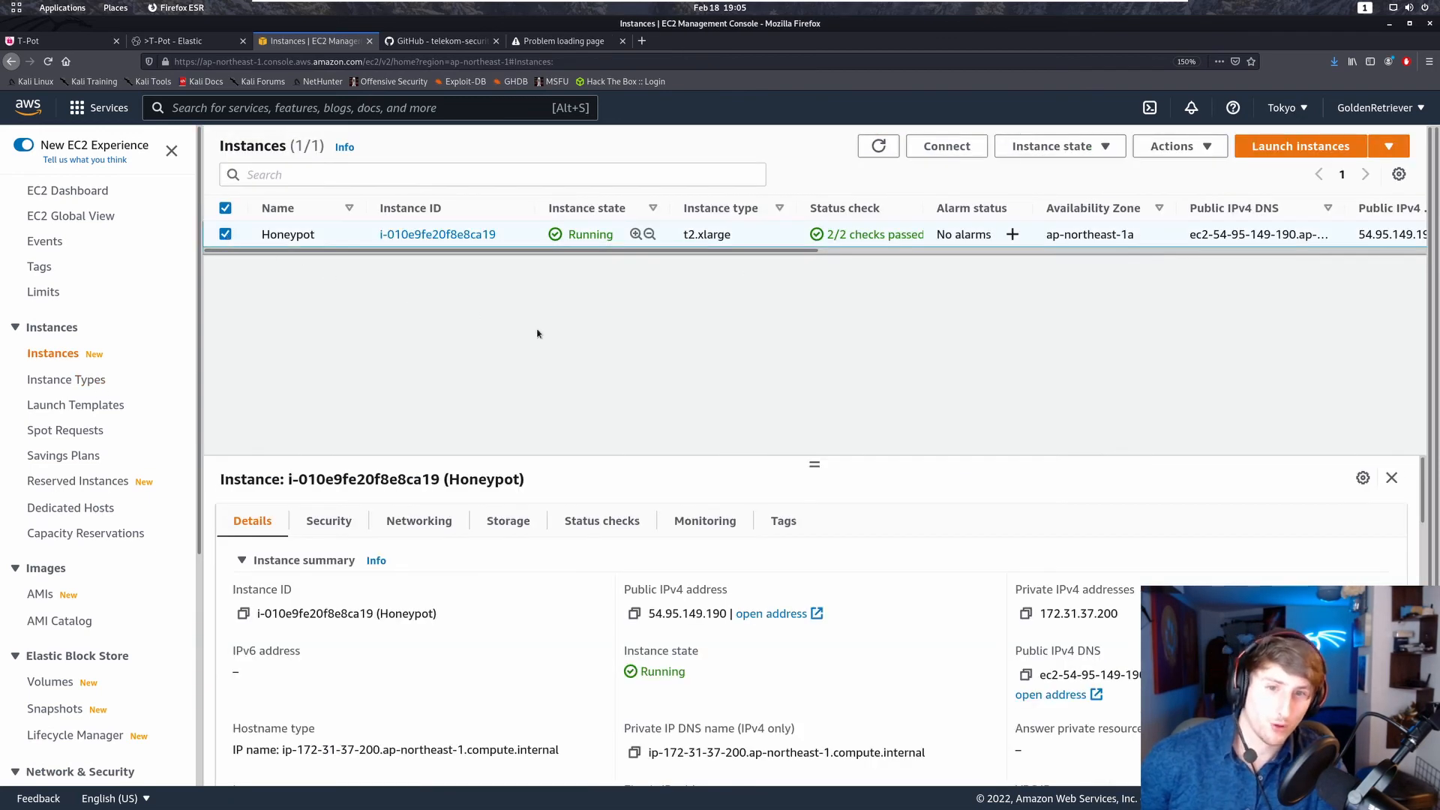
pyautogui.click(634, 614)
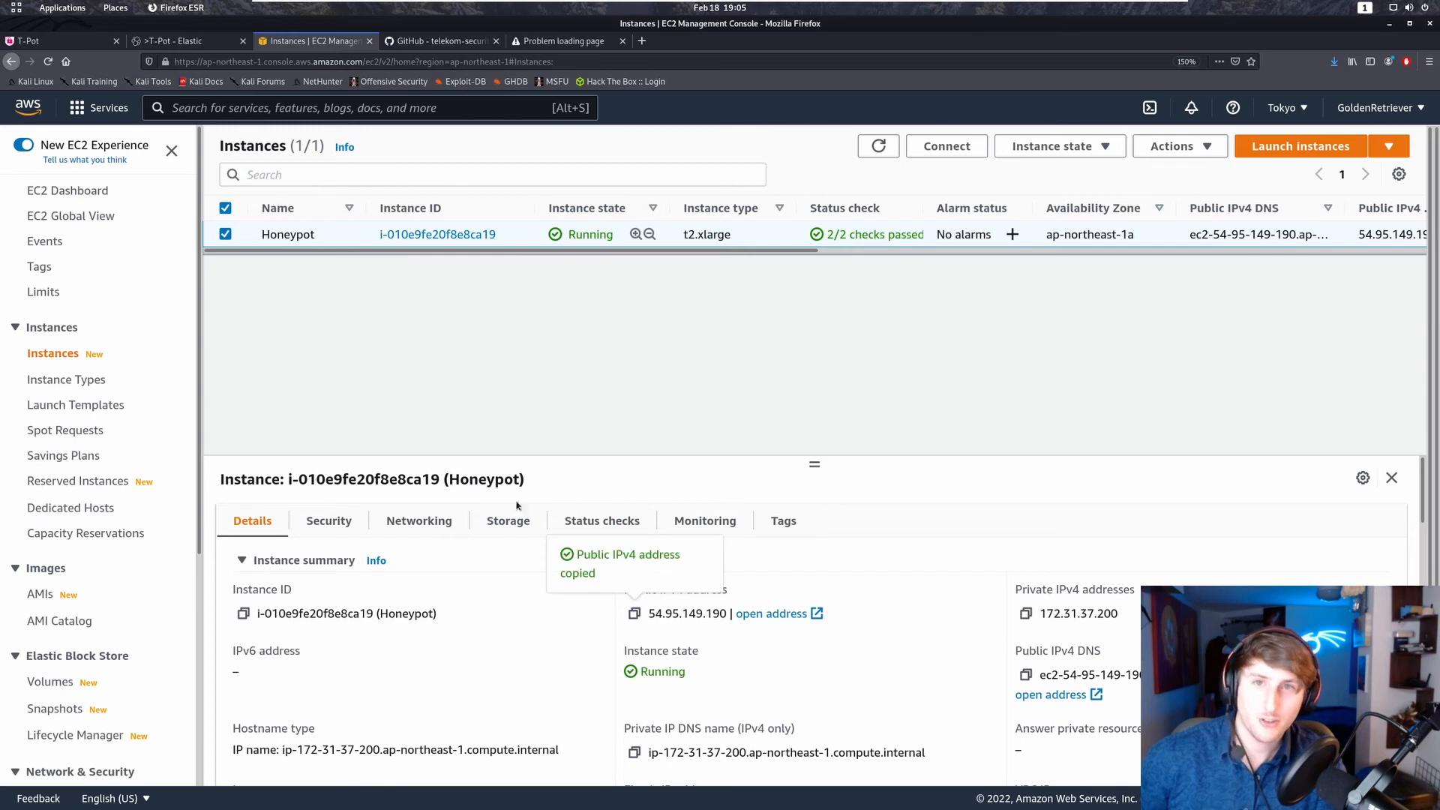
pyautogui.click(642, 41)
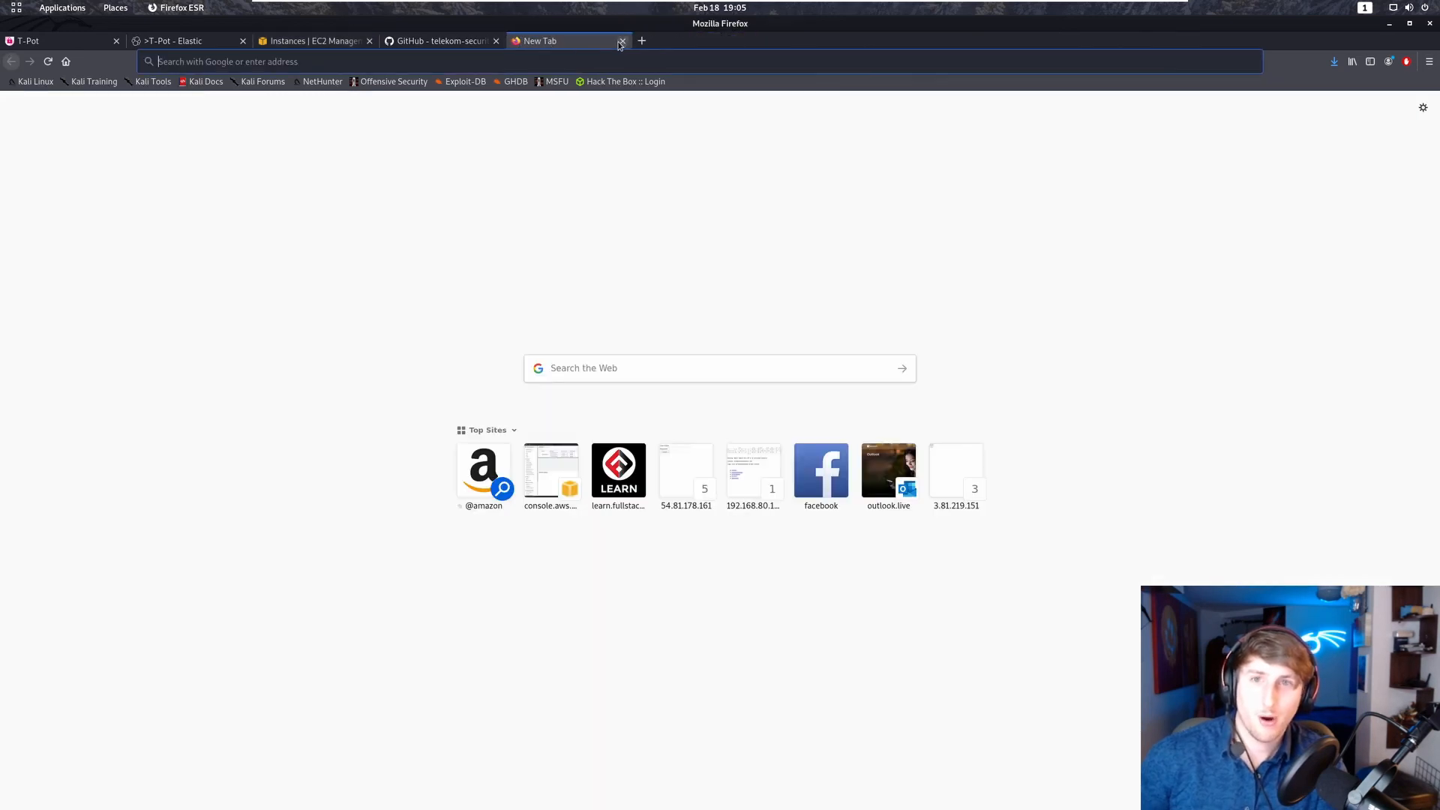
pyautogui.click(384, 64)
pyautogui.write('https')
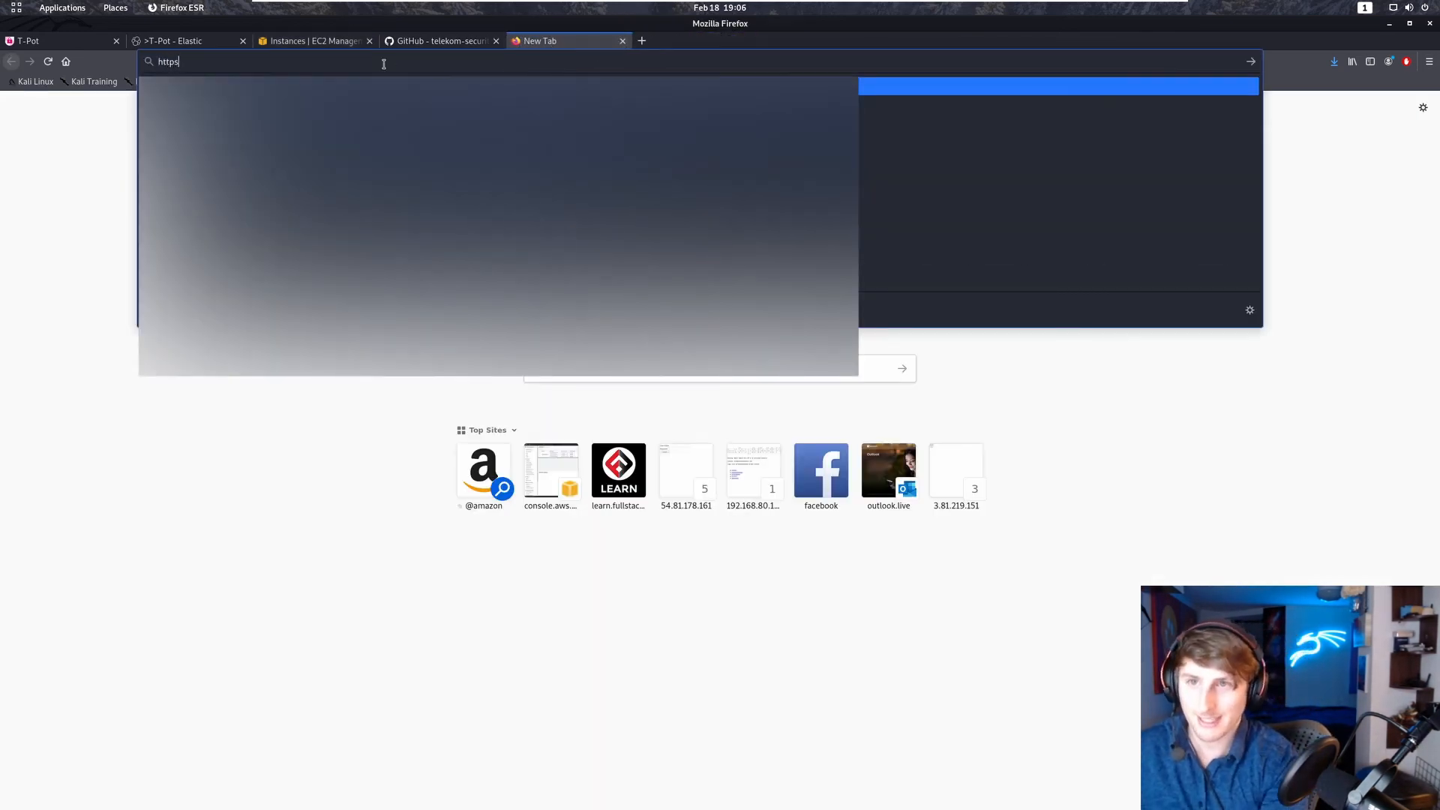
pyautogui.write(':')
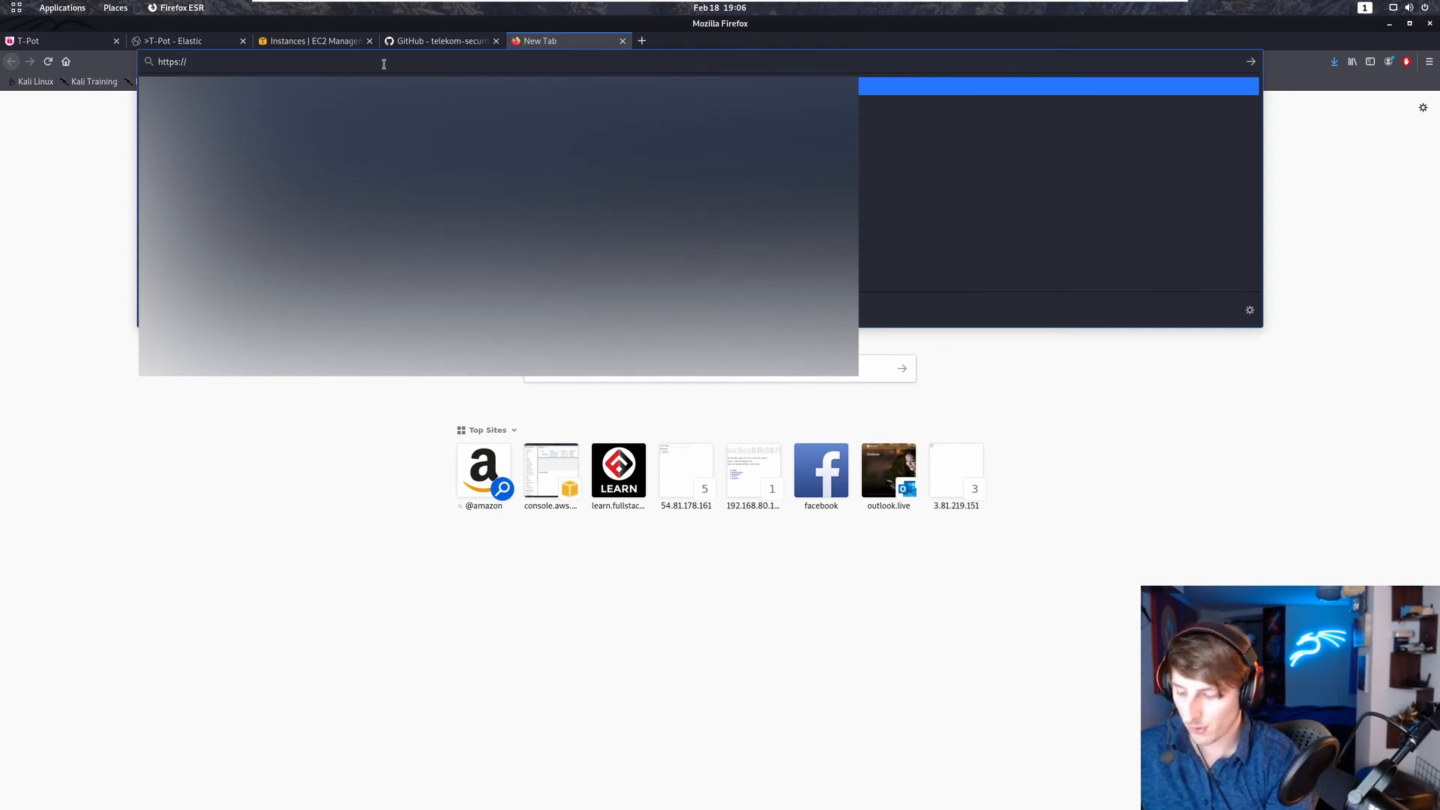
pyautogui.write('//')
pyautogui.hotkey('ctrl', 'v')
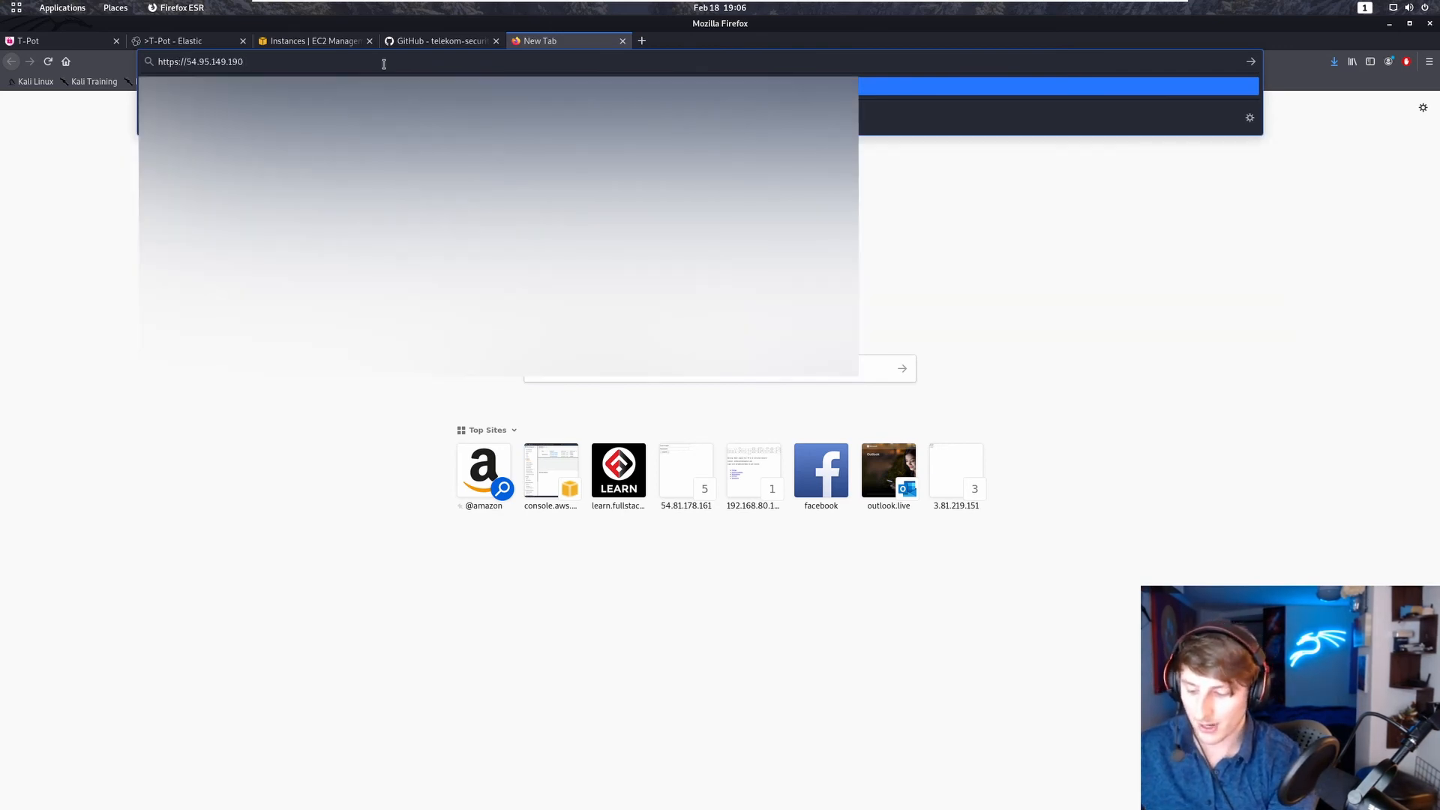
pyautogui.write(':')
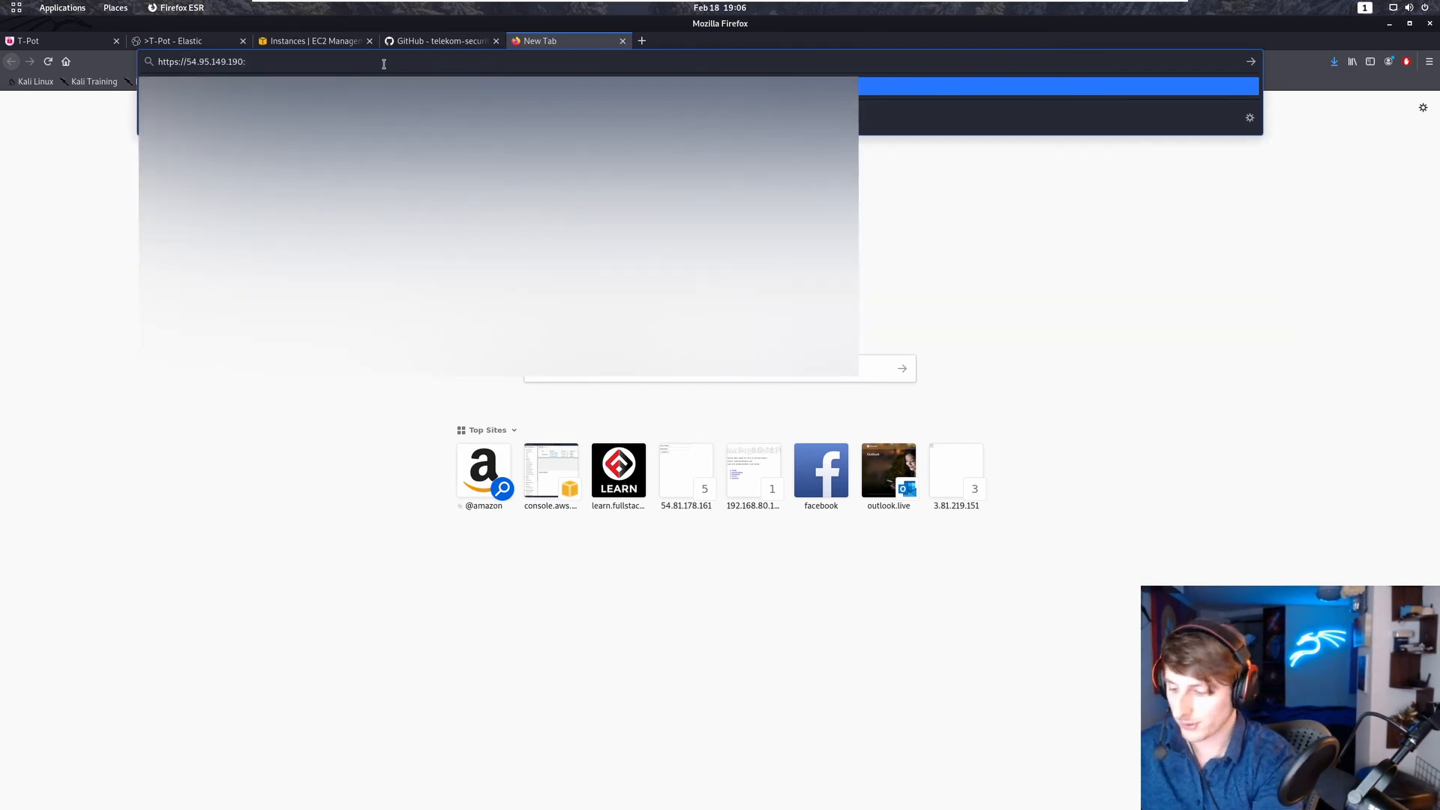
pyautogui.write('64297')
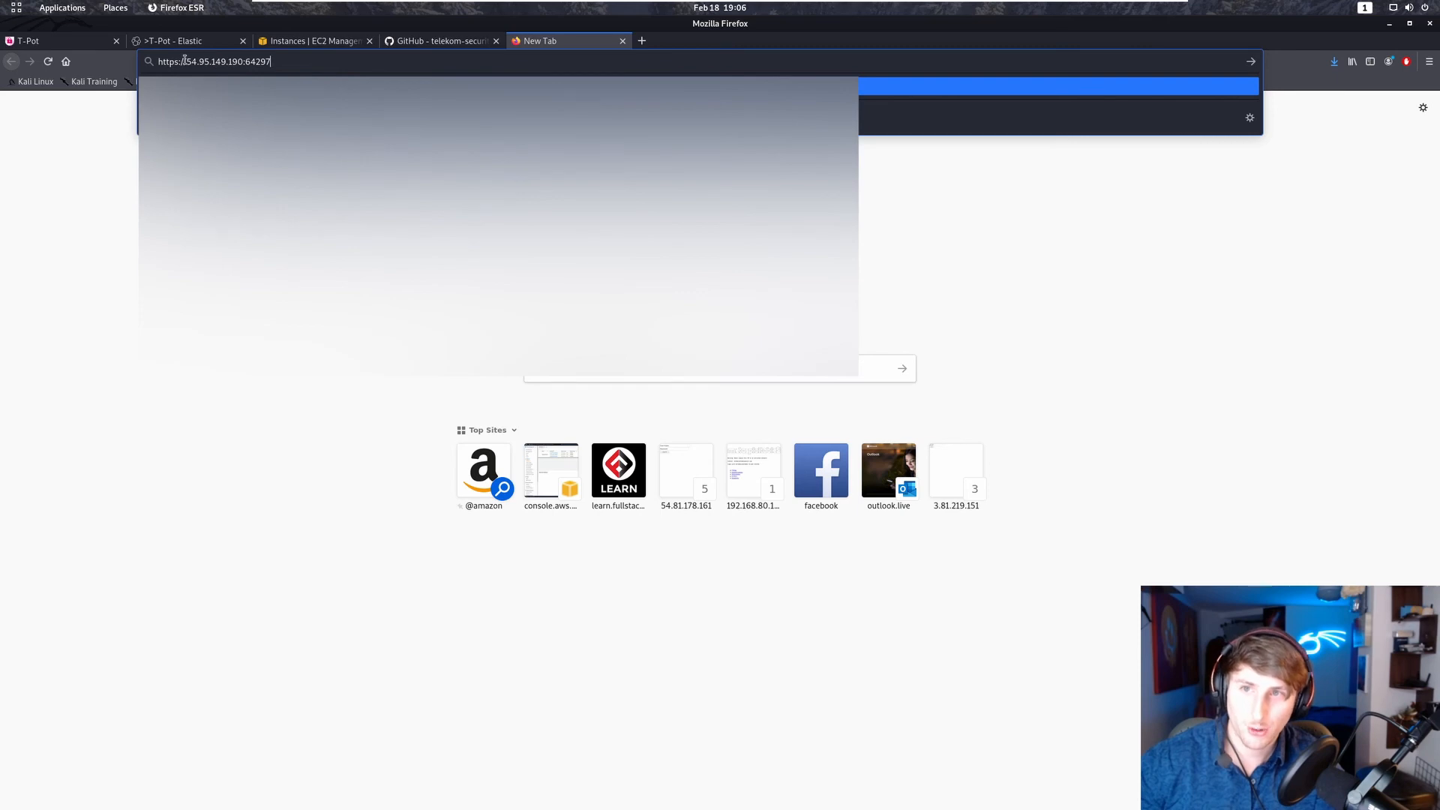
pyautogui.moveTo(186, 61); pyautogui.dragTo(241, 61)
pyautogui.press('Return')
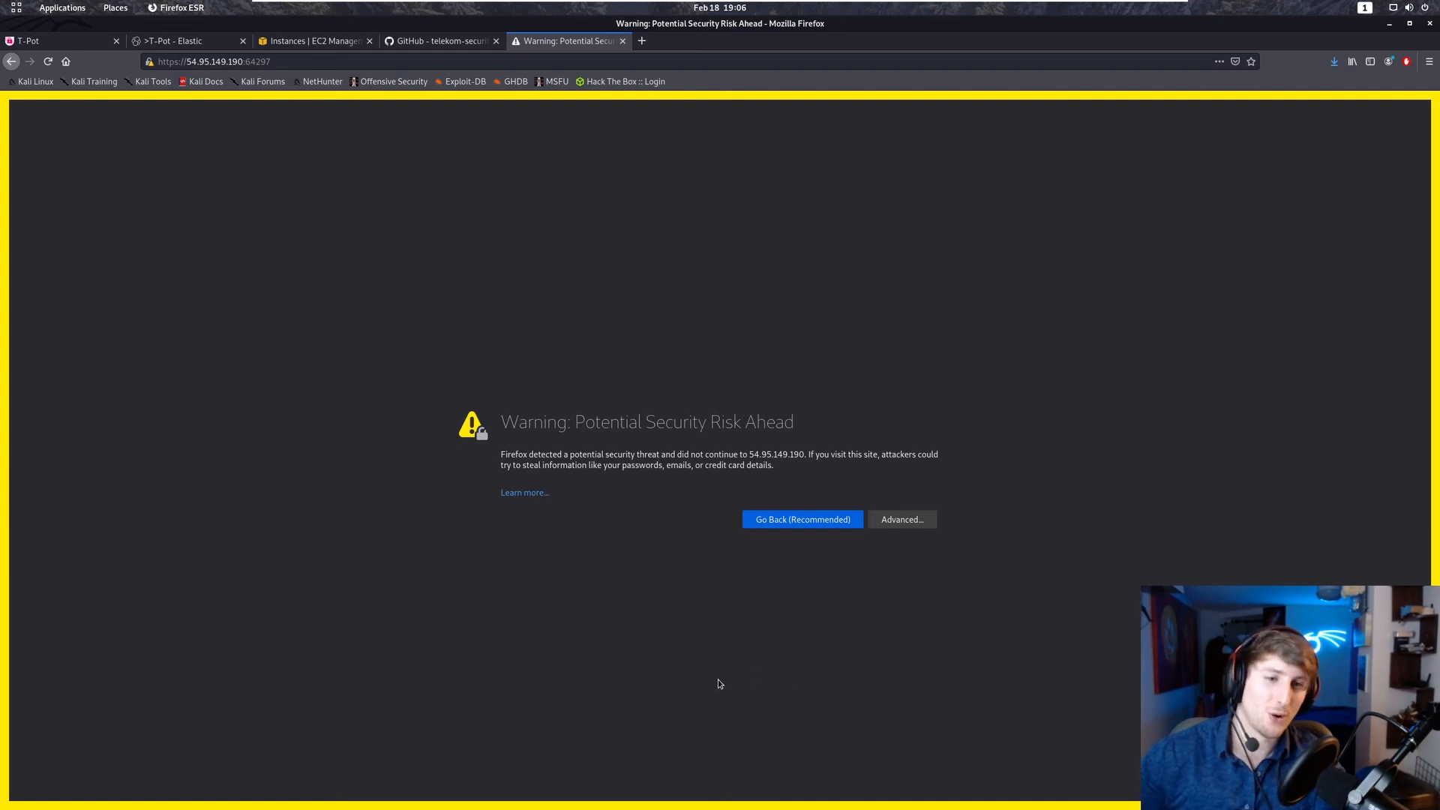
pyautogui.click(907, 519)
pyautogui.click(825, 693)
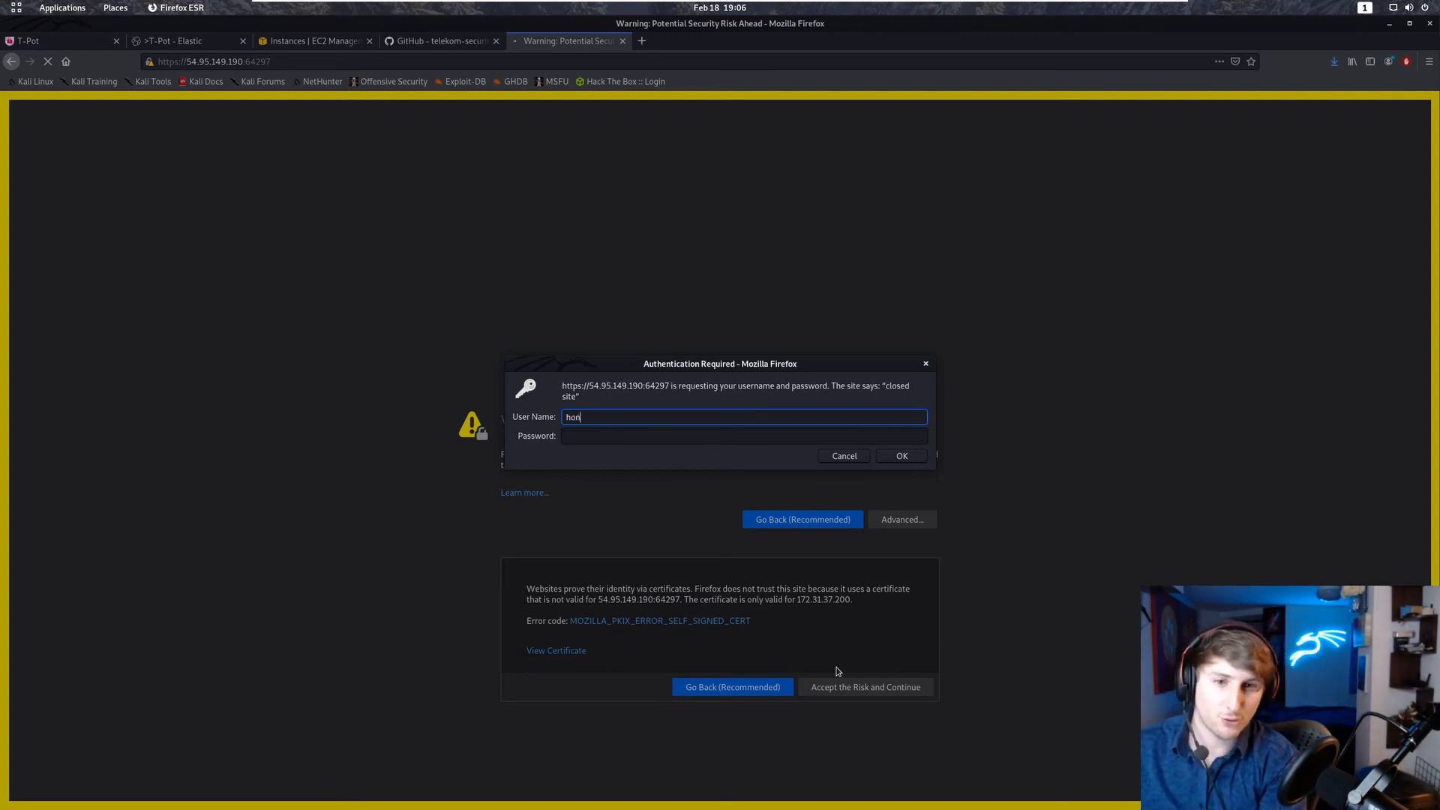
# Try to sign in to the T-Pot web portal with the user name honeypot and the web account password.
pyautogui.write('honeypot')
pyautogui.press('Tab')
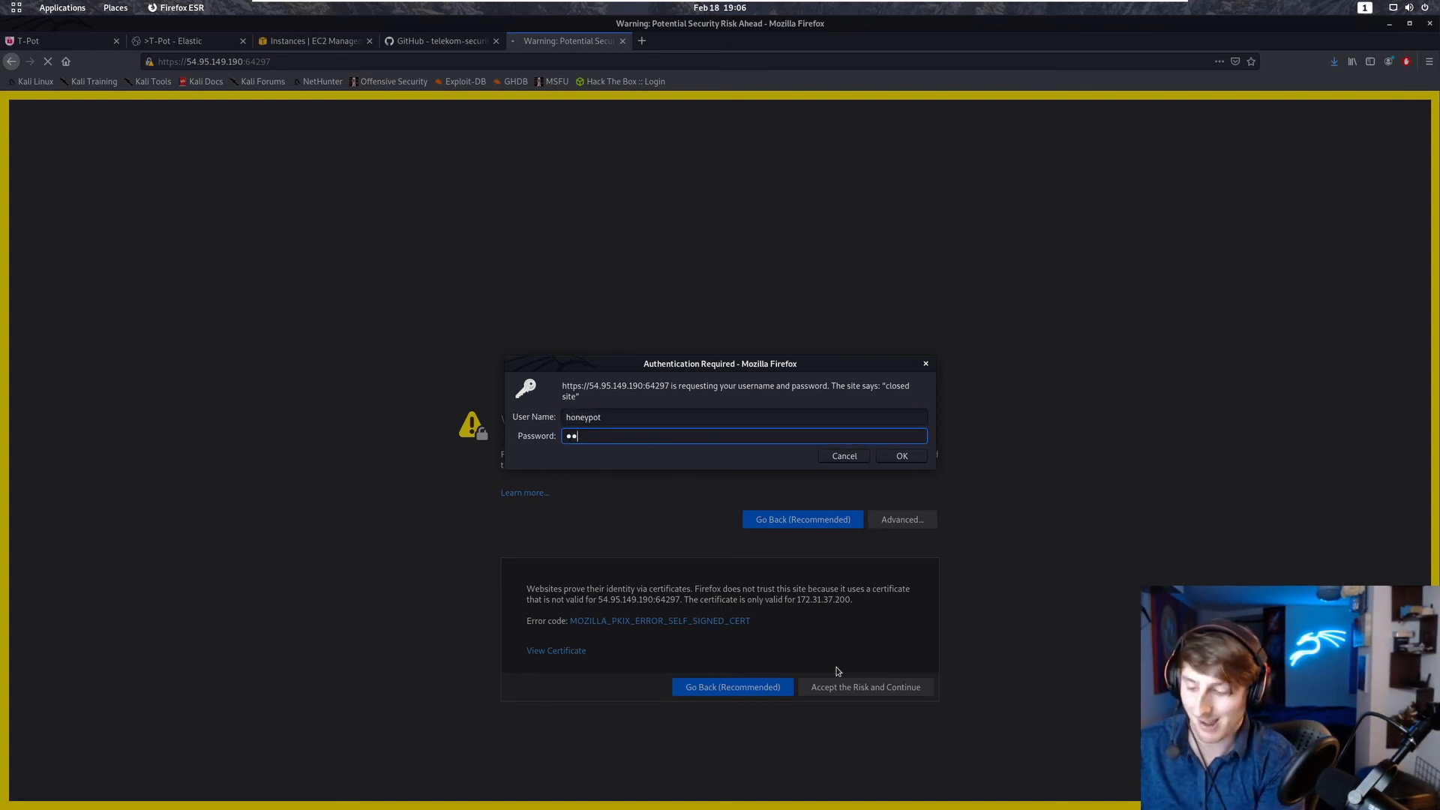
pyautogui.write('••••••••••••••••')
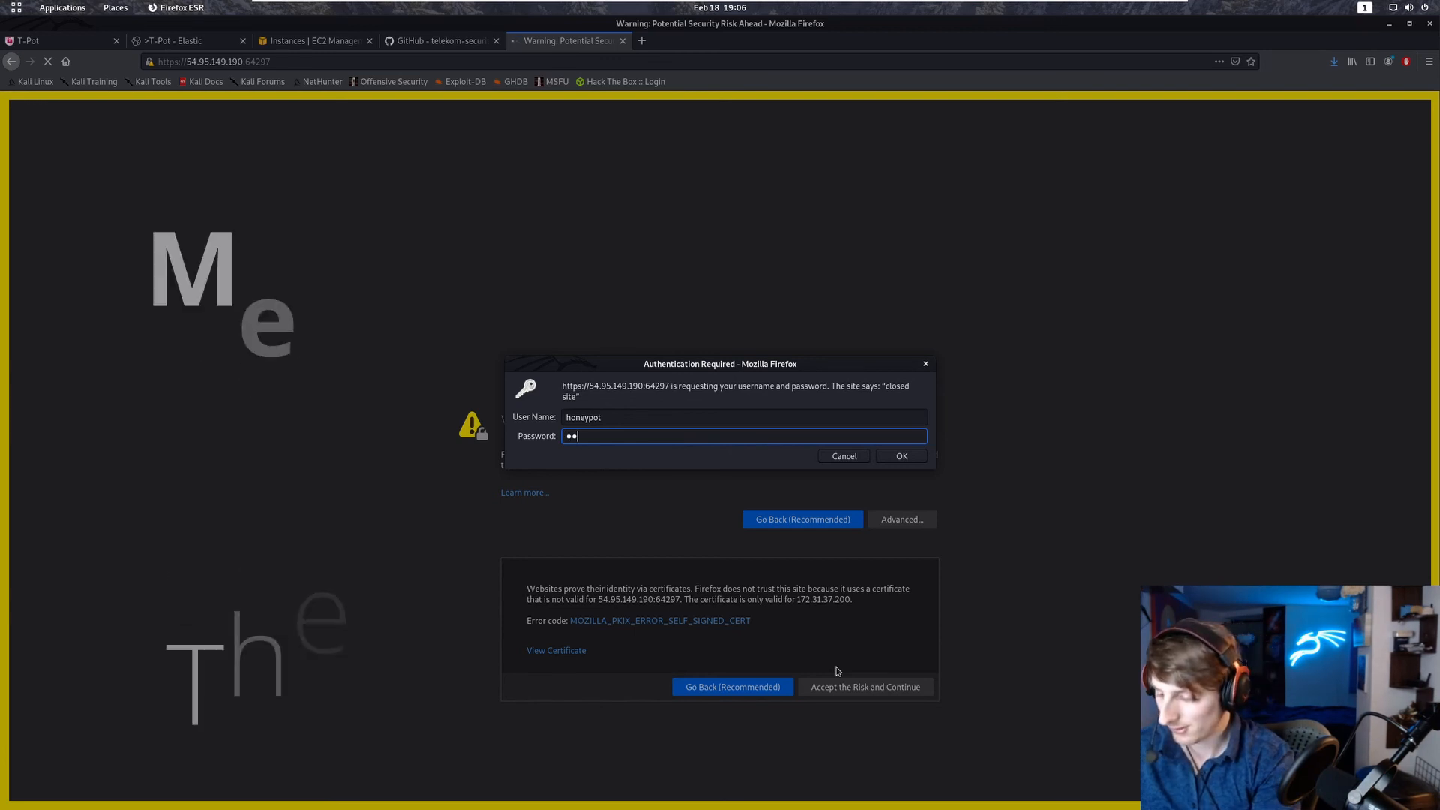
pyautogui.press('Return')
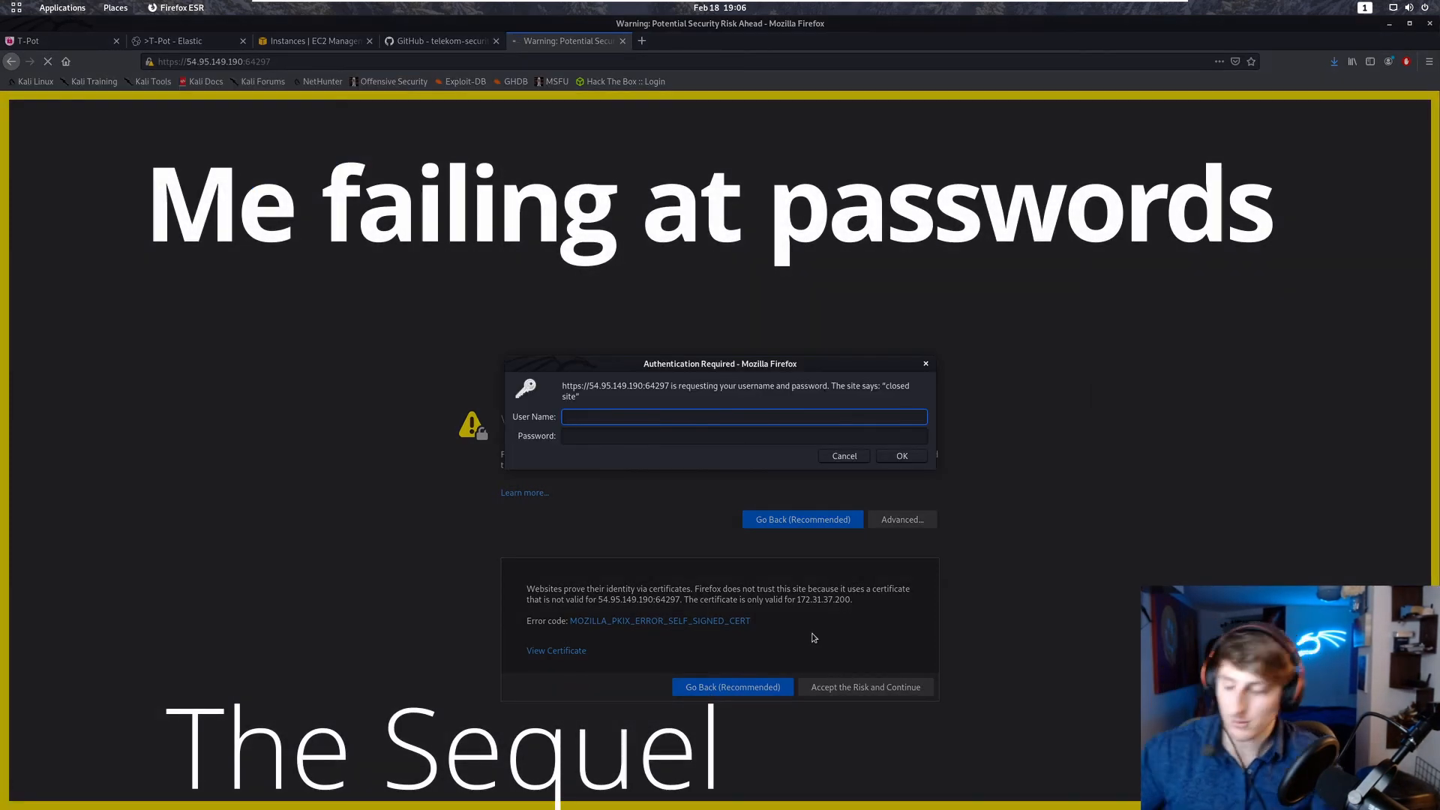
# Re-enter the user name honeypot and the web account password to sign in to the T-Pot portal.
pyautogui.write('honeypot')
pyautogui.press('Tab')
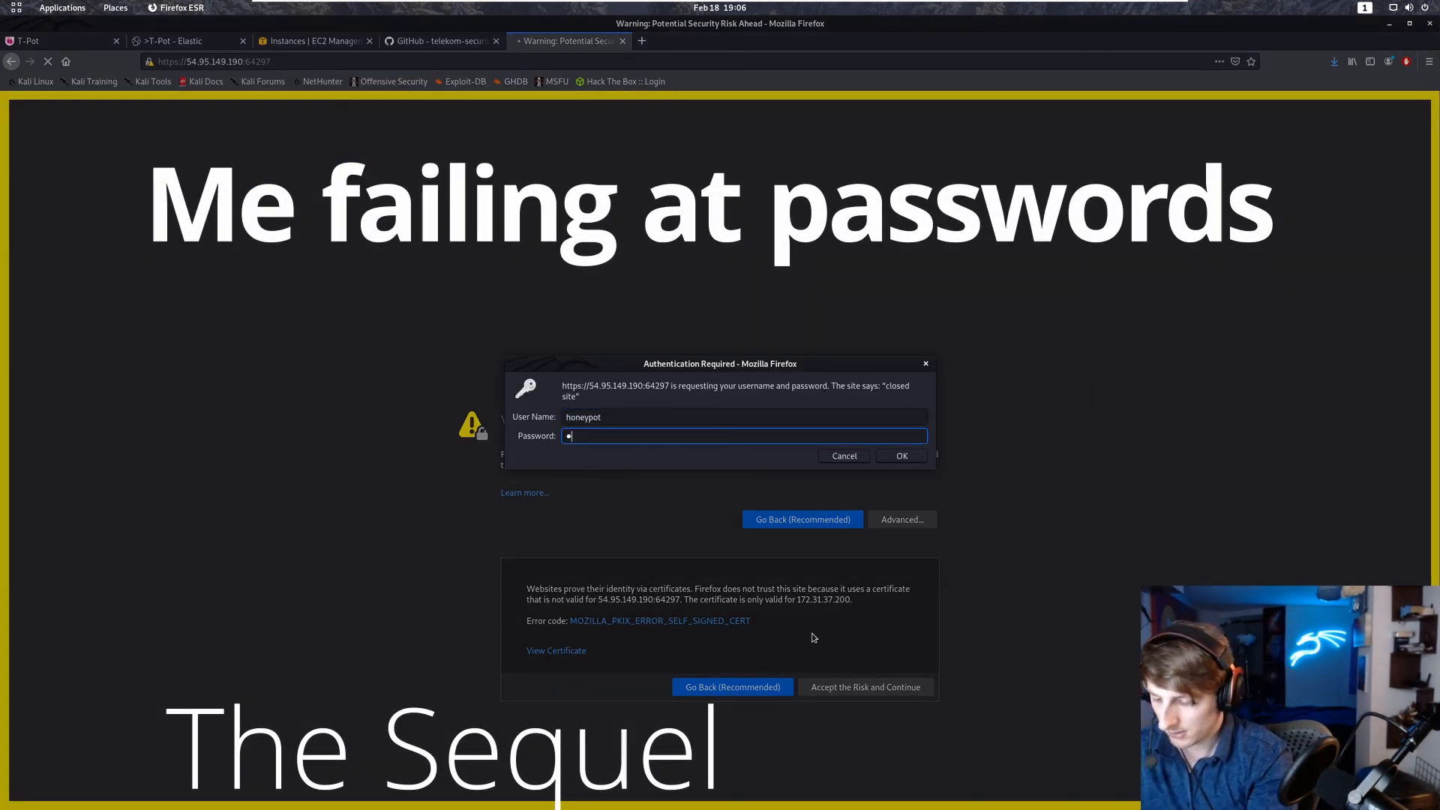
pyautogui.write('••••••••••••••••••')
pyautogui.press('Return')
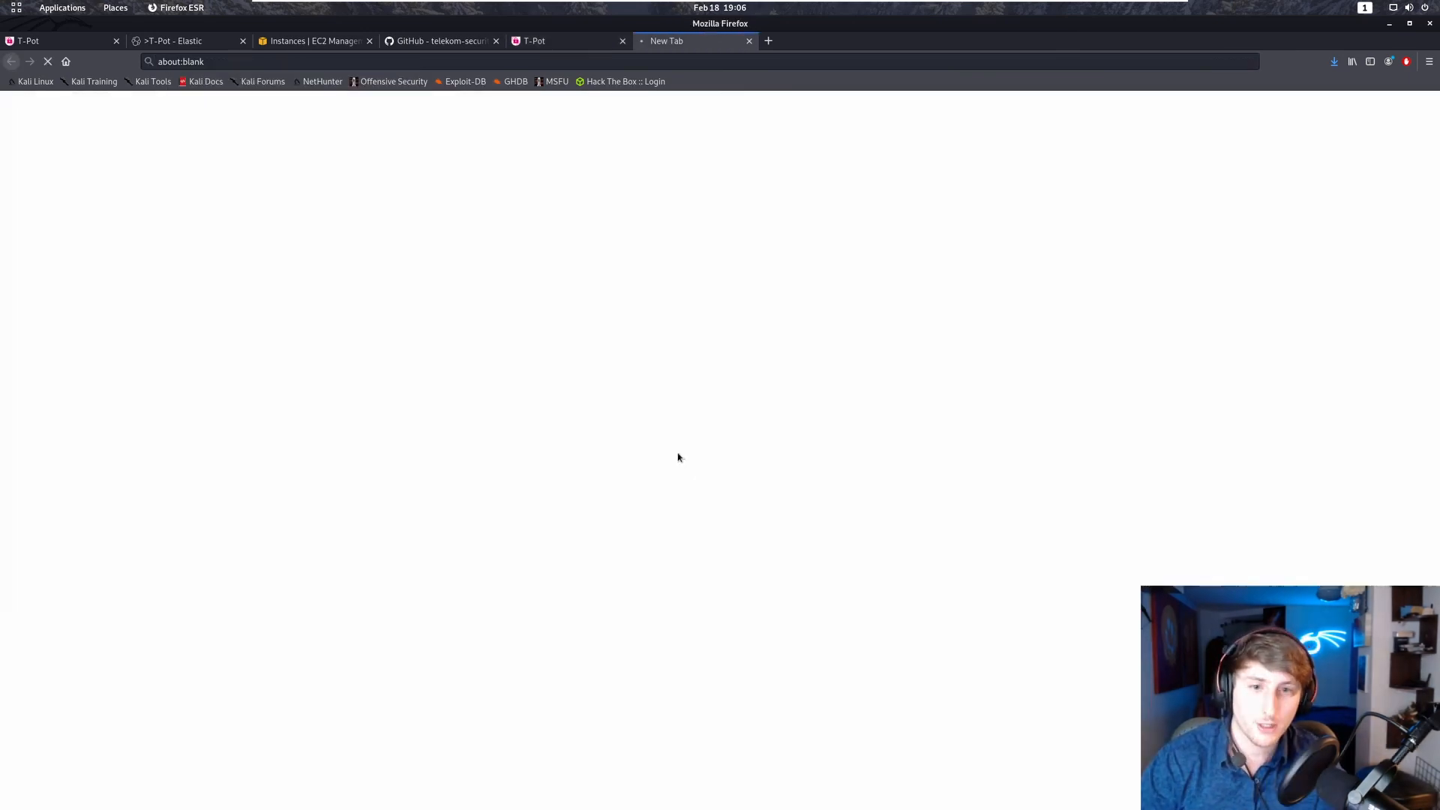
# Open Kibana from the T-Pot portal and display the >T-Pot dashboard.
pyautogui.click(679, 456)
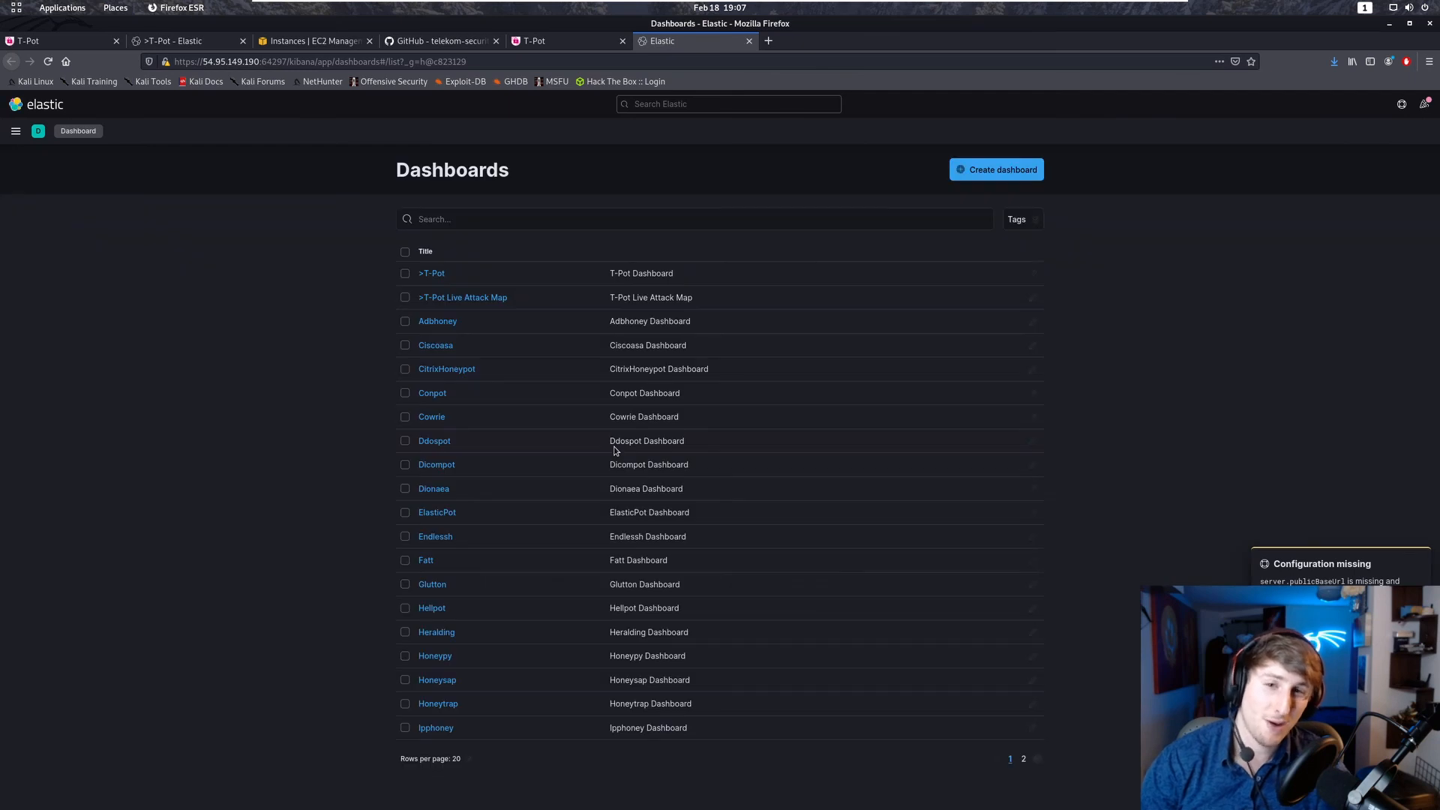
pyautogui.click(431, 275)
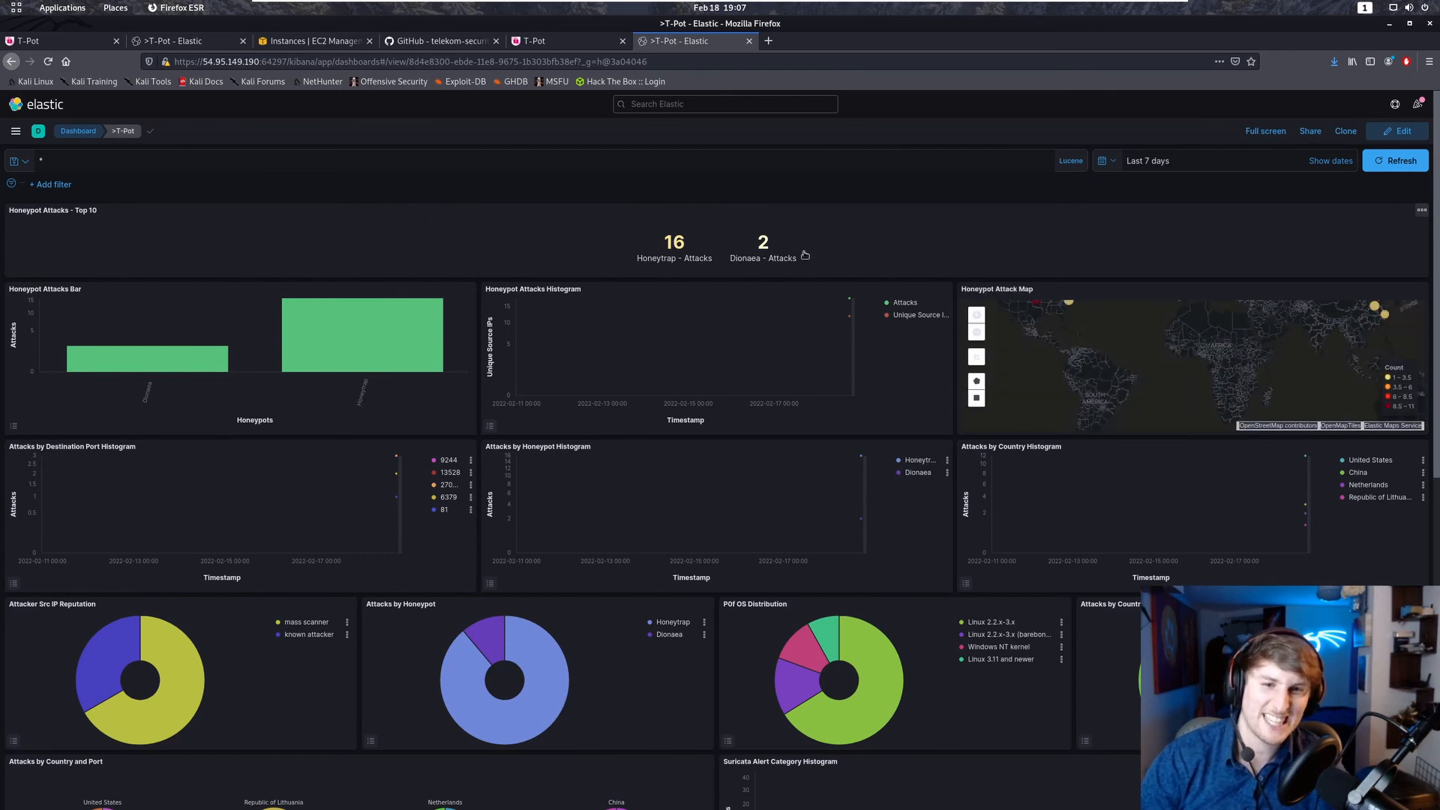
# Examine North America on the Honeypot Attack Map and the attack charts of the >T-Pot dashboard, and return to the dashboard list.
pyautogui.moveTo(1100, 350); pyautogui.dragTo(1117, 396)
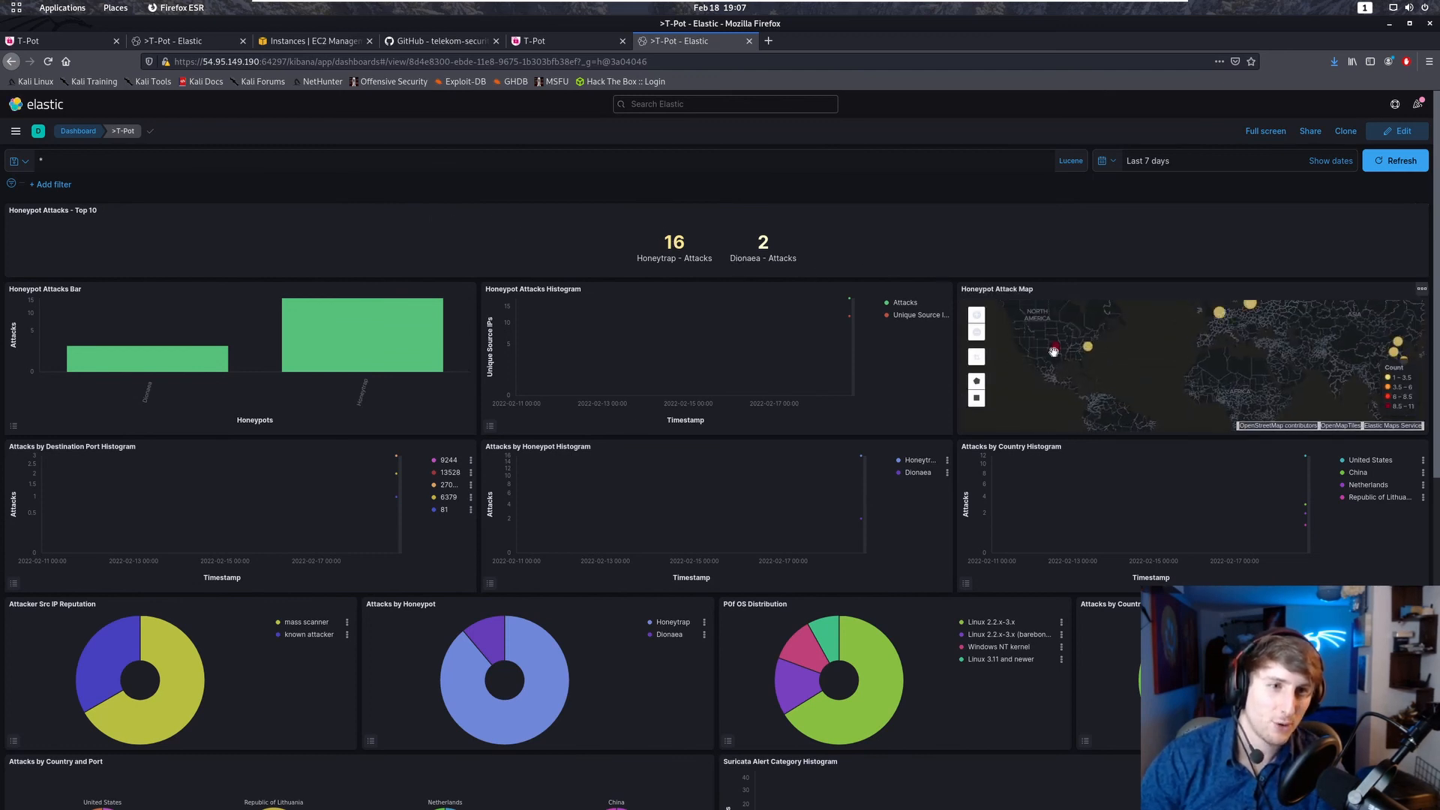
pyautogui.scroll(-8, 458, 341)
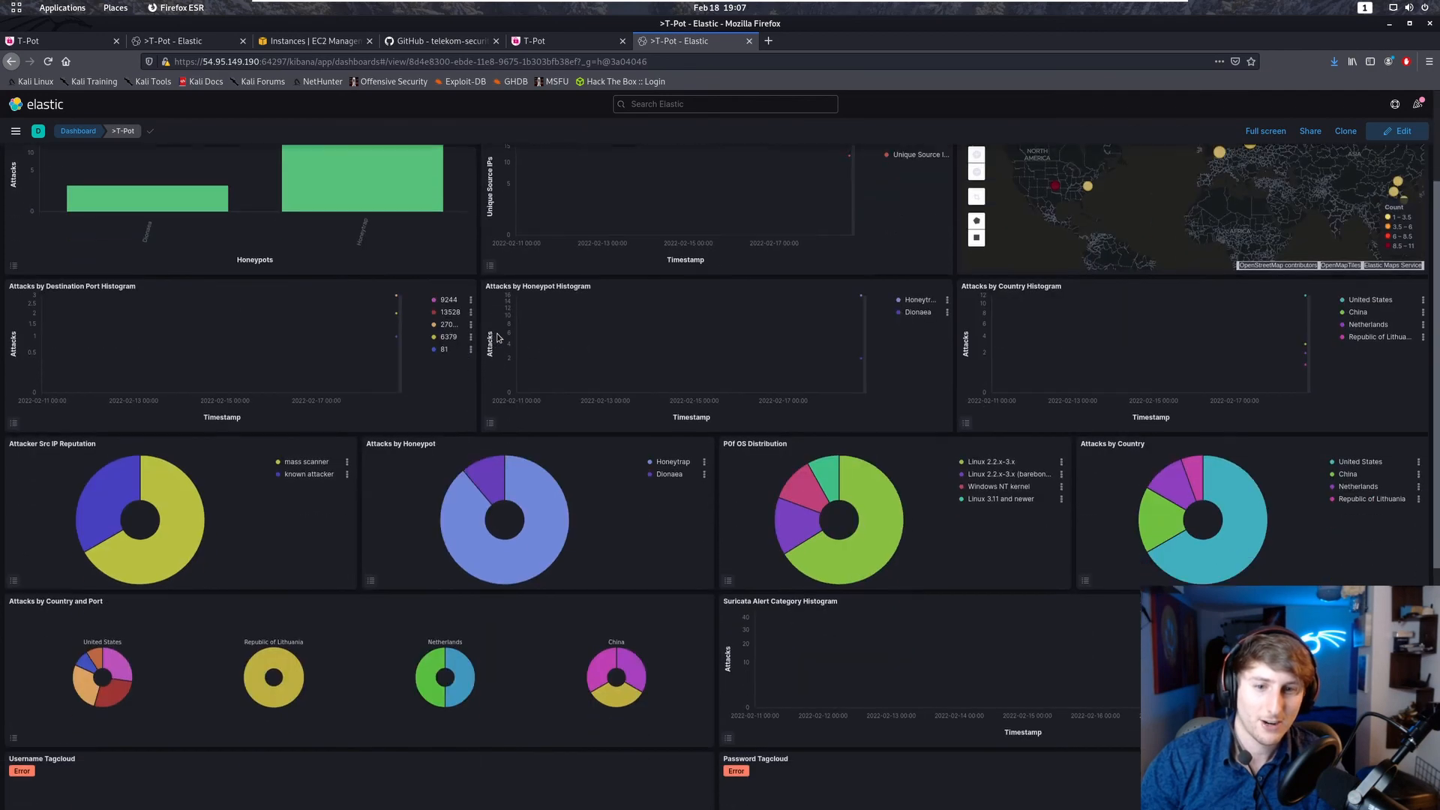
pyautogui.scroll(8, 492, 335)
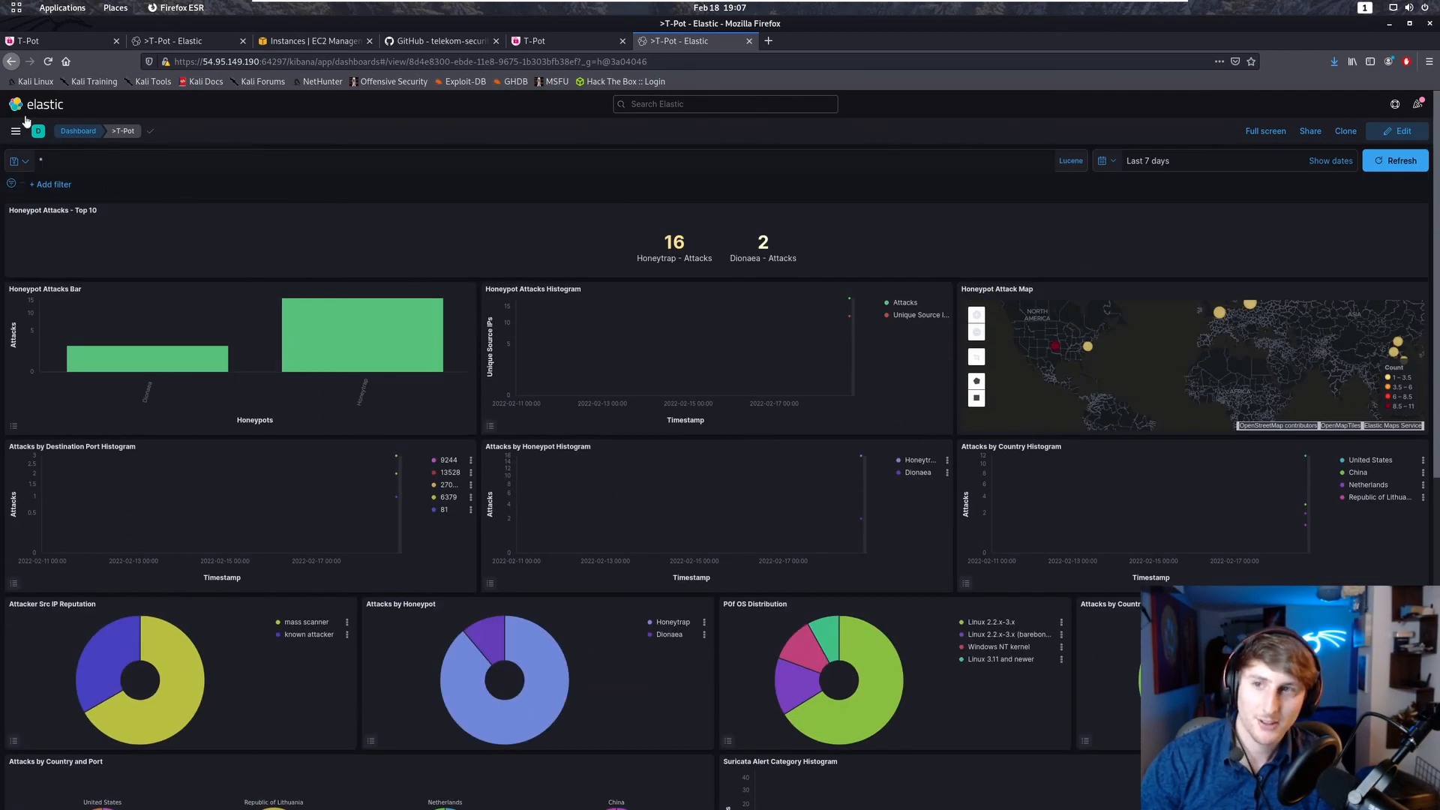
pyautogui.click(78, 130)
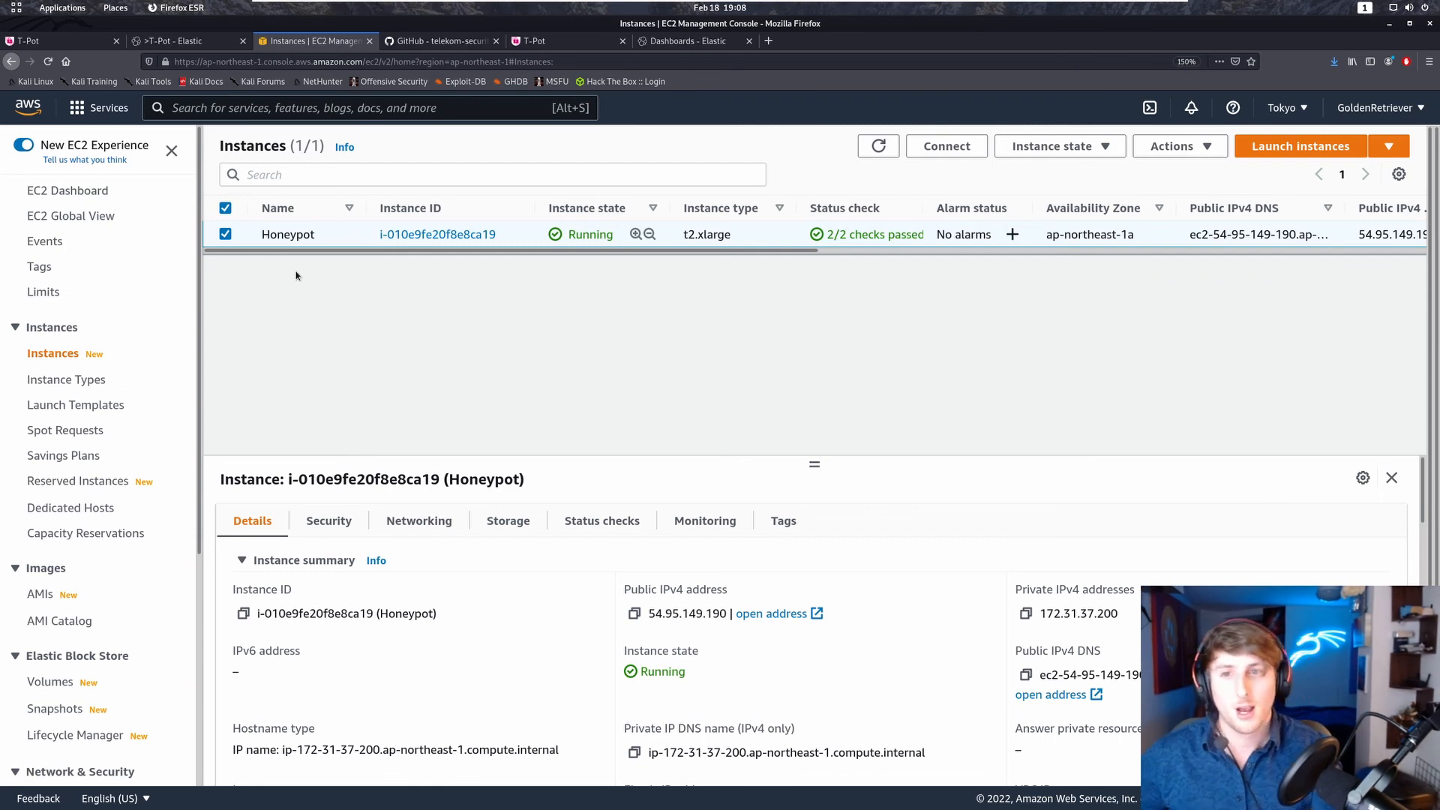
pyautogui.click(1284, 108)
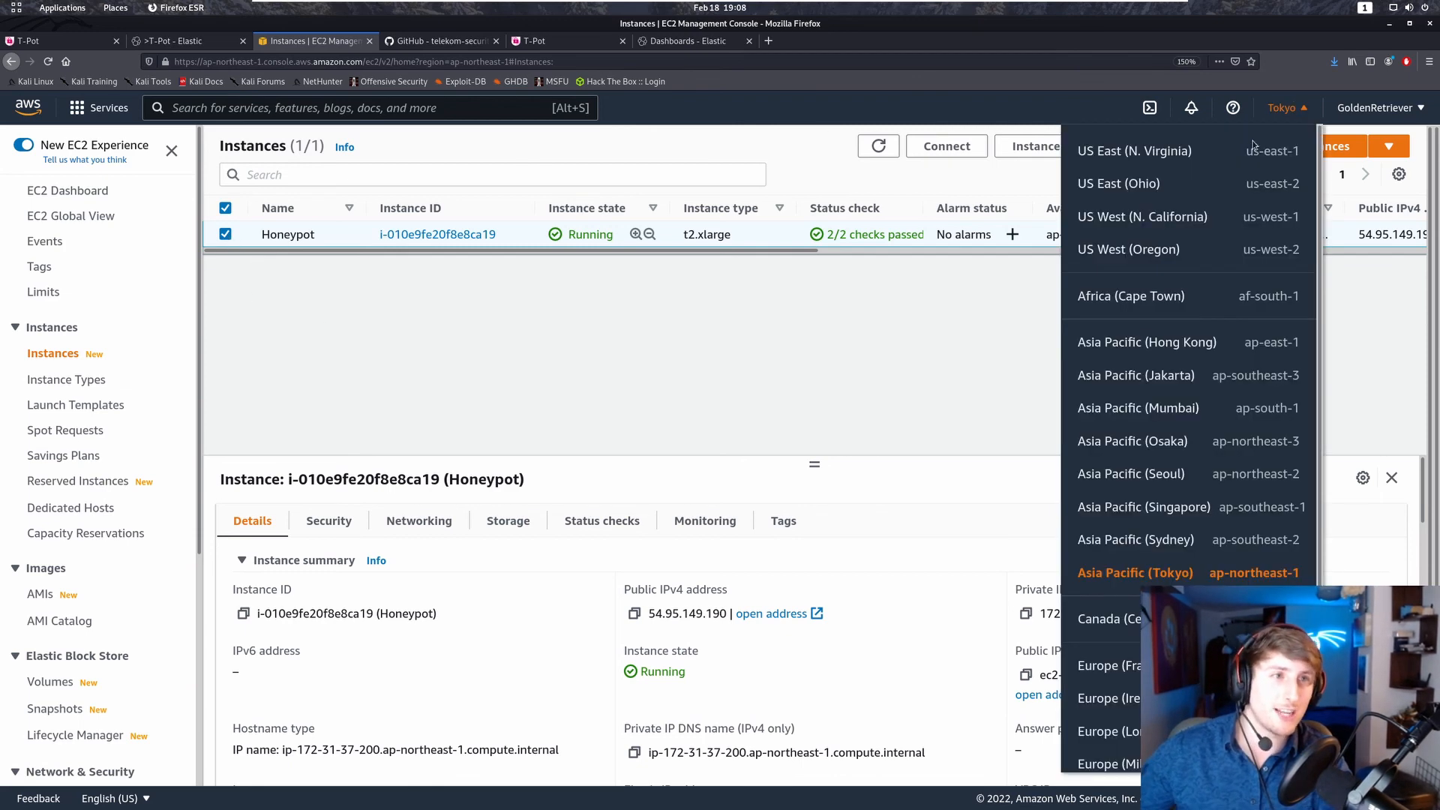
pyautogui.click(1296, 111)
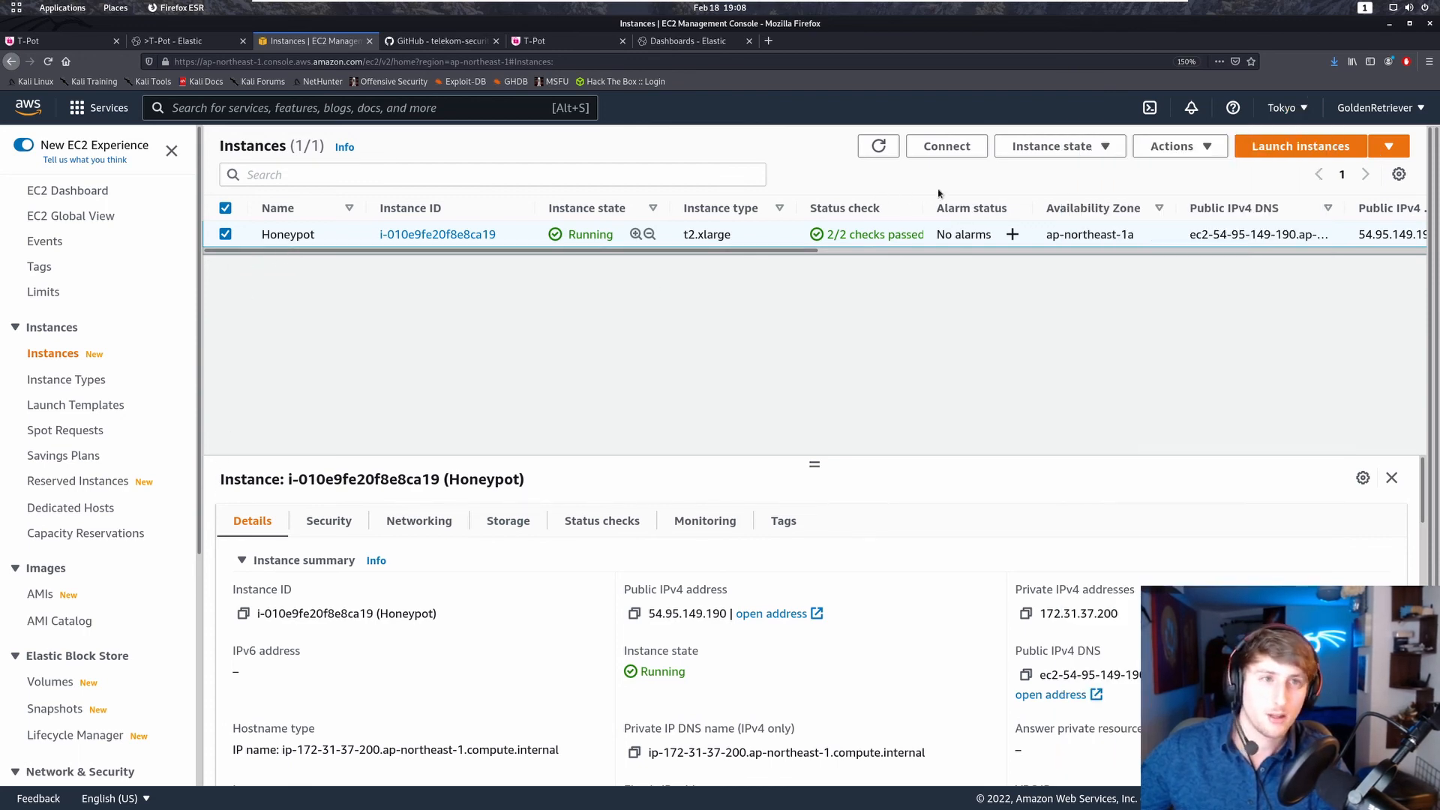
# Terminate the Honeypot instance in the EC2 console and confirm the termination.
pyautogui.click(1177, 146)
pyautogui.click(1071, 148)
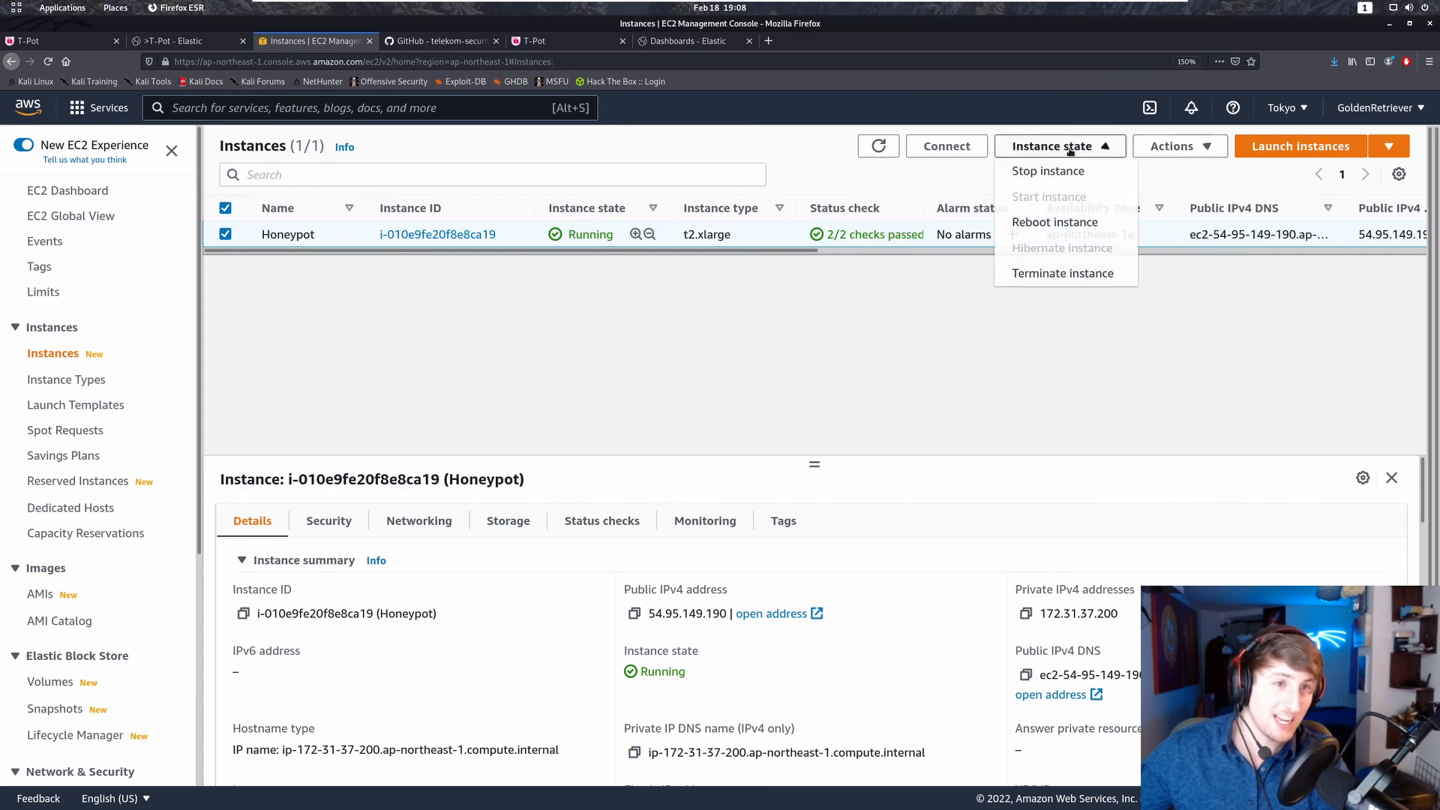
pyautogui.click(1060, 273)
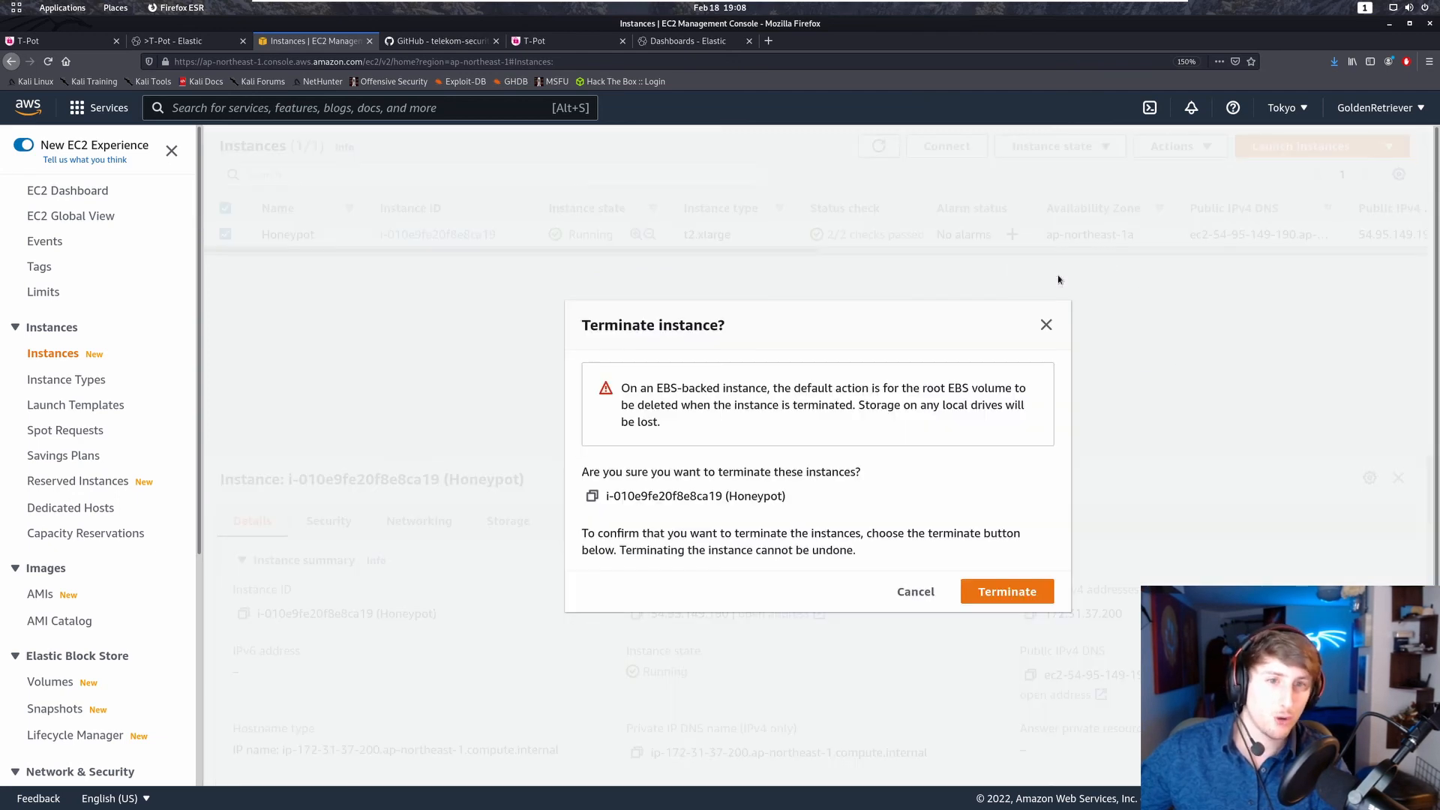
pyautogui.click(1001, 591)
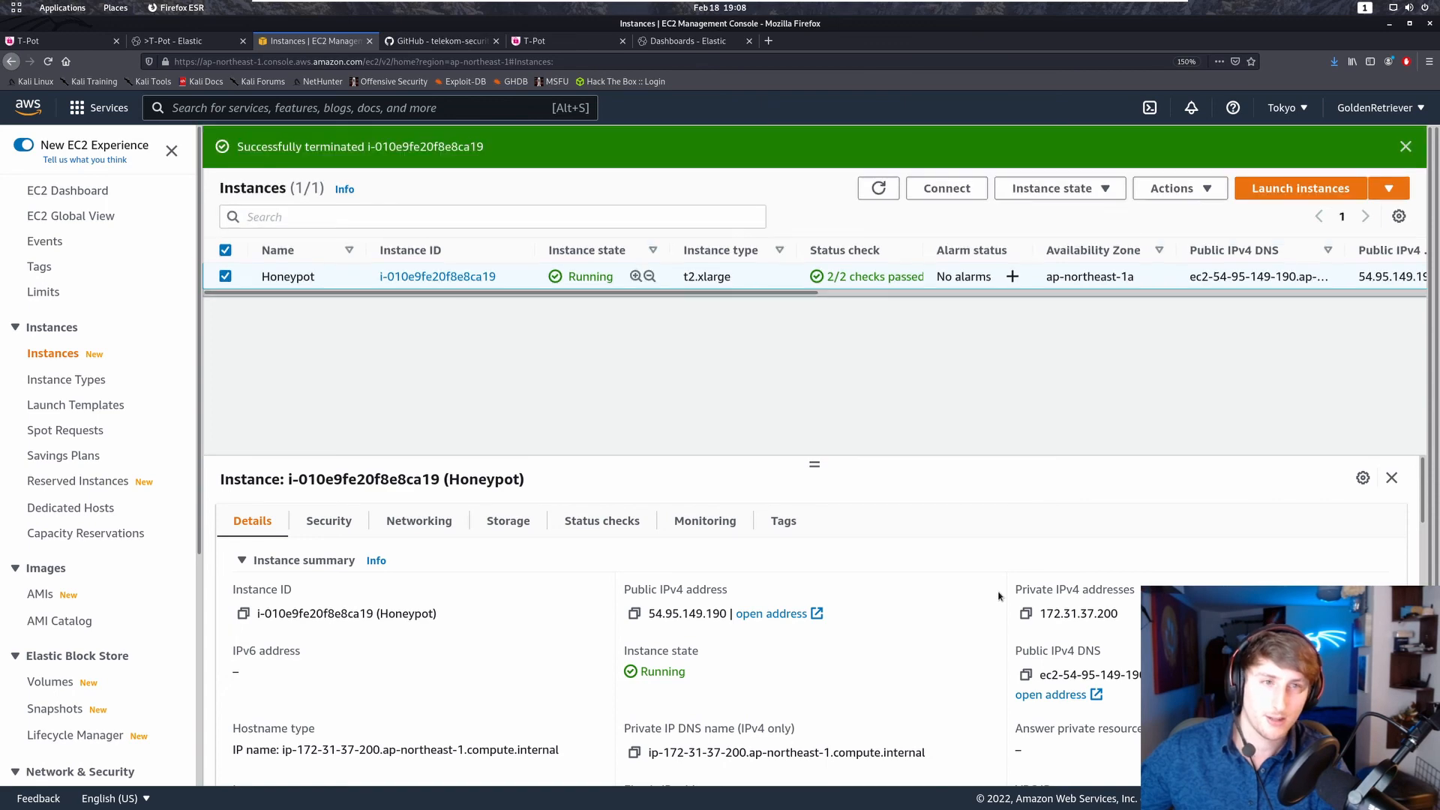